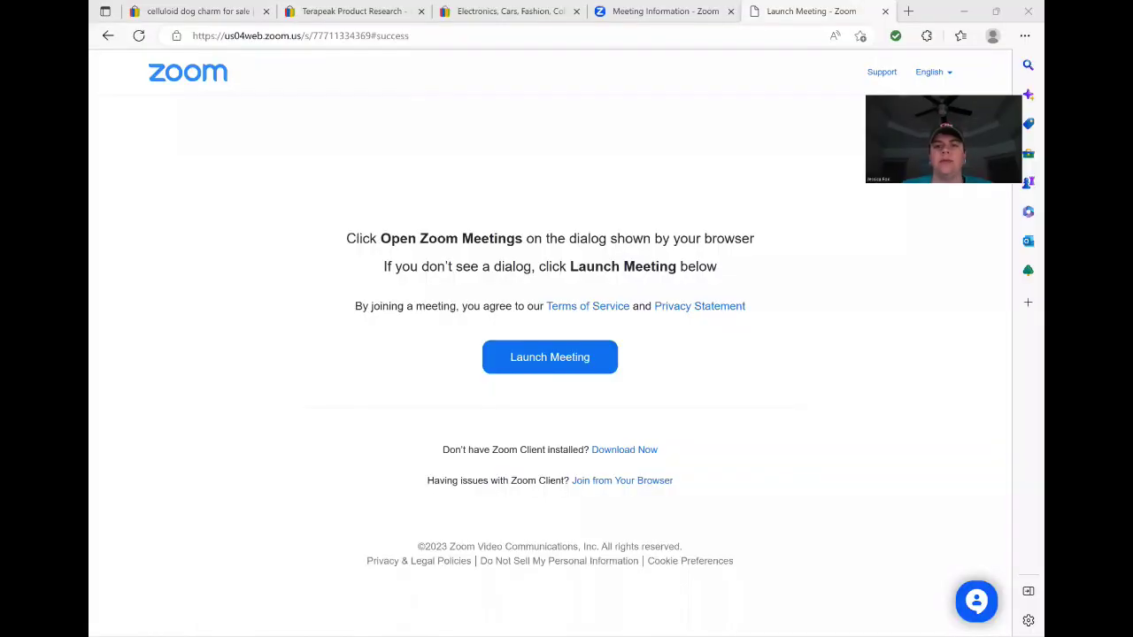
Switch to the eBay home page and open the Selling section of My eBay.
left_click(768, 164)
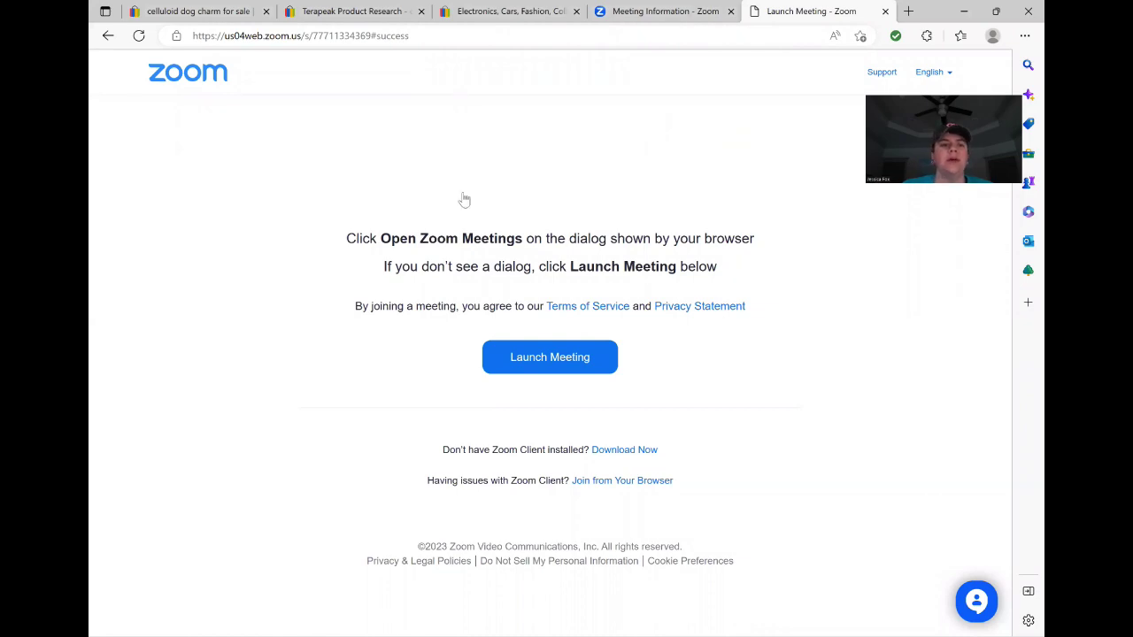
key("ctrl+3")
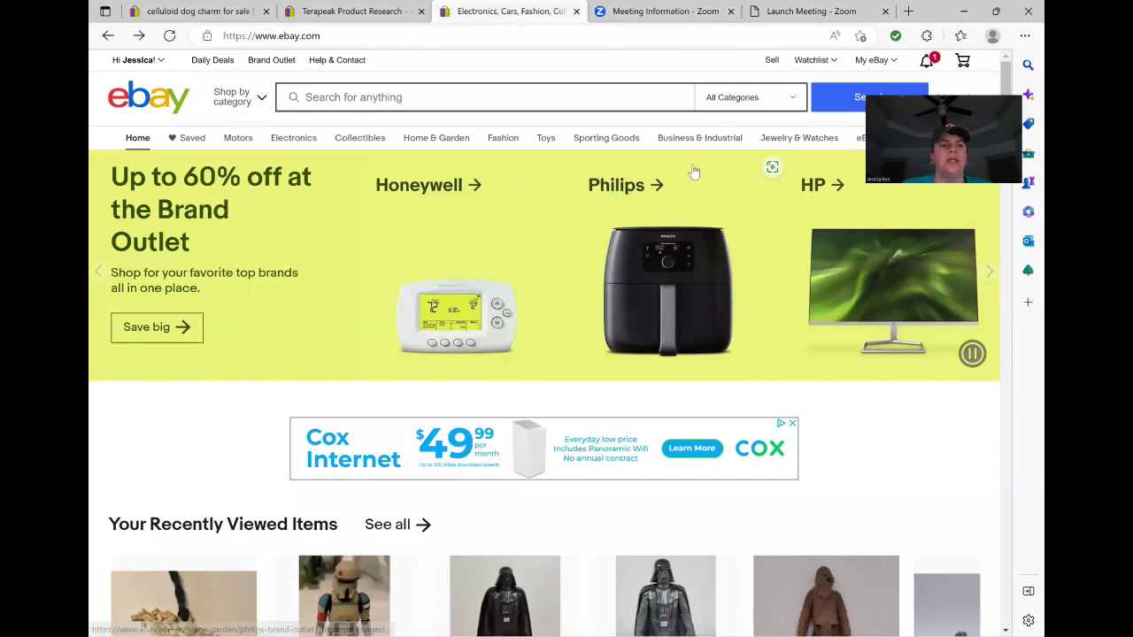
left_click(871, 61)
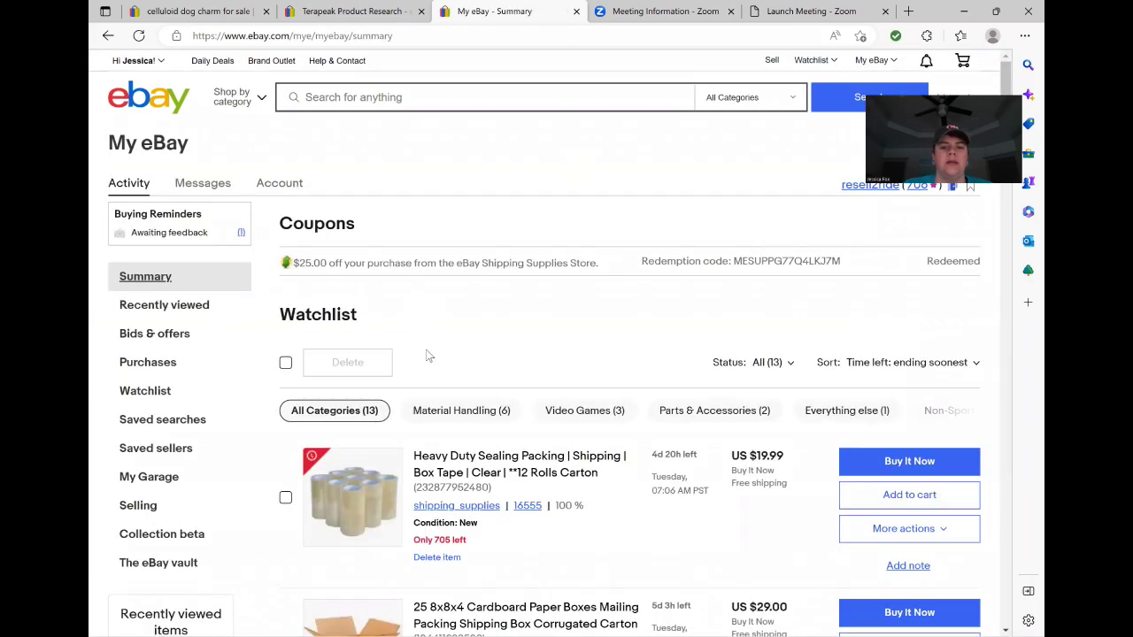
scroll(172, 400, "down", 1)
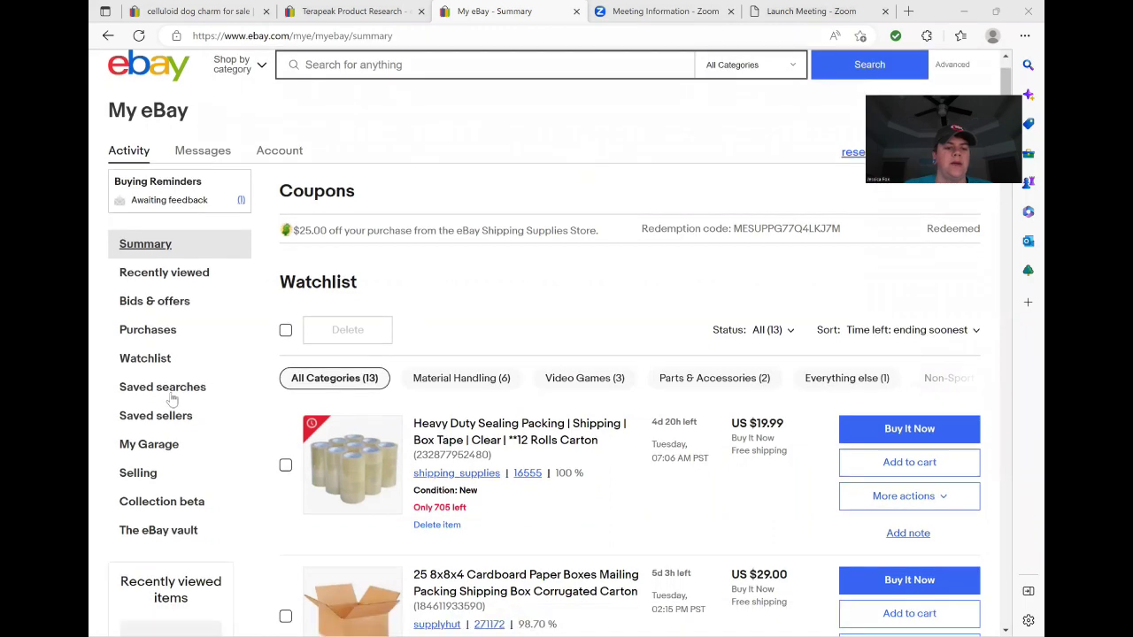
scroll(139, 425, "down", 1)
left_click(139, 418)
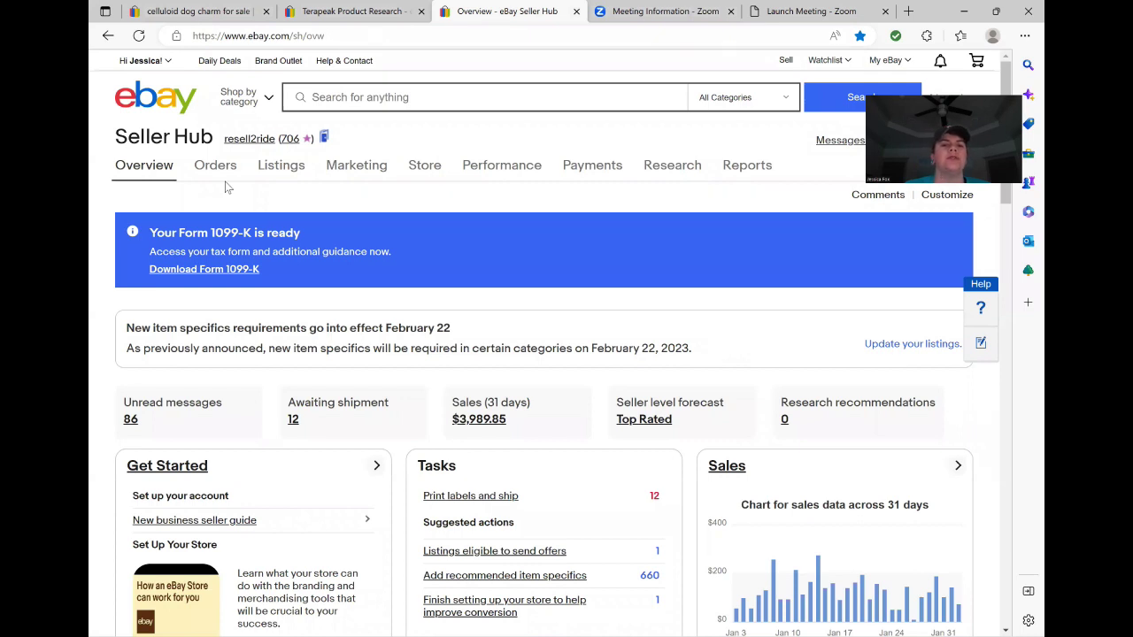
Open the Listing Templates settings under the Seller Hub listings and start a new template.
mouse_move(281, 172)
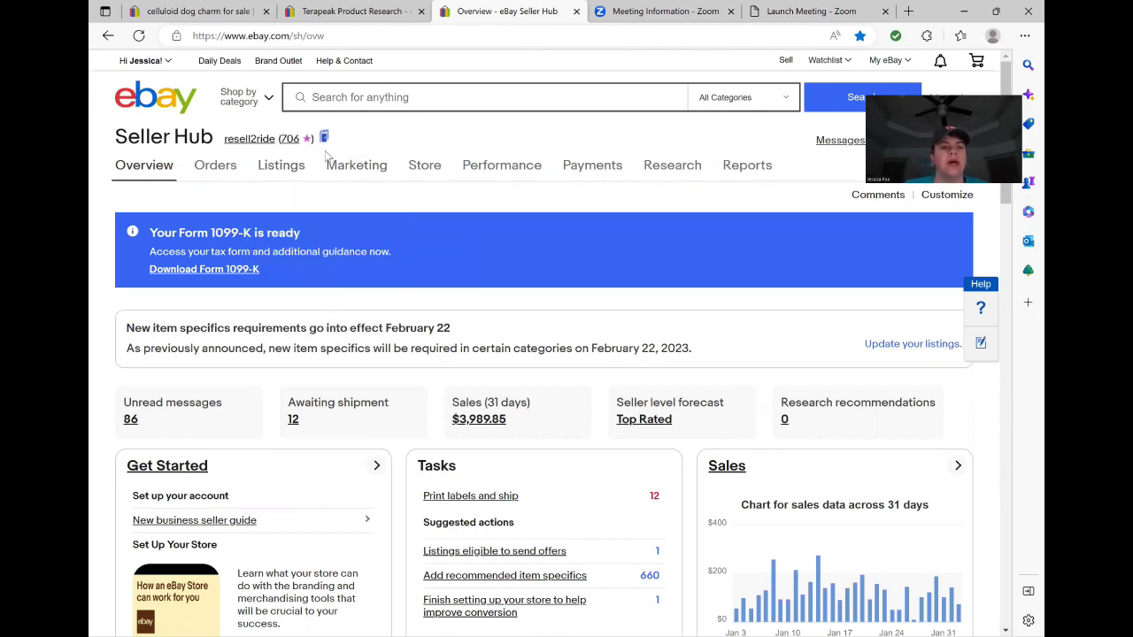
left_click(283, 171)
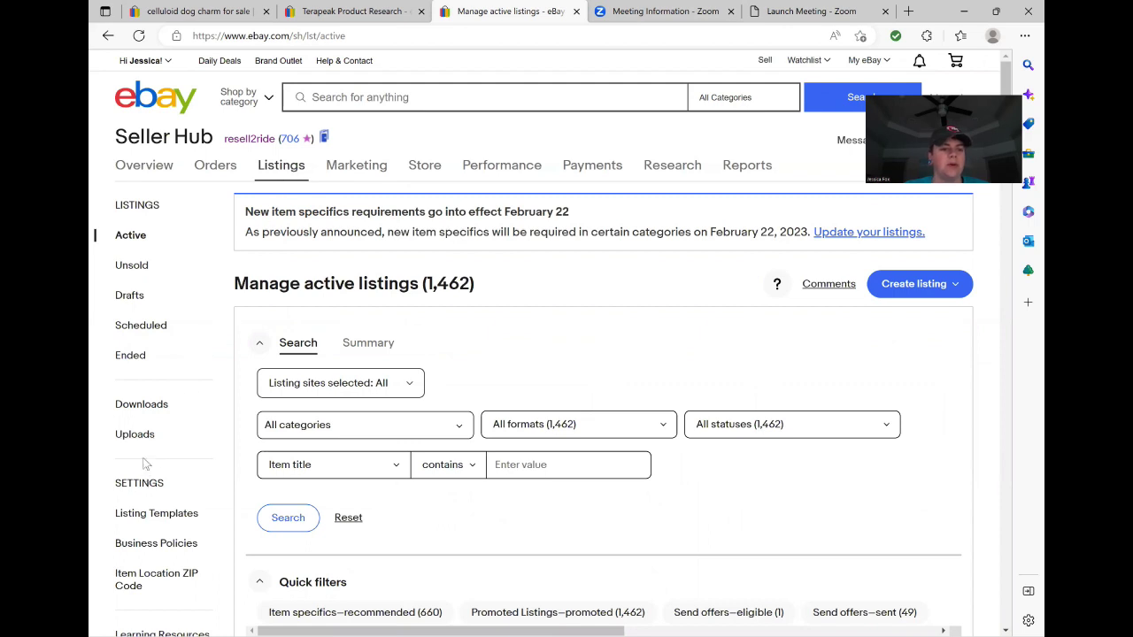
left_click(142, 521)
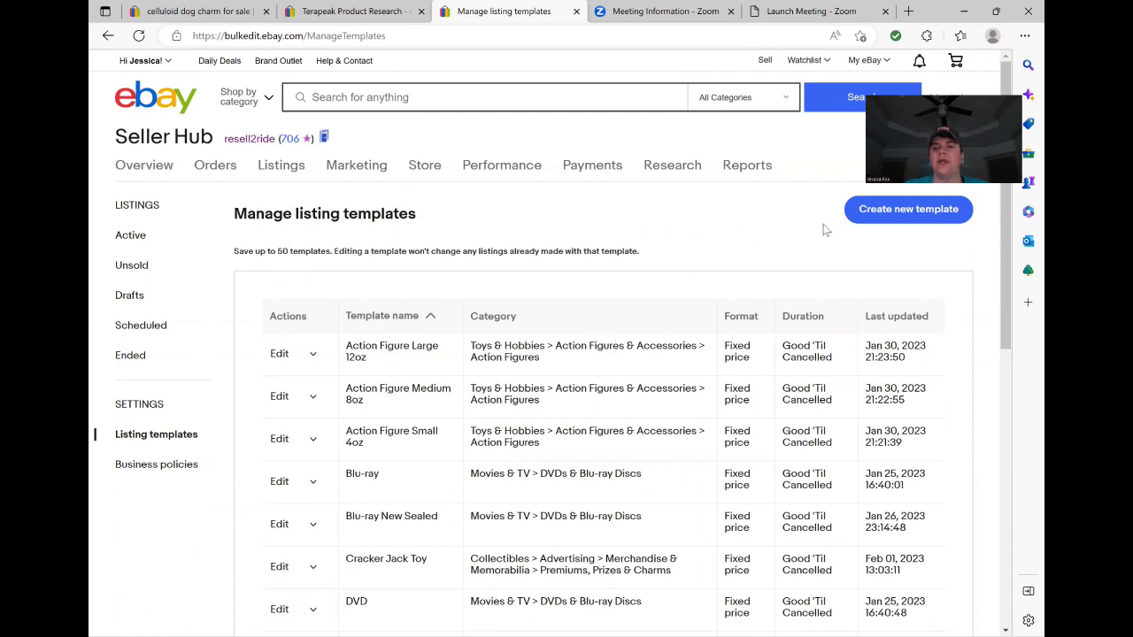
left_click(910, 215)
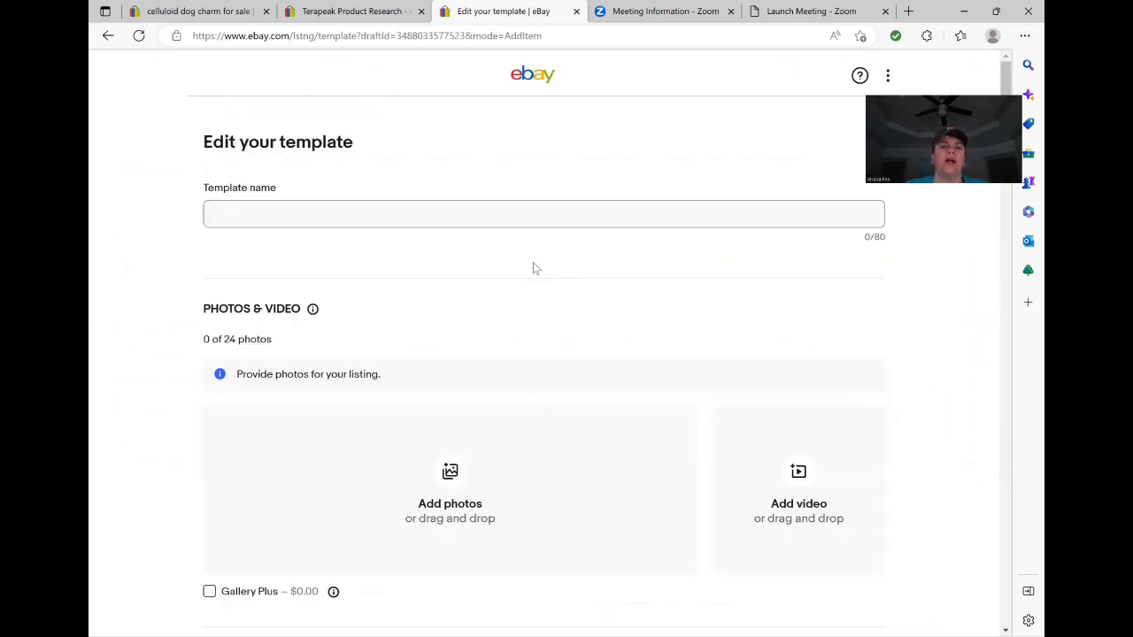
Name the template "Vintage Levi's Men's".
left_click(222, 220)
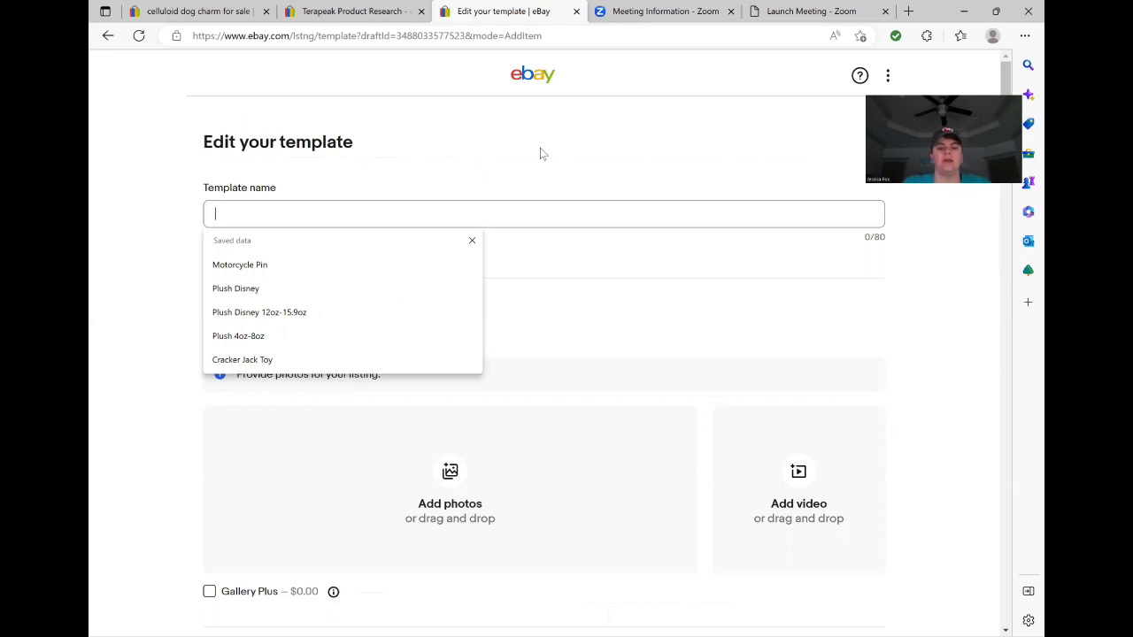
type("Levi's")
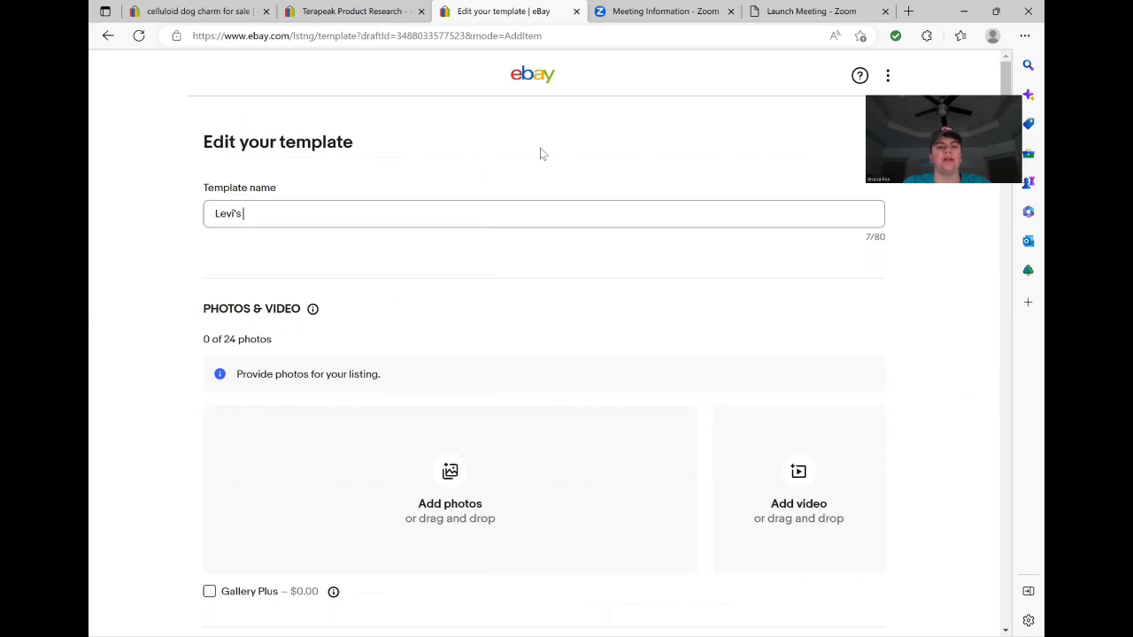
key("BackSpace")
key("BackSpace")
key("BackSpace")
key("BackSpace")
key("BackSpace")
key("BackSpace")
key("BackSpace")
type("Vi")
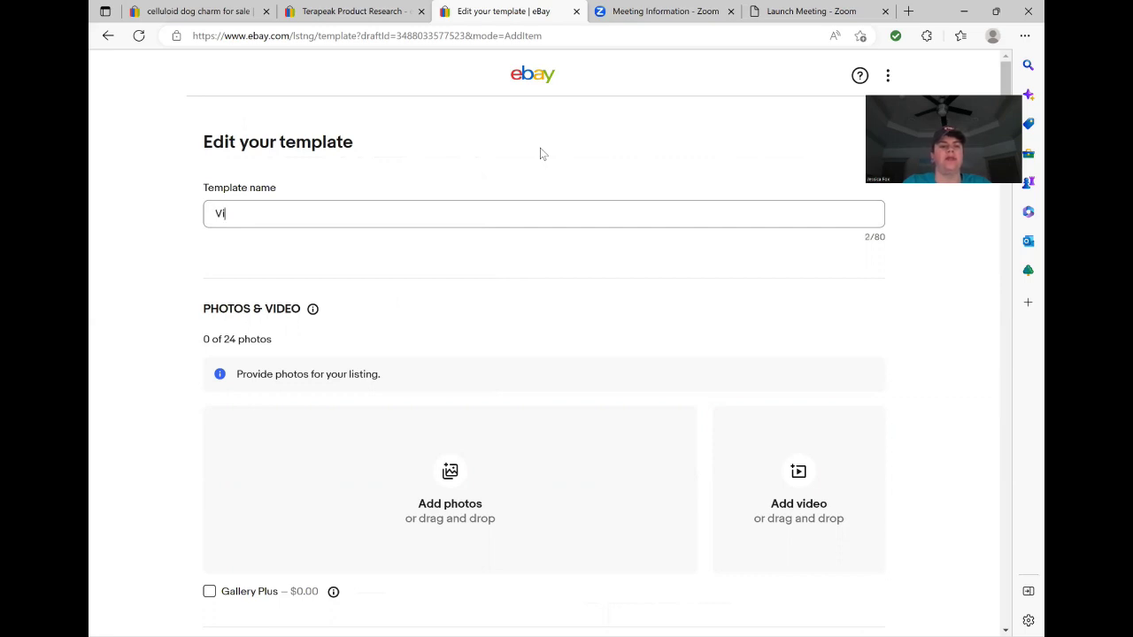
type("ntage Levi's Men's")
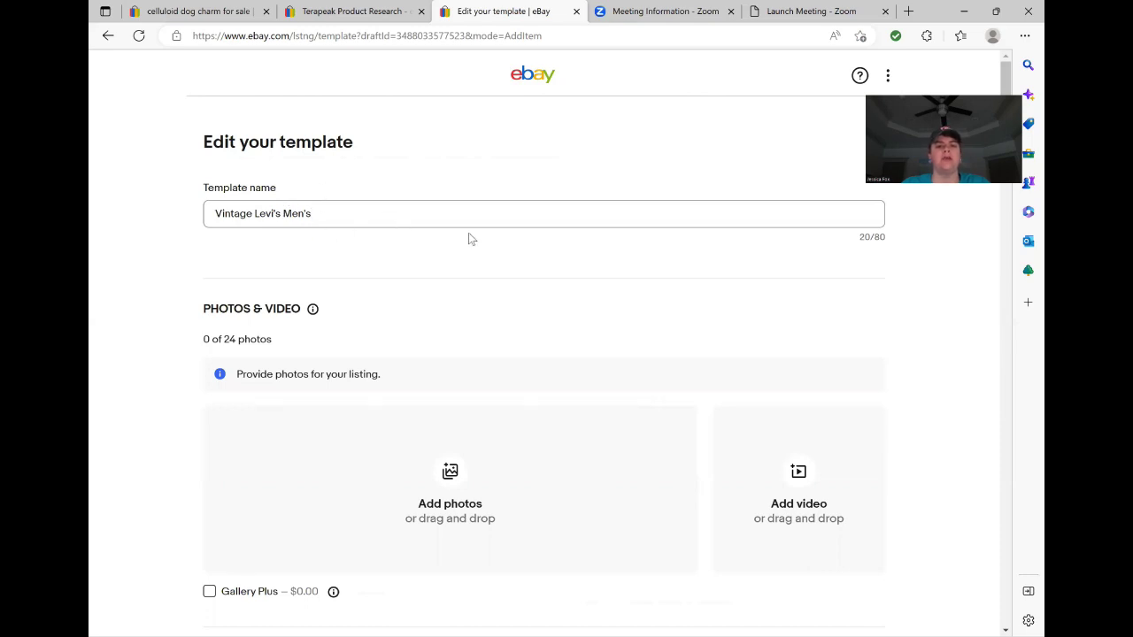
Enter "Levi's Men's Vintage" as the template's item title.
scroll(499, 227, "down", 4)
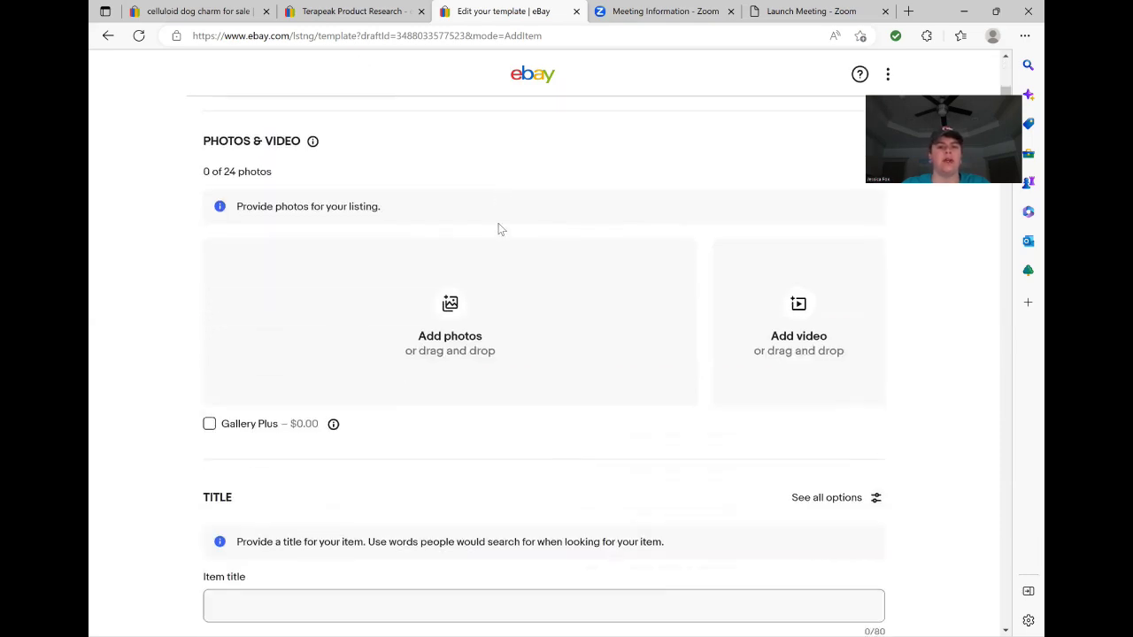
scroll(483, 254, "down", 1)
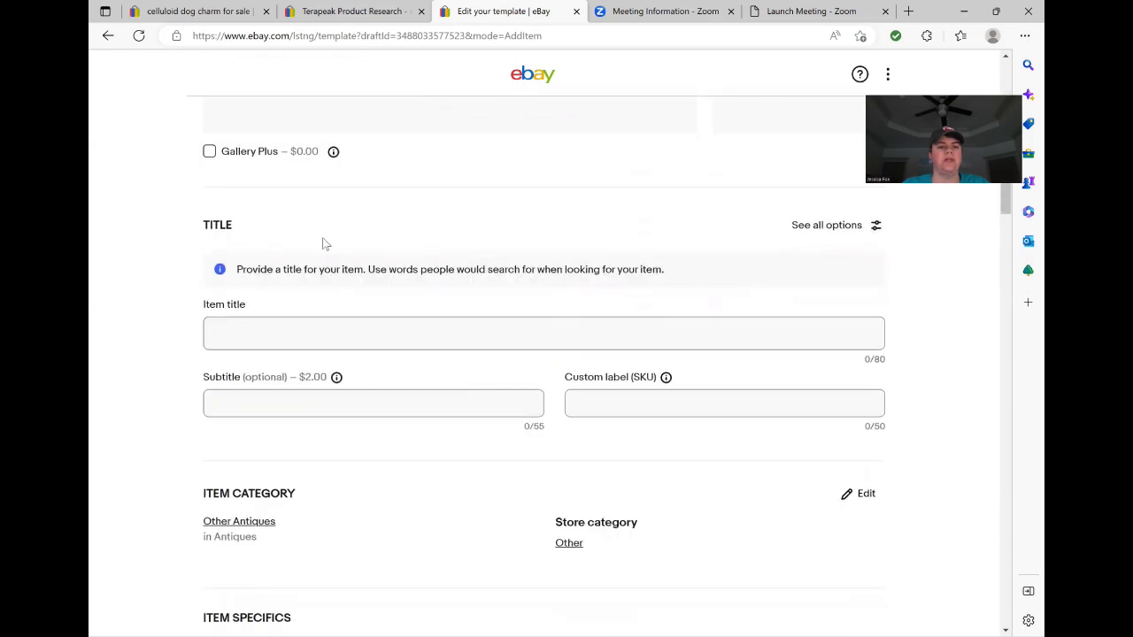
scroll(447, 235, "up", 3)
scroll(447, 234, "up", 1)
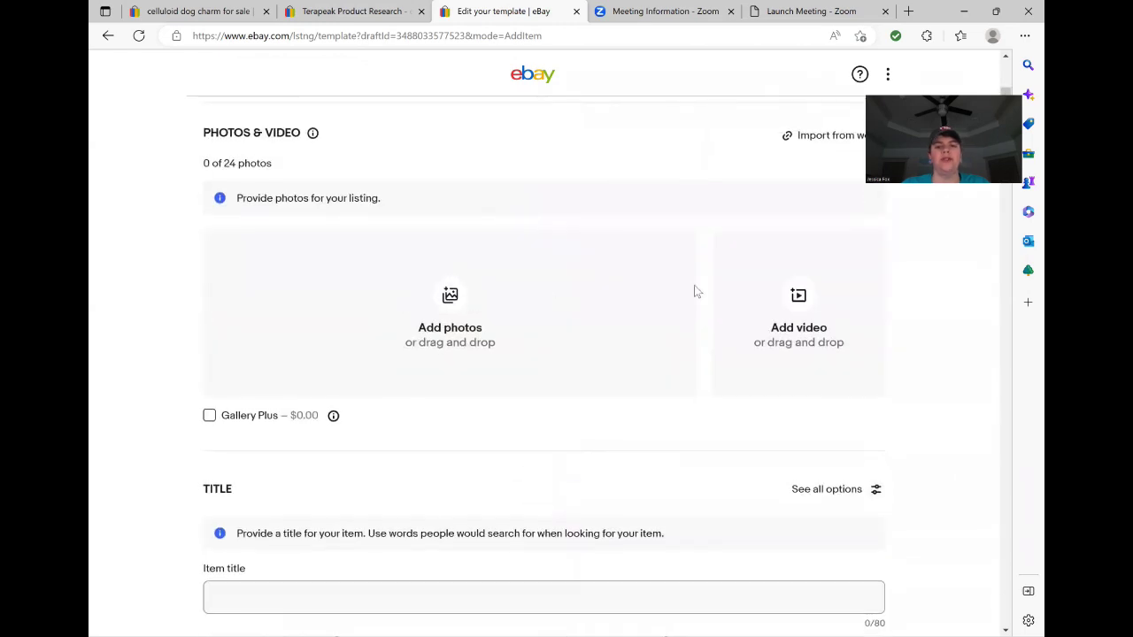
scroll(500, 353, "down", 3)
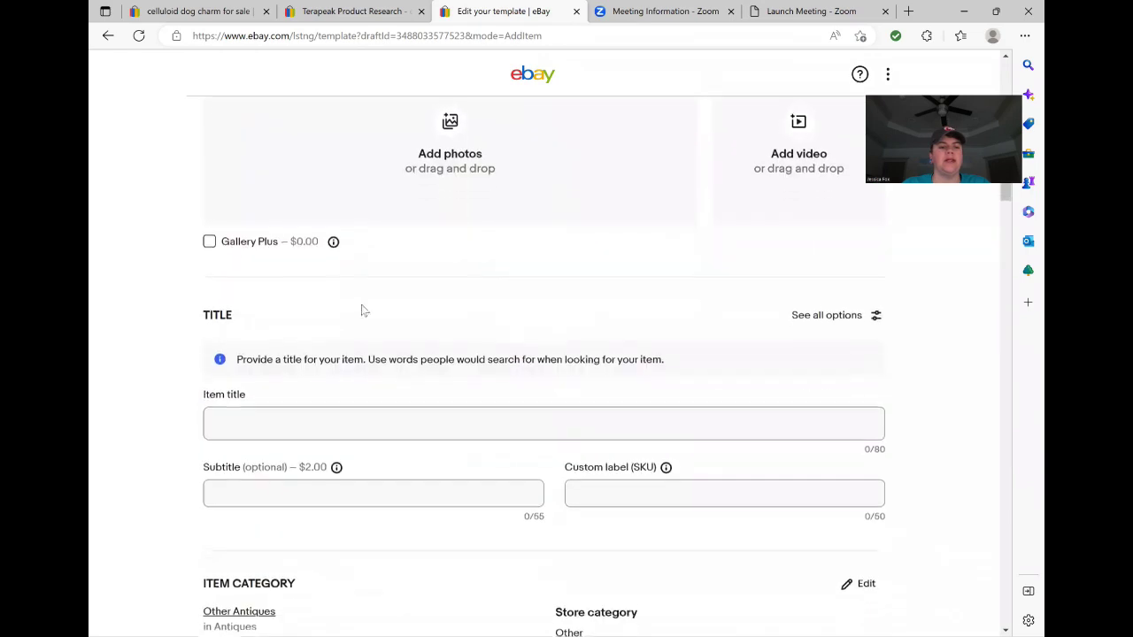
left_click(259, 335)
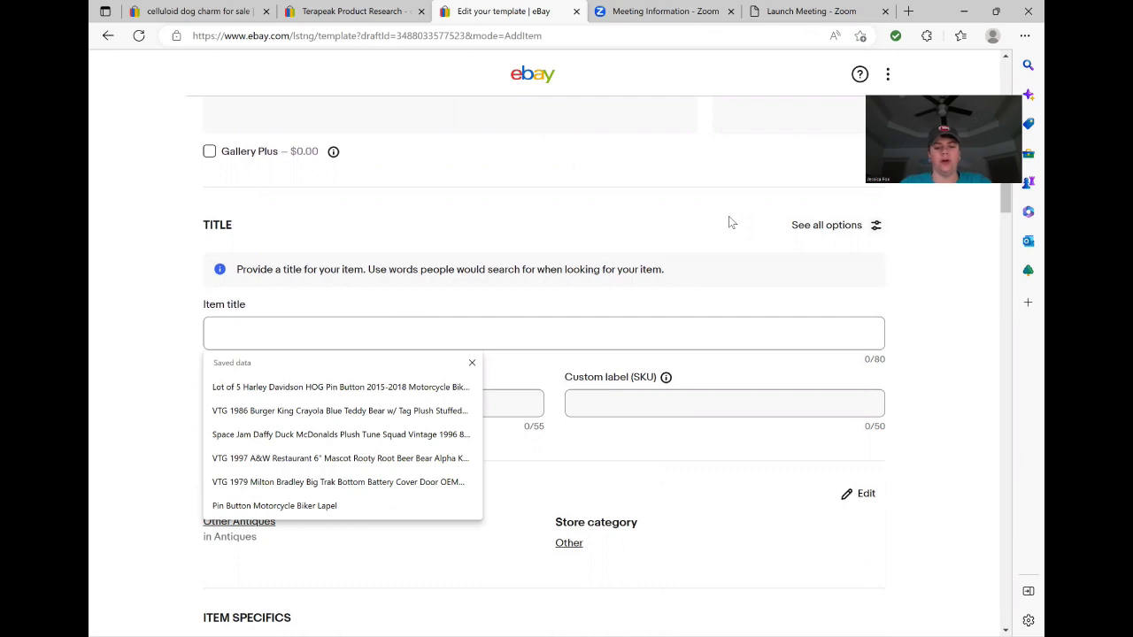
type("Le")
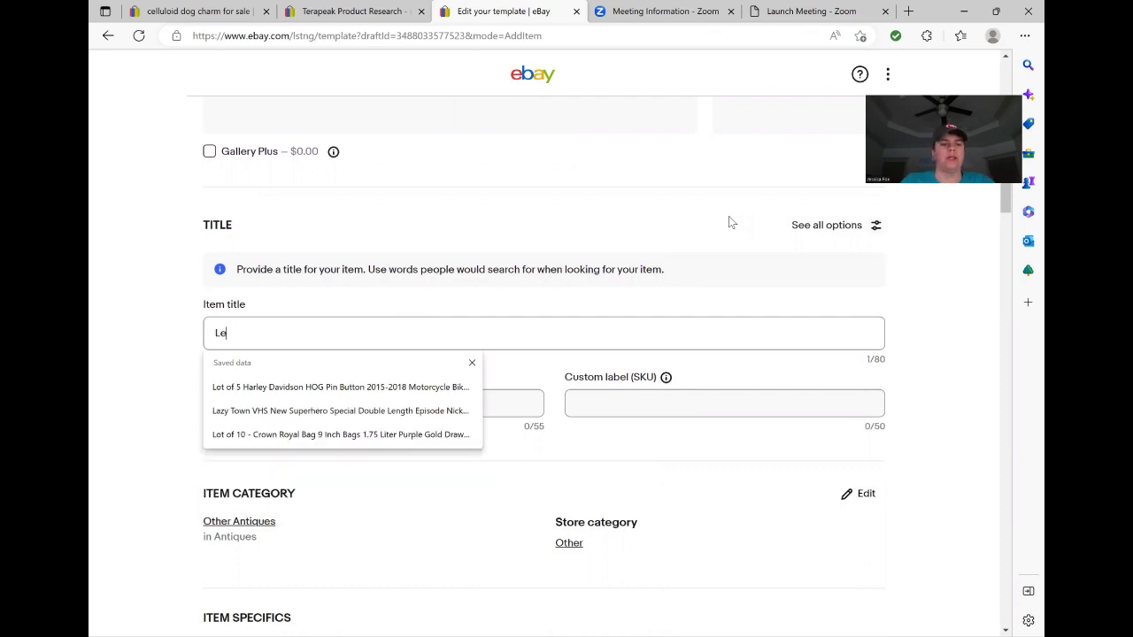
type("vi's")
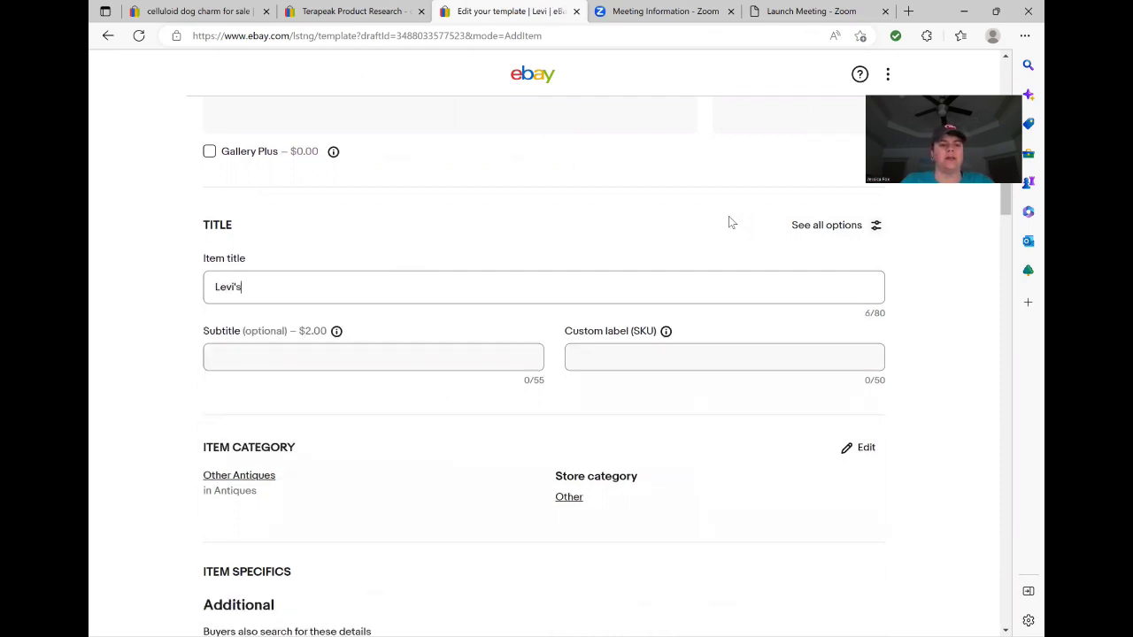
type(" Men's Vintage")
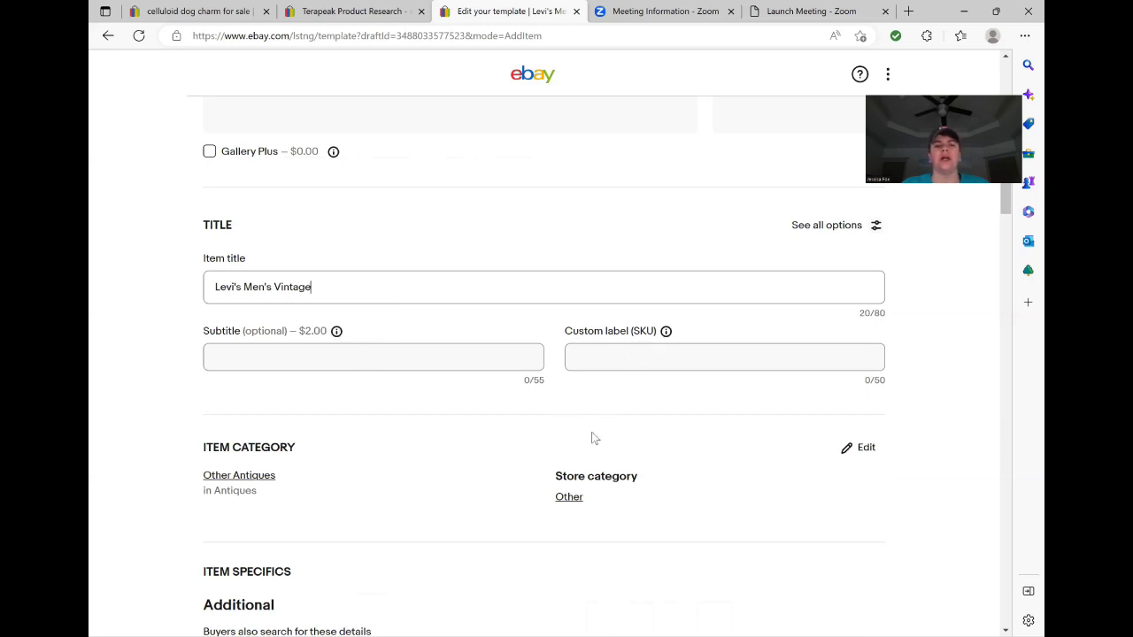
Change the item category to the suggested Clothing, Shoes & Accessories > Men > Men's Clothing > Jeans.
scroll(540, 417, "down", 2)
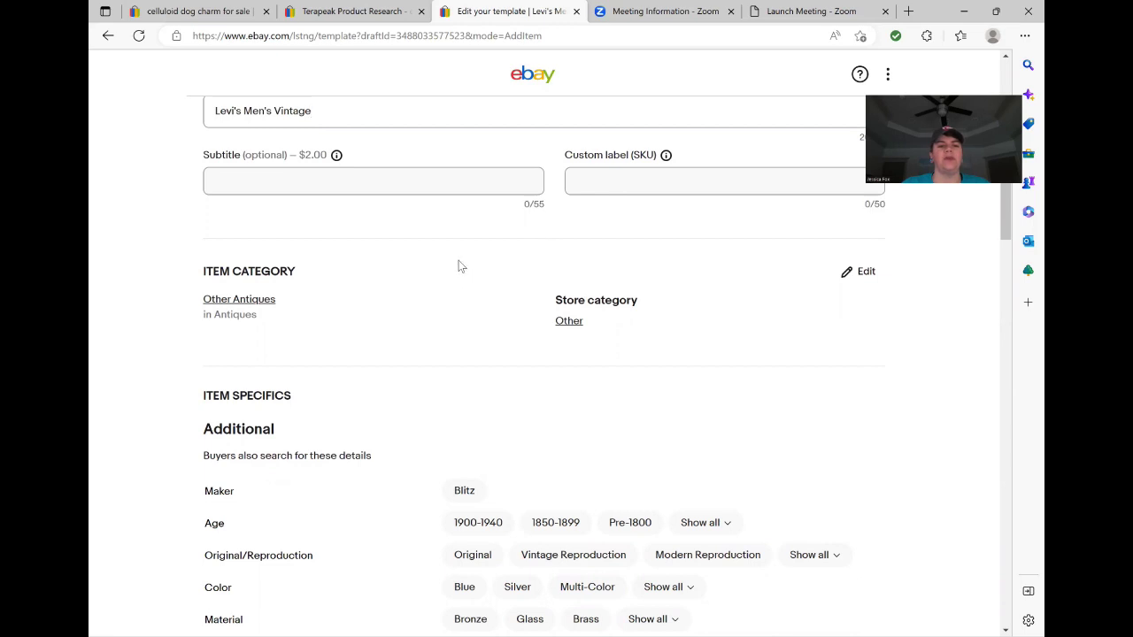
left_click(239, 301)
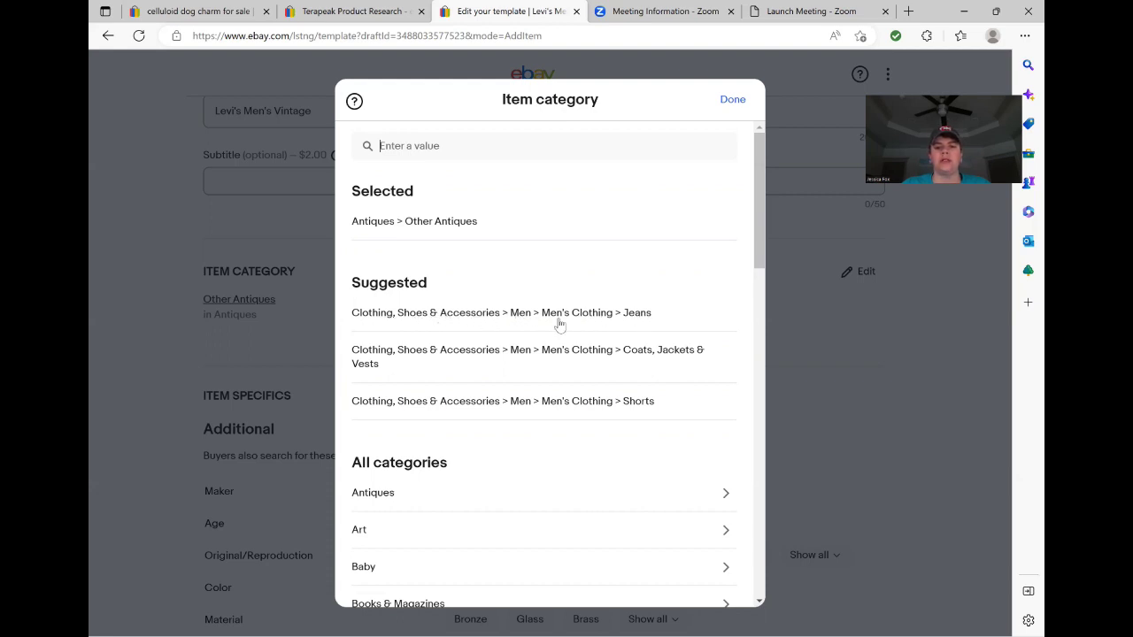
left_click(559, 319)
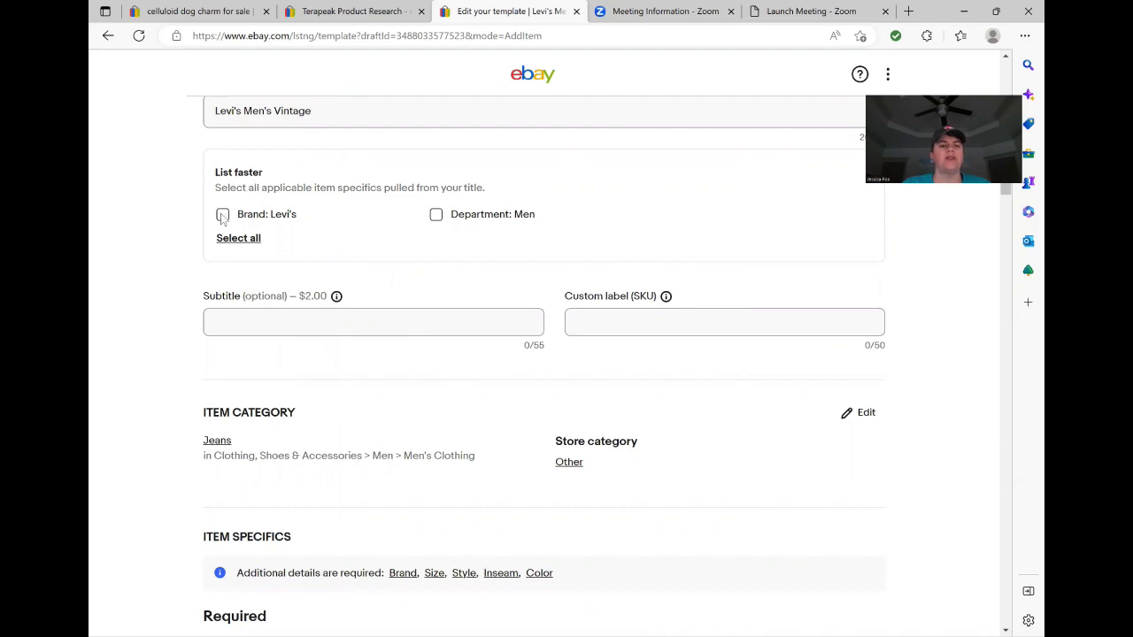
Set the required Brand item specific to Levi's.
scroll(484, 292, "down", 6)
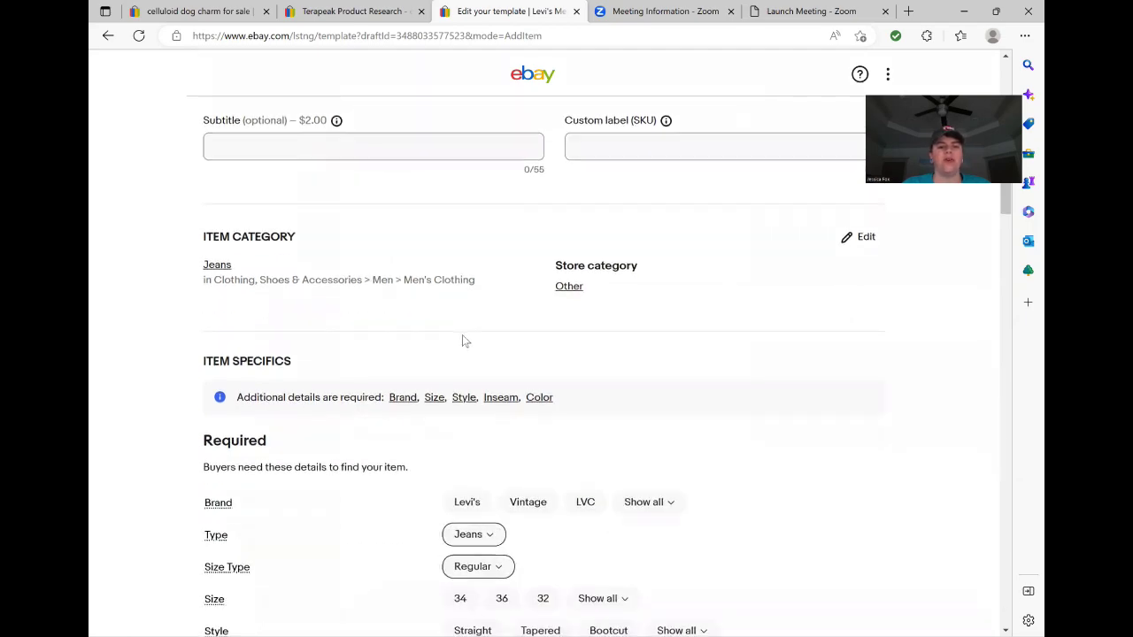
scroll(384, 281, "up", 4)
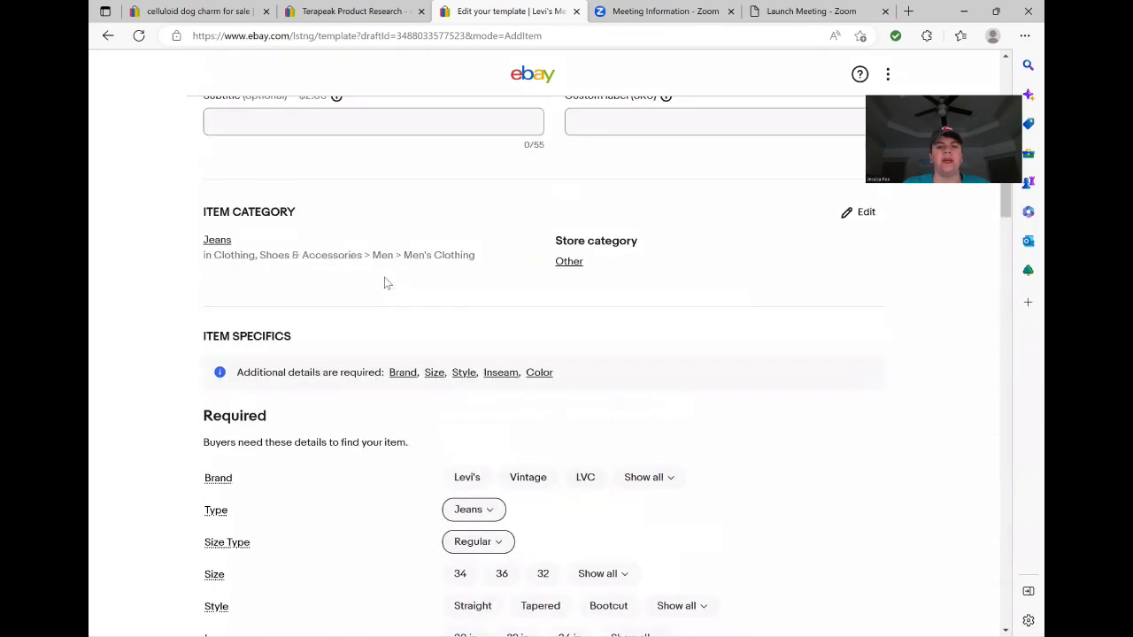
scroll(384, 277, "down", 2)
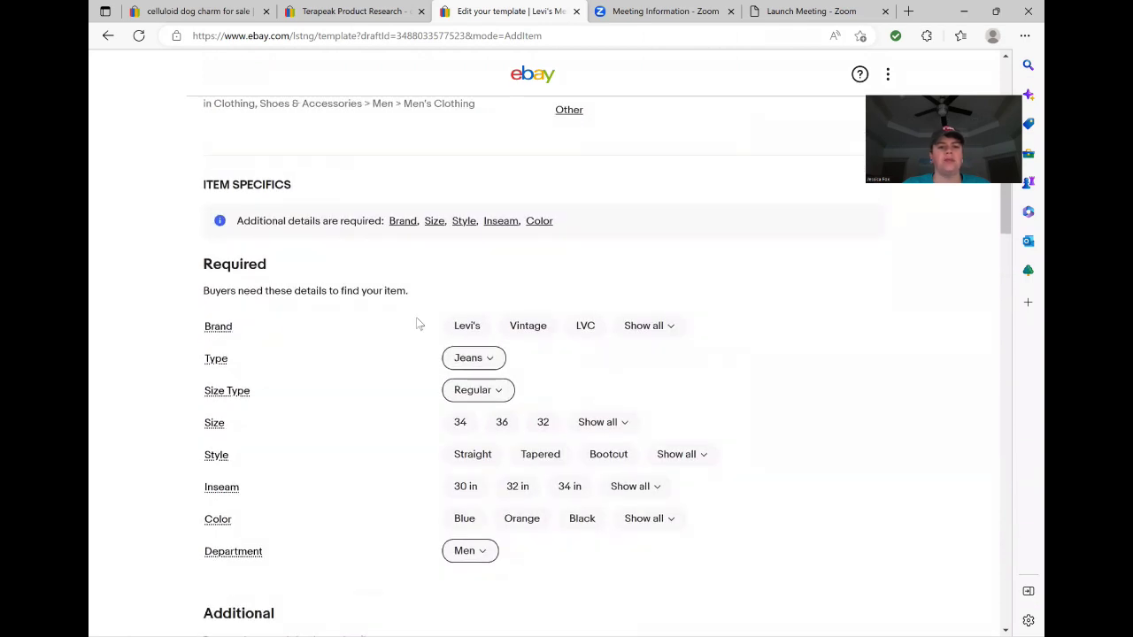
left_click(466, 327)
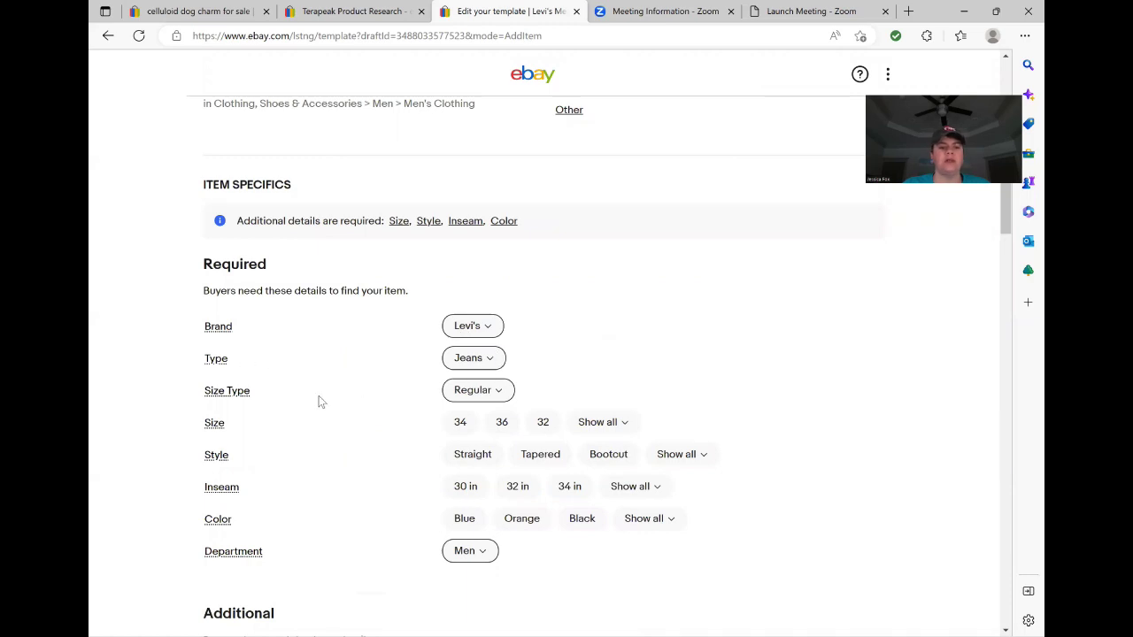
Check which options are available for the Size Type item specific.
scroll(322, 431, "down", 2)
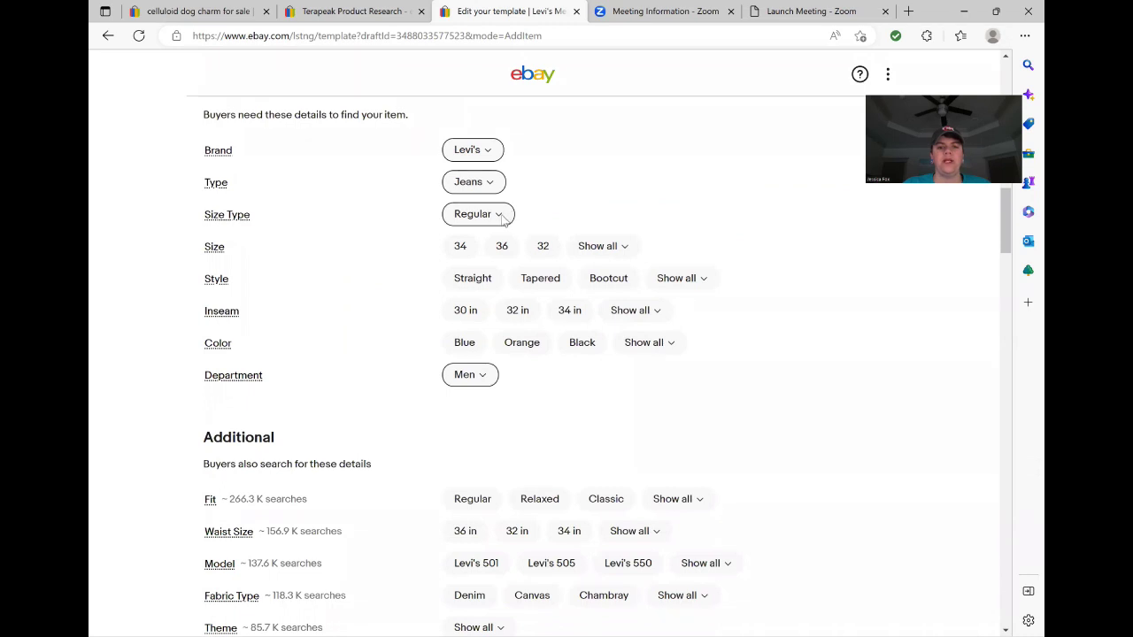
left_click(503, 219)
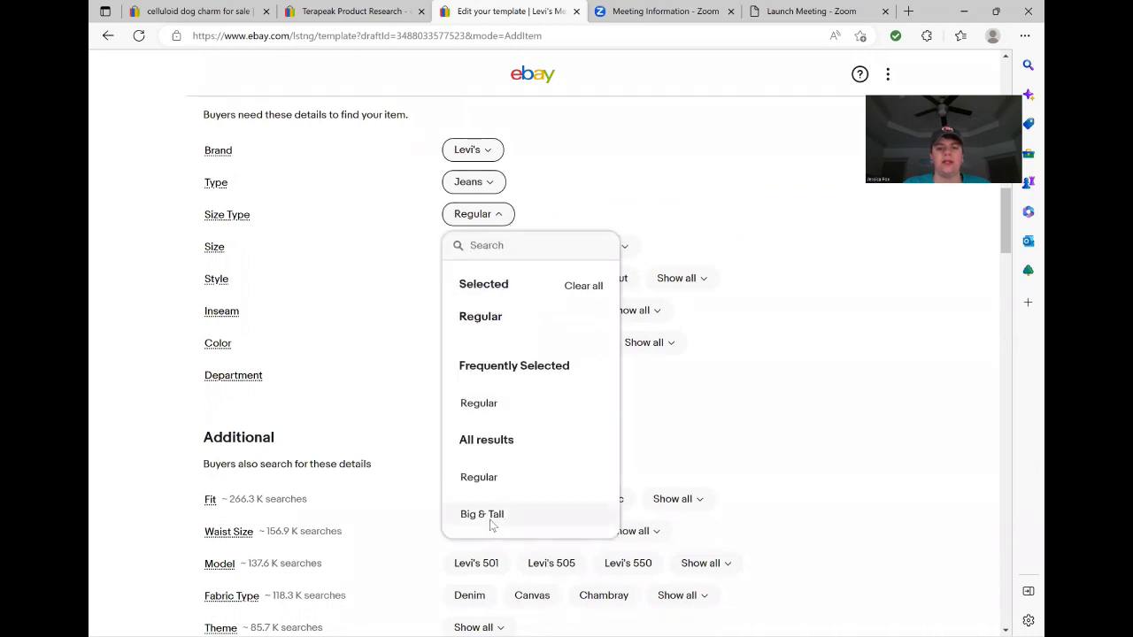
left_click(389, 231)
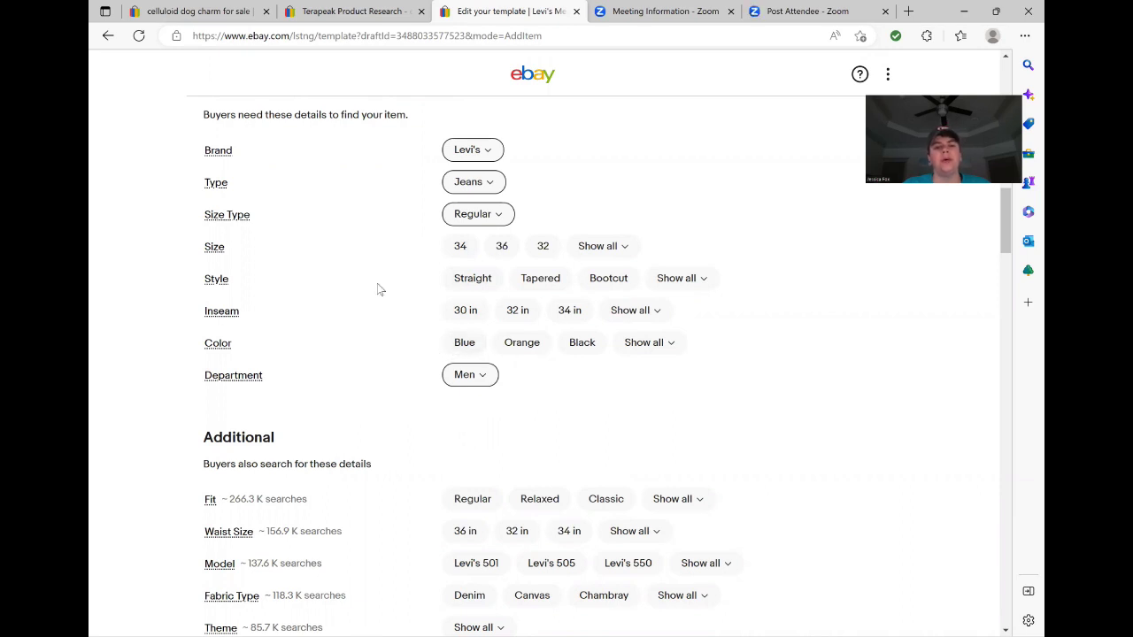
Set the additional Fabric Type item specific to Denim.
scroll(378, 336, "down", 1)
scroll(378, 334, "down", 2)
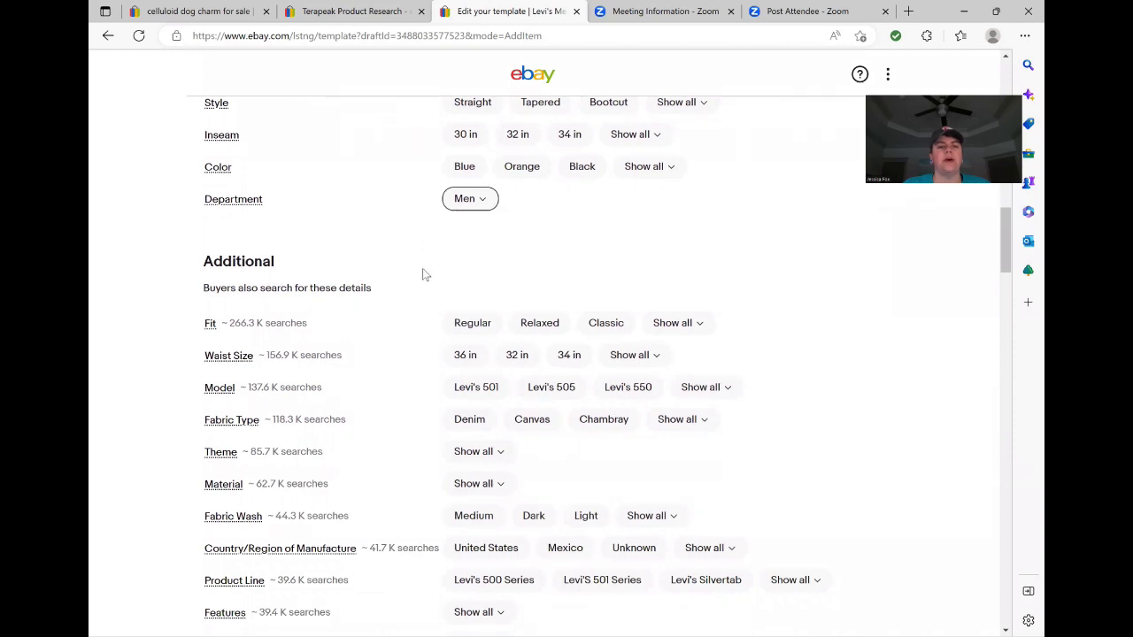
scroll(420, 305, "down", 3)
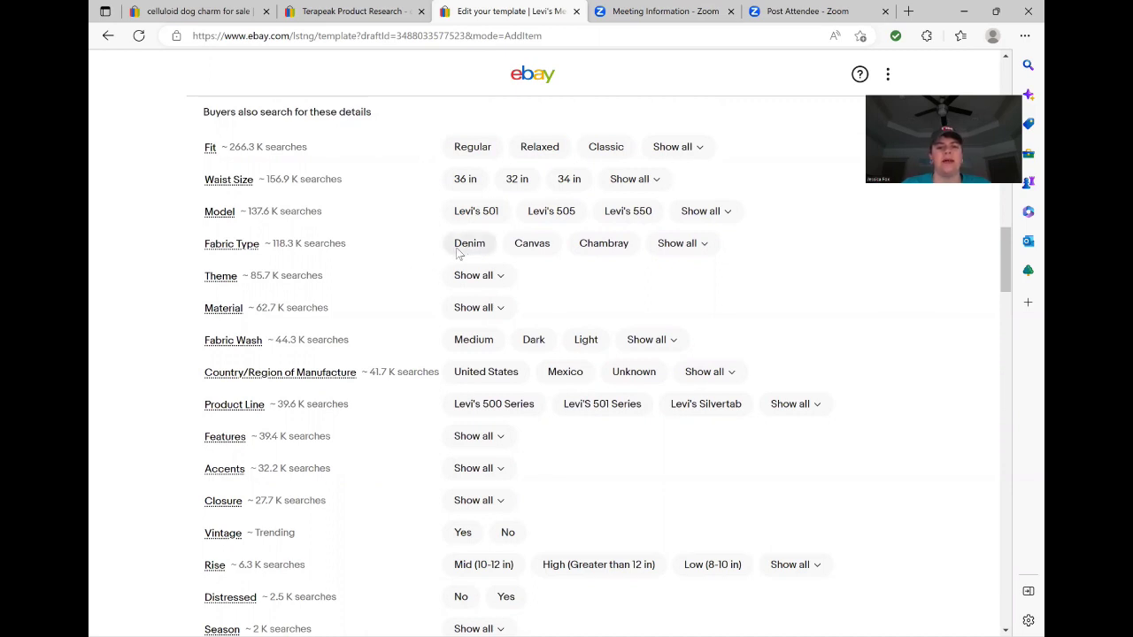
left_click(458, 250)
Set the Theme item specific to USA and the Material item specific to Cotton.
scroll(430, 309, "down", 1)
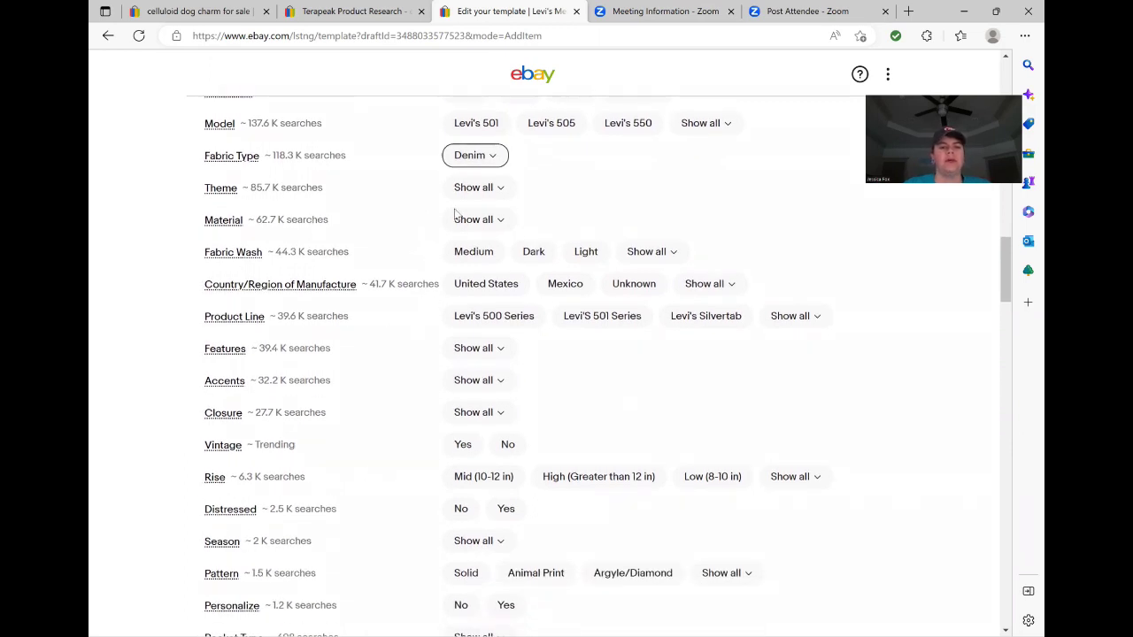
left_click(484, 190)
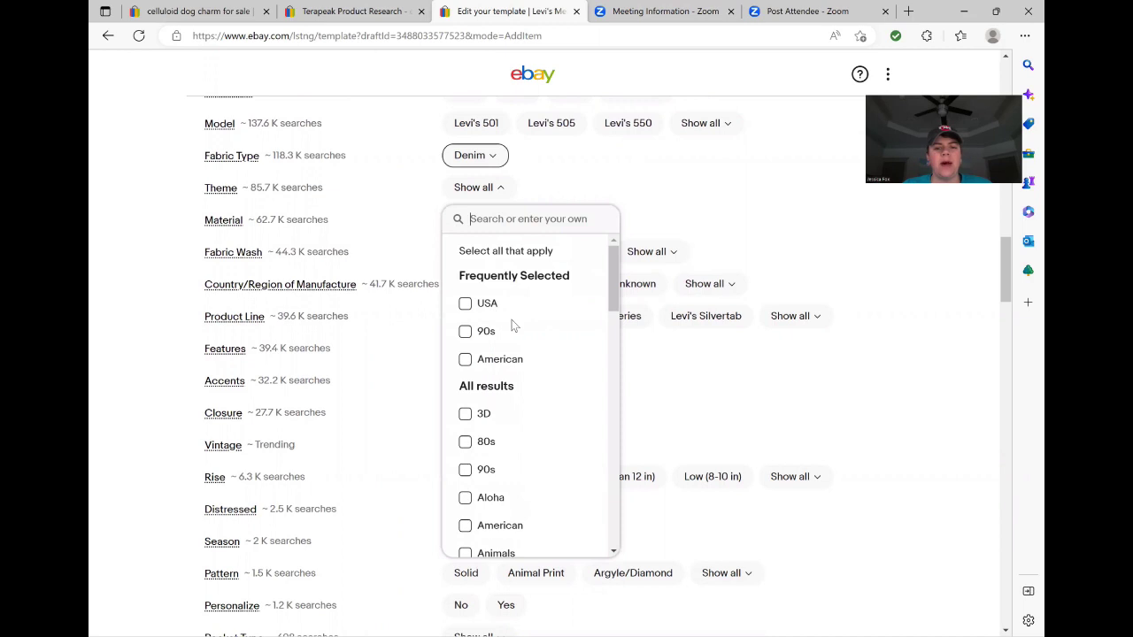
left_click(465, 303)
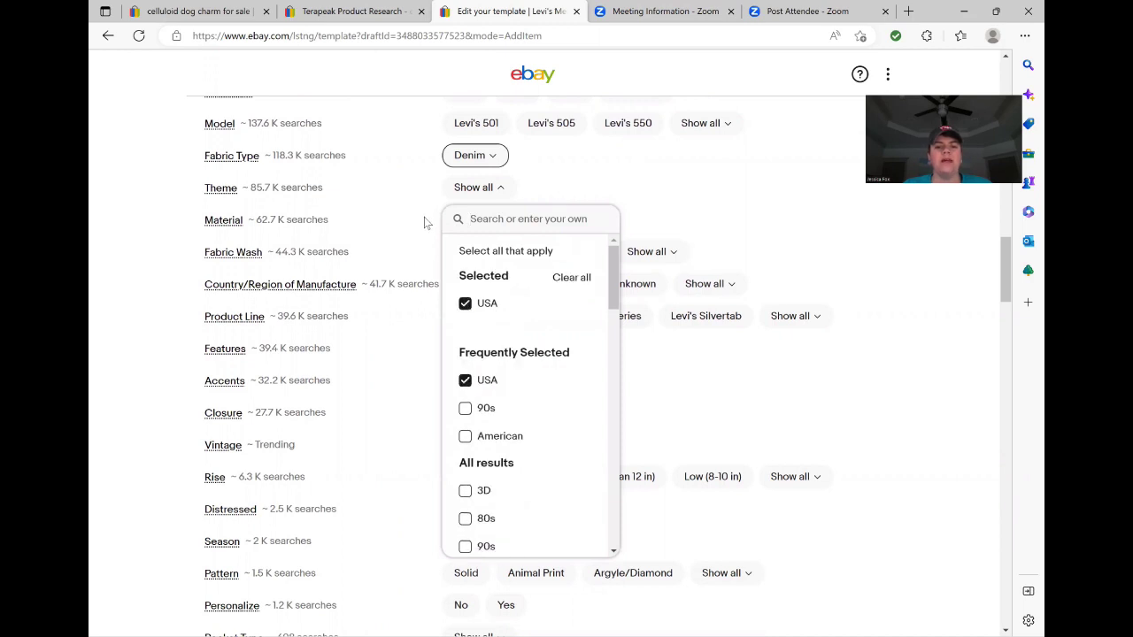
left_click(424, 219)
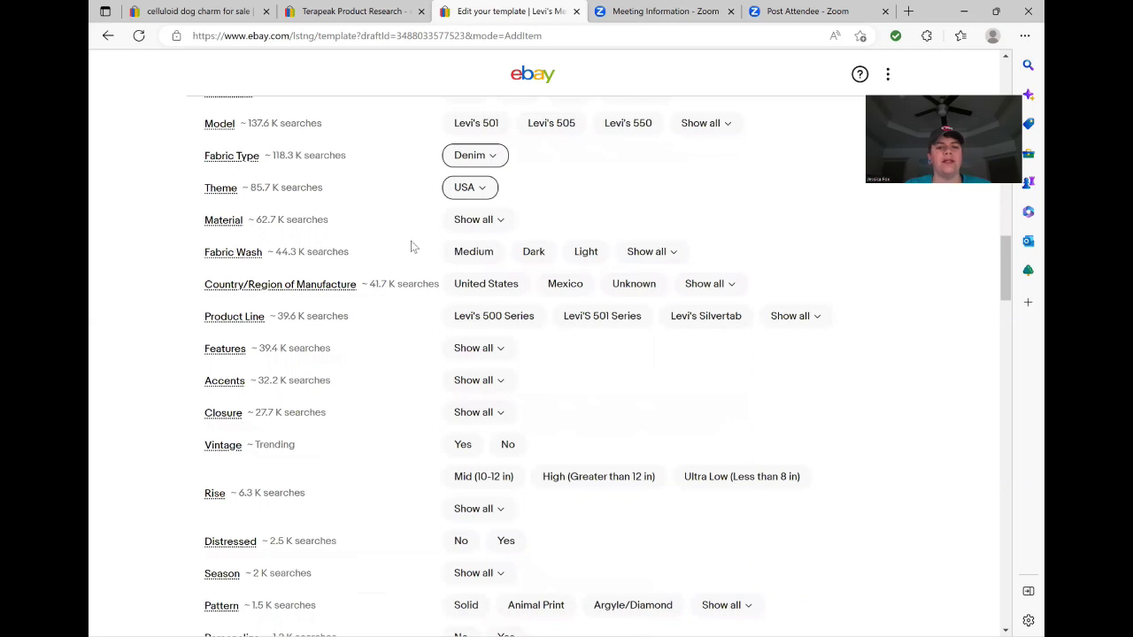
left_click(483, 222)
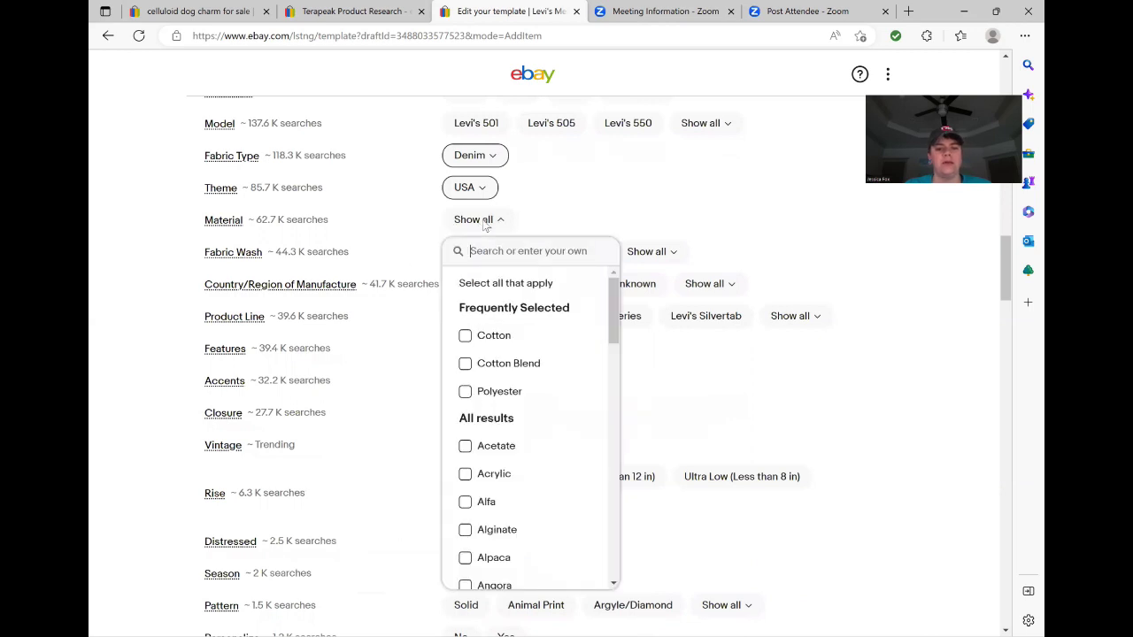
left_click(466, 336)
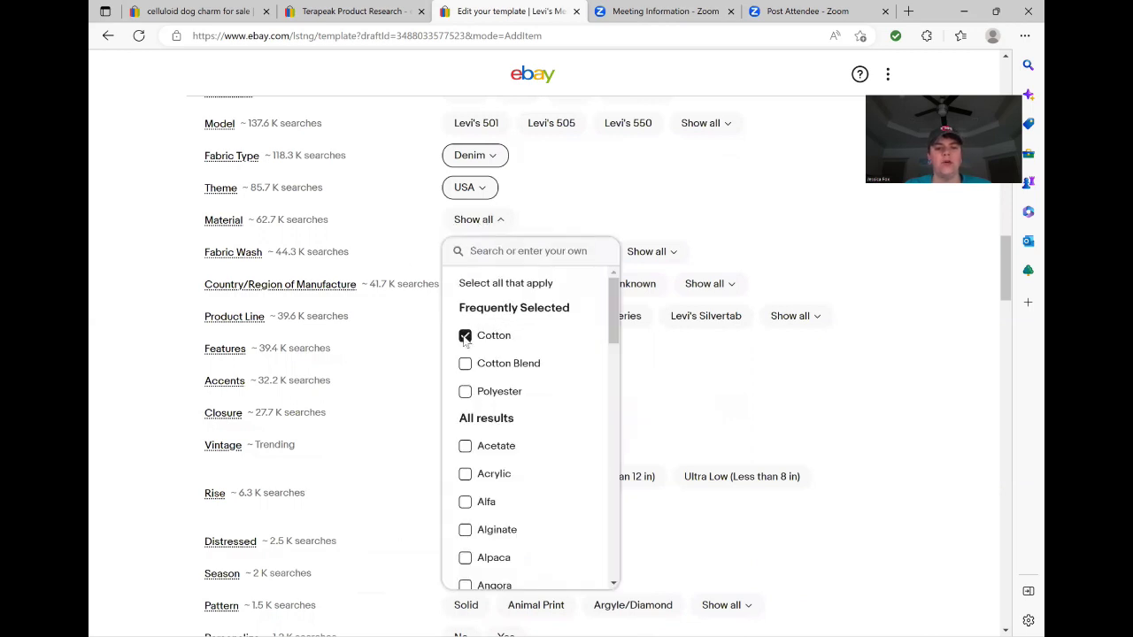
left_click(414, 247)
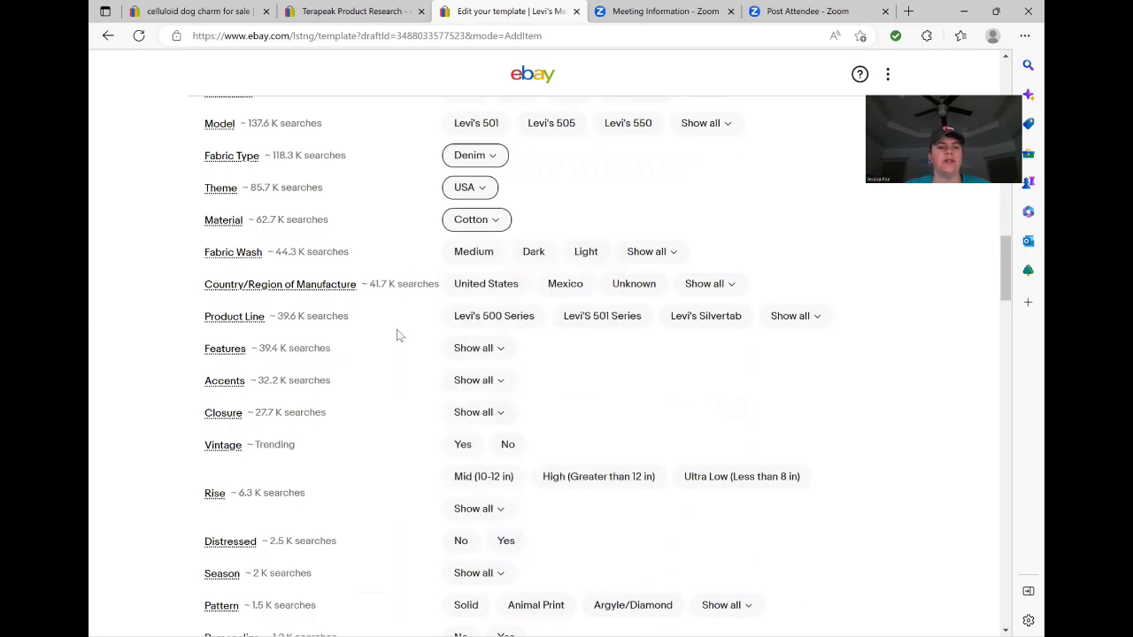
Set Country/Region of Manufacture to United States and mark the Vintage item specific as Yes.
scroll(397, 334, "down", 1)
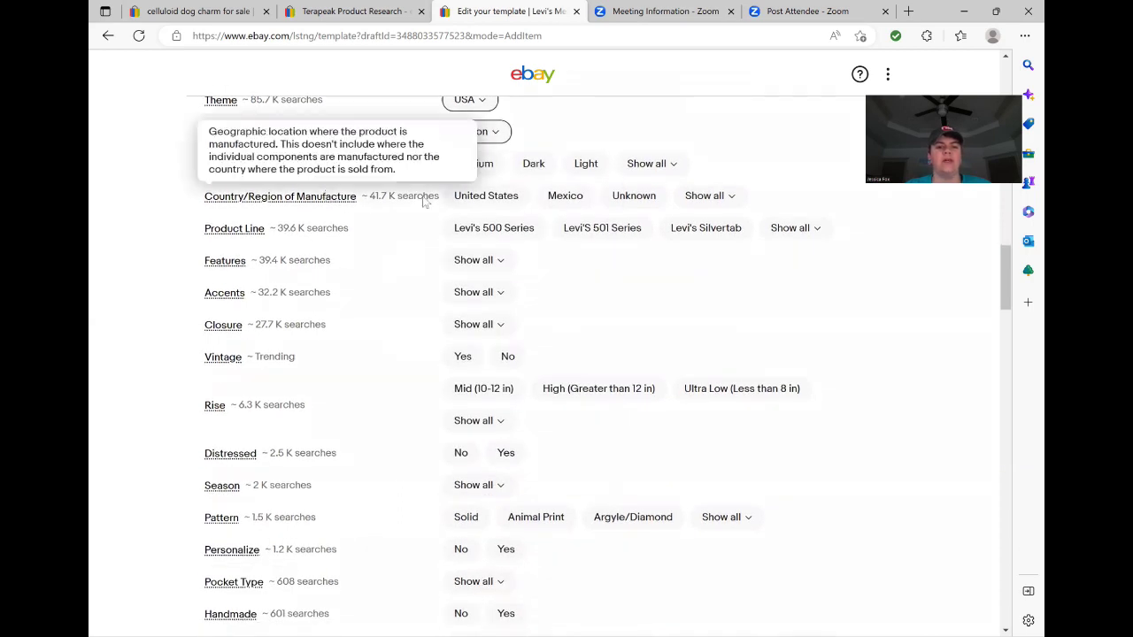
left_click(497, 203)
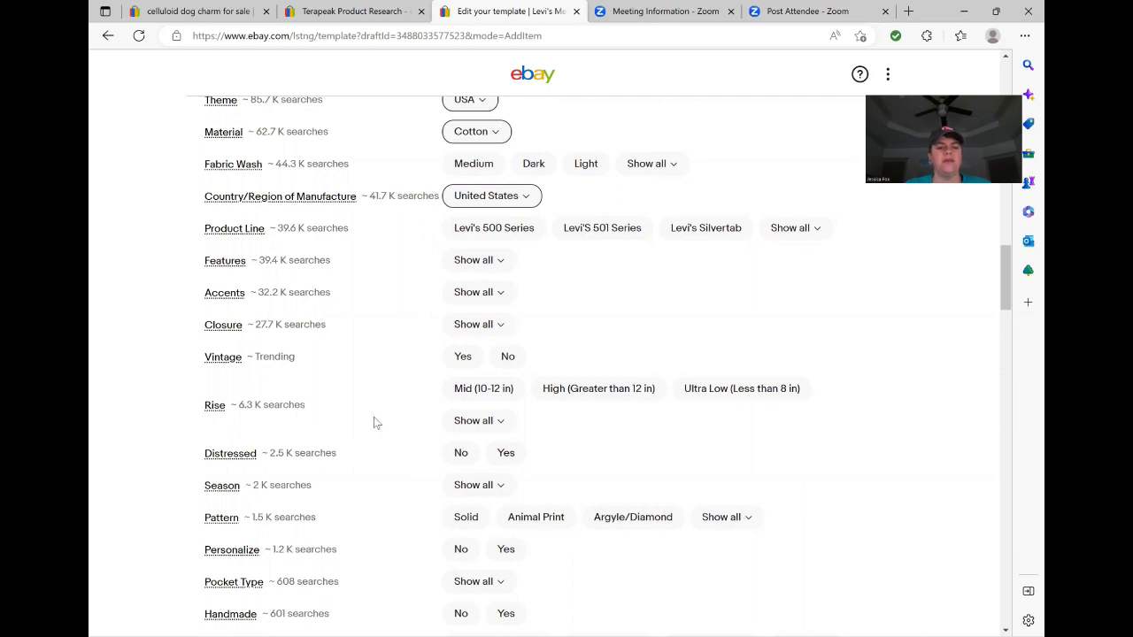
left_click(460, 357)
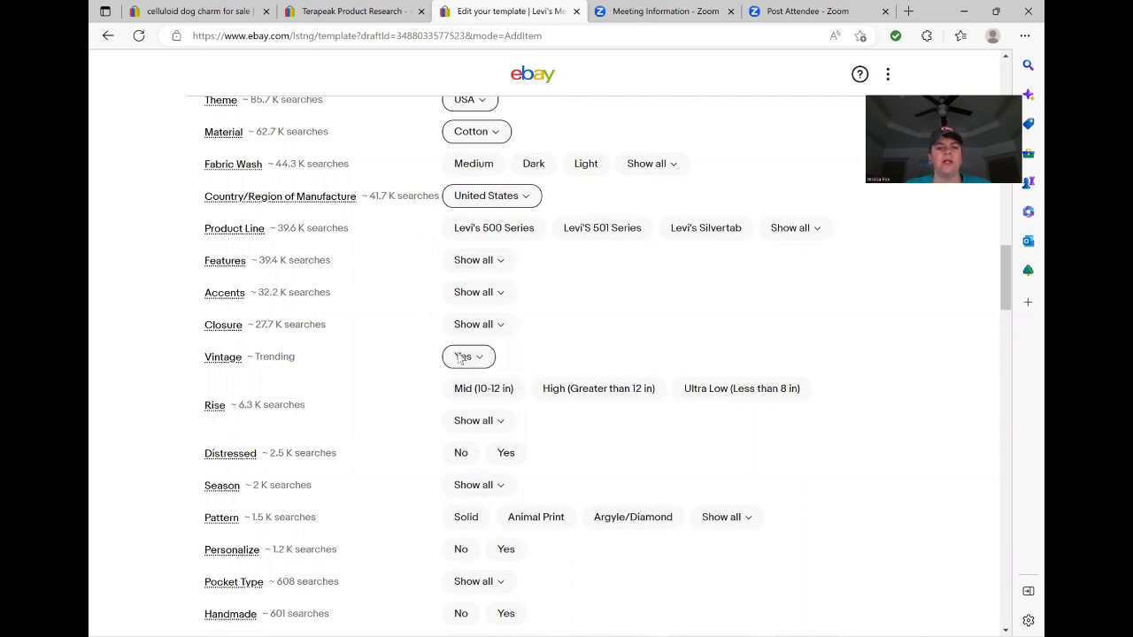
Set the Pocket Type item specific to 5-Pocket Design.
scroll(399, 347, "down", 3)
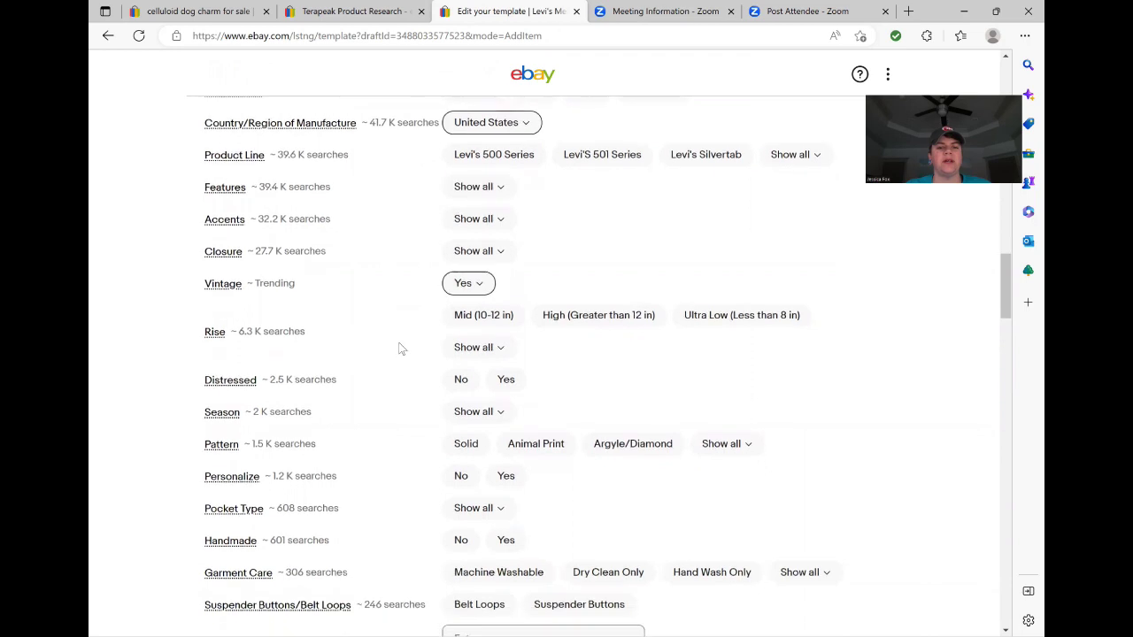
scroll(398, 348, "down", 1)
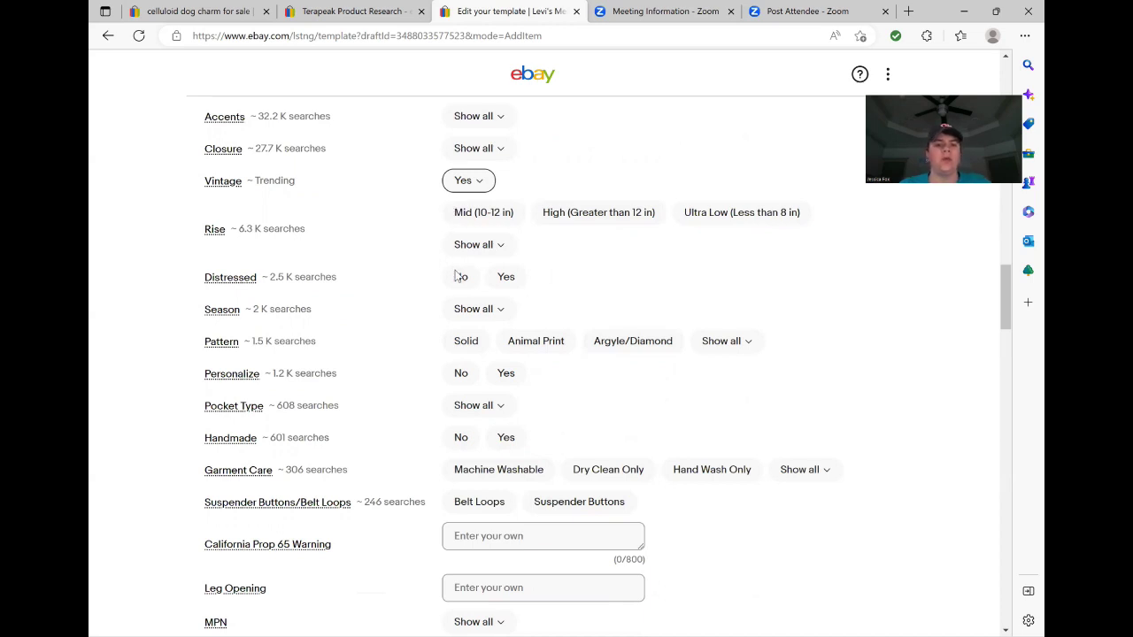
scroll(413, 310, "down", 1)
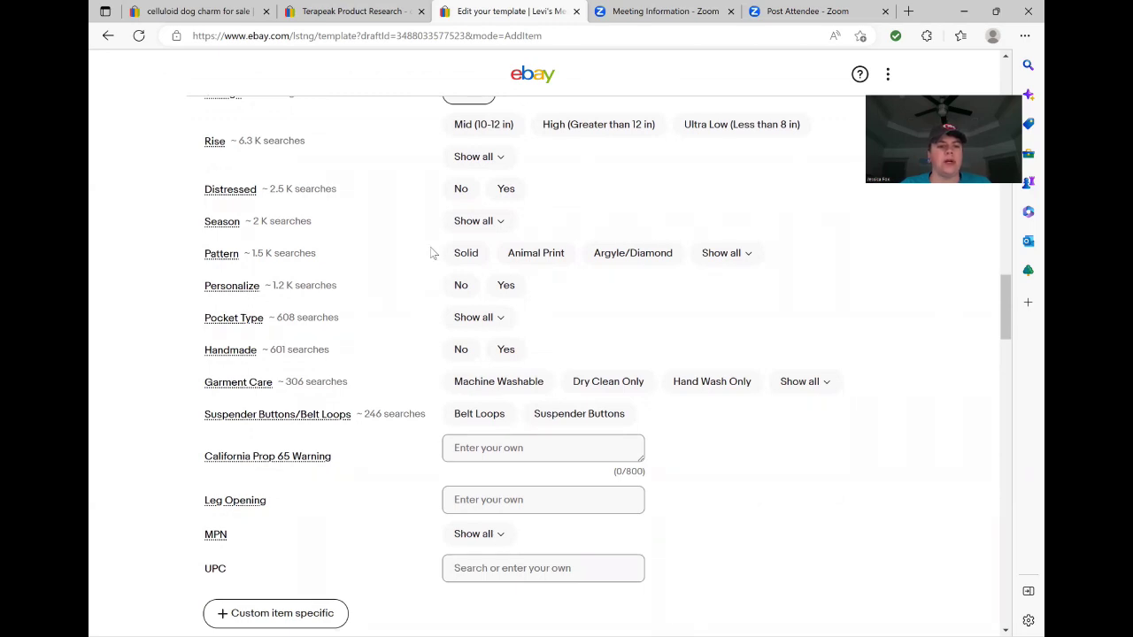
left_click(496, 320)
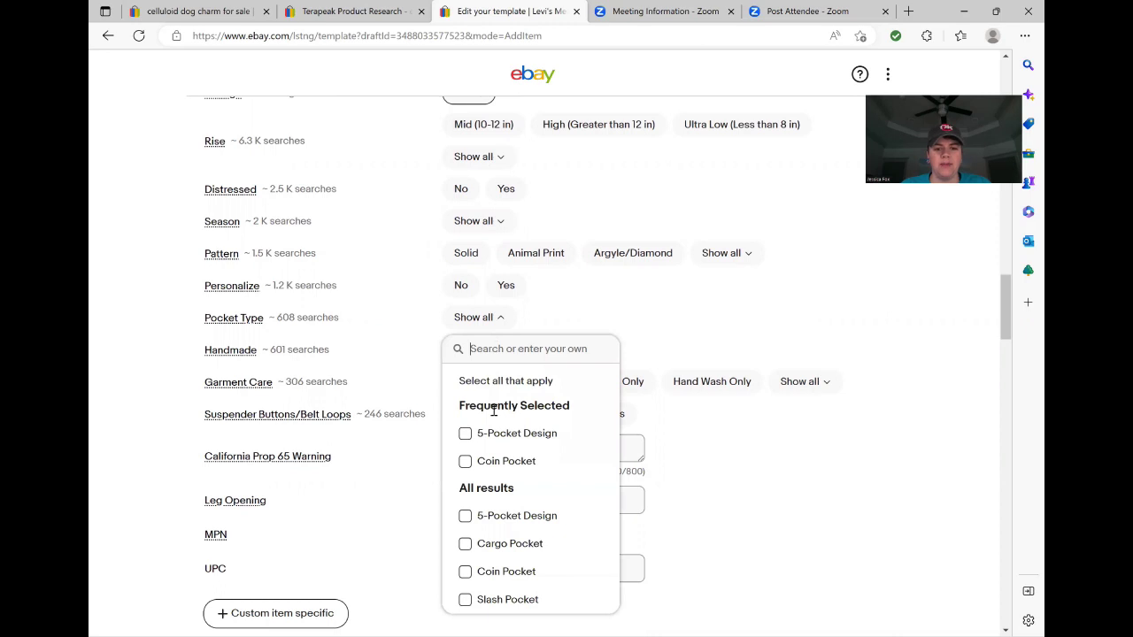
left_click(467, 434)
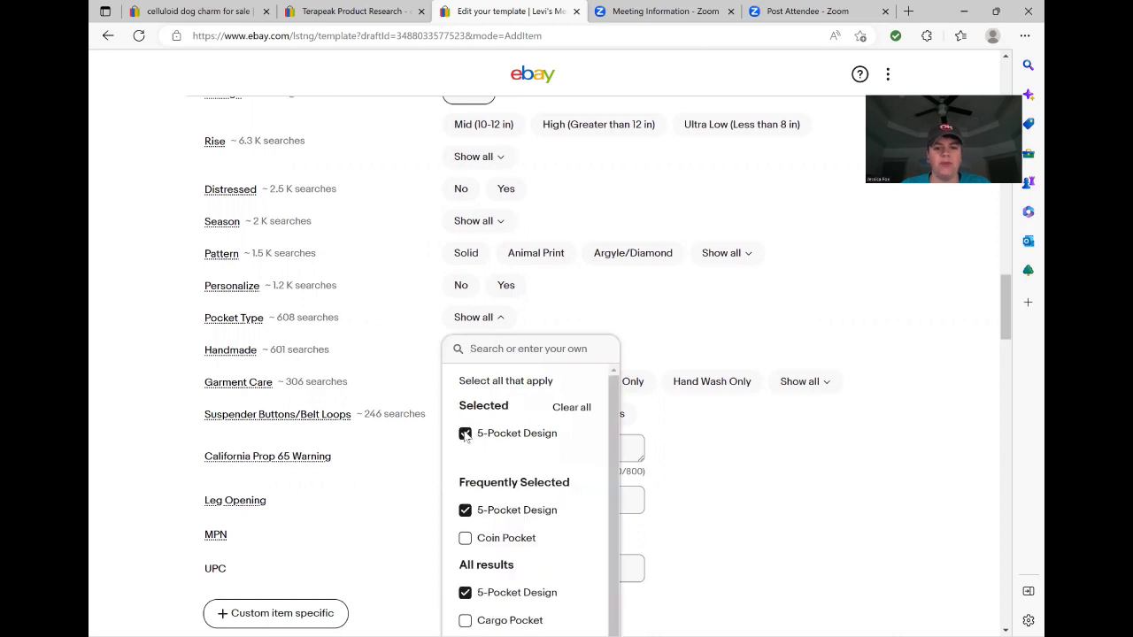
left_click(410, 335)
Set the template's item condition to Pre-owned.
scroll(411, 335, "down", 2)
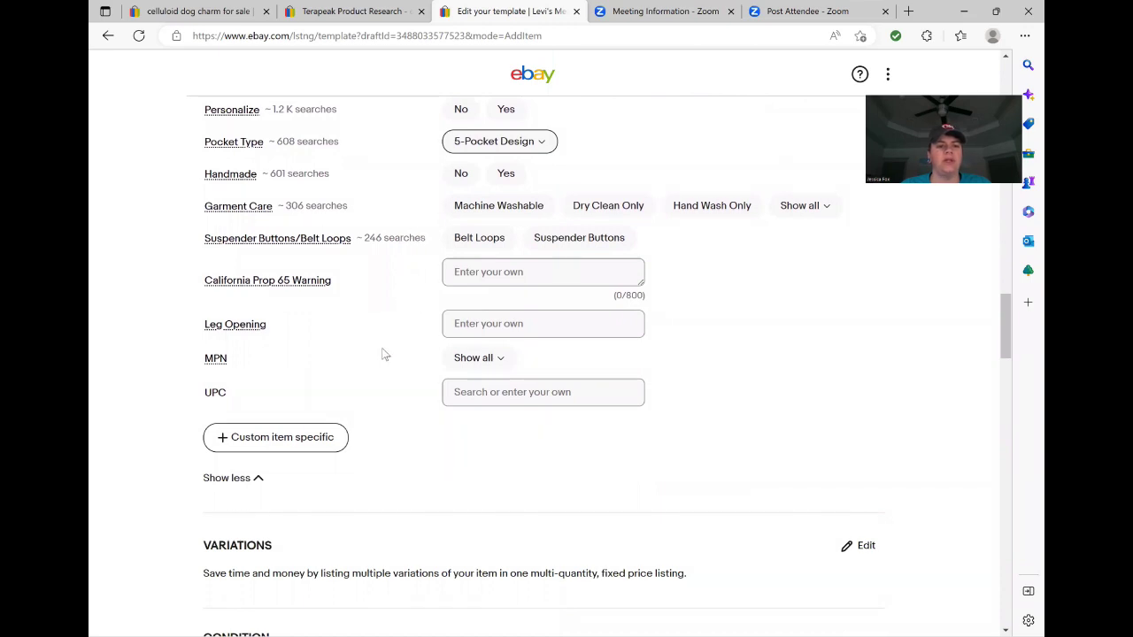
scroll(392, 374, "down", 4)
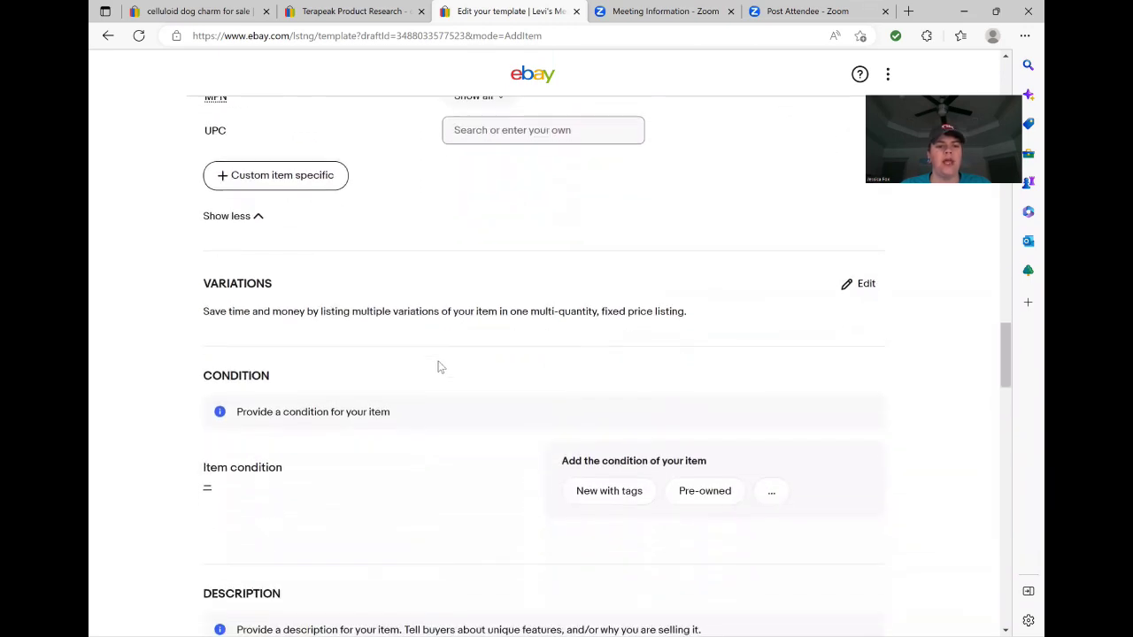
scroll(438, 367, "down", 1)
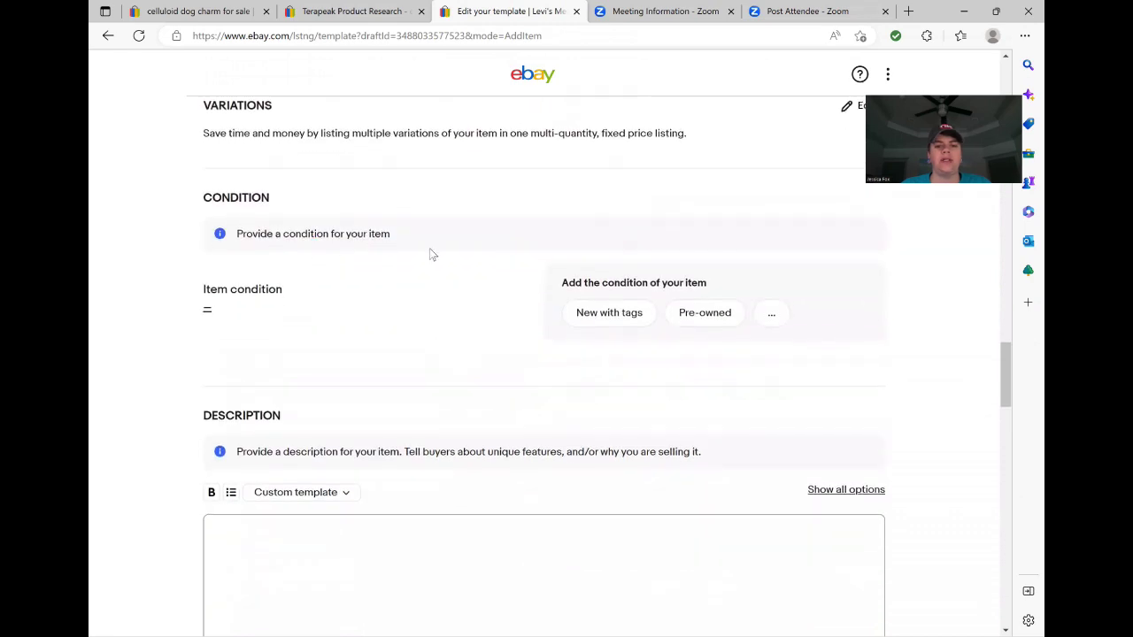
left_click(701, 316)
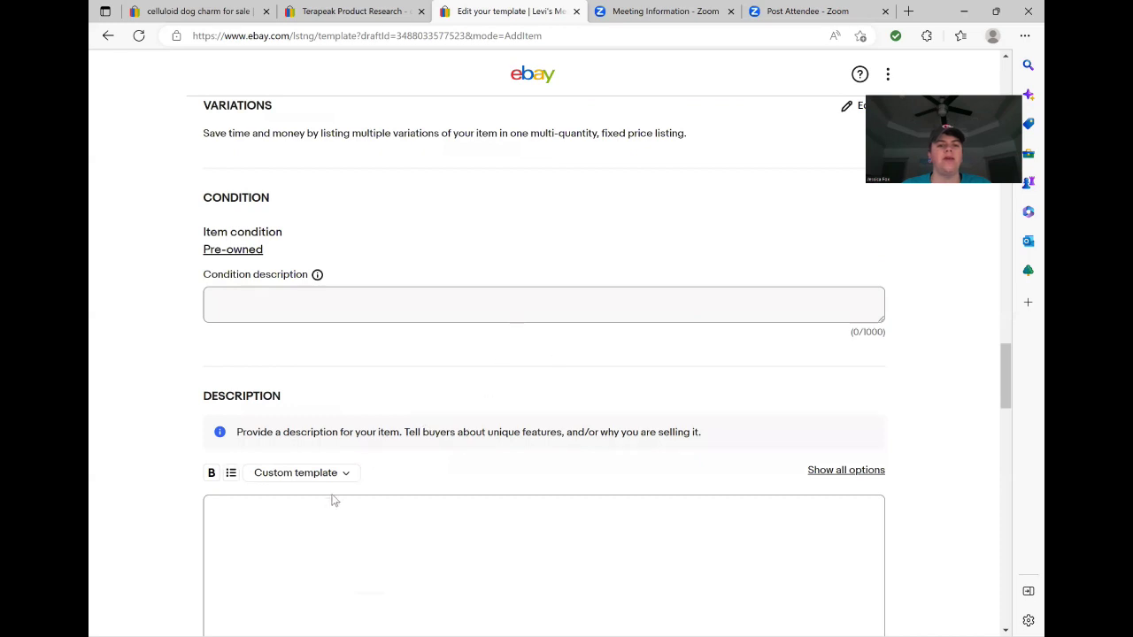
Begin the item description with the line "Pre-owned.".
scroll(399, 491, "down", 2)
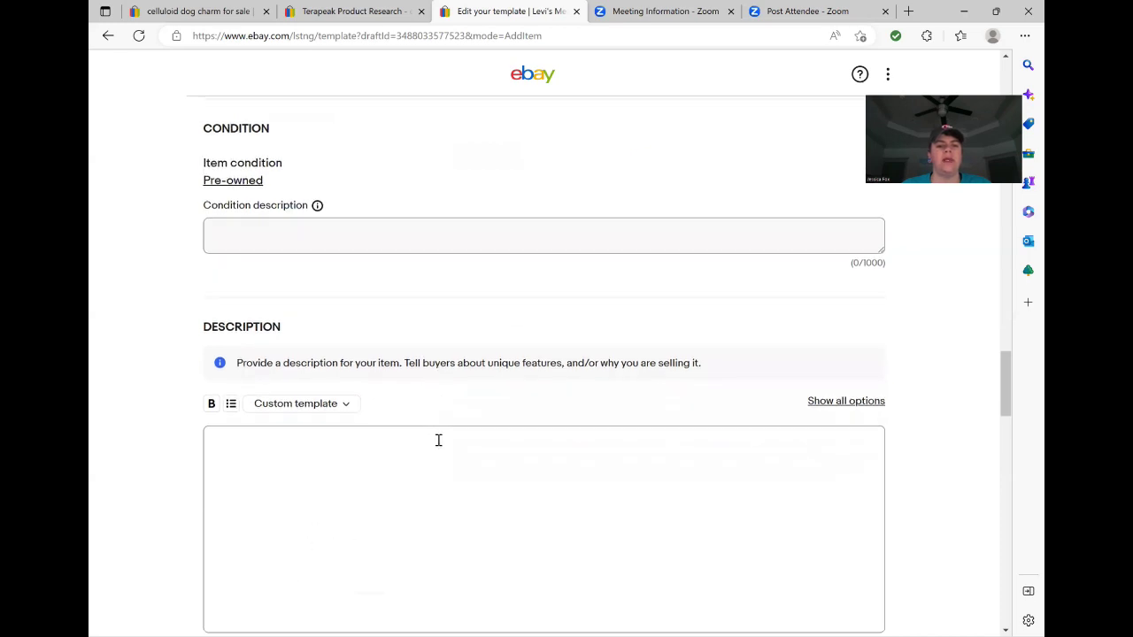
scroll(364, 348, "down", 1)
left_click(285, 264)
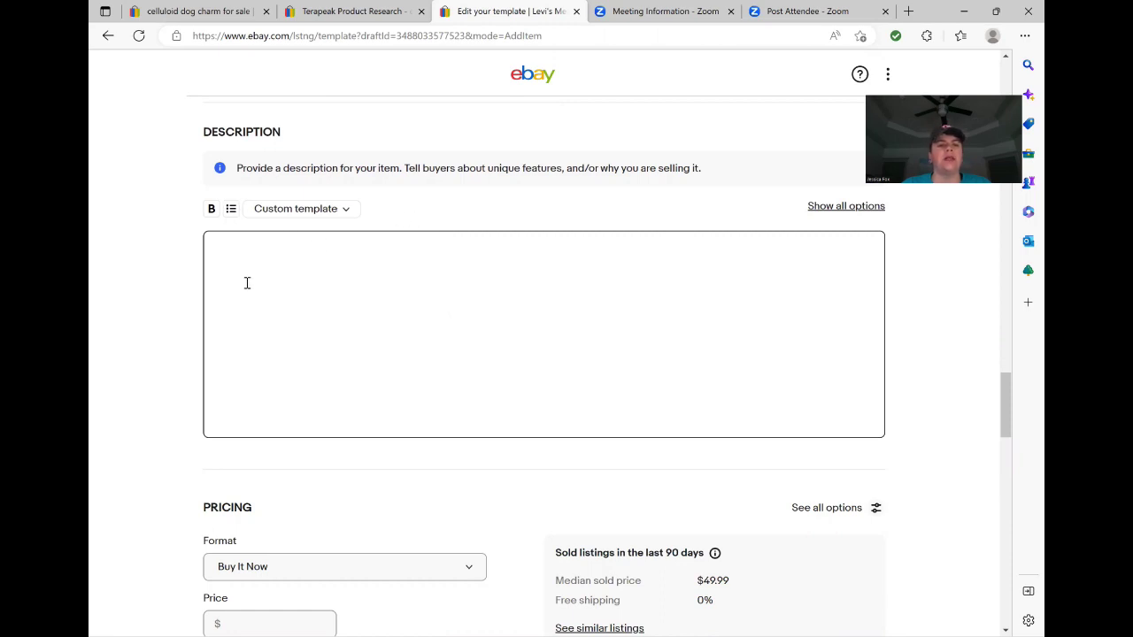
type("Pre-ow")
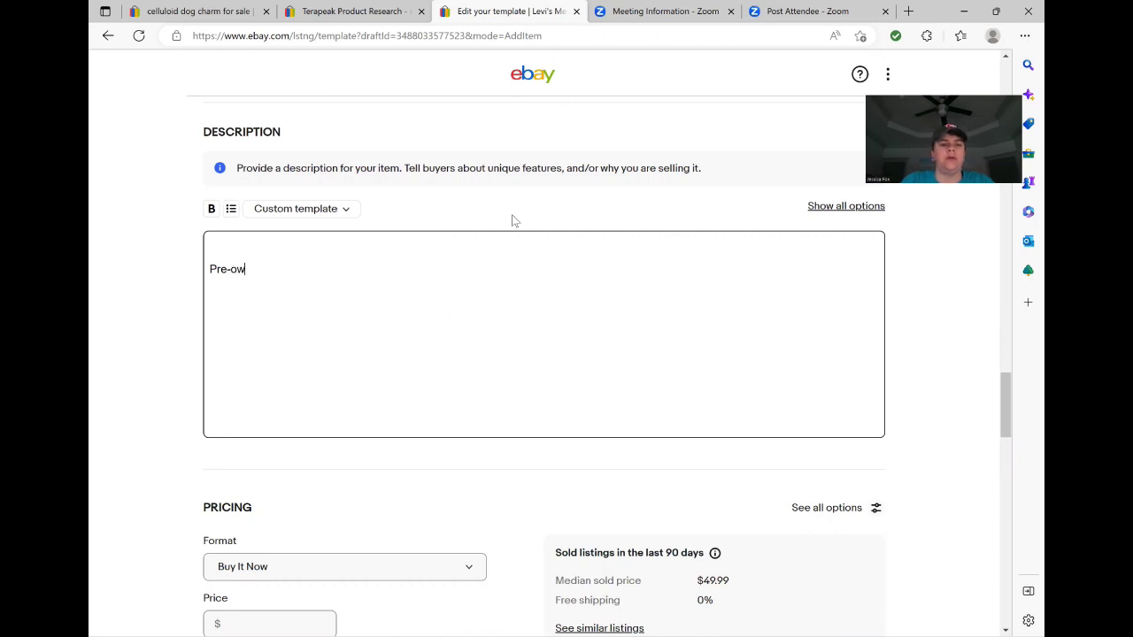
type("ned.")
key("Return")
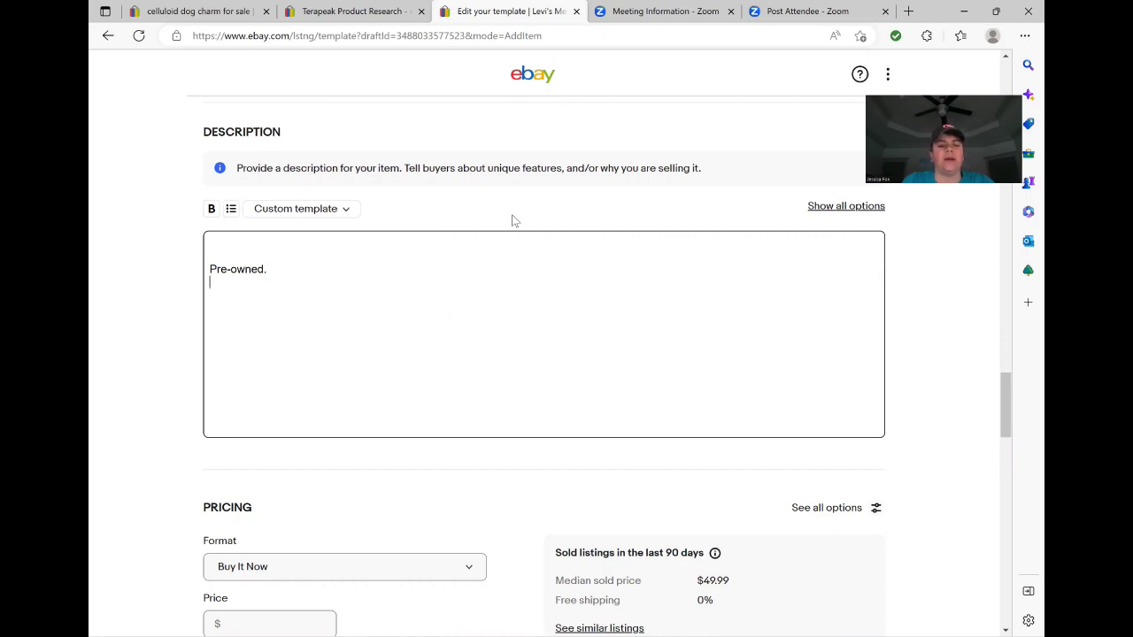
Add the line "Made in the USA." below "Pre-owned." in the item description.
type("Made inth")
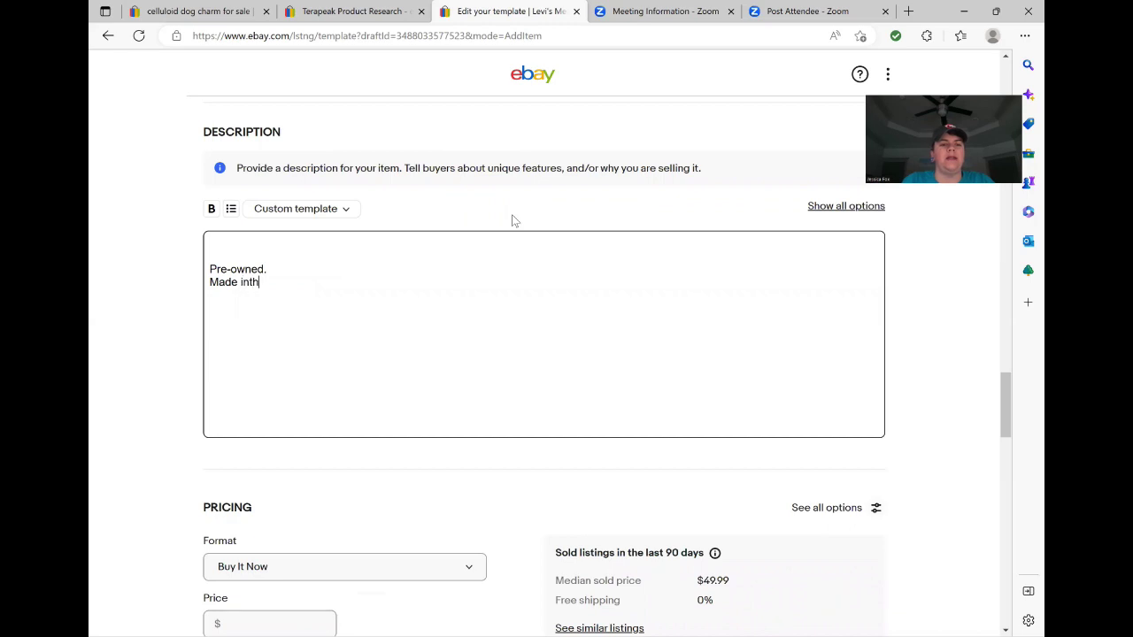
key("BackSpace")
key("BackSpace")
type("T")
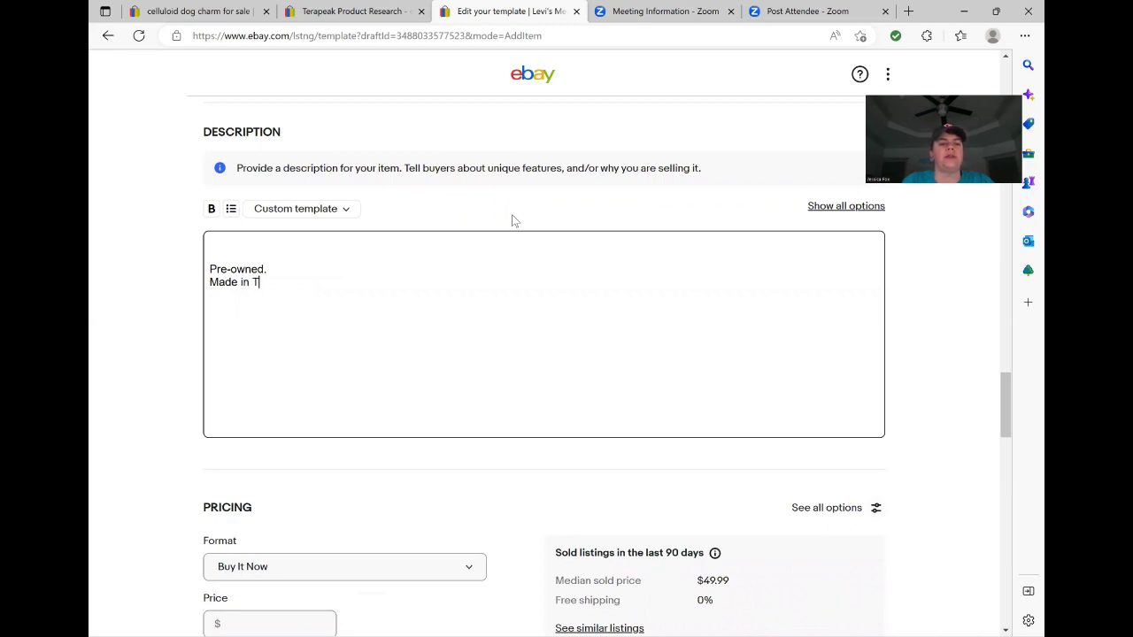
key("BackSpace")
type("the")
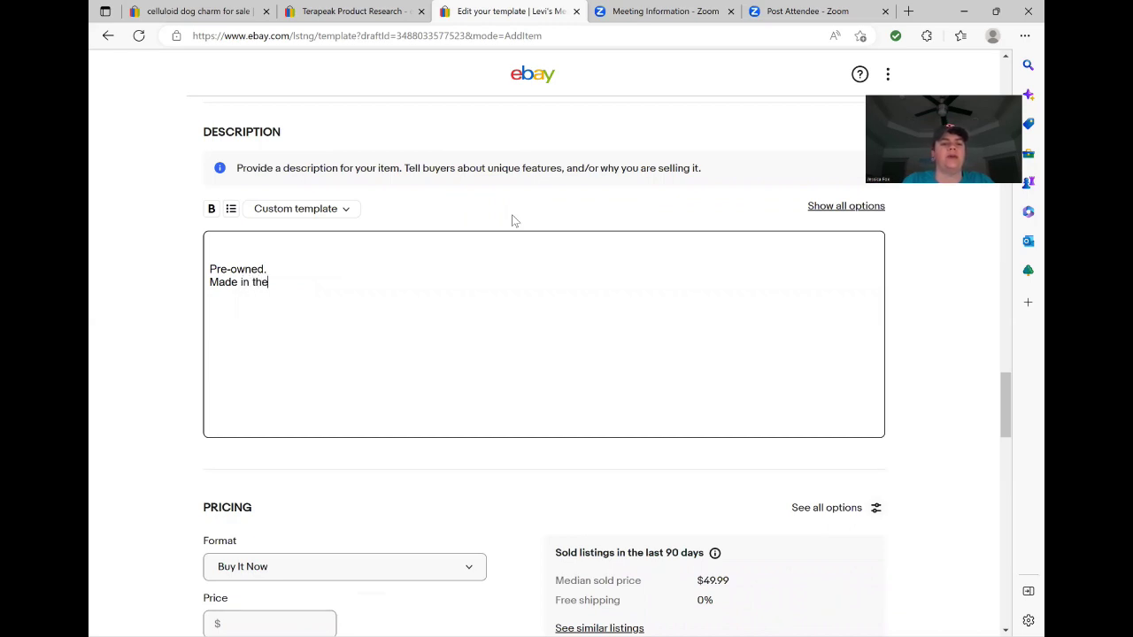
type(" USA.")
key("Return")
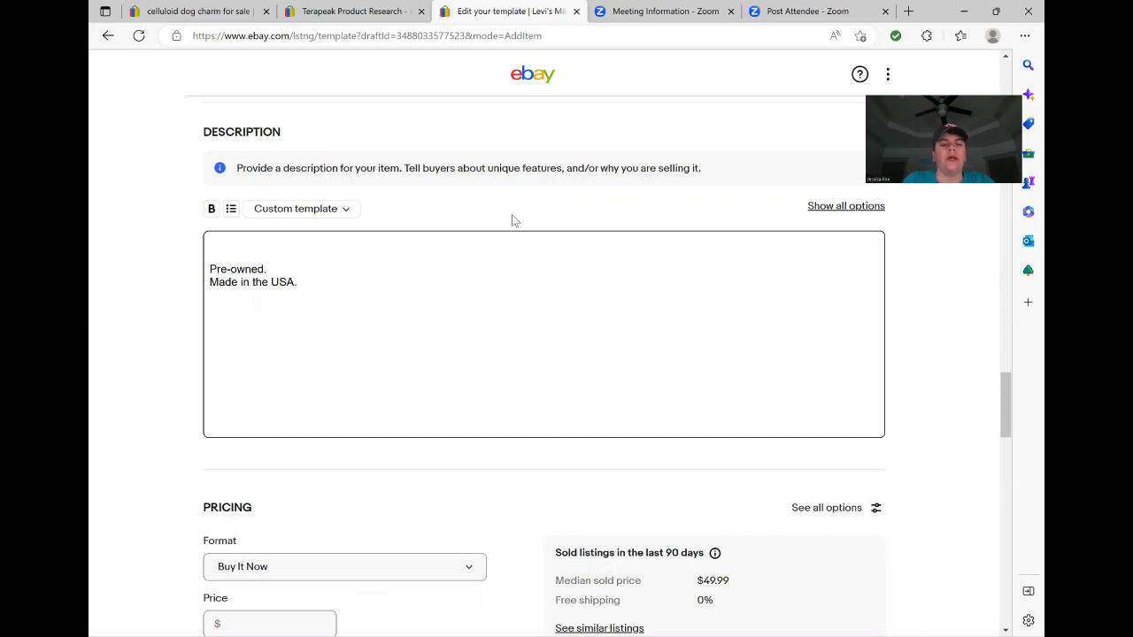
Add the line "Men's size" to the description without a size value, and start a new line below it.
key("Return")
type("Men's Si")
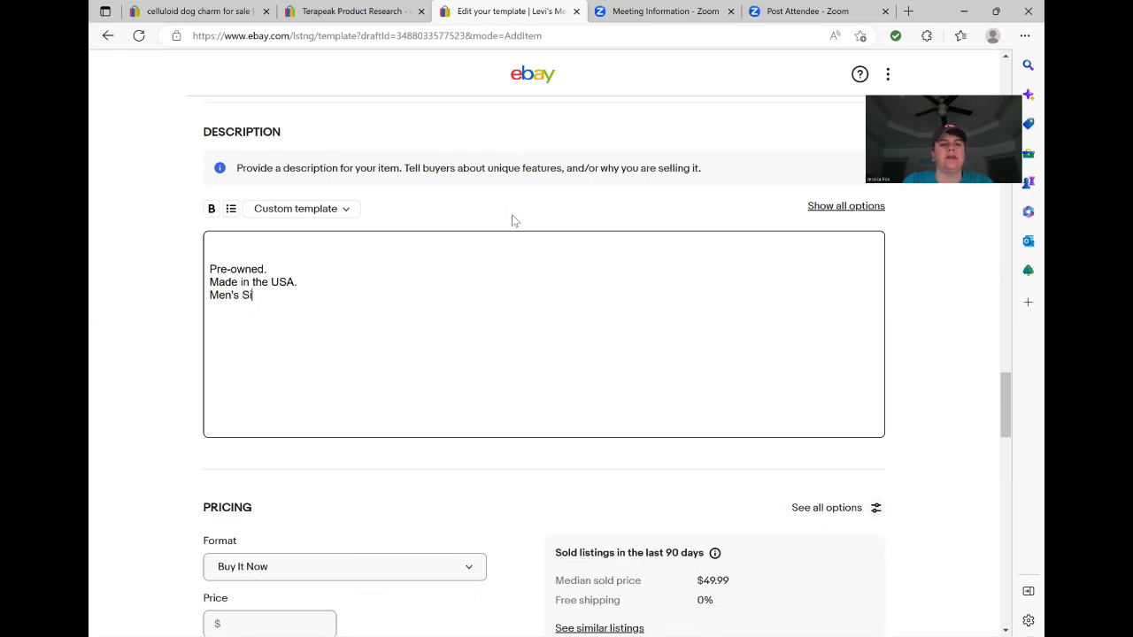
type("ze")
key("BackSpace")
key("BackSpace")
key("BackSpace")
key("BackSpace")
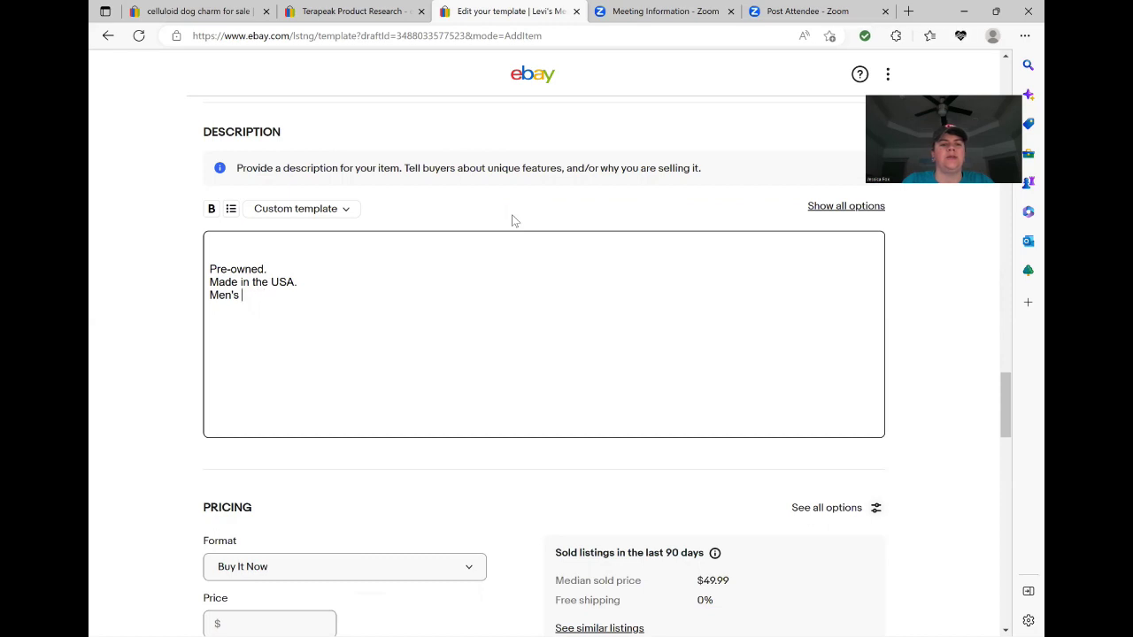
type("size")
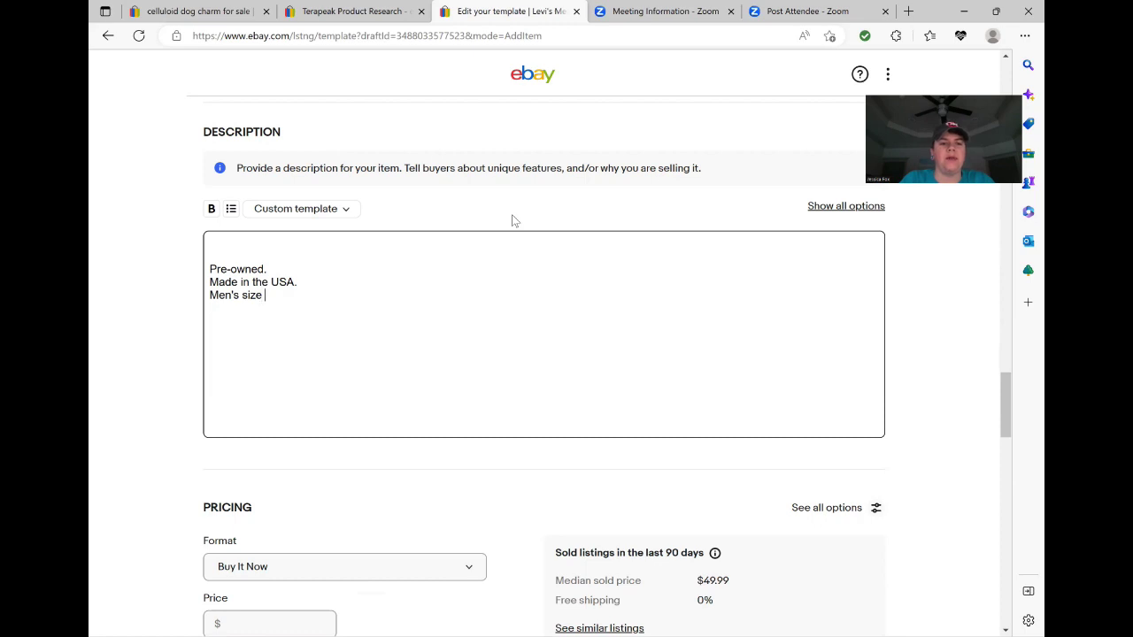
left_click(210, 310)
left_click(341, 297)
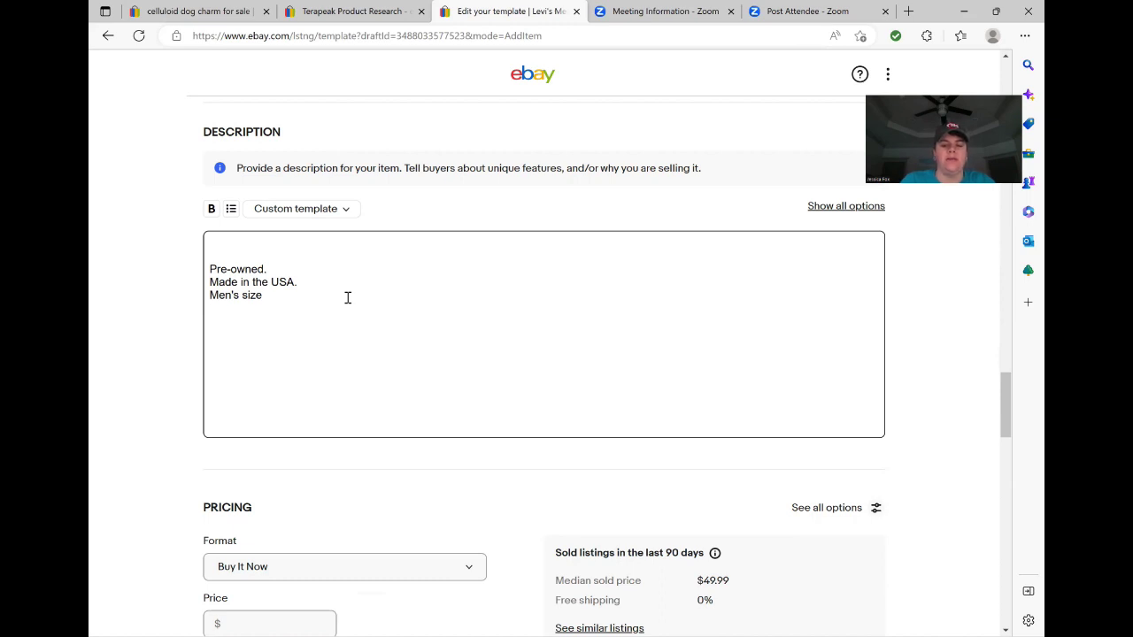
key("Return")
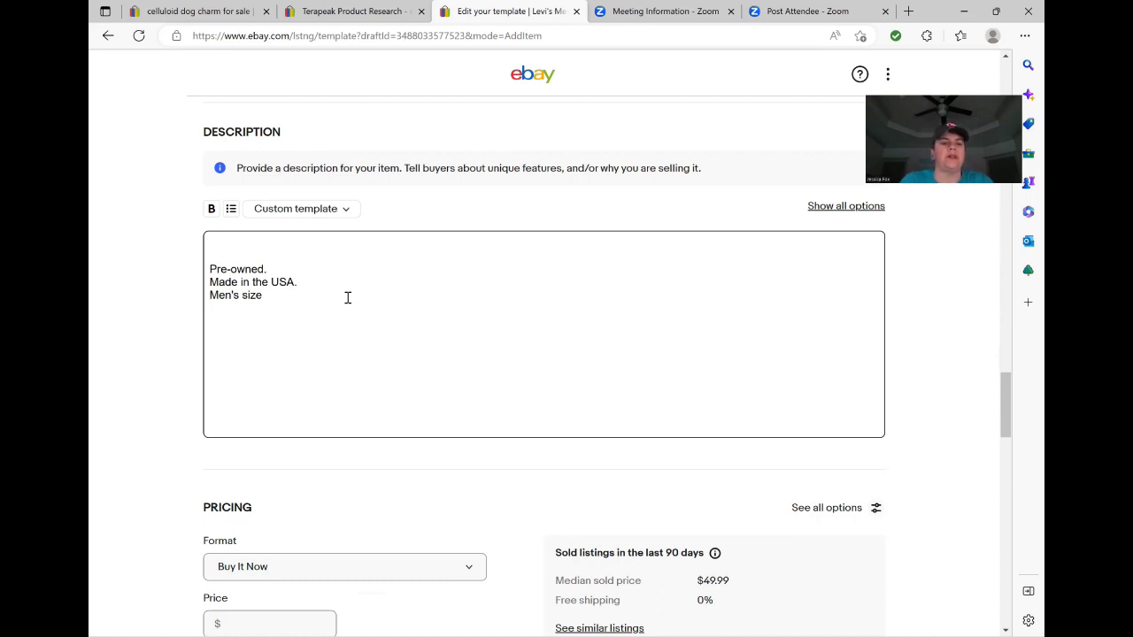
type("a")
key("BackSpace")
type("a")
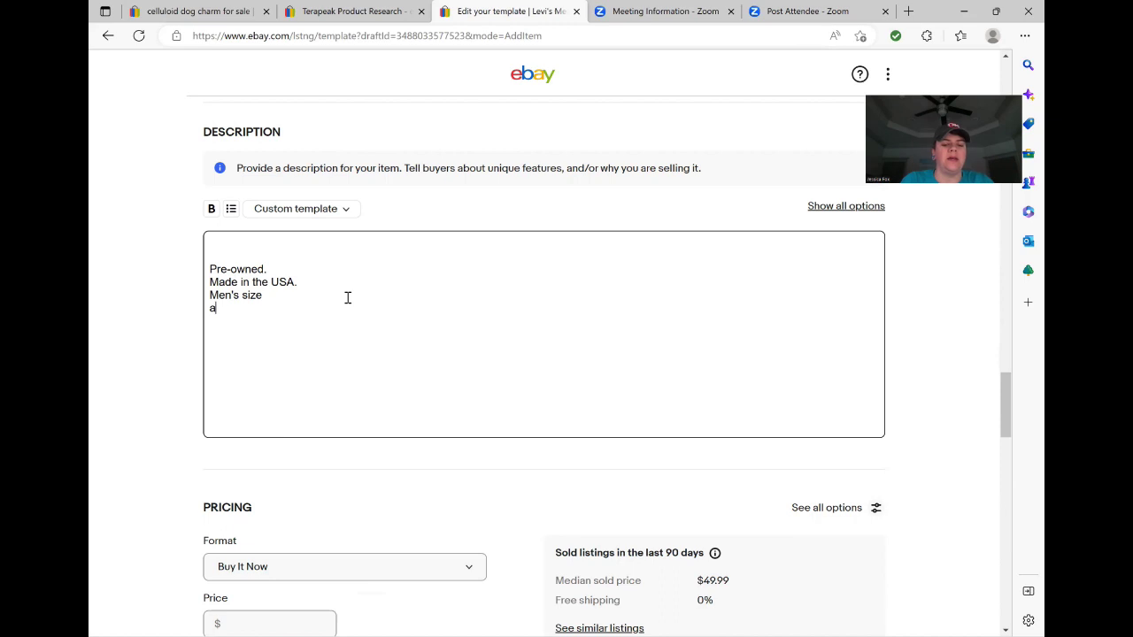
type("C")
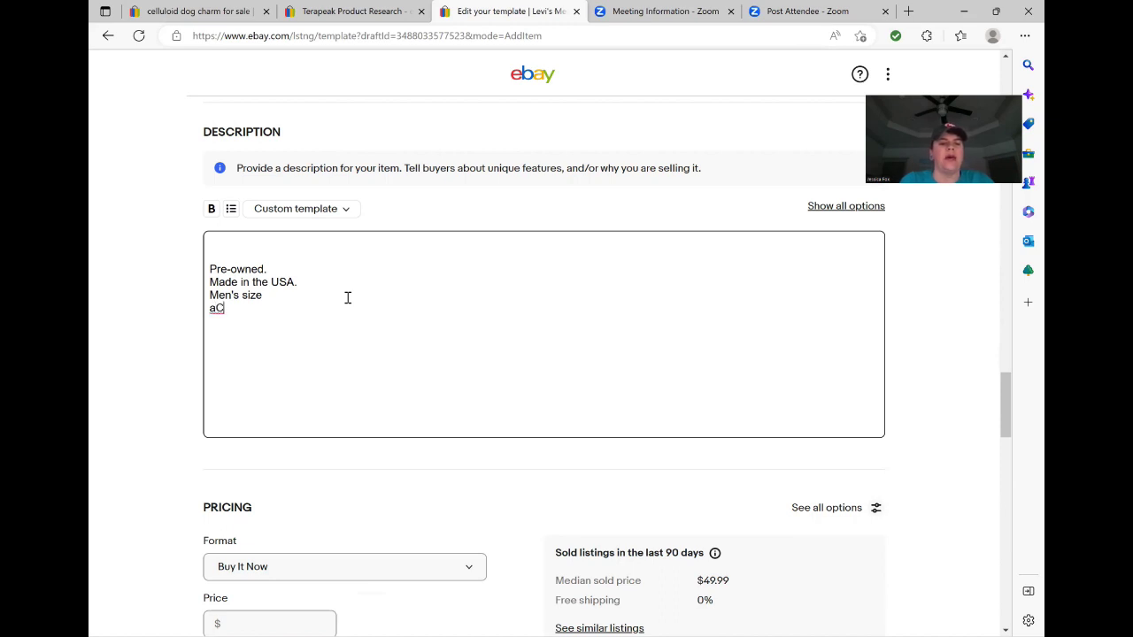
key("BackSpace")
key("BackSpace")
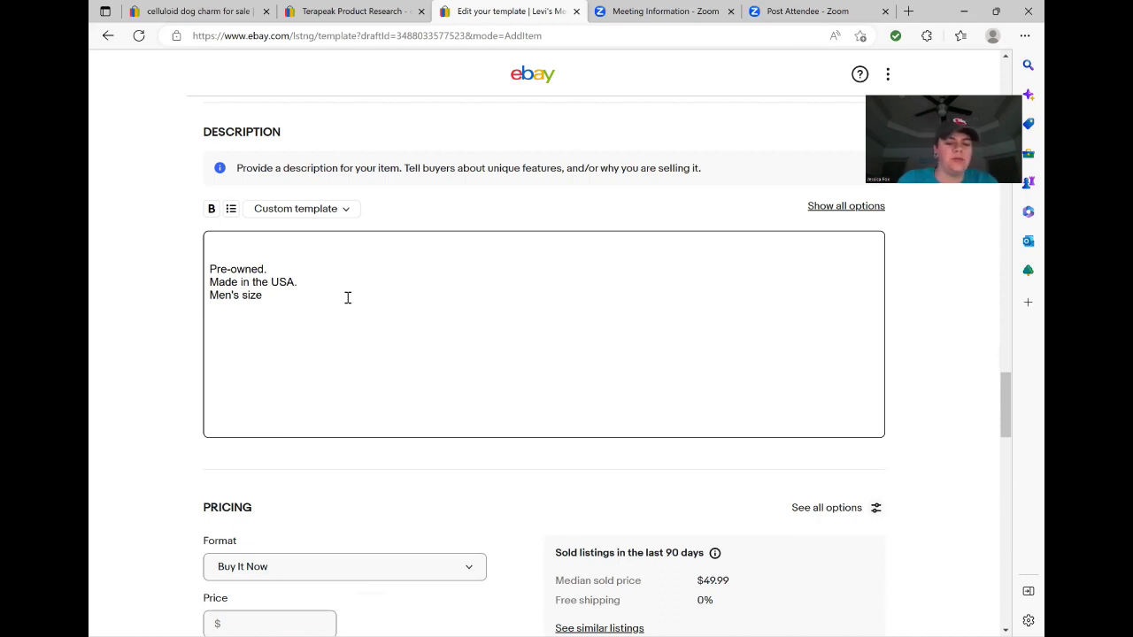
Add the heading "Actual measurements (laid flat):" below the "Men's size" line in the description.
type("Actu")
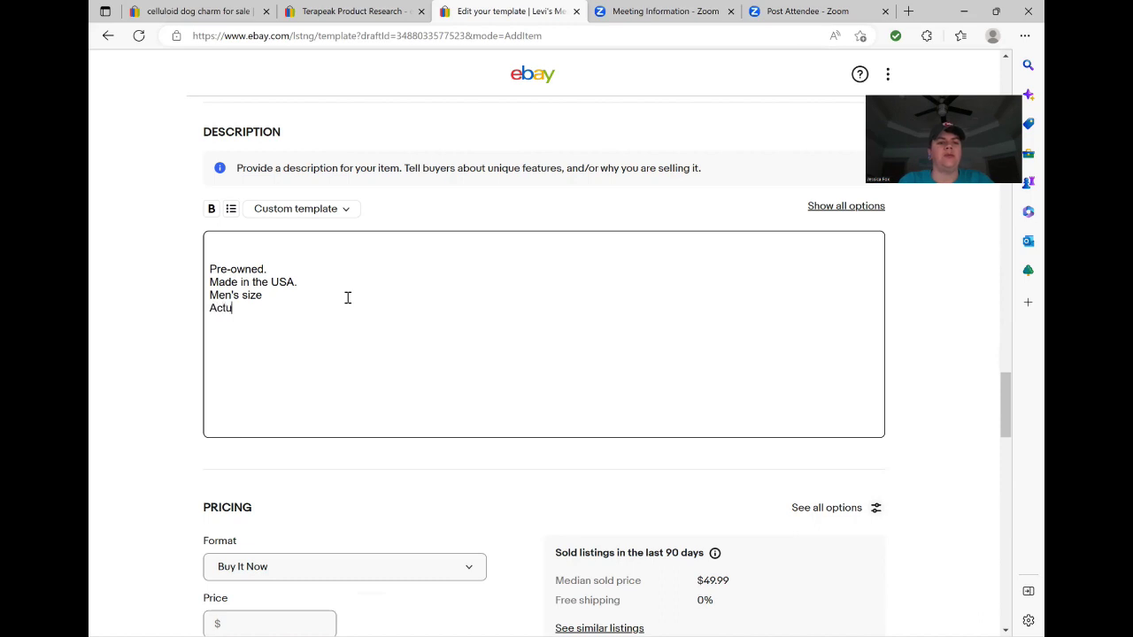
type("al Mea")
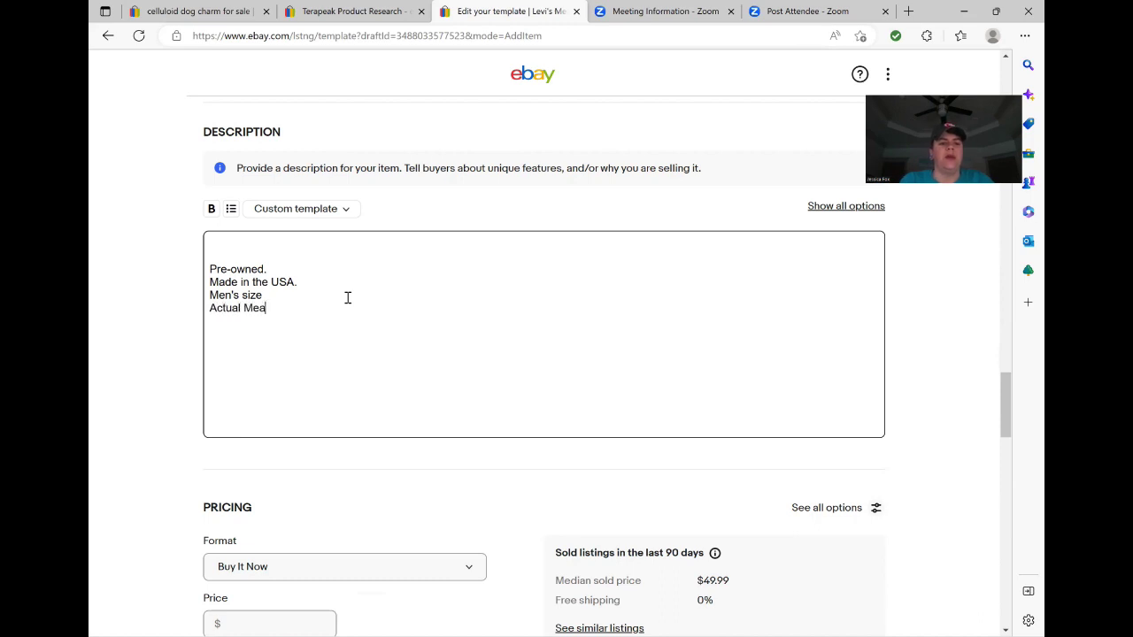
key("BackSpace")
key("BackSpace")
key("BackSpace")
type("measurements")
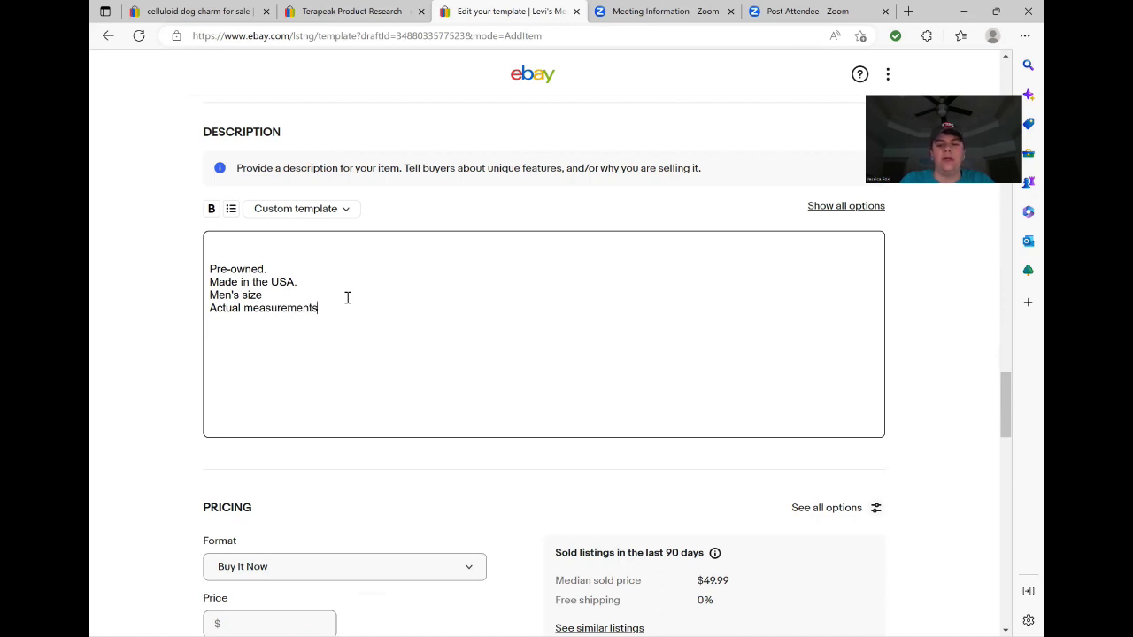
type("(laig")
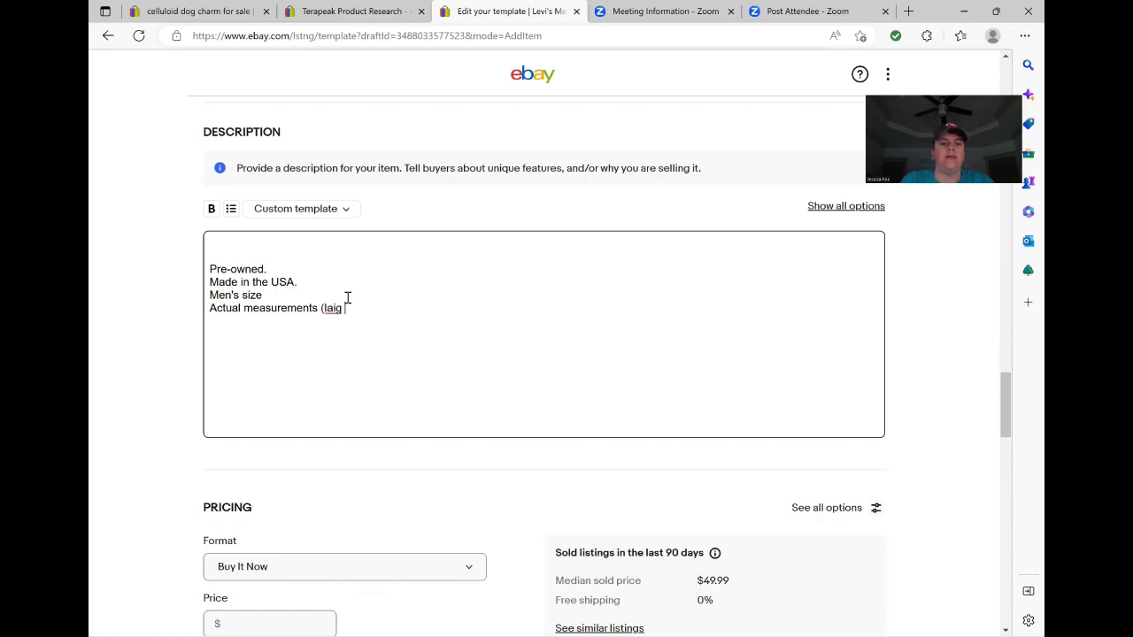
key("BackSpace")
type("d flat)")
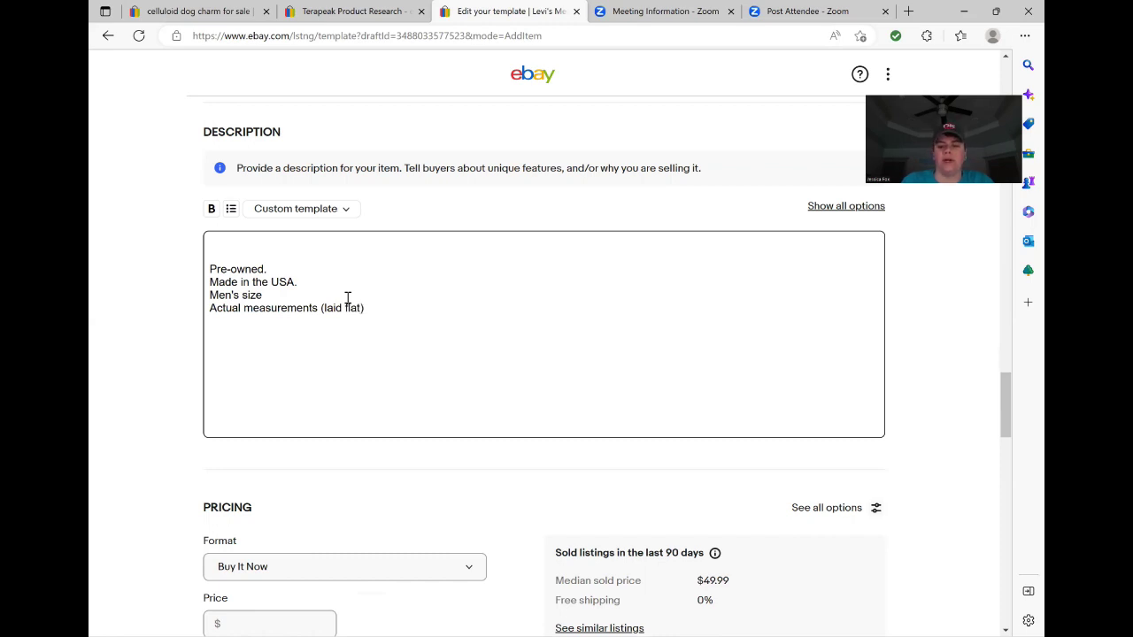
type(":")
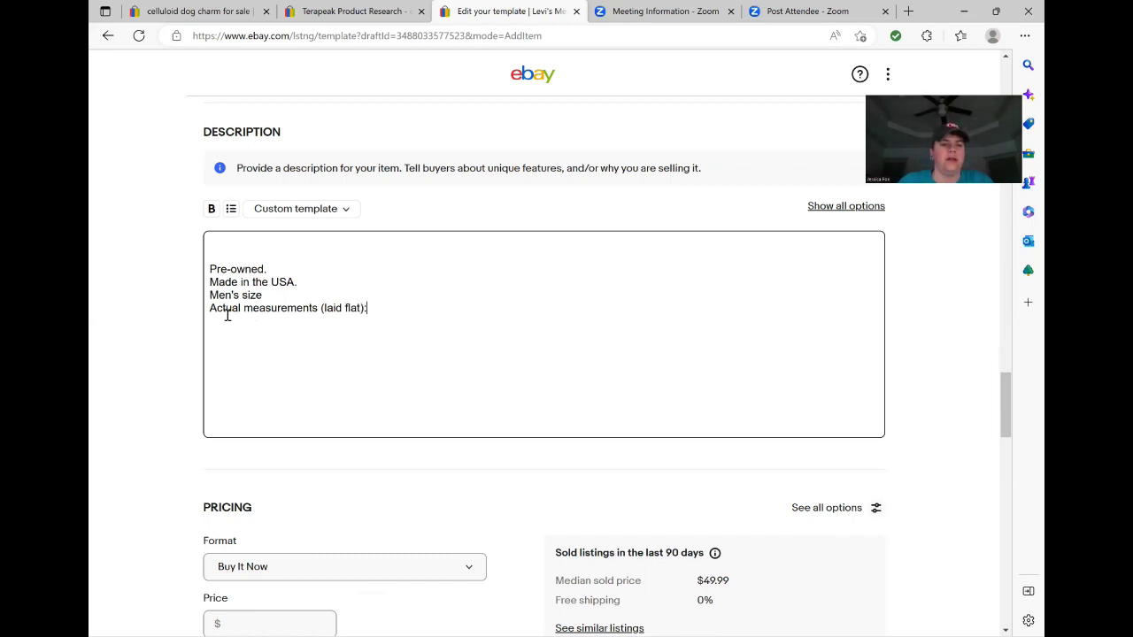
Insert a blank line above the "Actual measurements (laid flat):" heading and start a new line after a blank one below it.
left_click(212, 308)
key("Return")
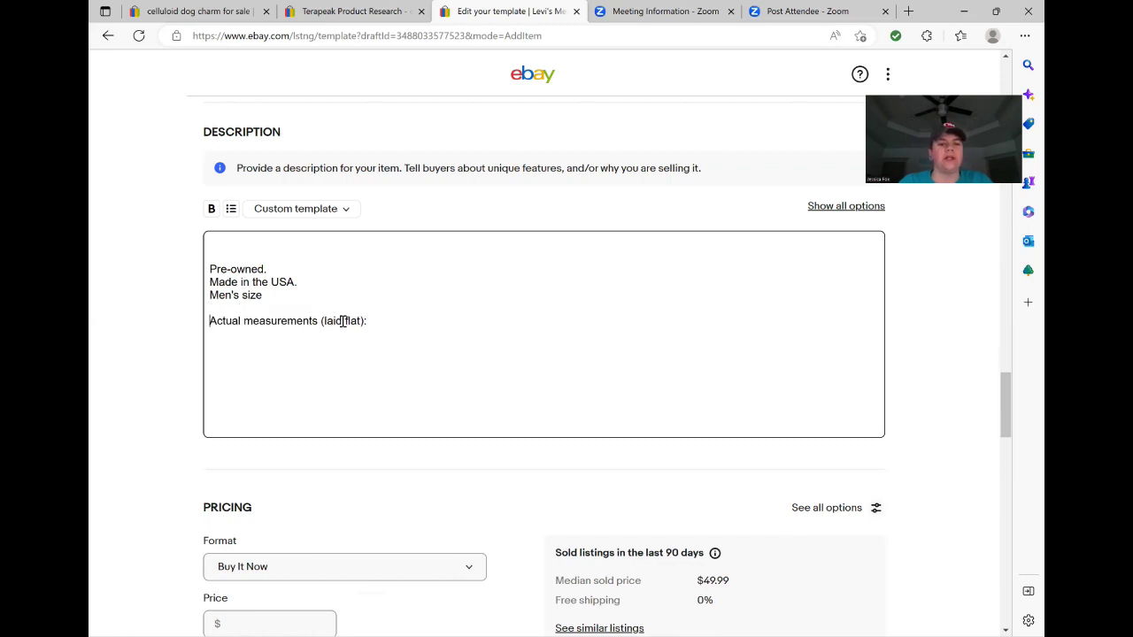
left_click(370, 322)
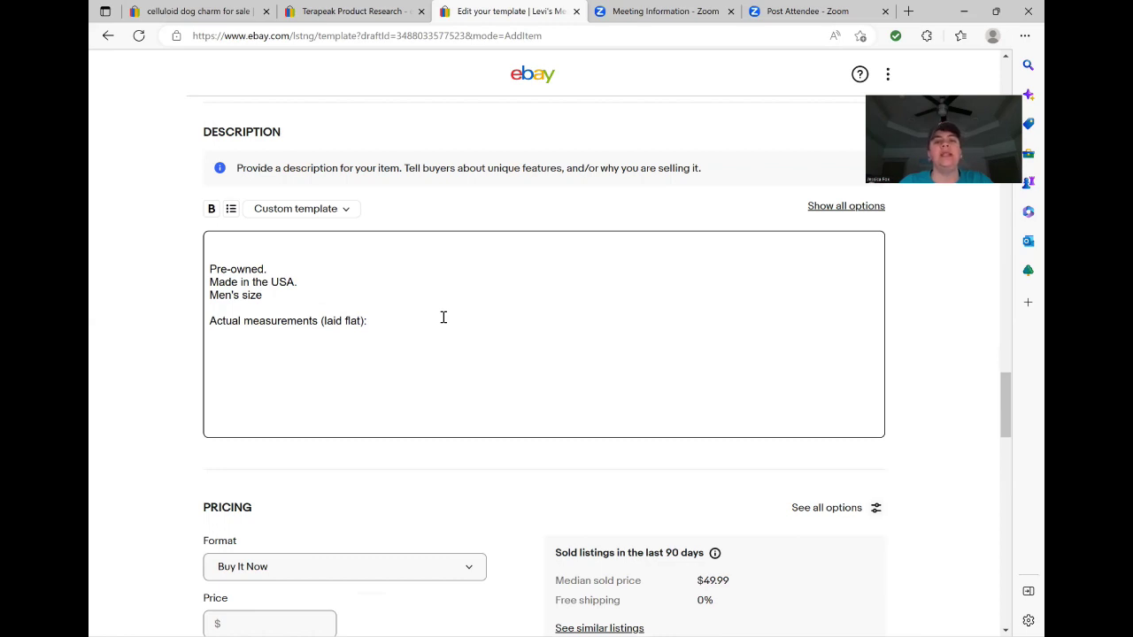
key("Return")
key("Return")
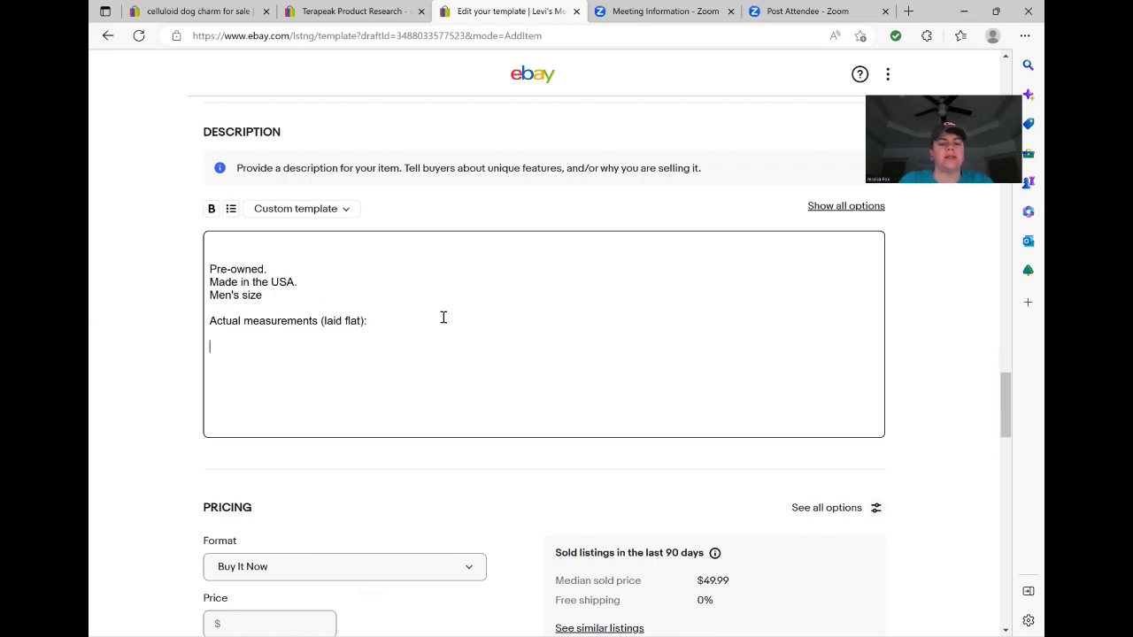
Add a "Waist" line under the measurements heading, preceded by an inch mark with no number.
type("26")
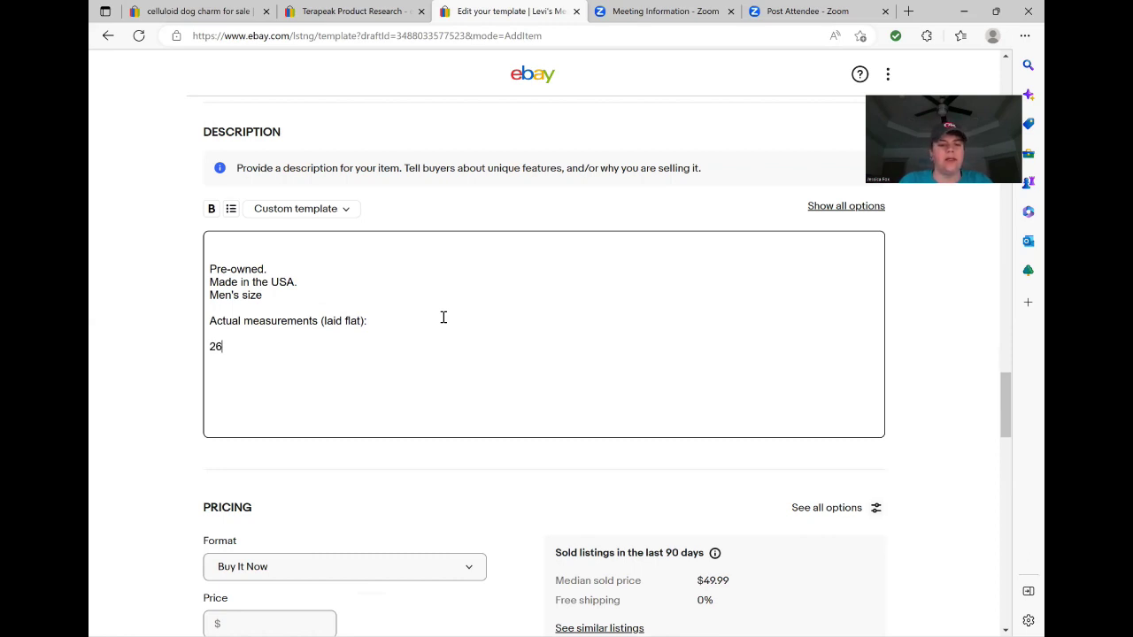
type("\" Waist")
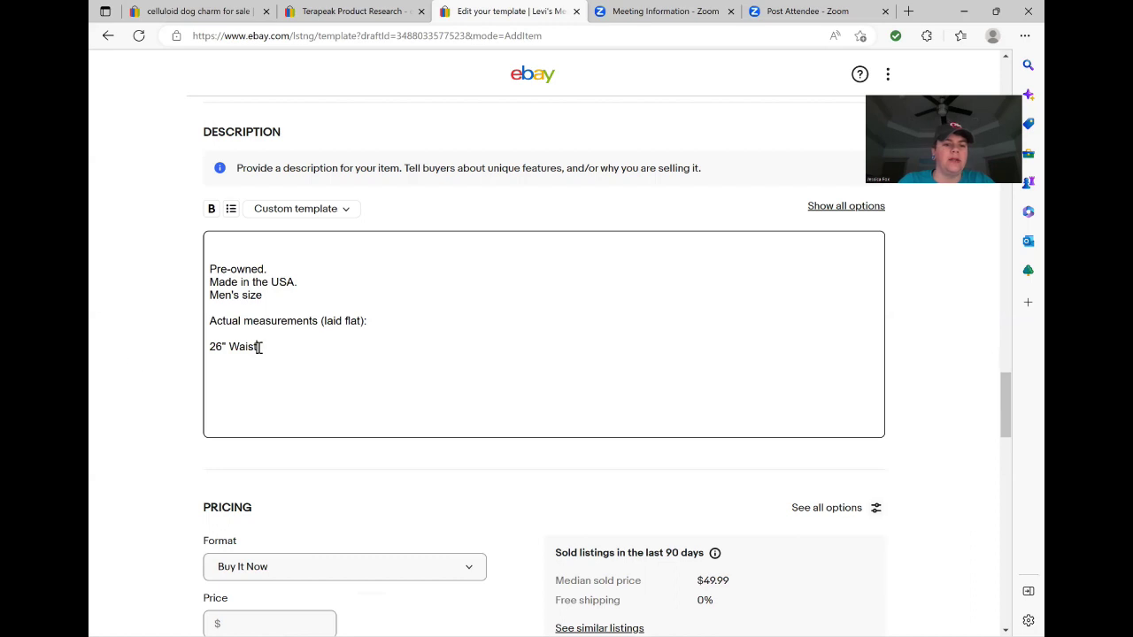
left_click_drag(226, 347, 213, 349)
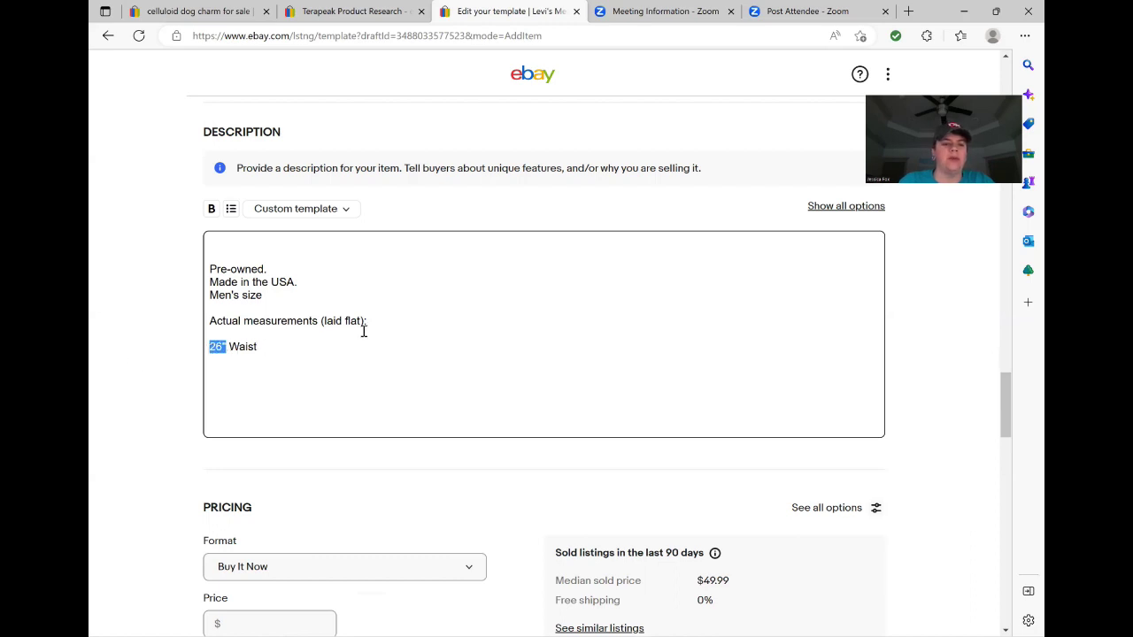
key("BackSpace")
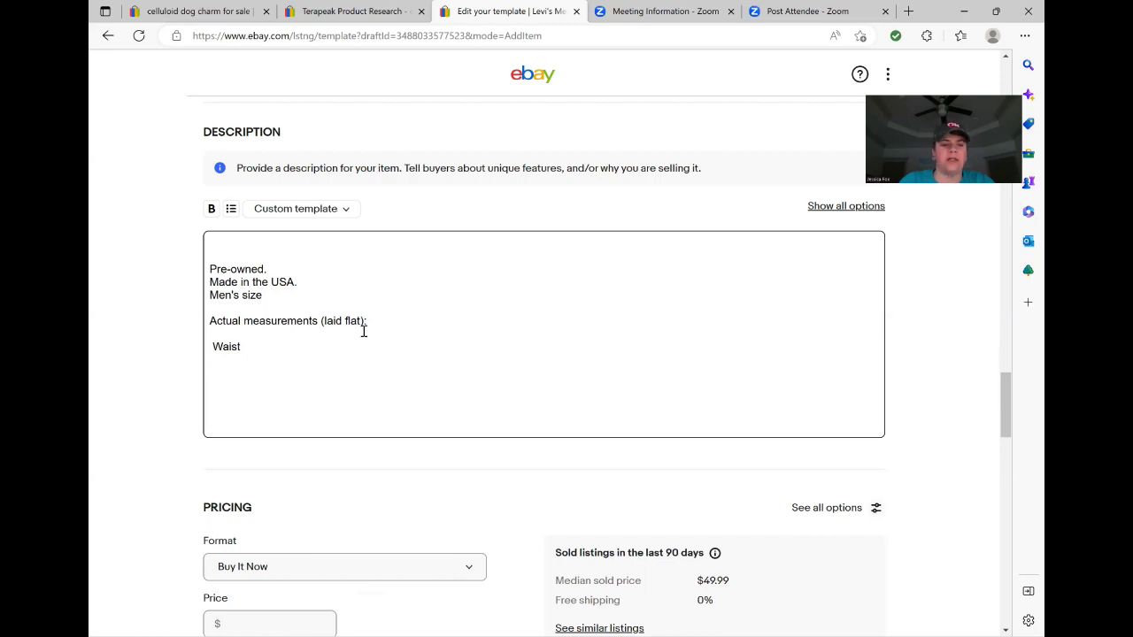
type("\"")
left_click(253, 347)
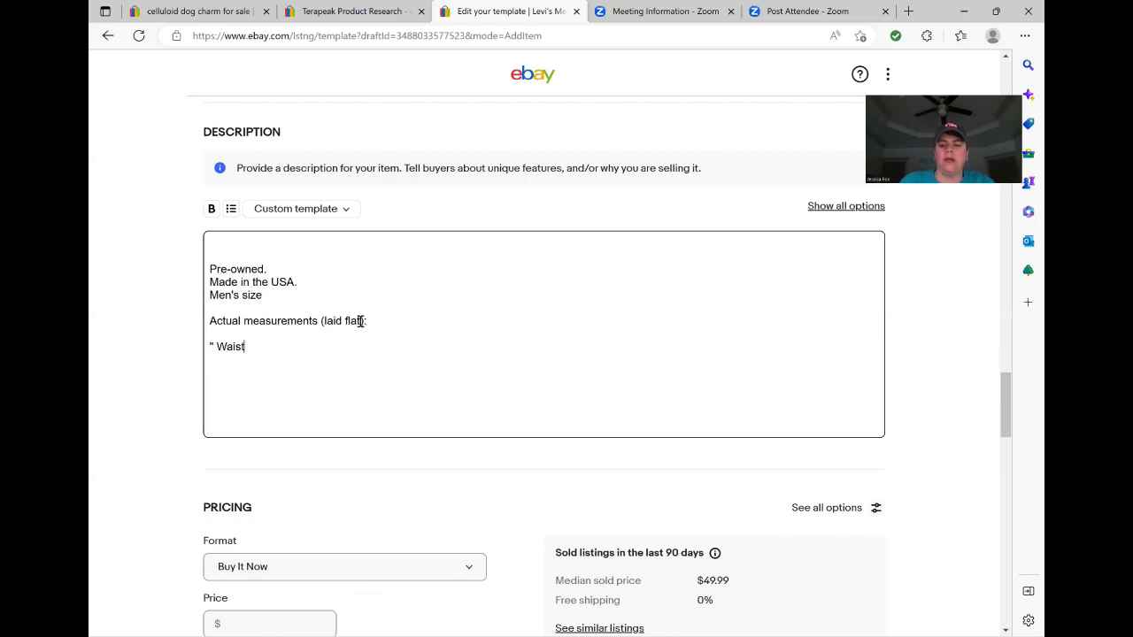
Add "Inseam" and "Rise" lines below the waist line, each preceded by an inch mark with no number.
key("Return")
type("\" Inseam ")
type("\"")
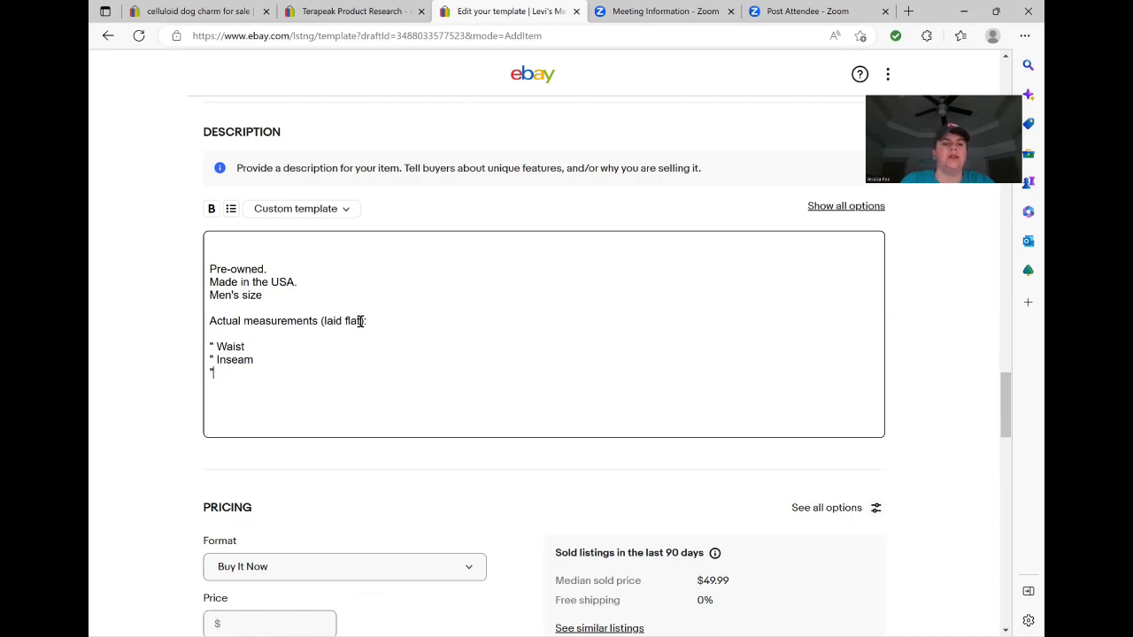
type(" Rise")
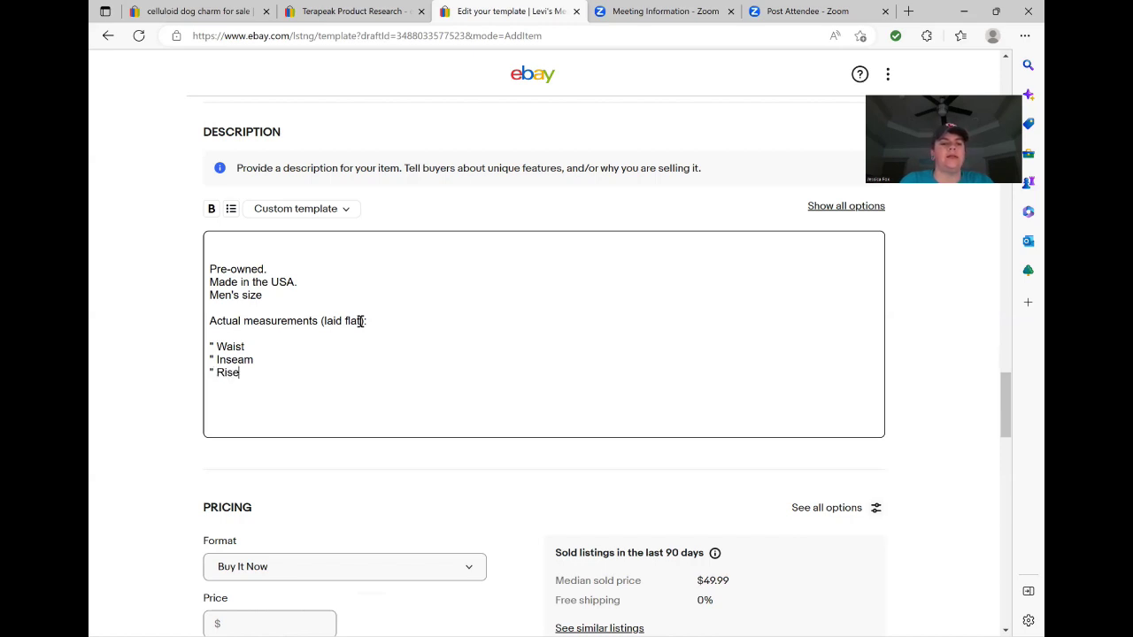
key("Return")
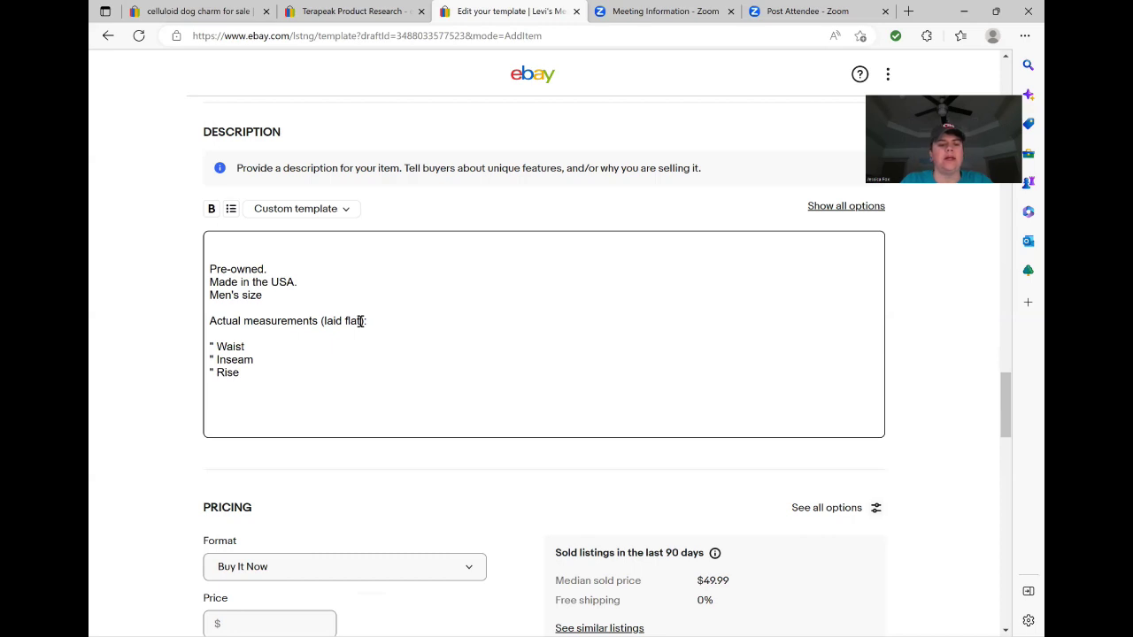
Add the sentence "Please see pics for further condition details and measurements." below the measurement lines, separated by a blank line.
type("Please see pic")
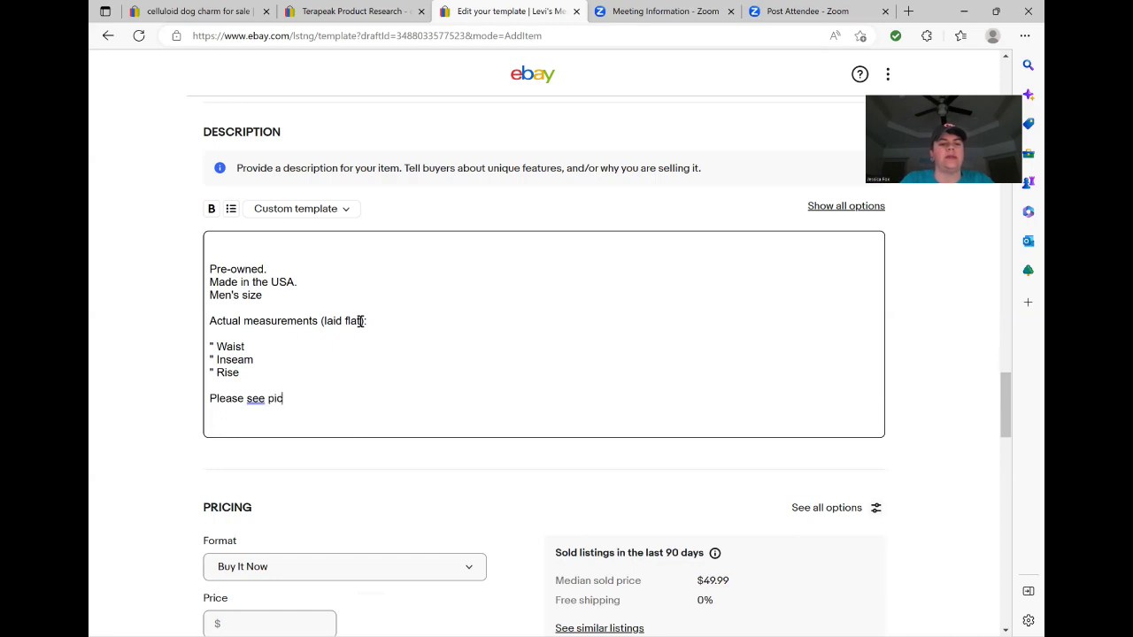
type("s for fur")
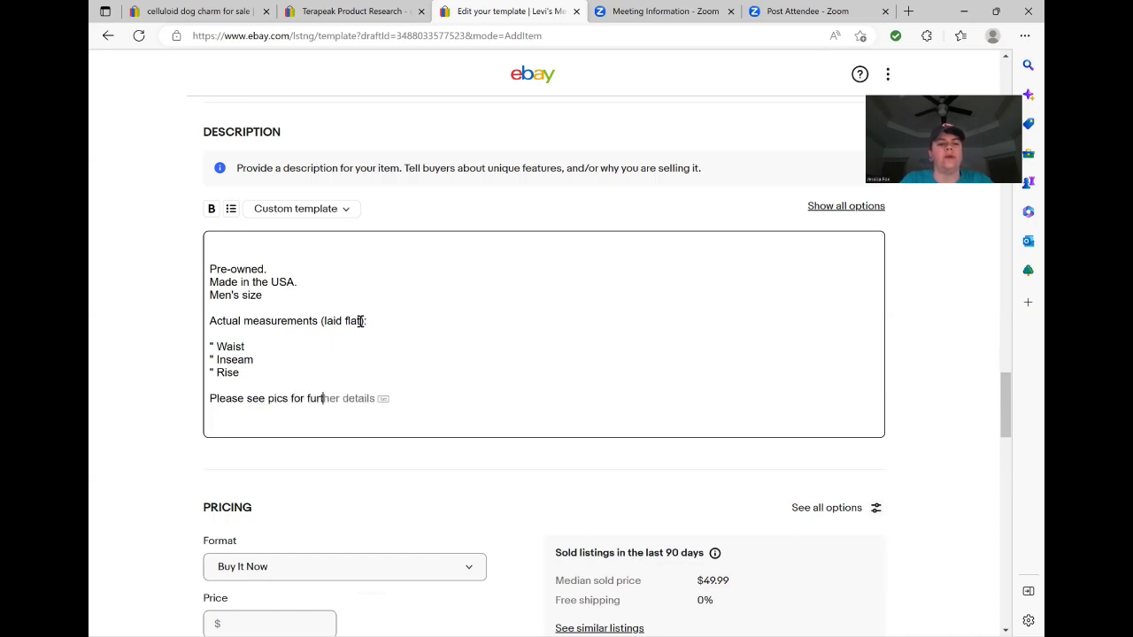
type("ther condi")
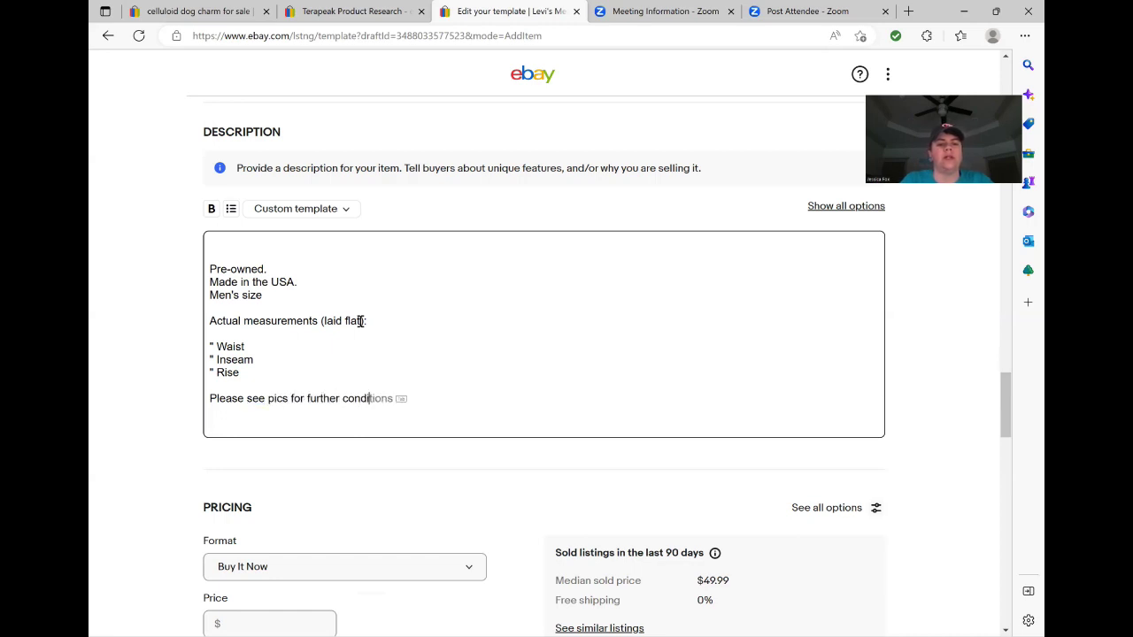
type("tion details and meas")
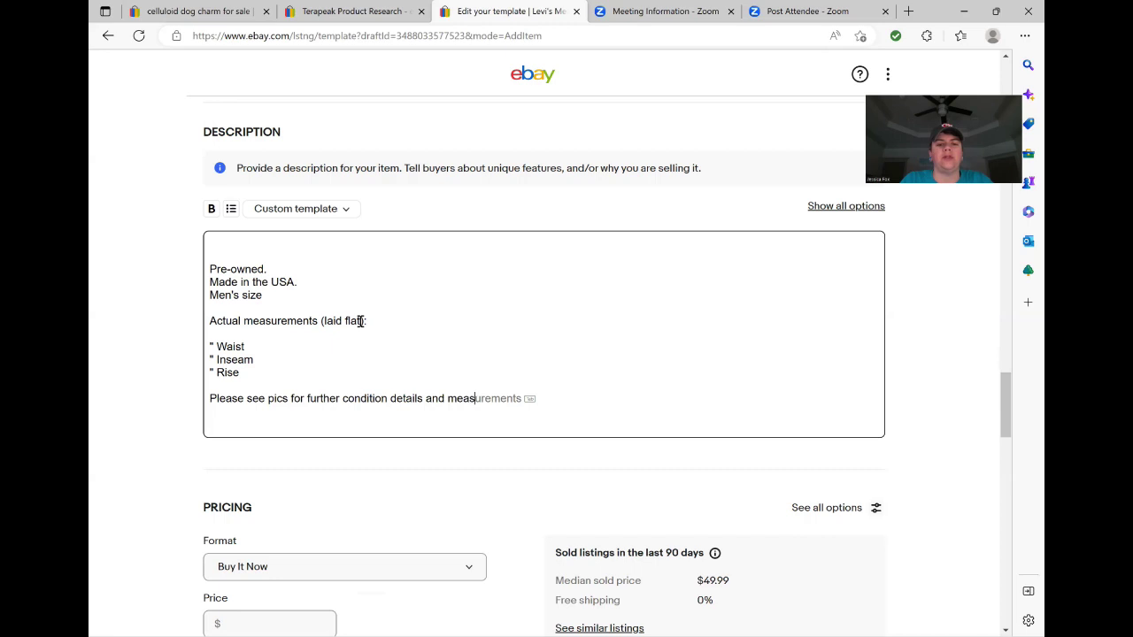
key("Tab")
type(". ")
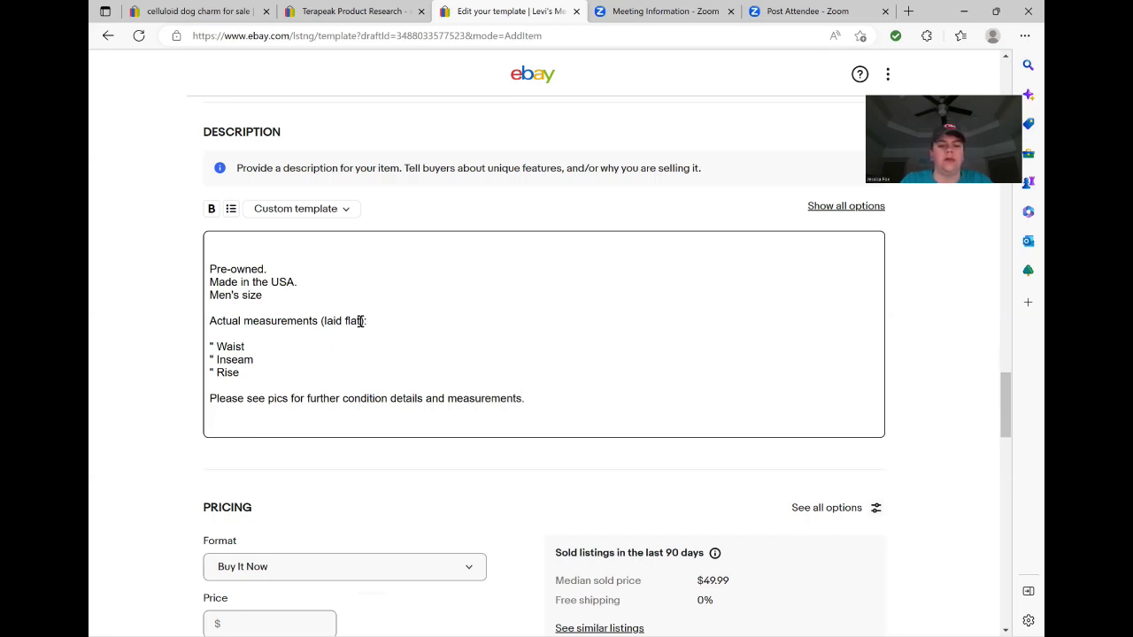
End the description with the line "Feel free to ask for additional measurements if needed.".
type("Feel free to ask")
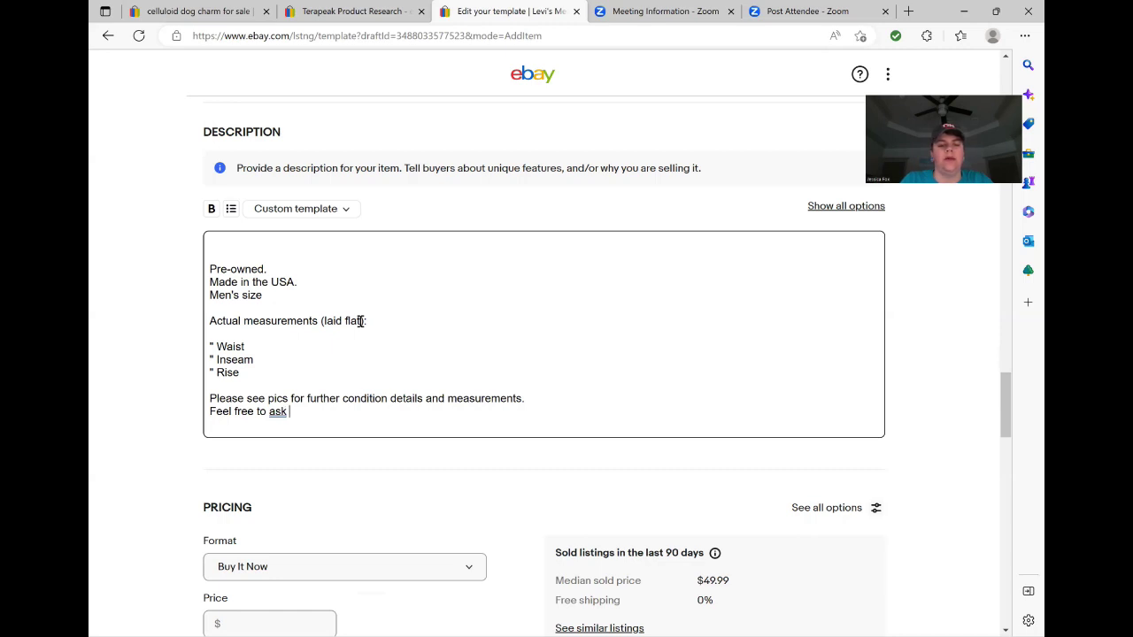
type("for additional ")
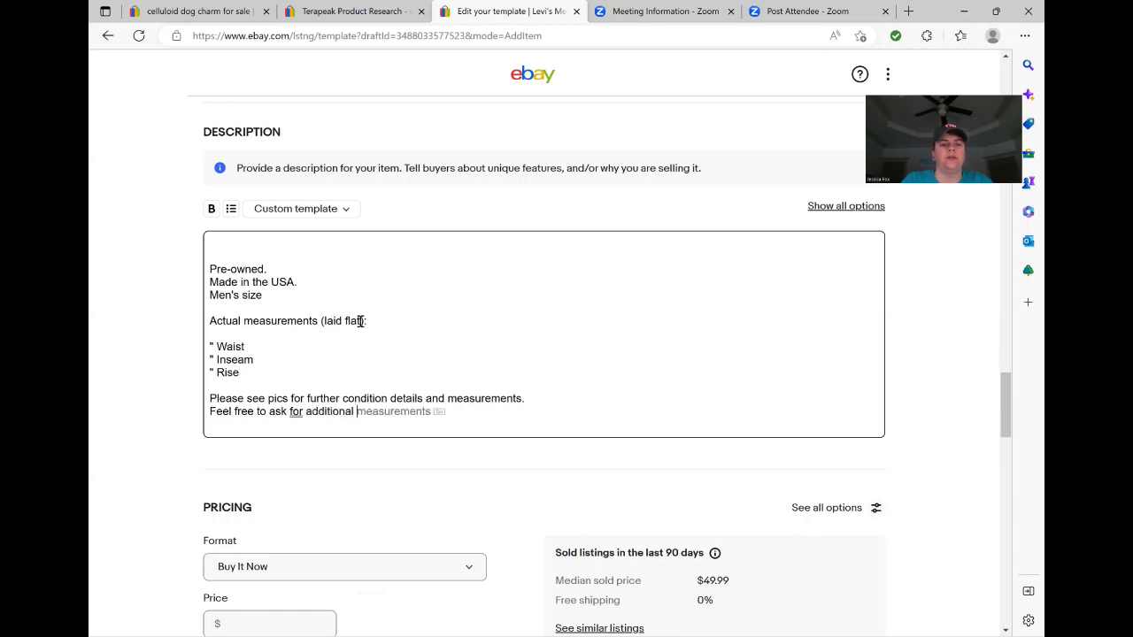
type("measure")
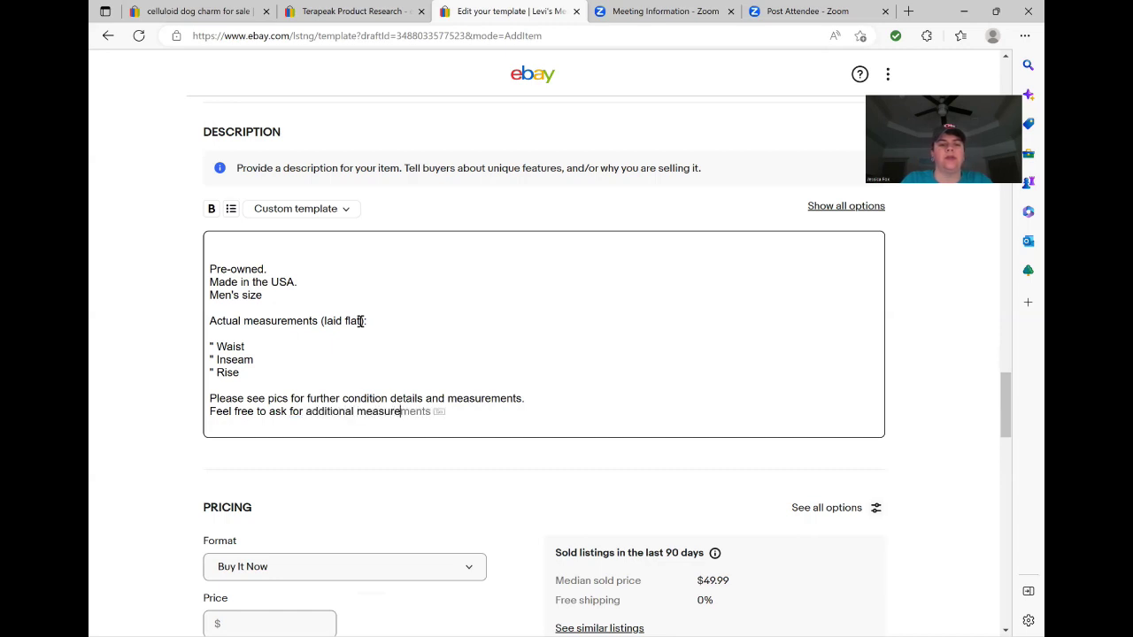
type("ments if needed.")
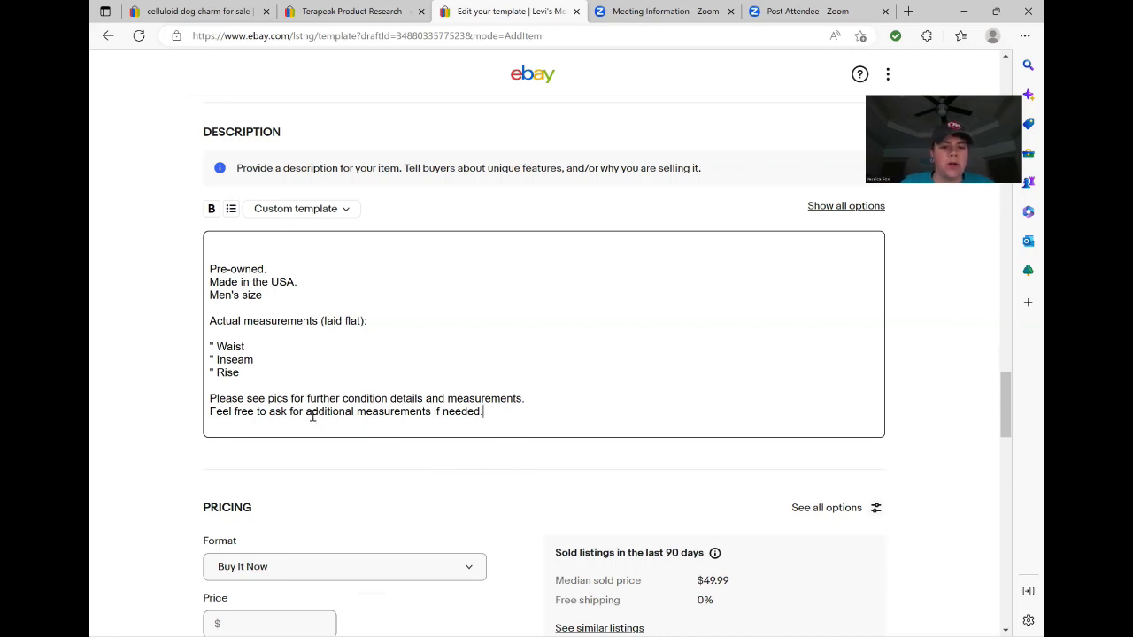
Review the similar sold listings in the pricing research for the jeans, and return to the template's pricing section.
scroll(537, 465, "down", 1)
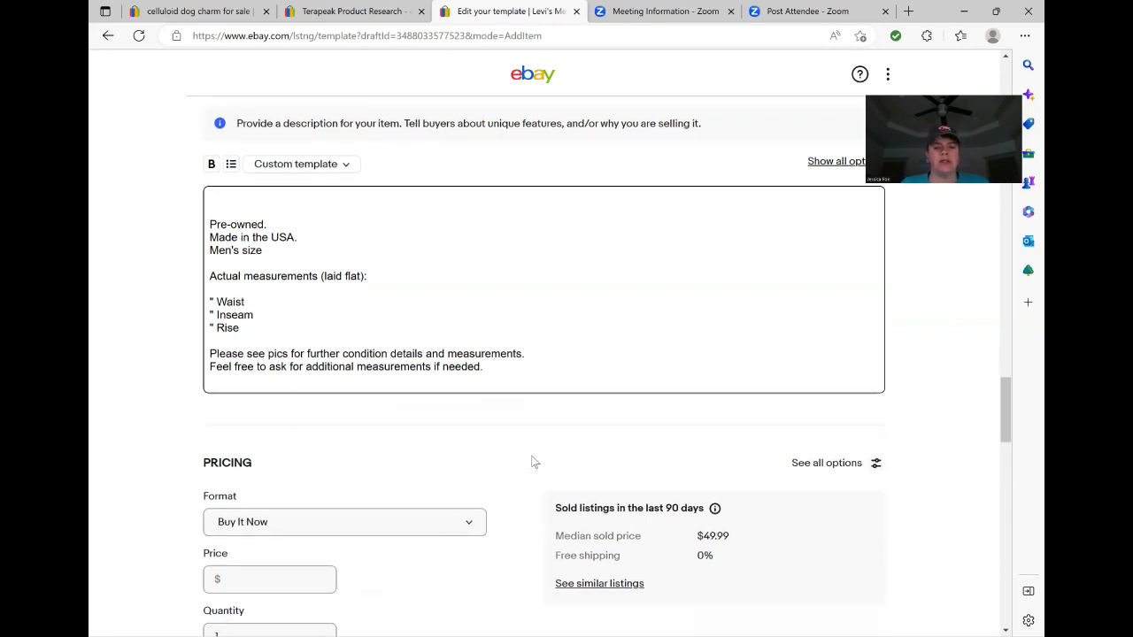
scroll(535, 461, "down", 5)
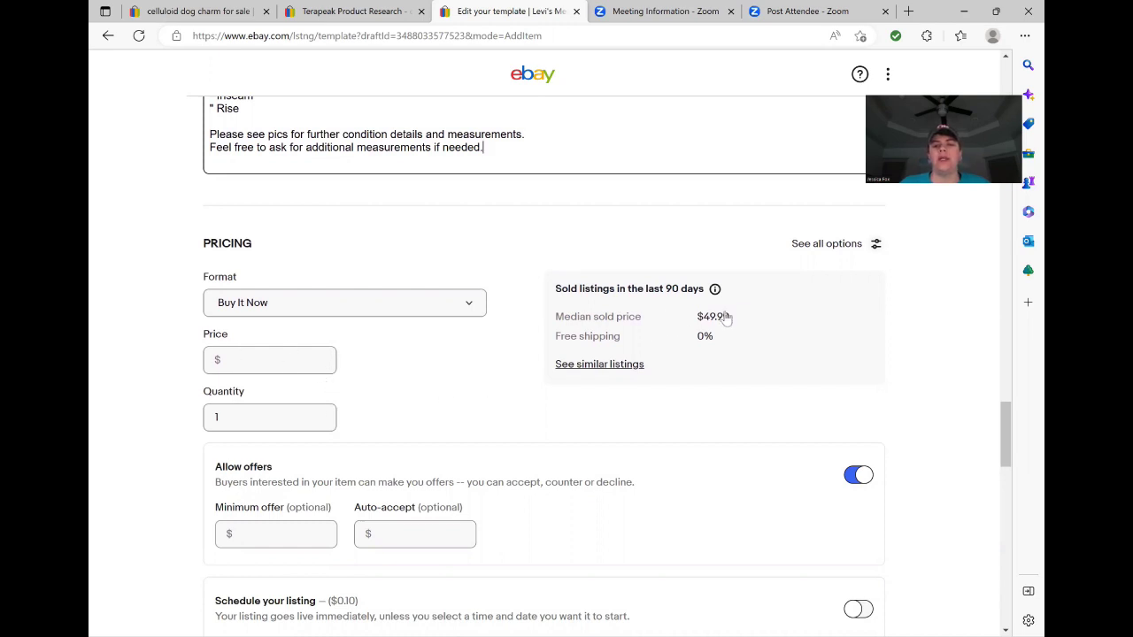
left_click(587, 366)
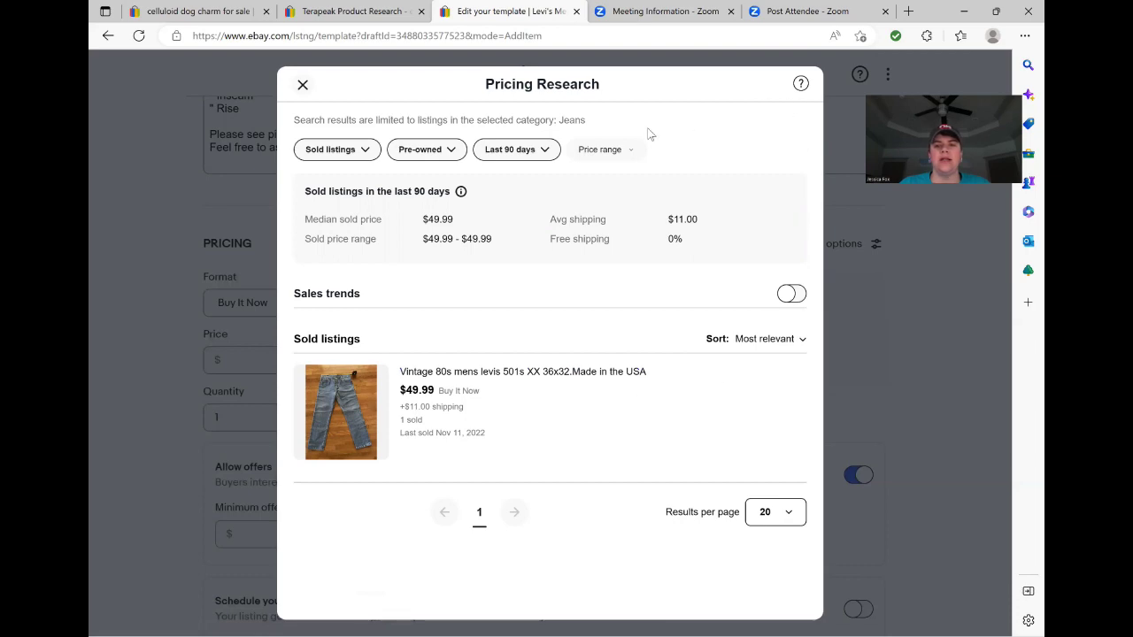
left_click(303, 86)
scroll(509, 365, "down", 1)
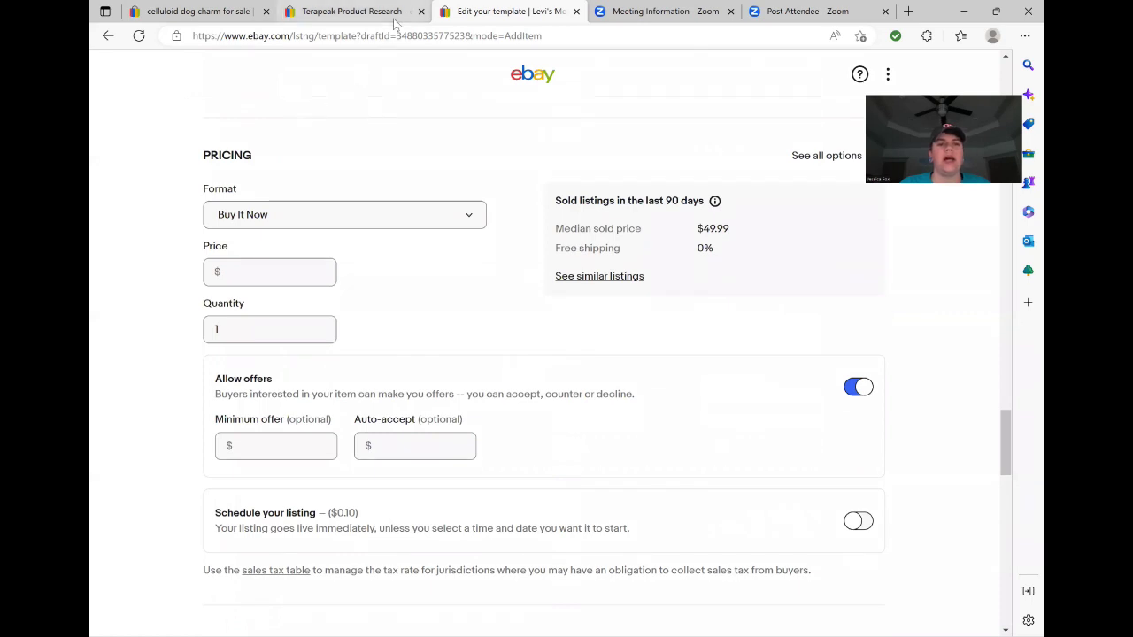
Switch to the sold listings search and look up "vintage levis 501" among the sold Buy It Now listings.
left_click(278, 11)
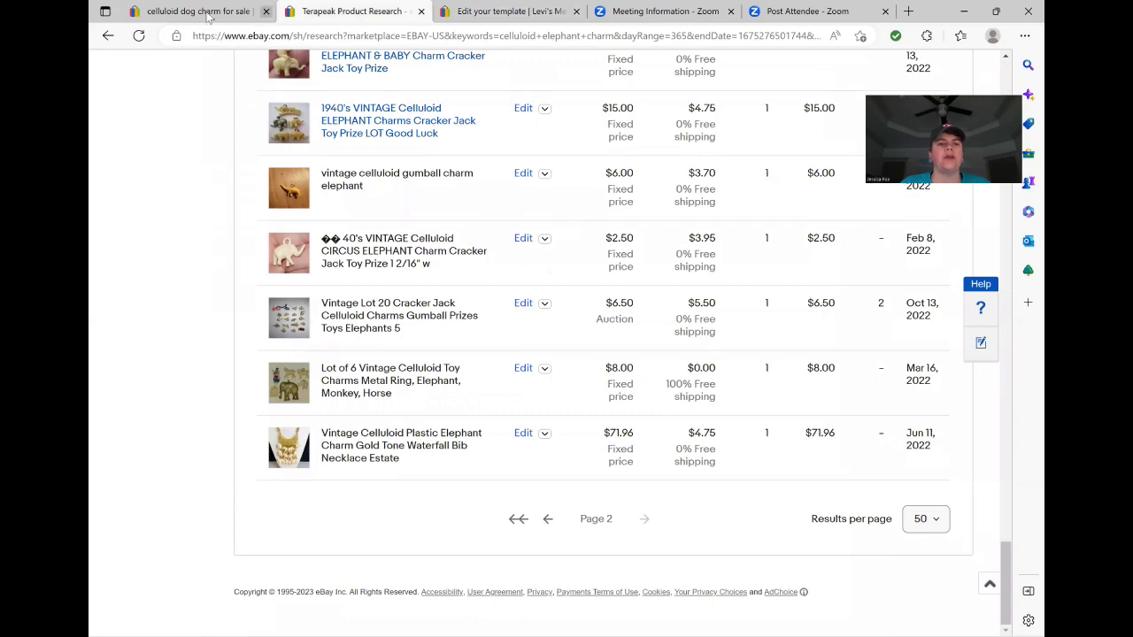
left_click(198, 13)
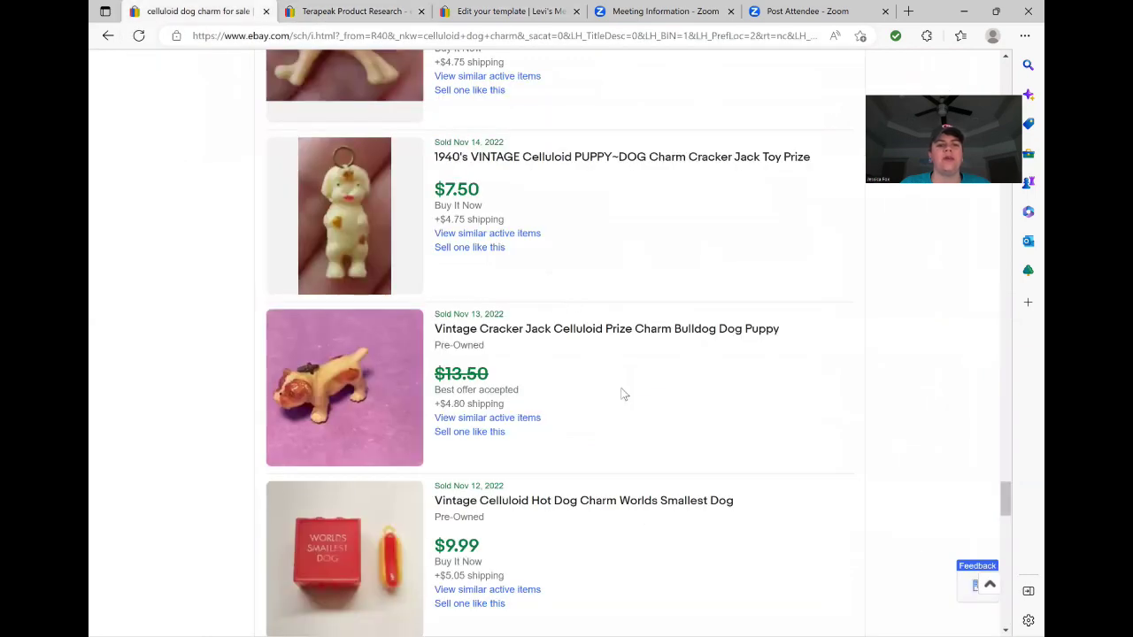
scroll(623, 394, "up", 5)
scroll(623, 394, "up", 5)
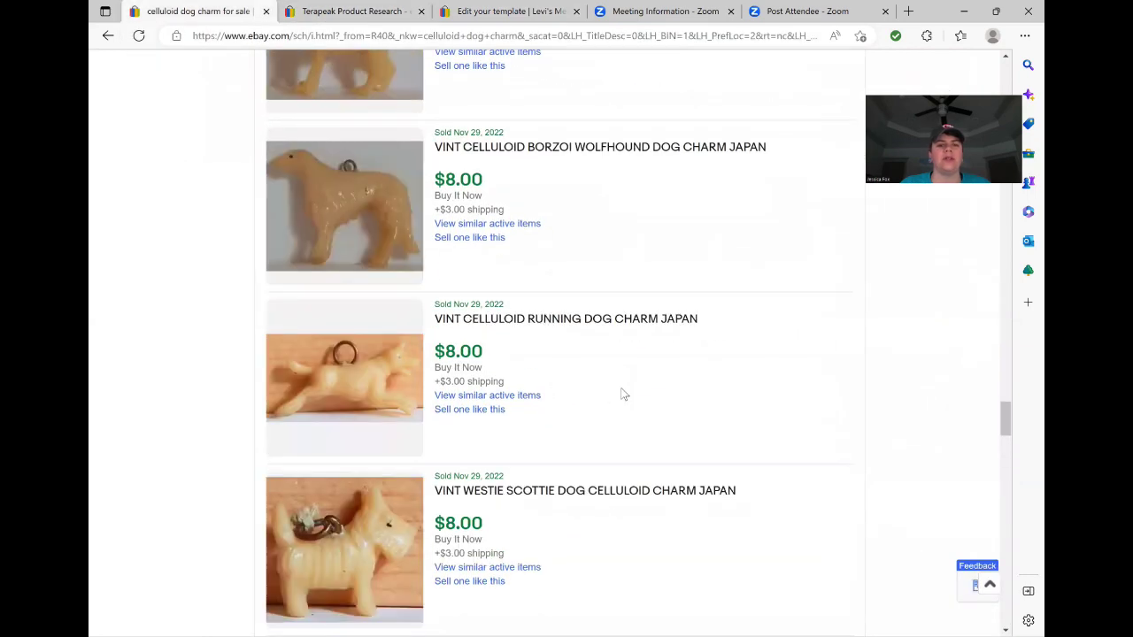
scroll(624, 394, "up", 4)
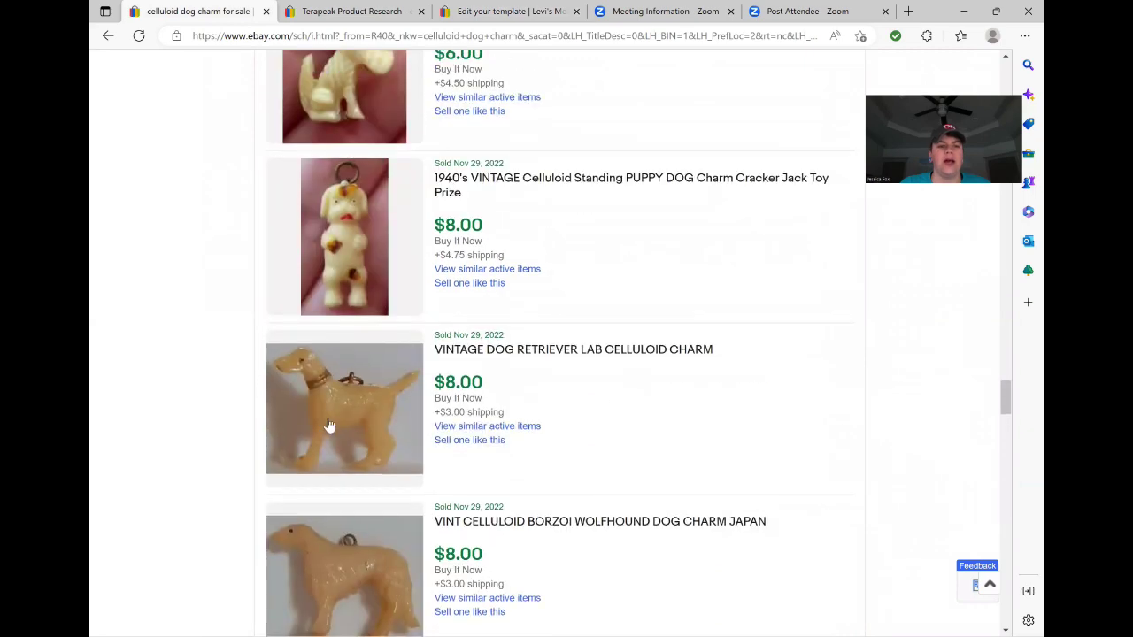
scroll(590, 396, "up", 6)
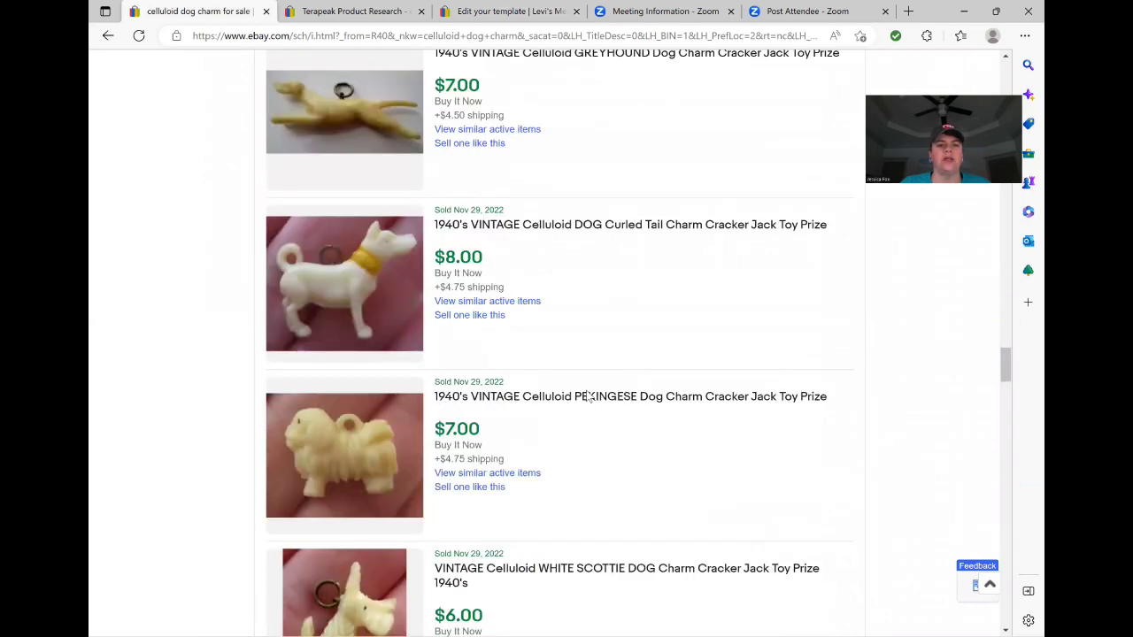
scroll(590, 395, "up", 6)
scroll(588, 396, "up", 10)
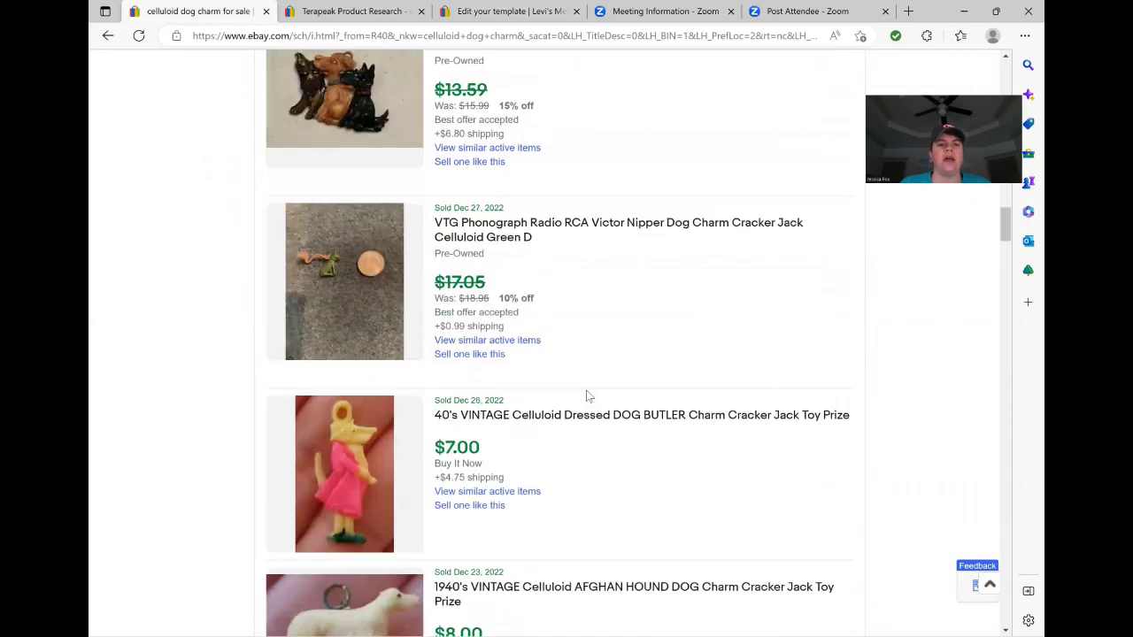
scroll(588, 395, "up", 5)
scroll(588, 396, "up", 5)
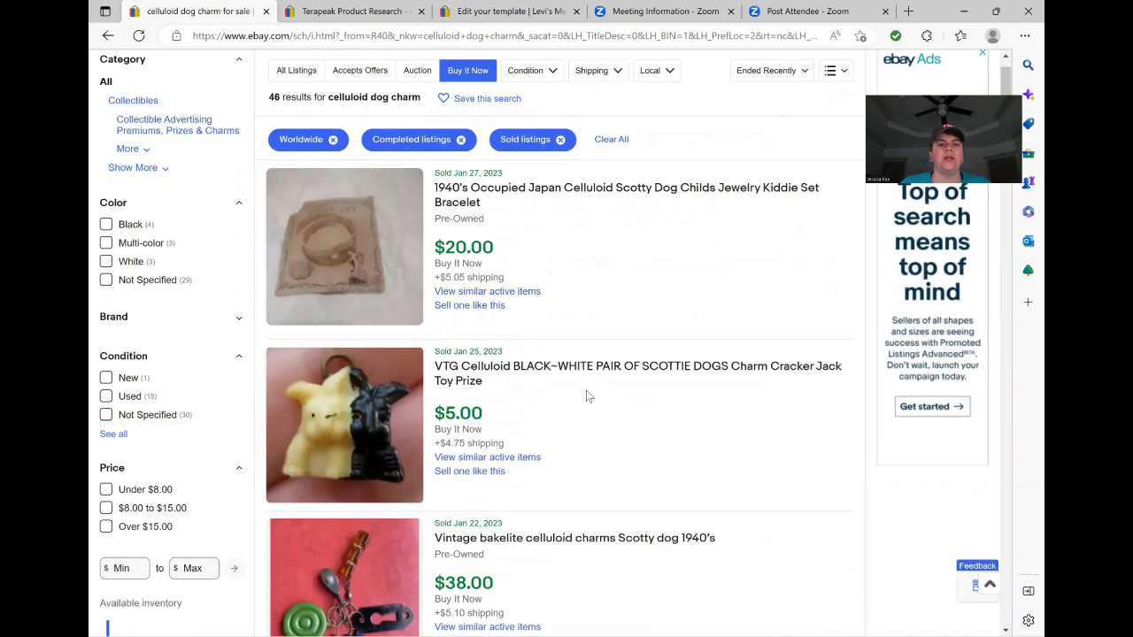
scroll(201, 96, "up", 1)
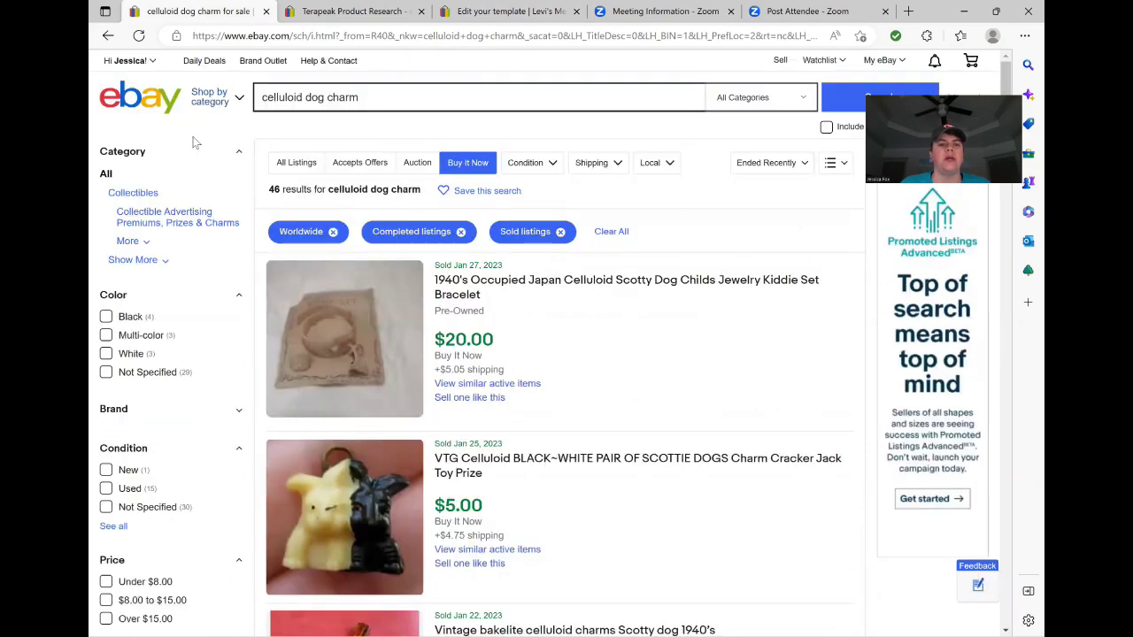
left_click(376, 95)
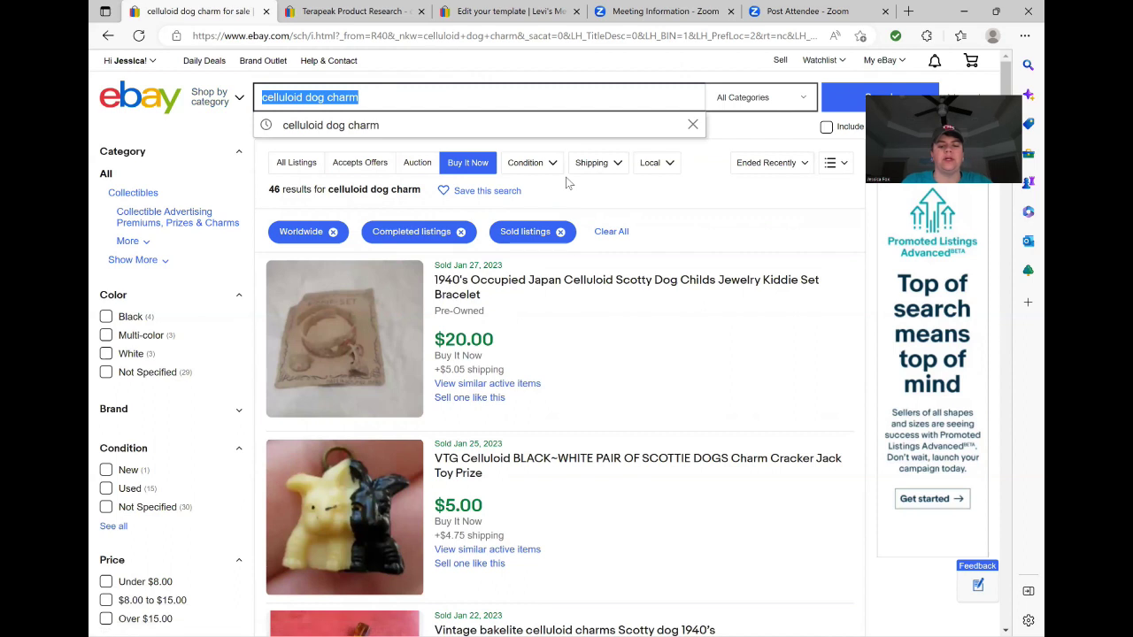
type("vintage levis")
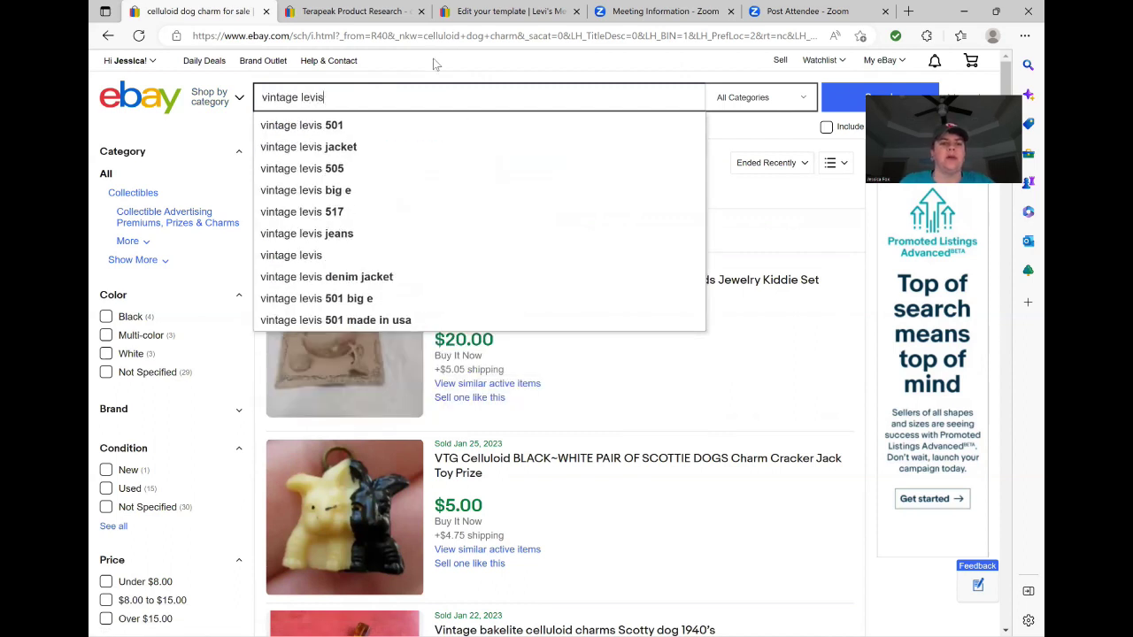
left_click(334, 129)
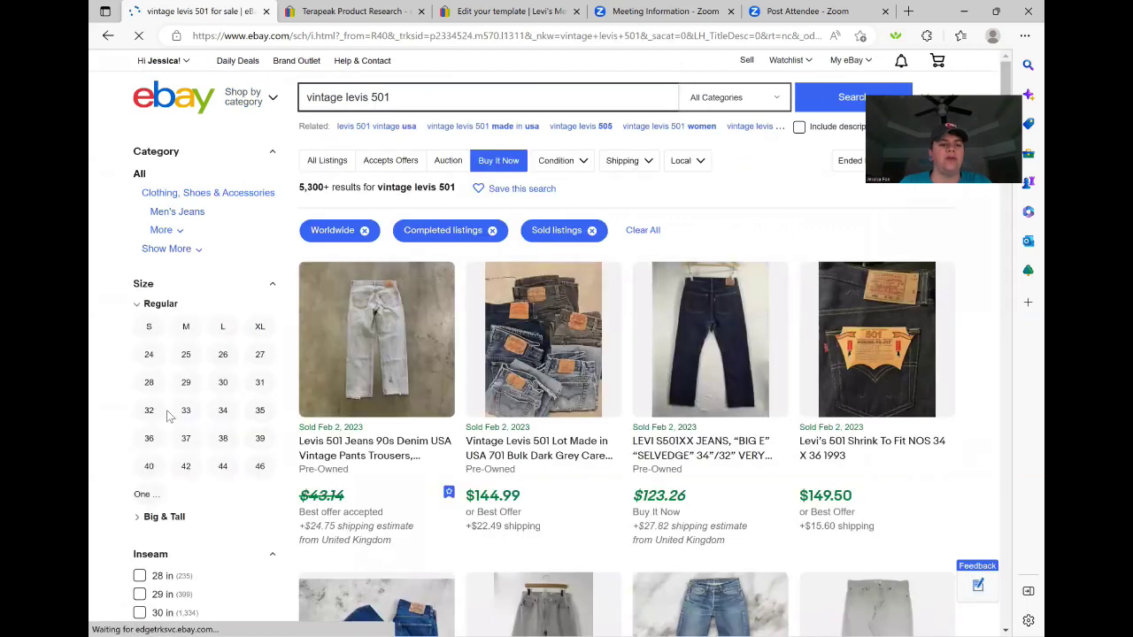
Examine the sold prices and available filters for the vintage Levi's 501 results, and return to the listing template.
scroll(168, 407, "down", 3)
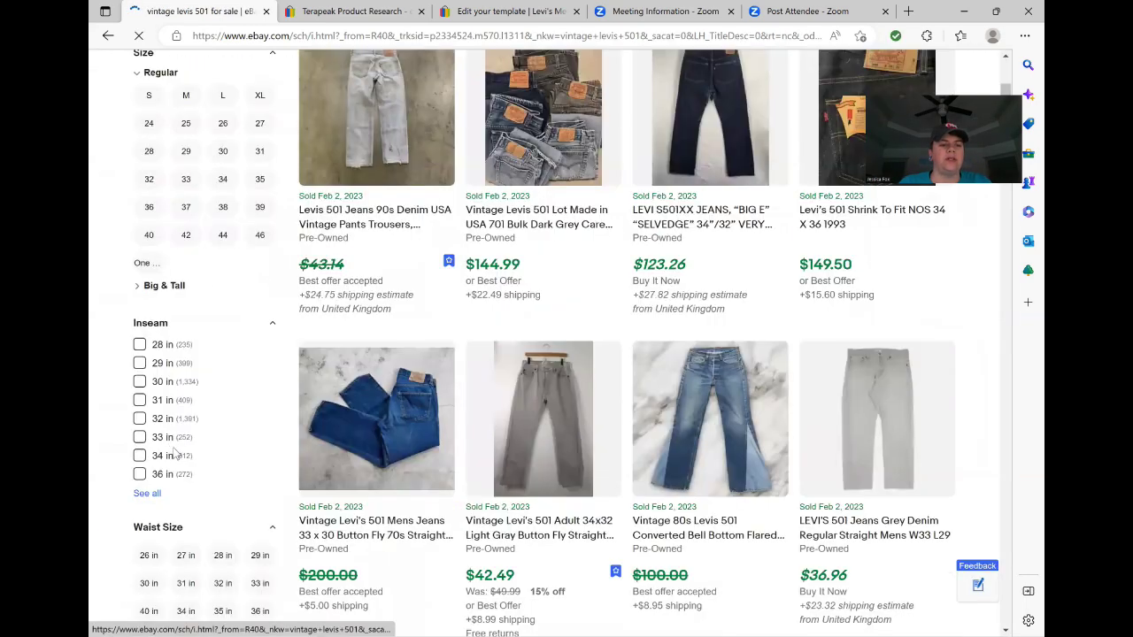
scroll(168, 398, "down", 5)
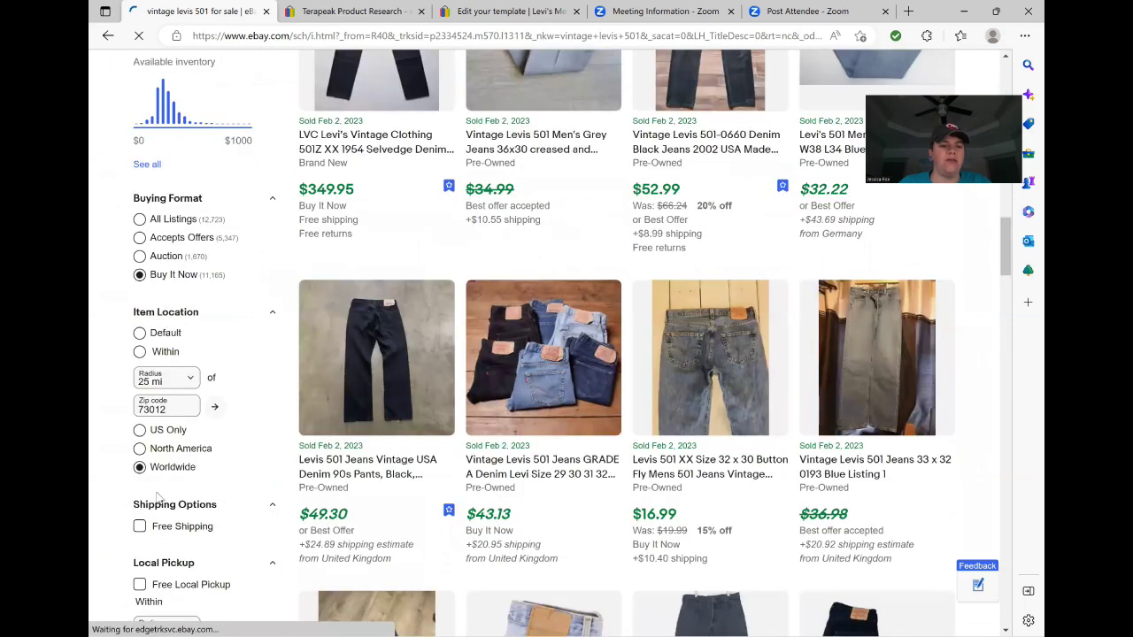
scroll(153, 442, "down", 5)
scroll(574, 414, "up", 8)
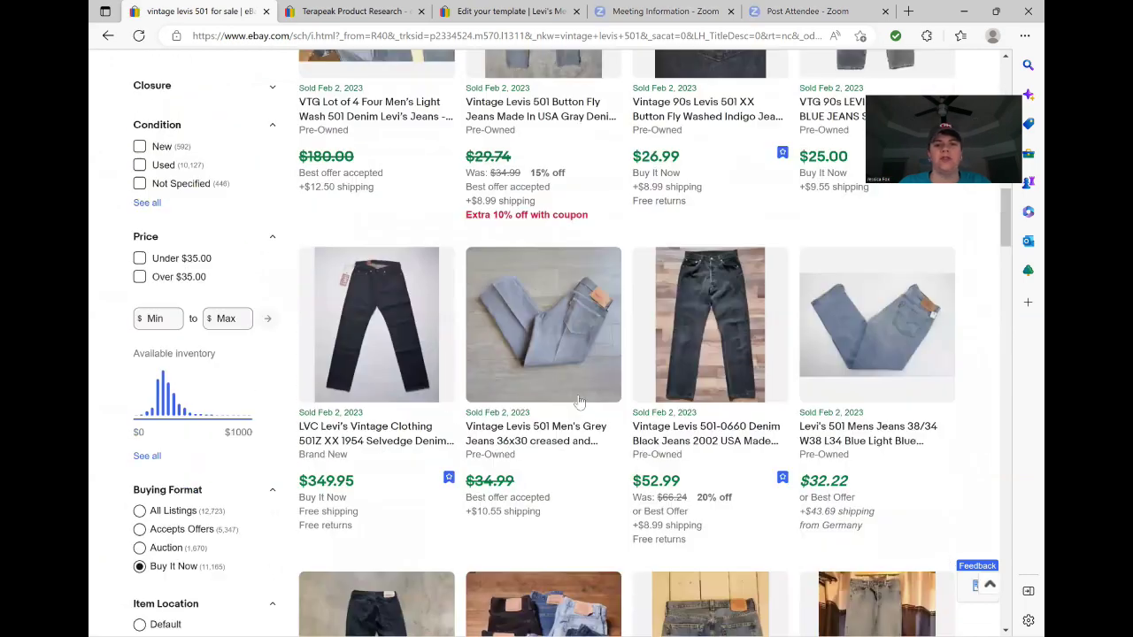
scroll(447, 468, "up", 10)
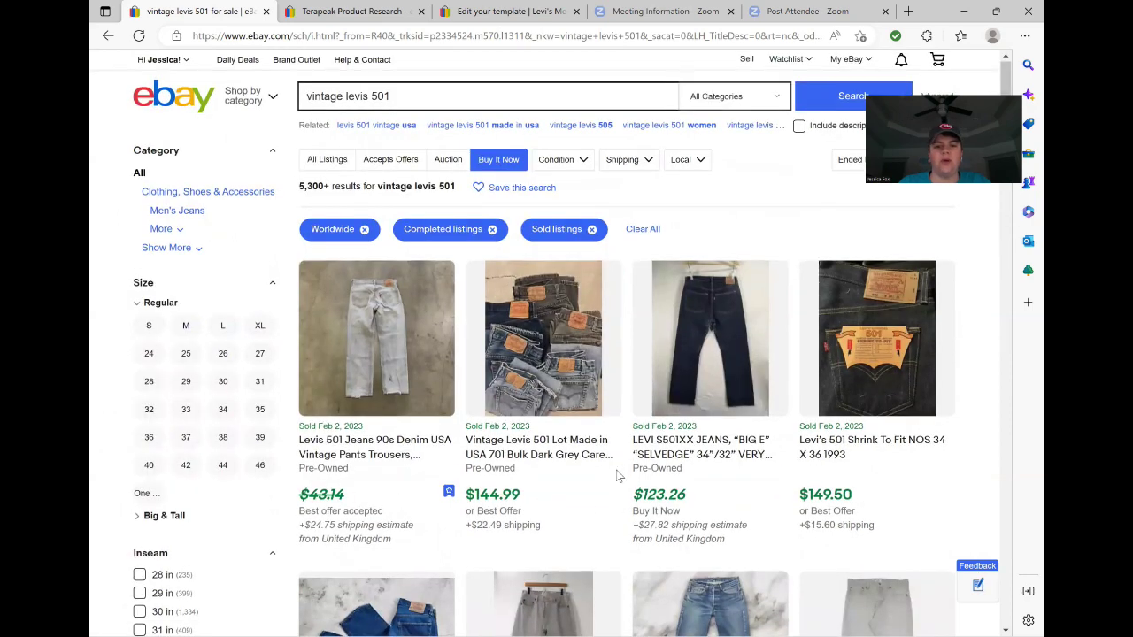
scroll(372, 452, "down", 4)
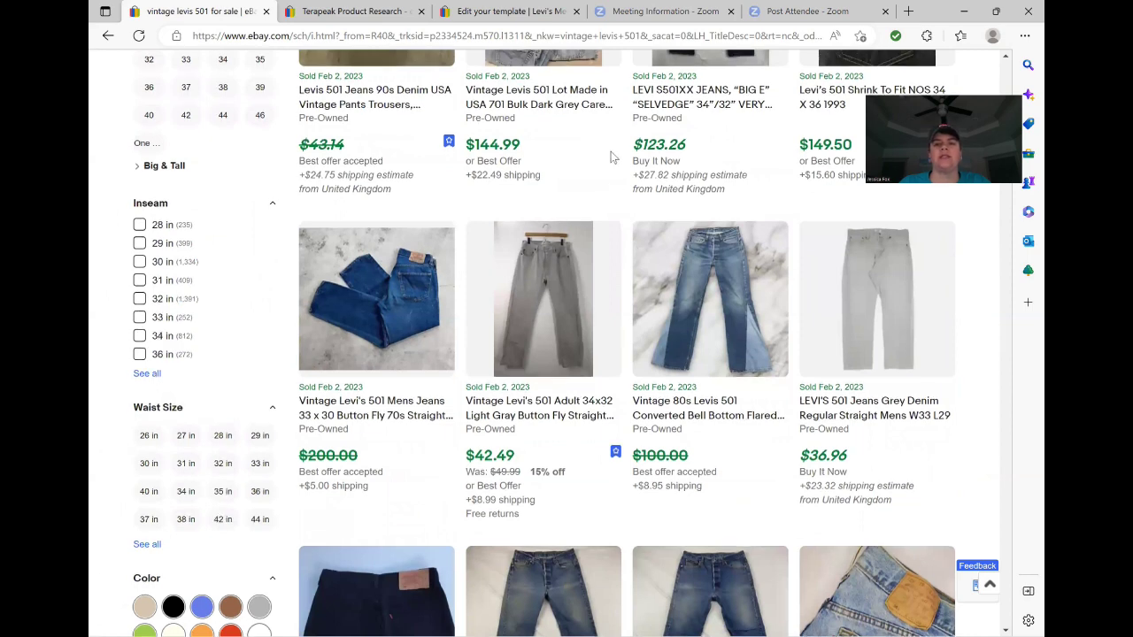
scroll(606, 155, "up", 4)
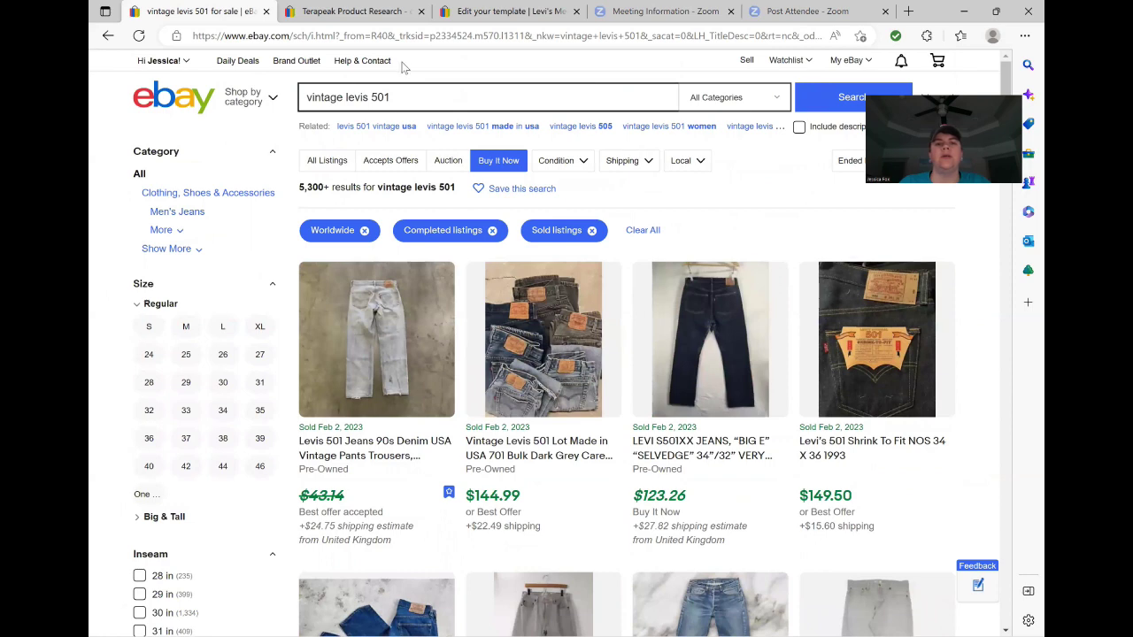
left_click(450, 14)
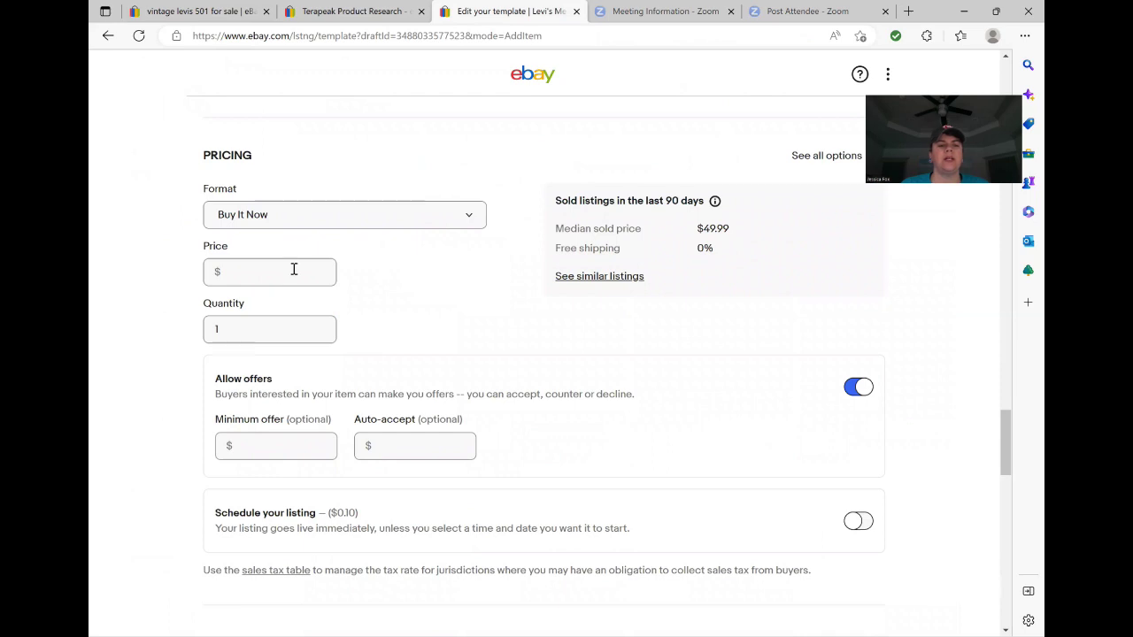
Review the template's pricing options, switching Allow offers off and back on.
scroll(354, 265, "down", 1)
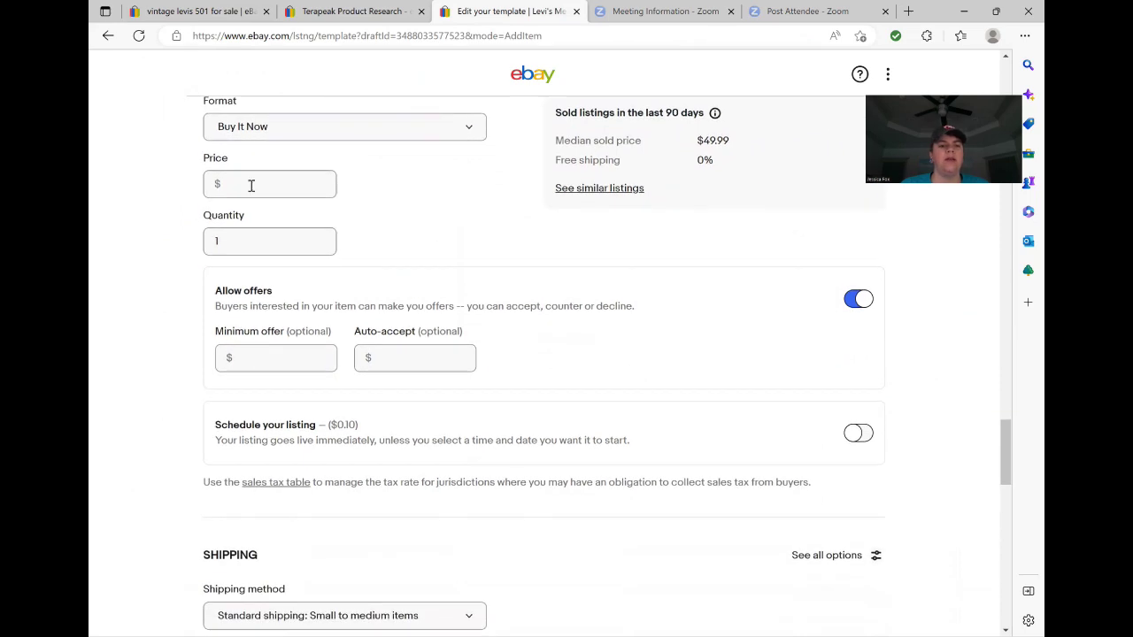
scroll(542, 279, "down", 1)
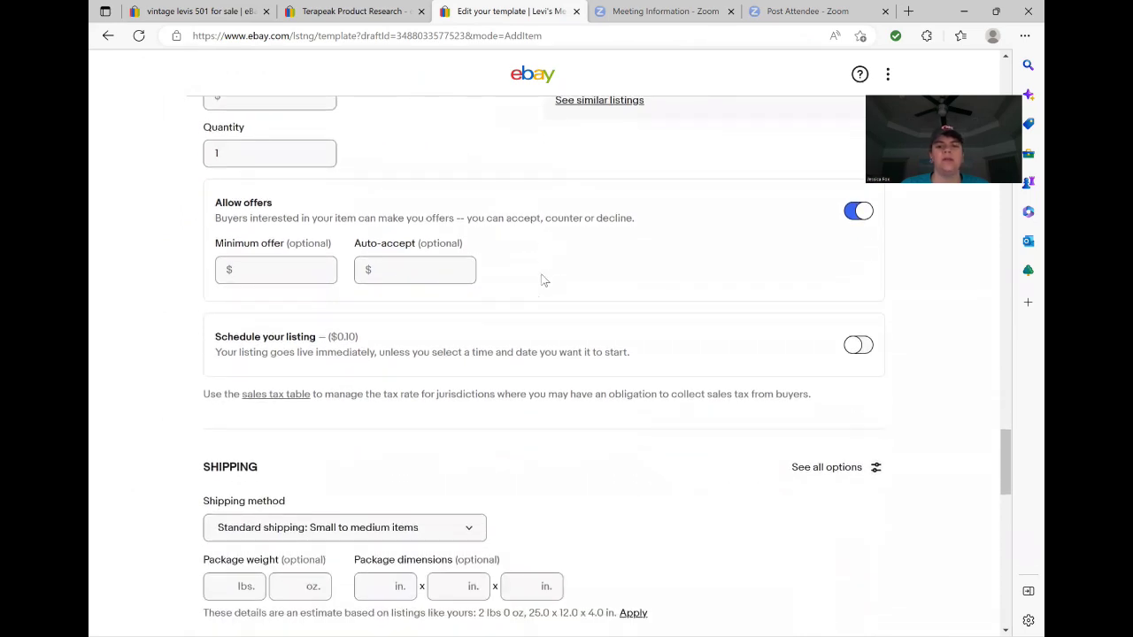
scroll(543, 281, "down", 1)
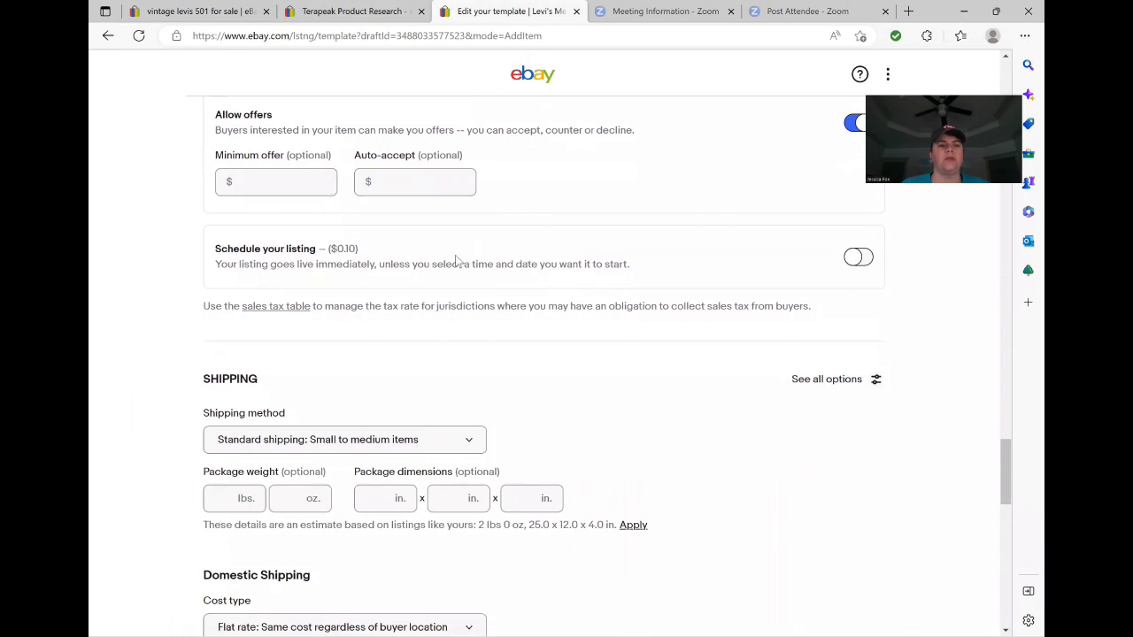
scroll(611, 266, "up", 3)
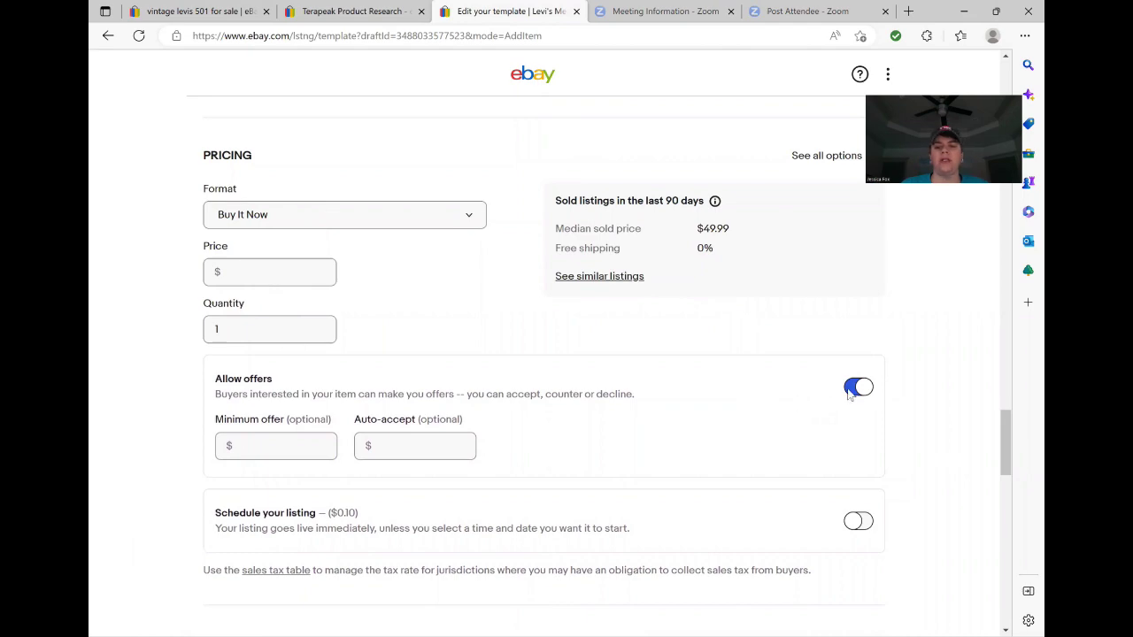
left_click(852, 389)
left_click(855, 388)
Set the package weight to 2 lbs in the template's shipping section.
scroll(659, 393, "down", 1)
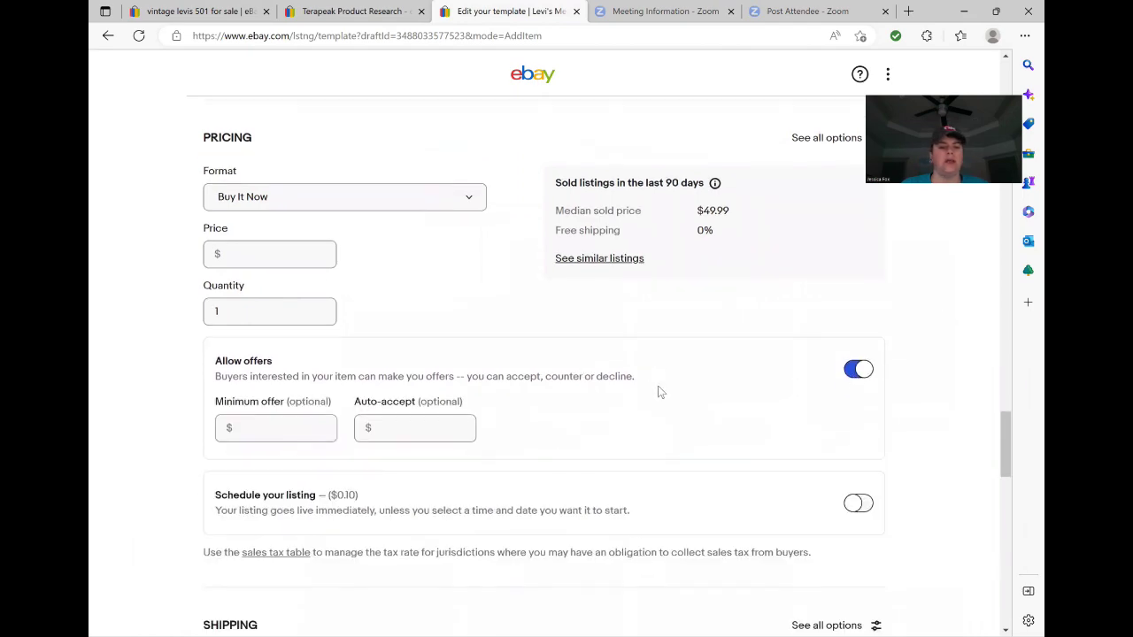
scroll(658, 392, "down", 3)
scroll(638, 324, "down", 3)
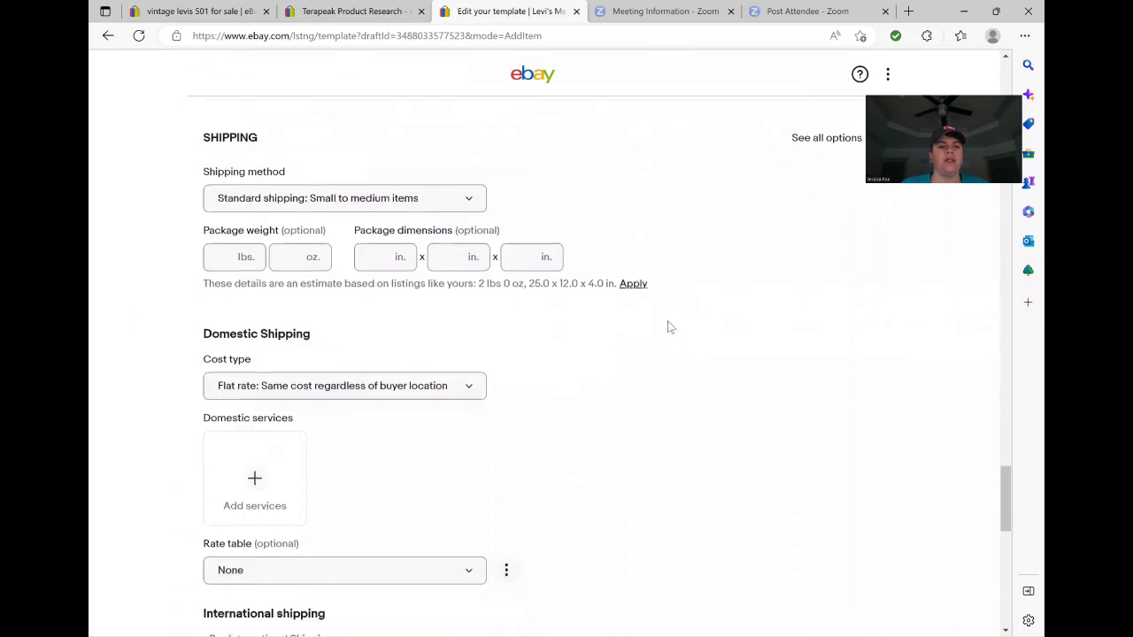
scroll(670, 328, "down", 1)
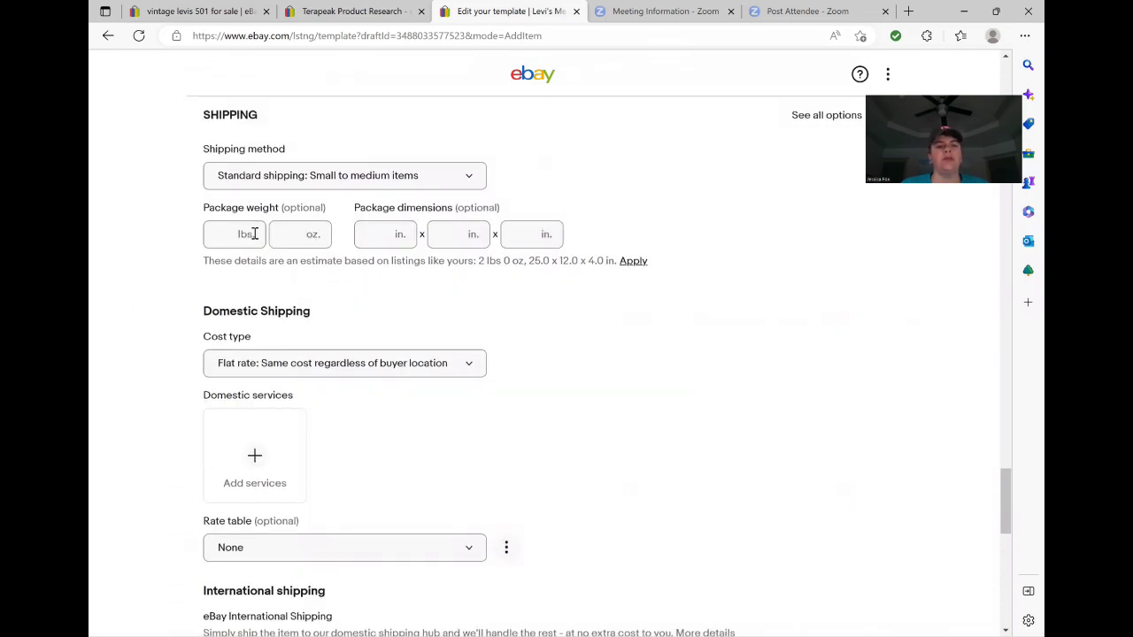
left_click(213, 234)
type("2")
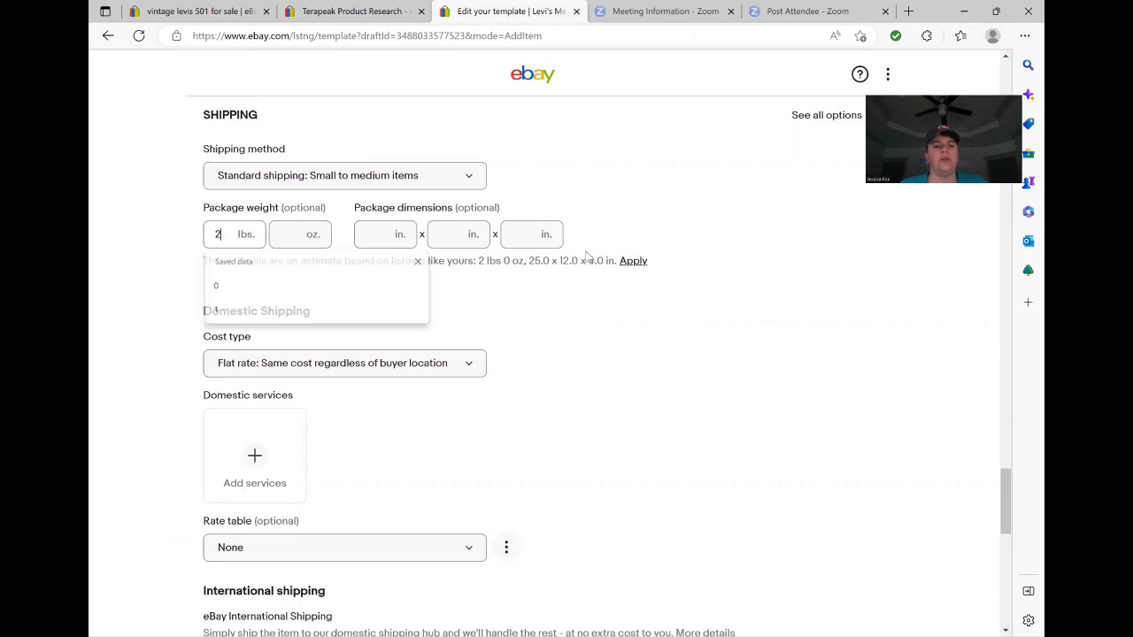
Set the package dimensions to 13 x 10 x 1 inches.
left_click(385, 236)
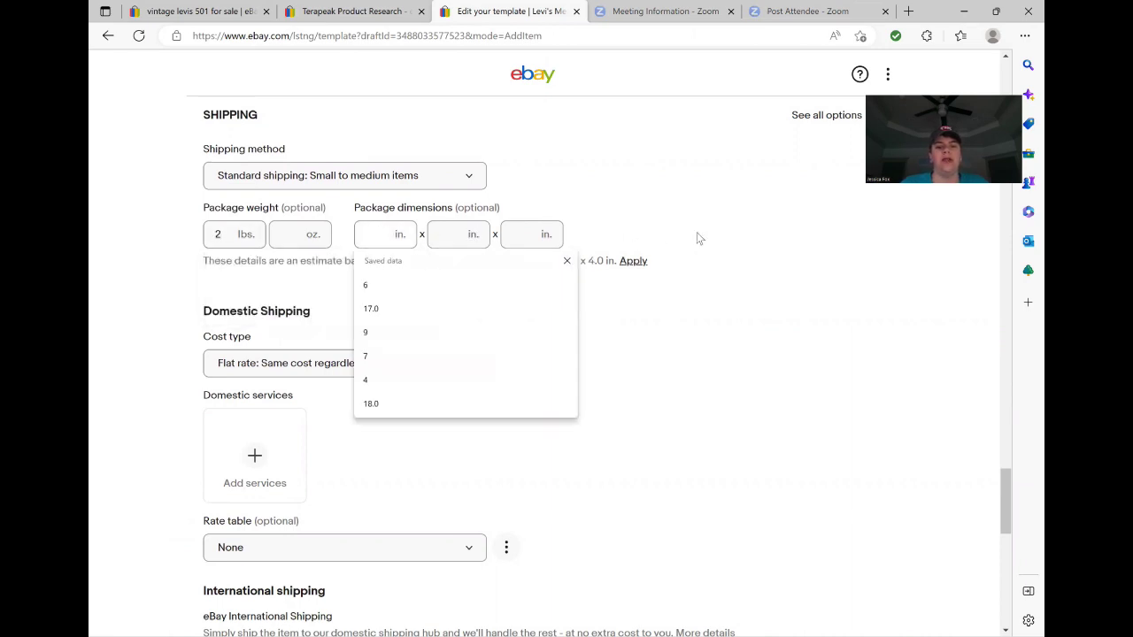
type("13")
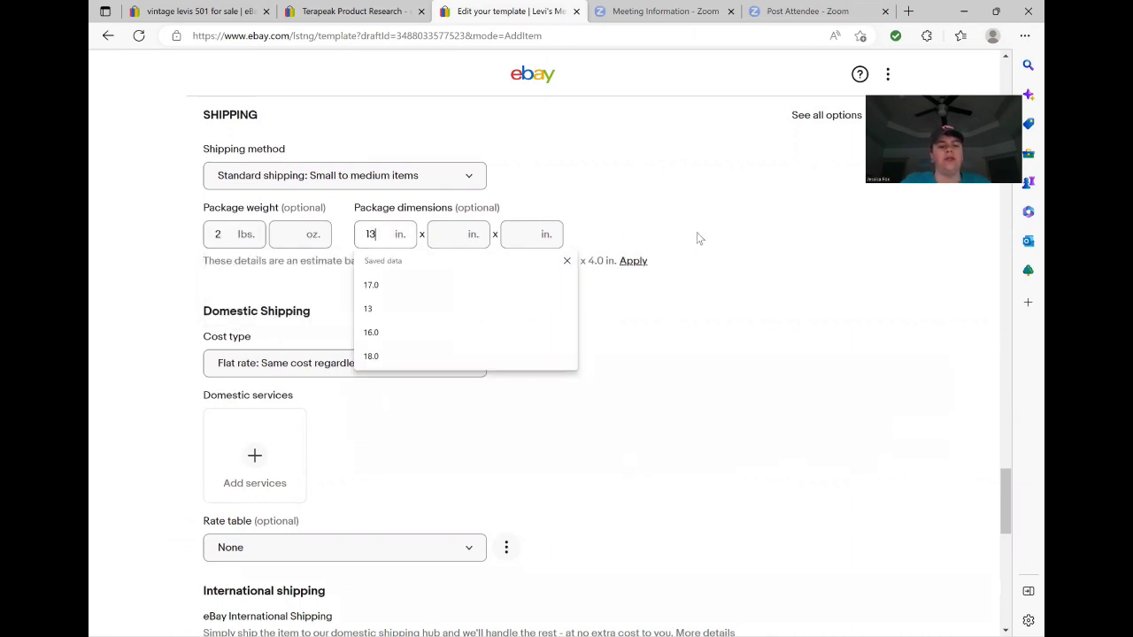
type("10")
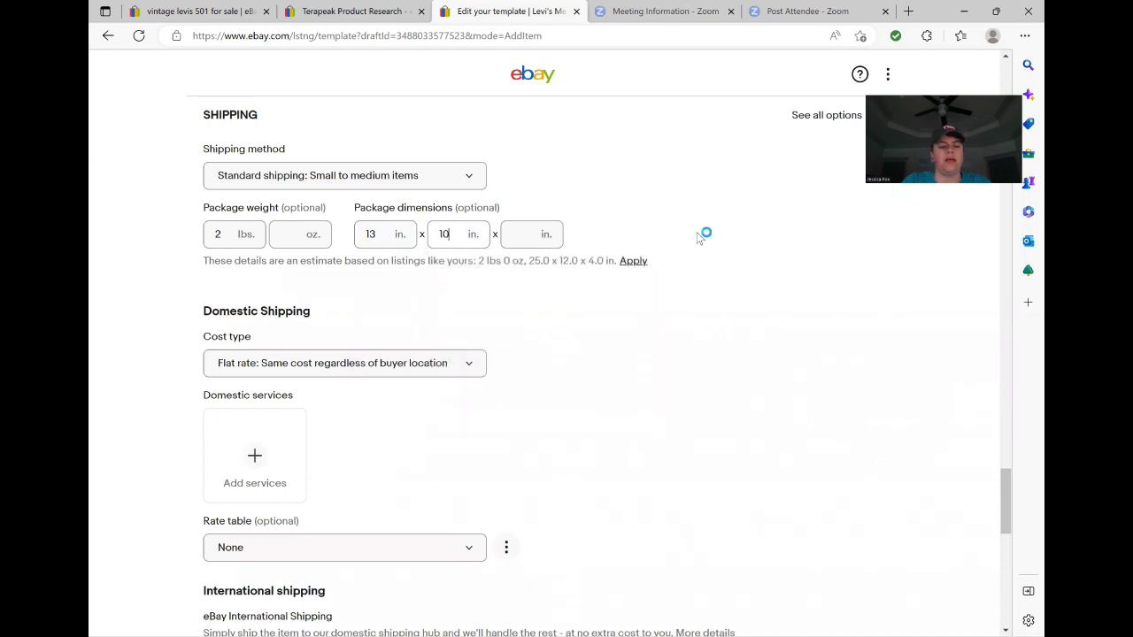
key("Tab")
type("1")
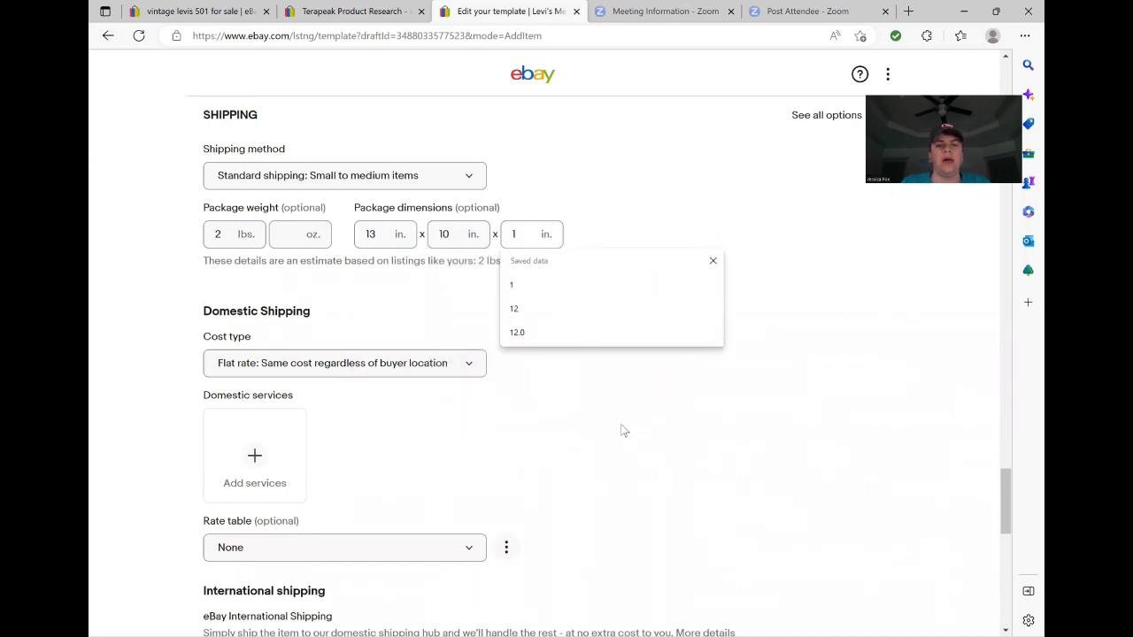
Set the domestic shipping cost type to Calculated: Cost varies based on buyer location.
scroll(551, 307, "down", 1)
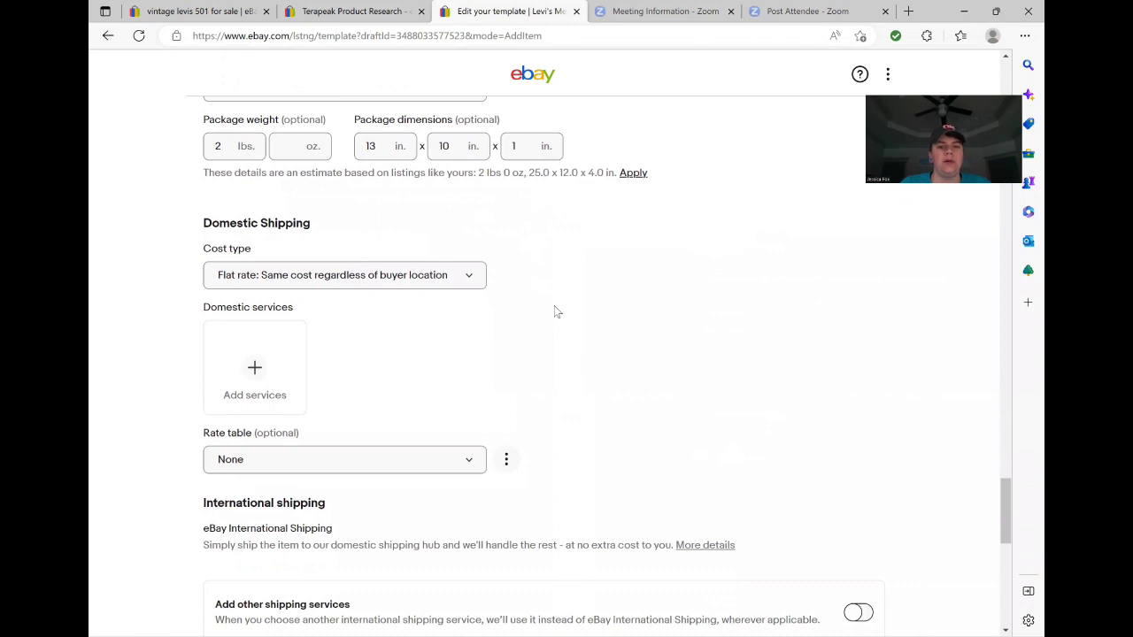
scroll(580, 311, "down", 1)
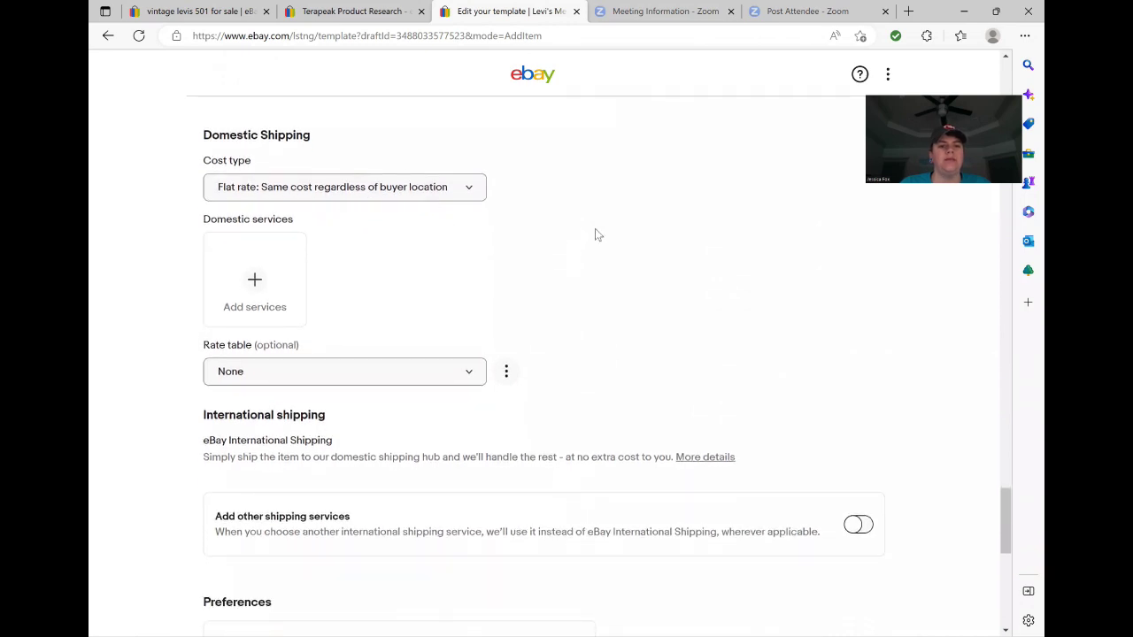
scroll(597, 234, "up", 2)
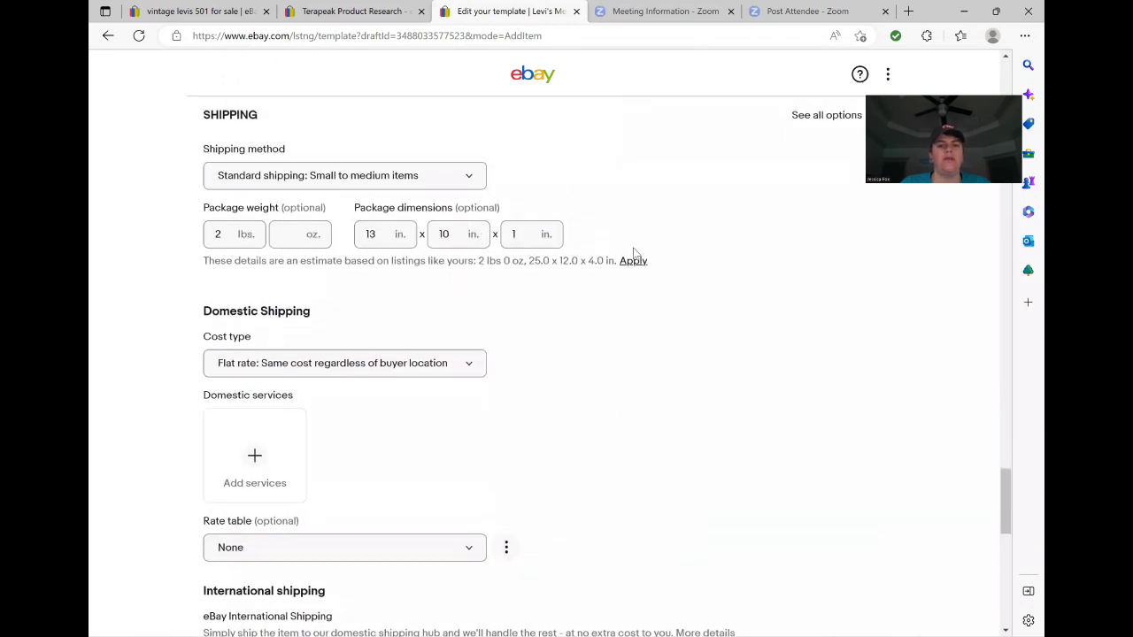
scroll(607, 372, "down", 1)
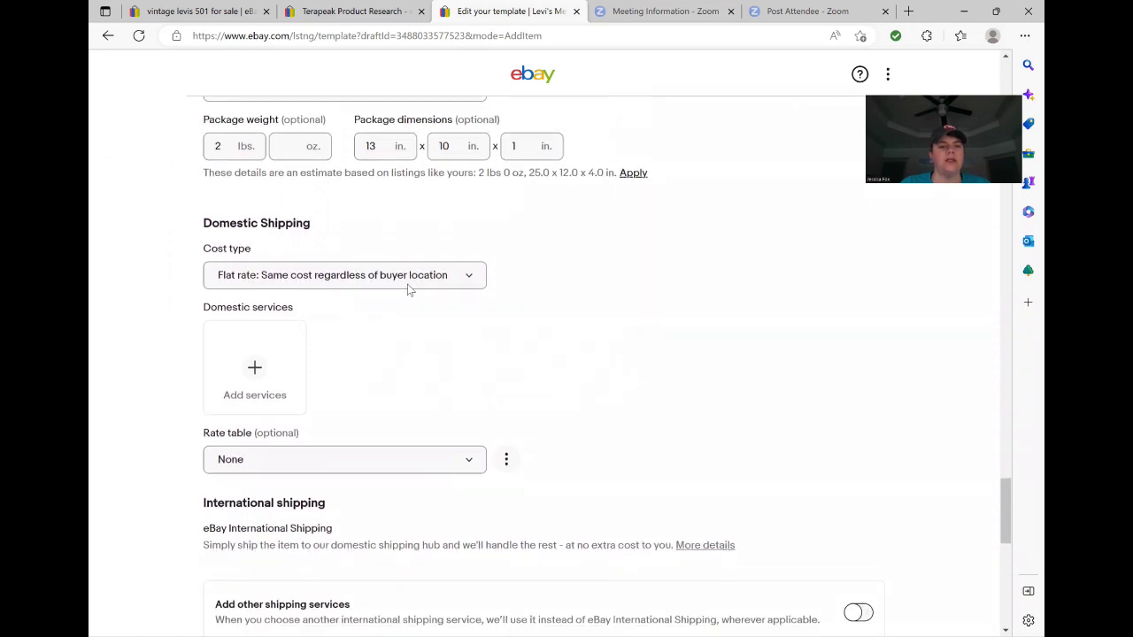
left_click(470, 280)
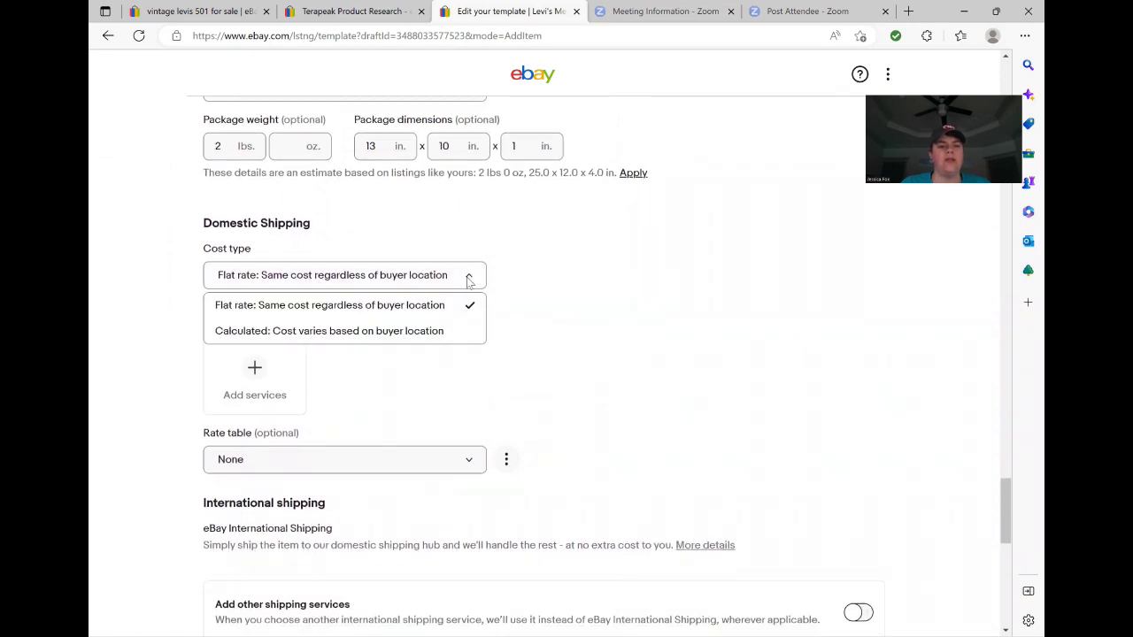
left_click(424, 330)
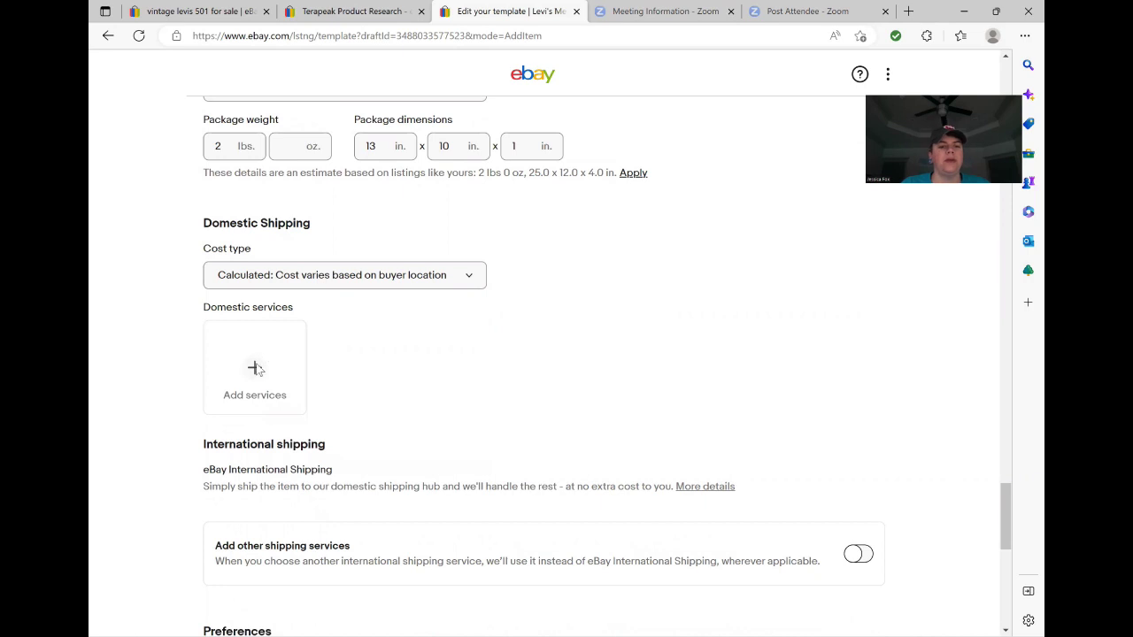
Add USPS Priority Mail as the template's domestic shipping service.
left_click(255, 370)
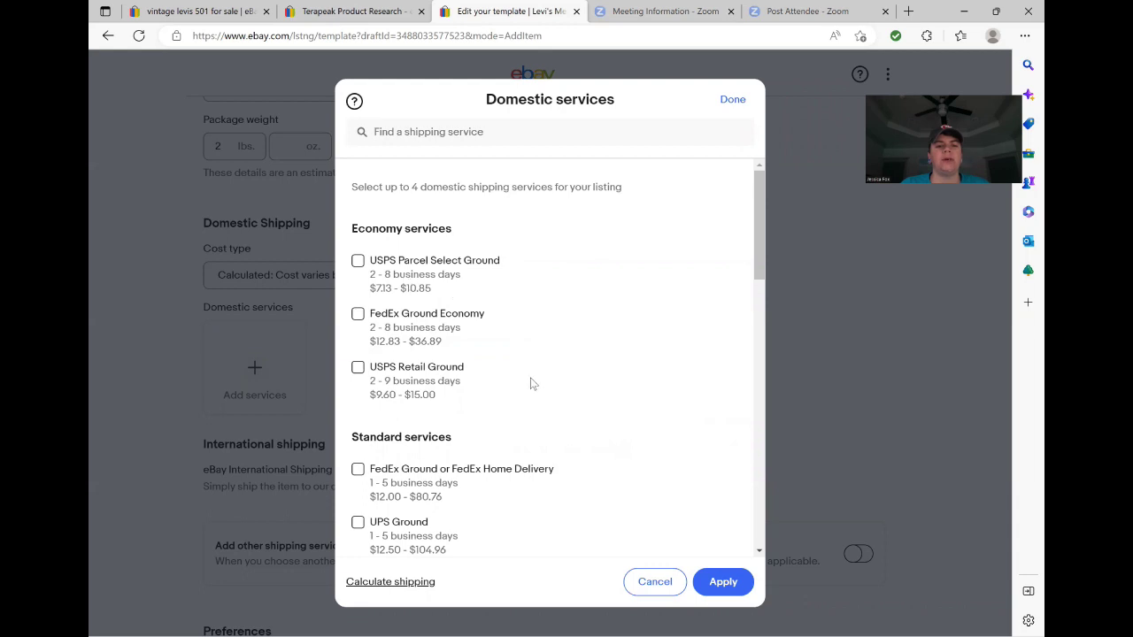
scroll(530, 385, "down", 1)
scroll(529, 385, "down", 2)
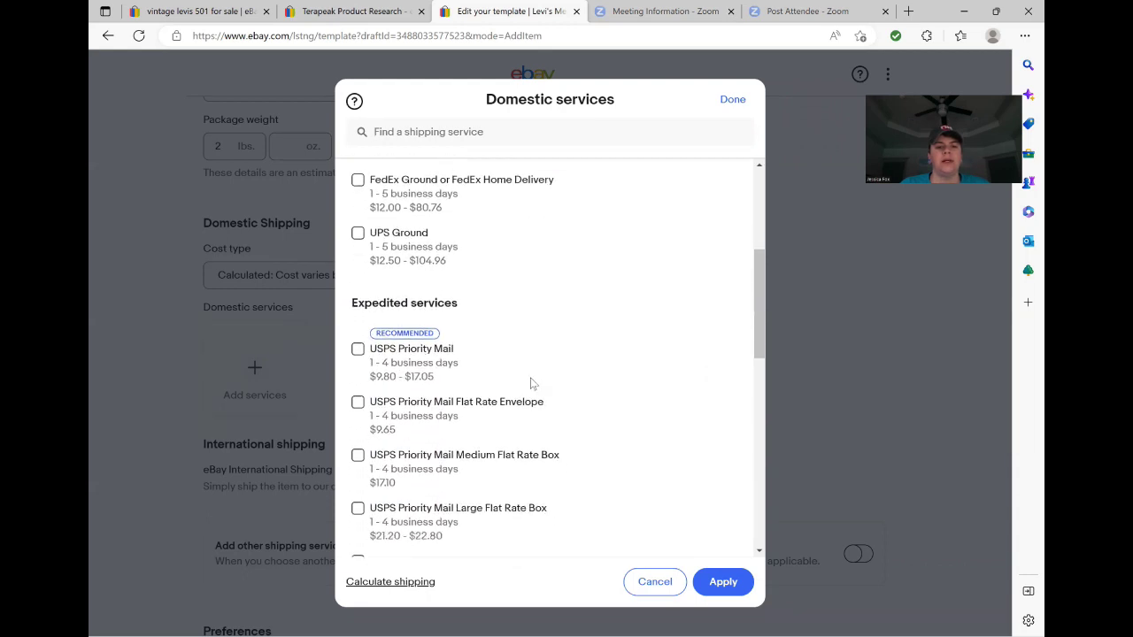
left_click(359, 341)
left_click(723, 582)
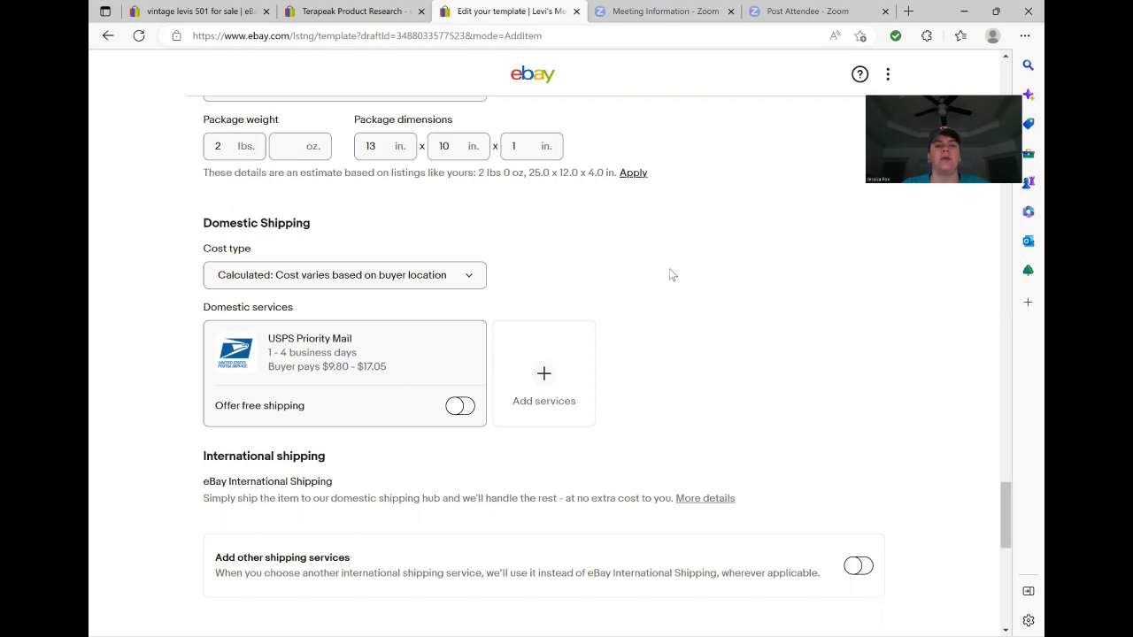
Set the handling time to 3 business days in the template's shipping preferences.
scroll(670, 270, "down", 2)
scroll(664, 282, "down", 2)
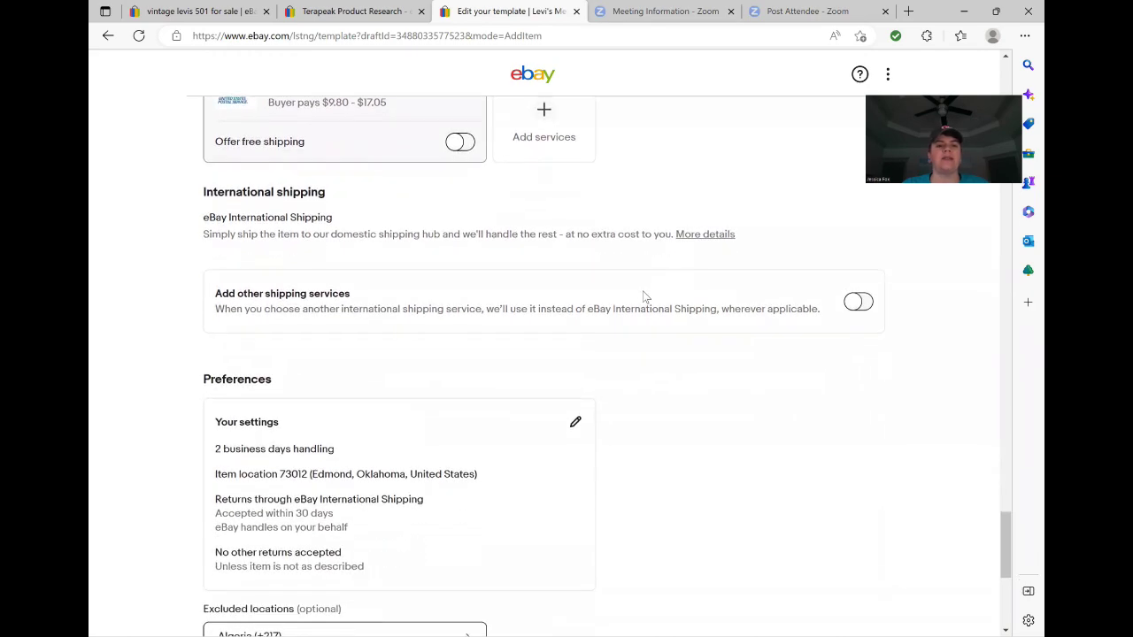
scroll(693, 294, "up", 2)
scroll(688, 293, "down", 2)
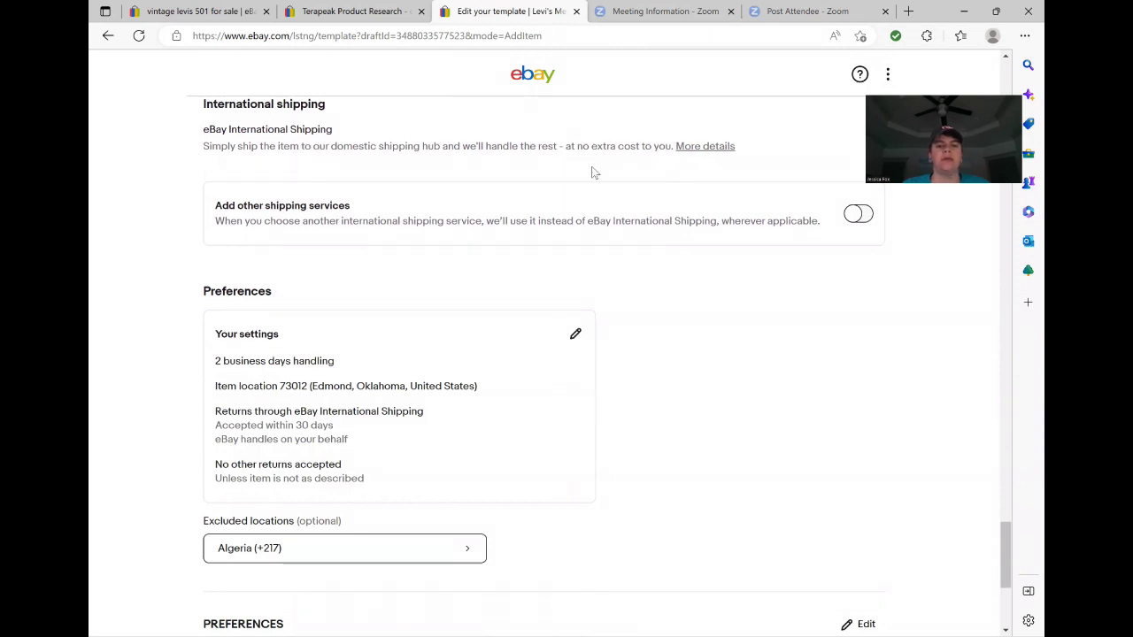
scroll(693, 324, "down", 1)
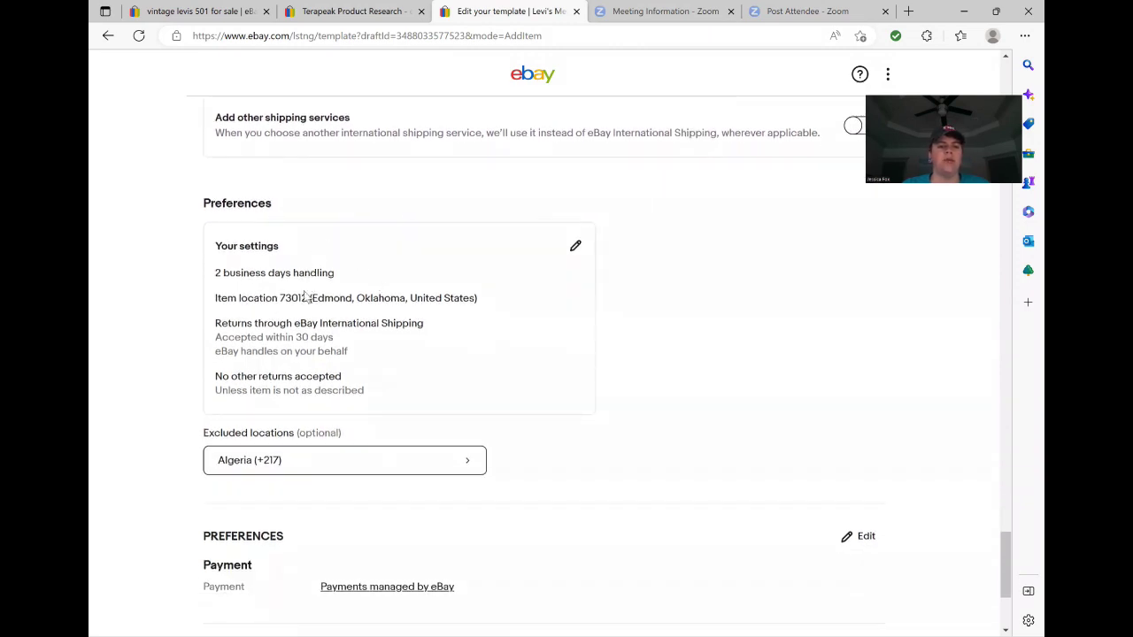
left_click(575, 247)
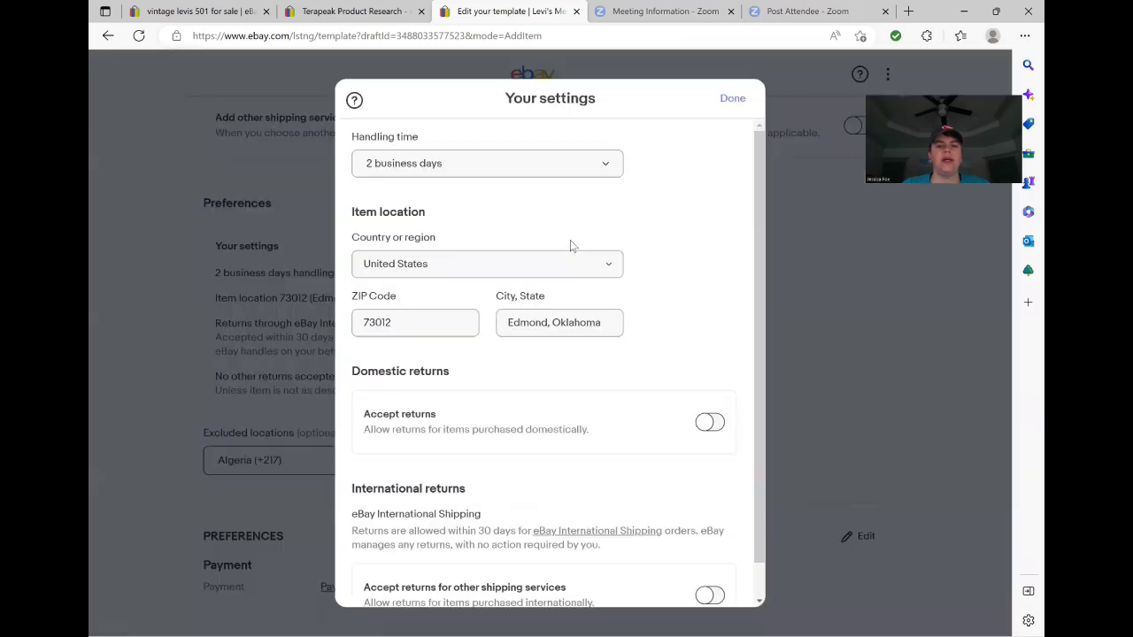
left_click(607, 162)
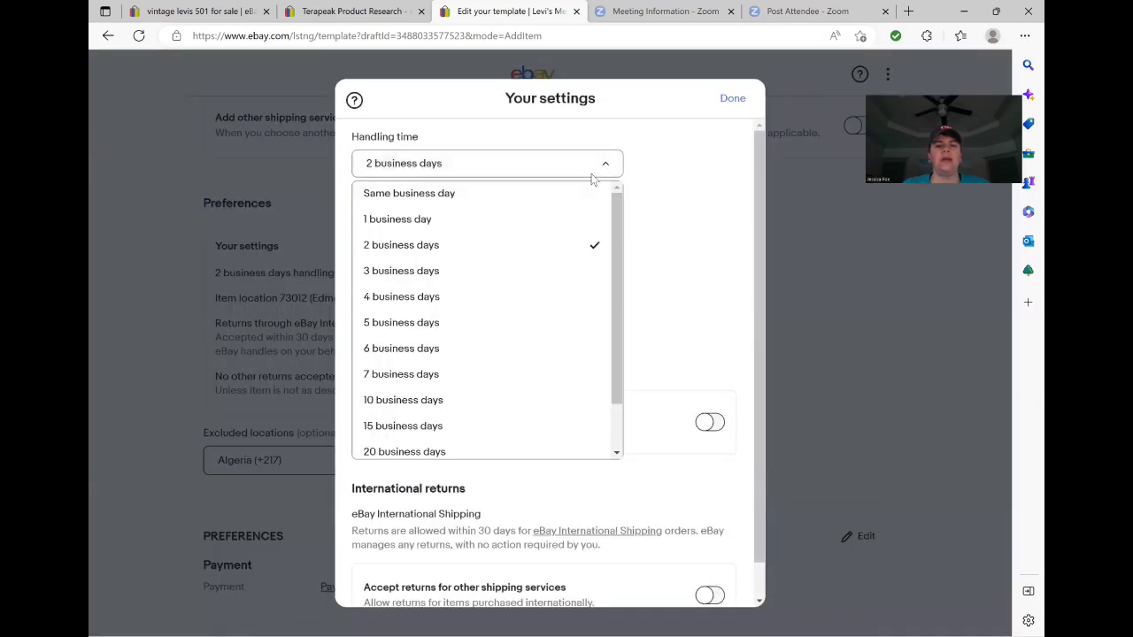
left_click(430, 271)
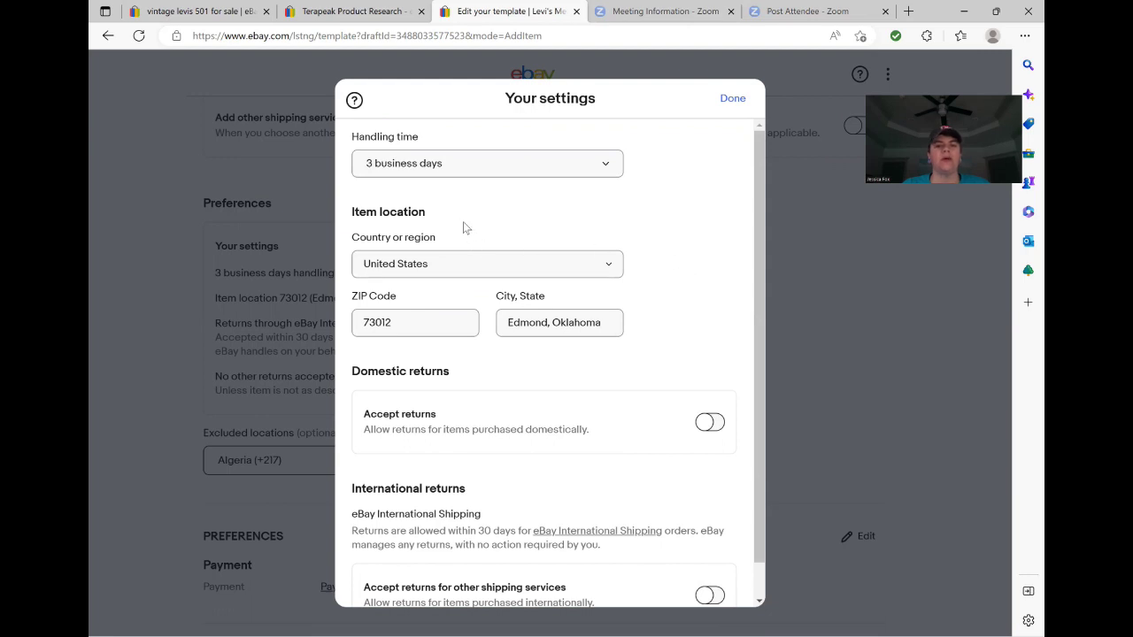
scroll(654, 299, "down", 1)
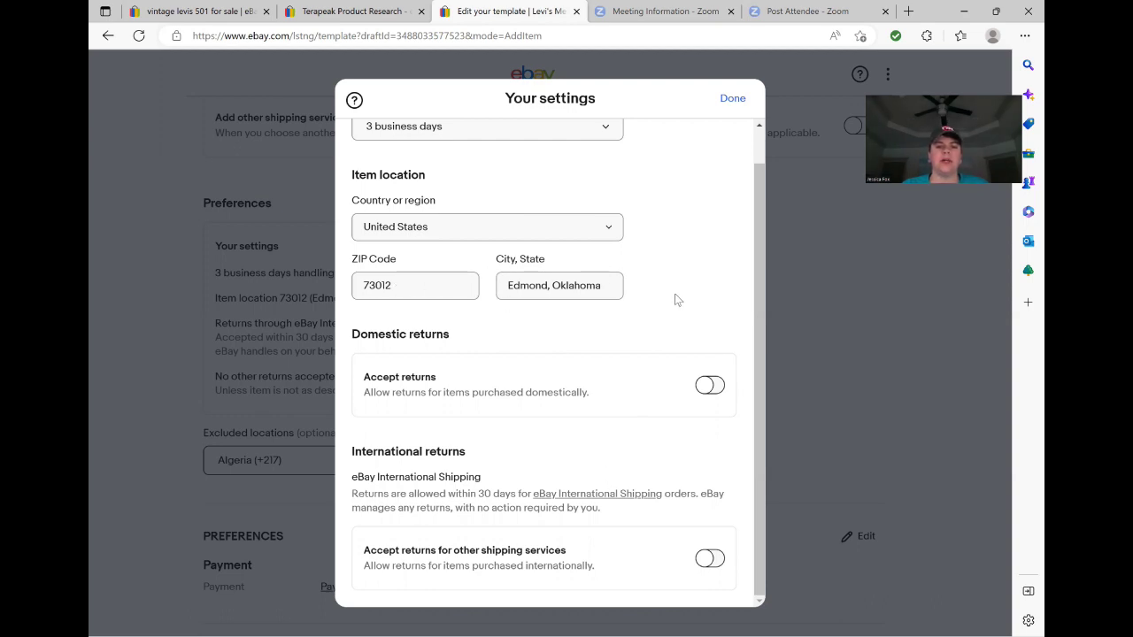
scroll(679, 299, "up", 1)
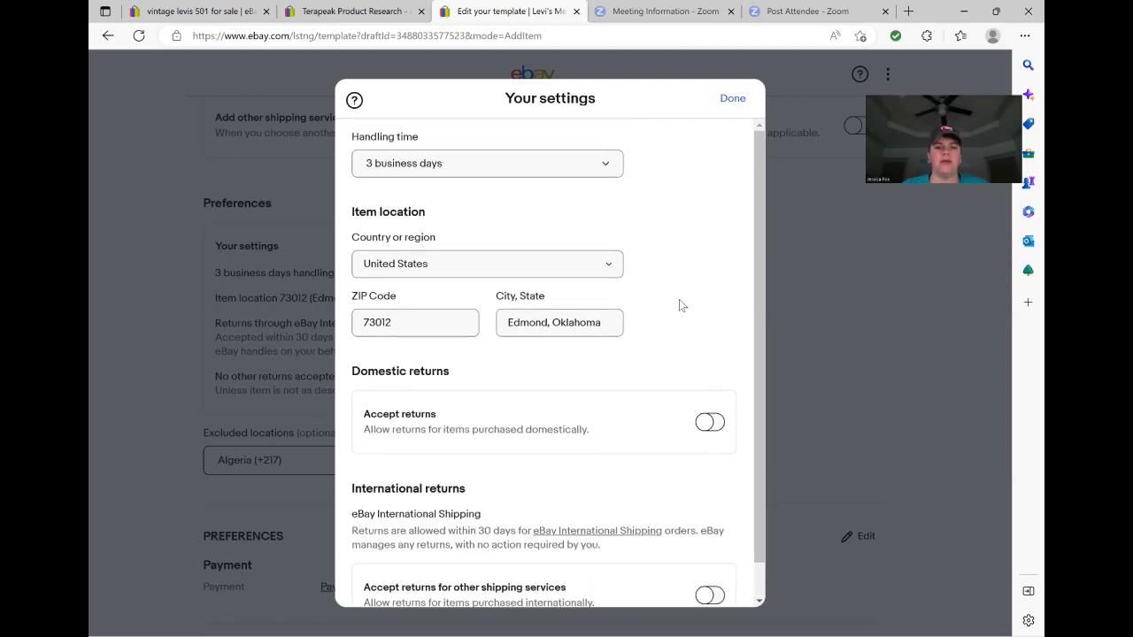
left_click(732, 98)
Review the completed template from its name and title through item specifics, condition, description, pricing and shipping.
scroll(649, 356, "down", 3)
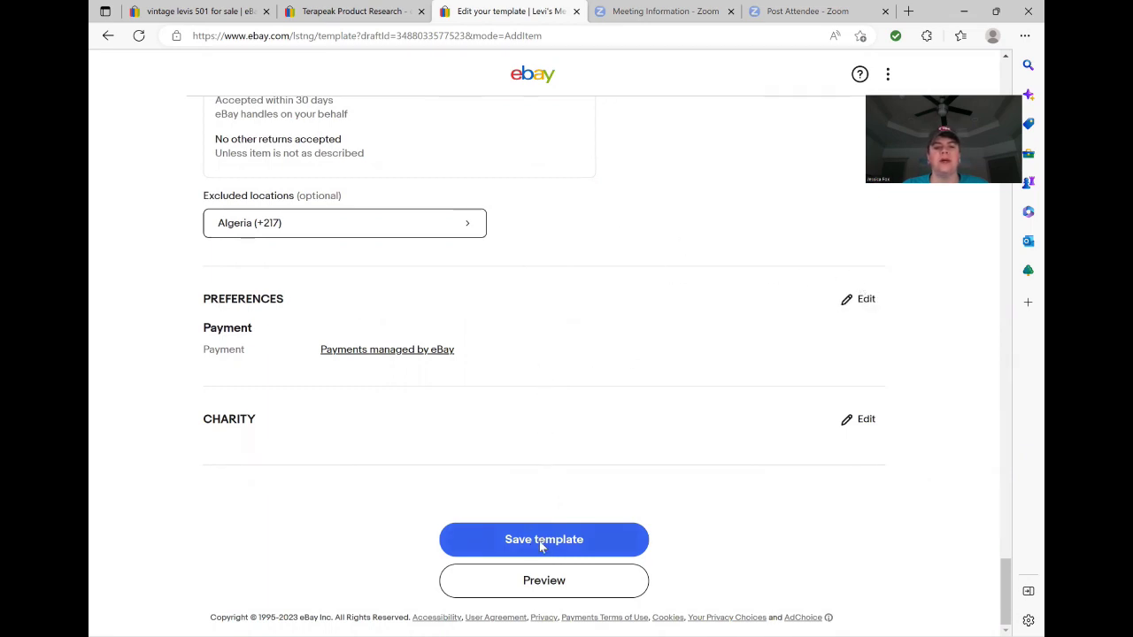
scroll(688, 539, "up", 8)
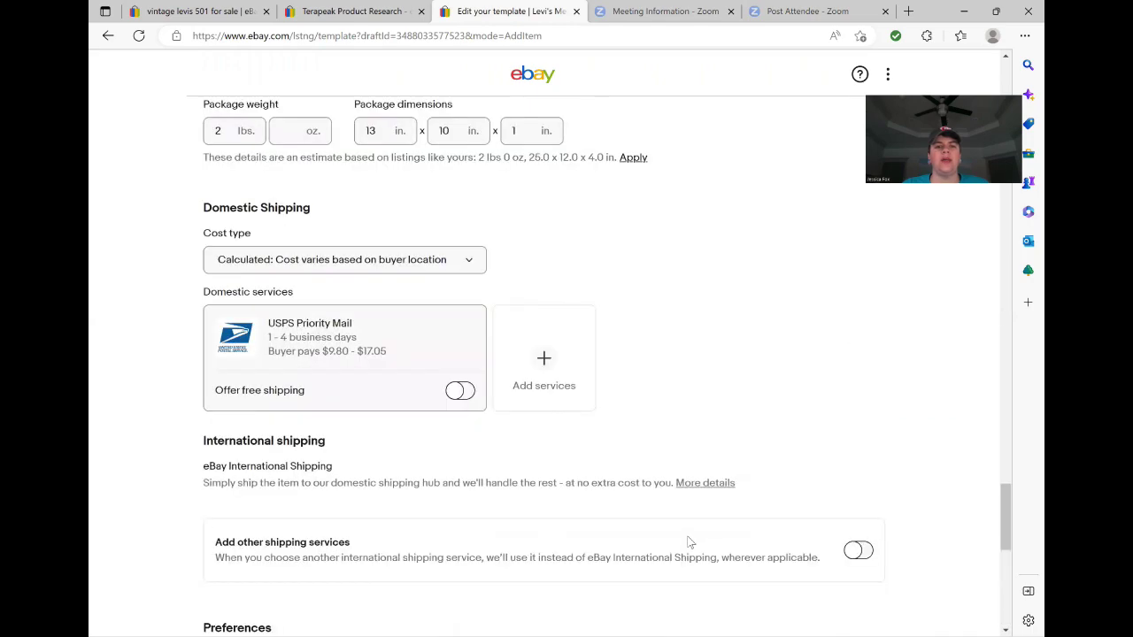
scroll(690, 542, "up", 15)
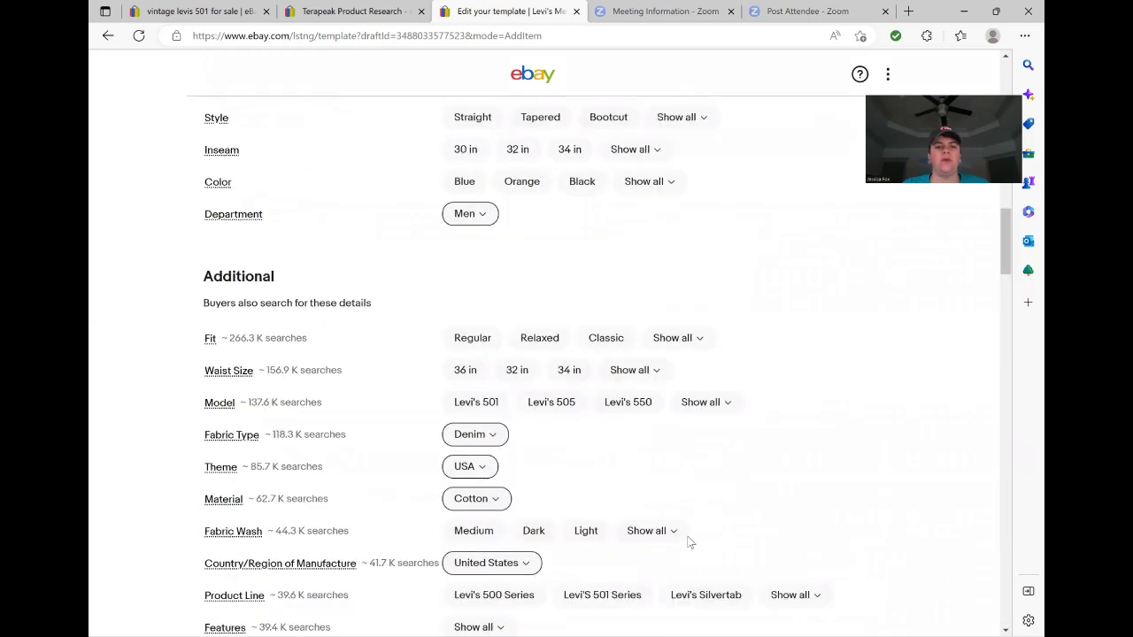
scroll(688, 539, "up", 12)
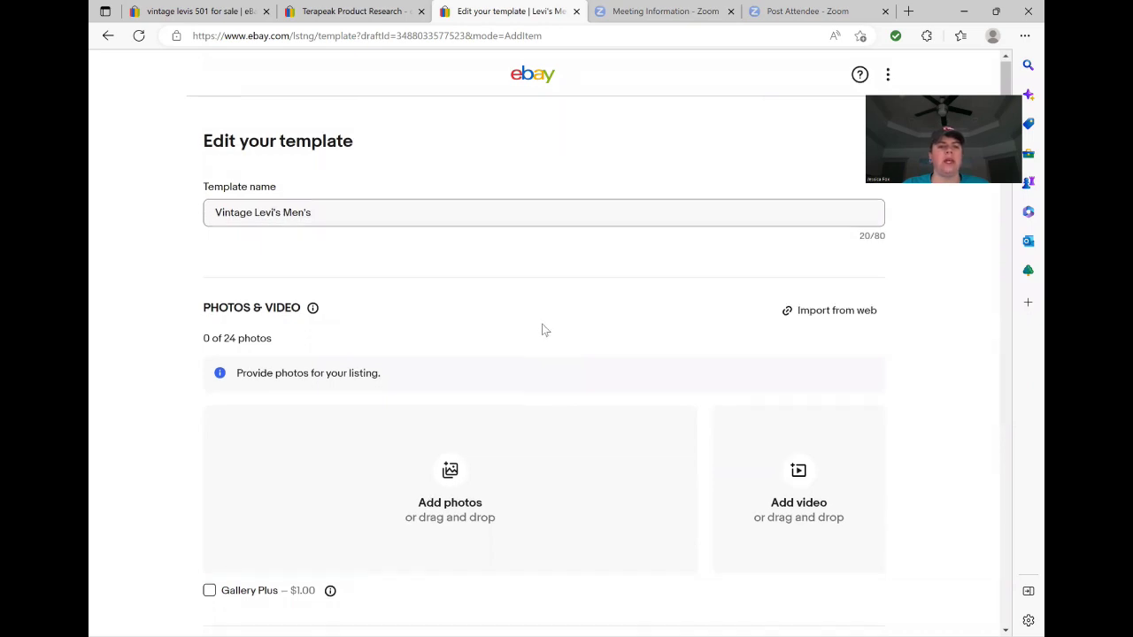
scroll(541, 326, "down", 4)
scroll(545, 333, "down", 1)
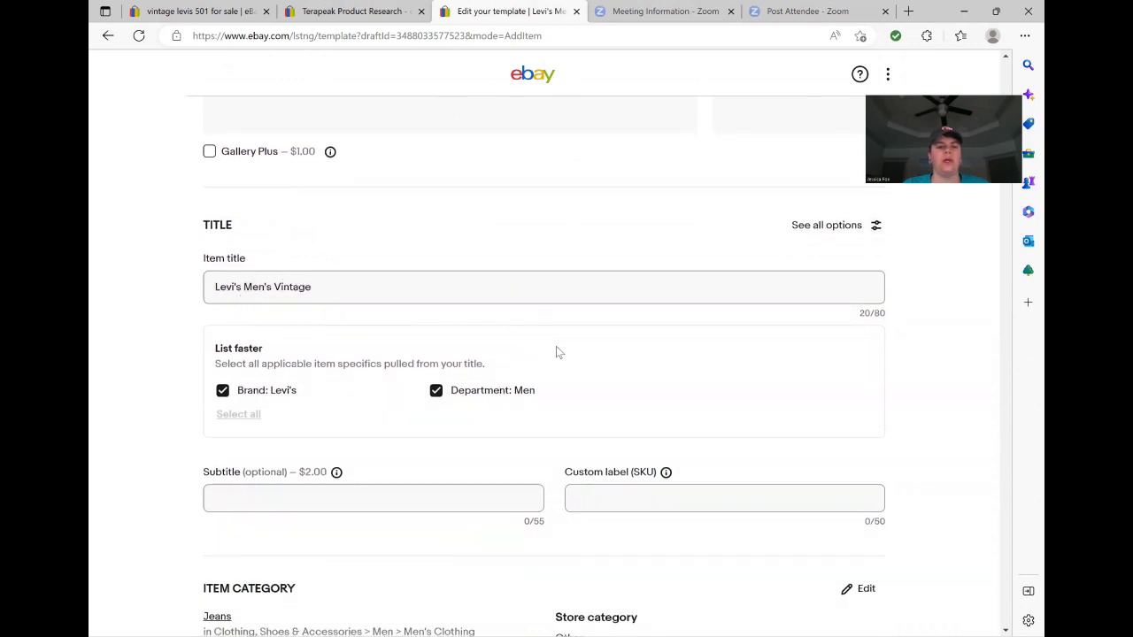
scroll(558, 353, "down", 3)
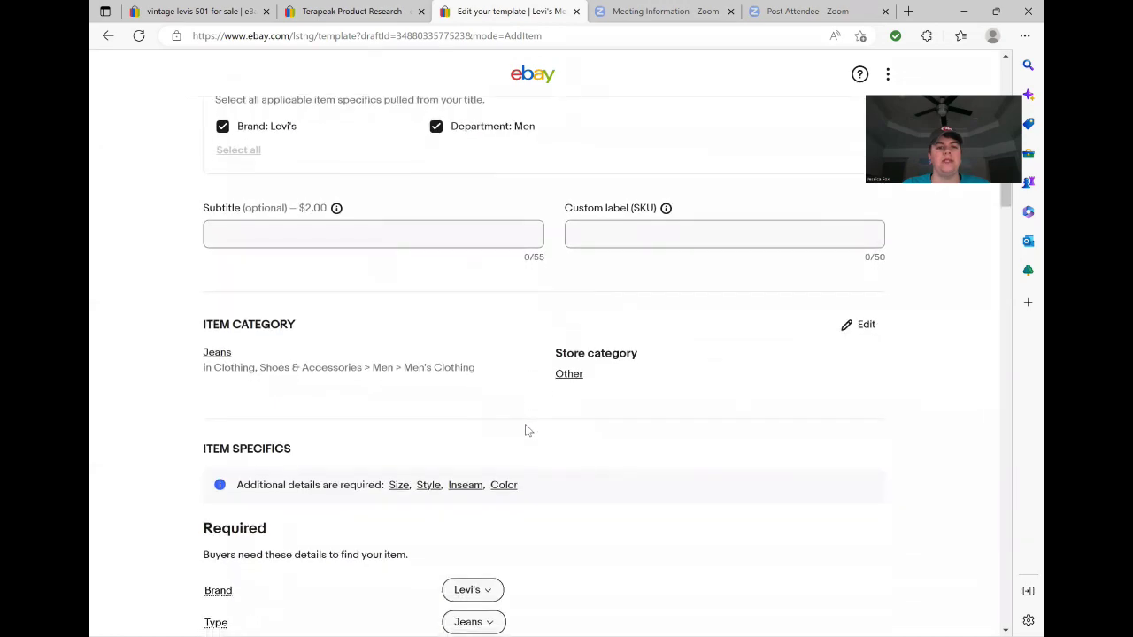
scroll(525, 430, "down", 1)
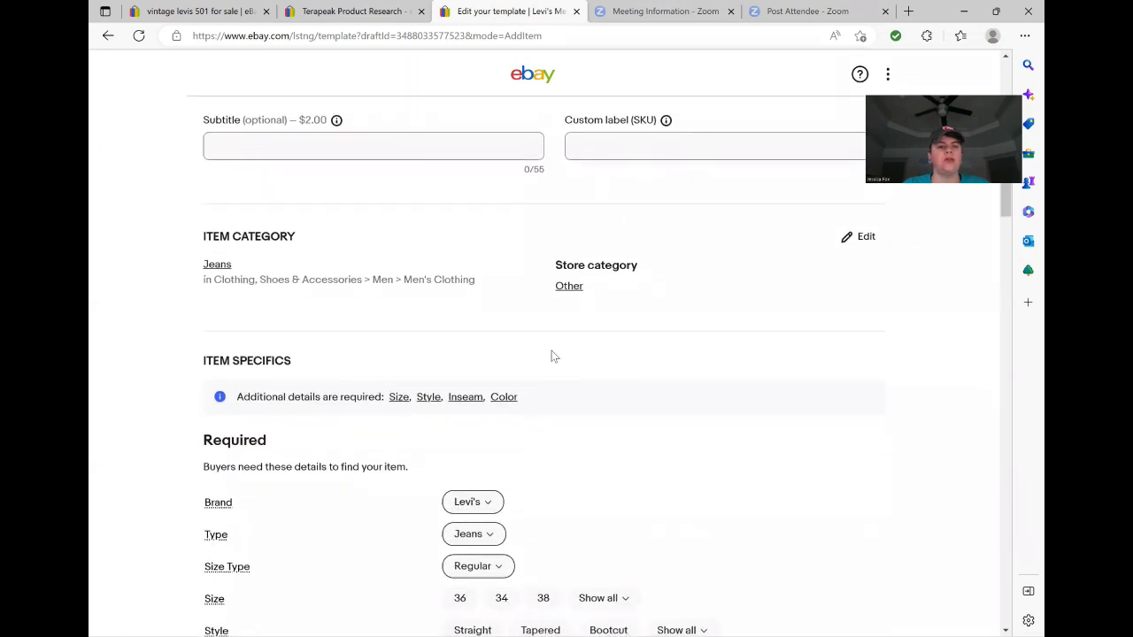
scroll(556, 359, "down", 4)
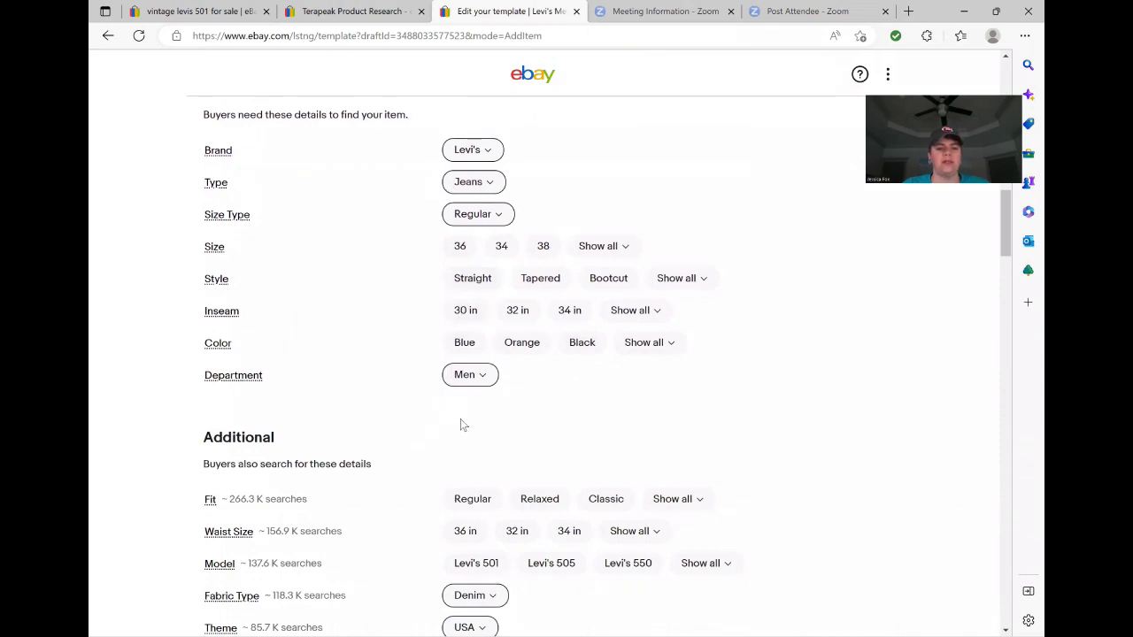
scroll(465, 423, "down", 6)
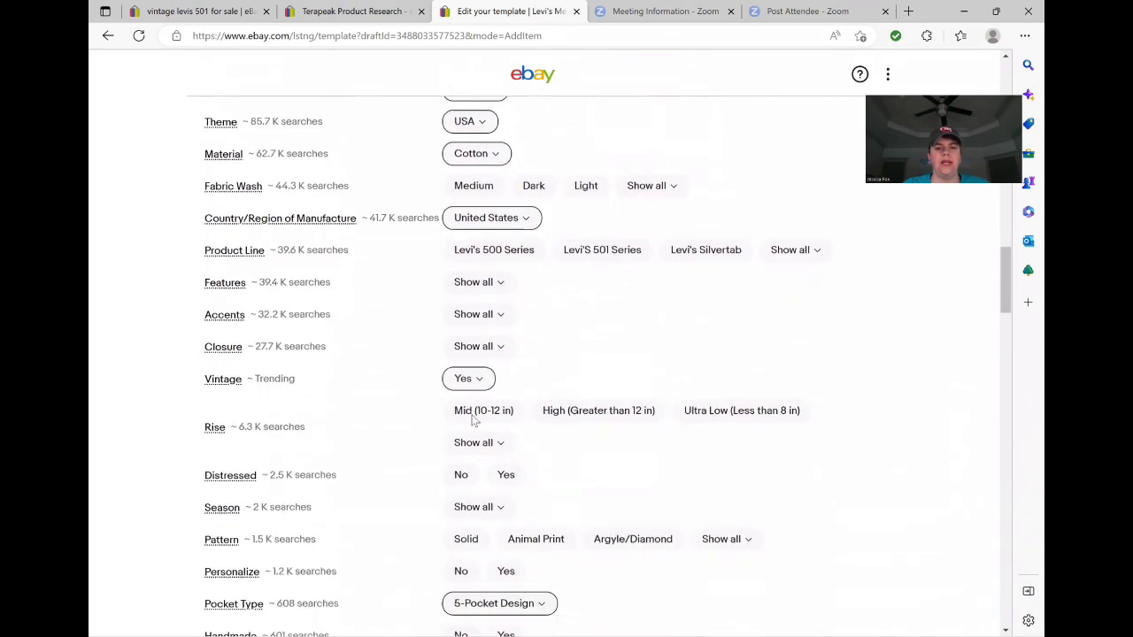
scroll(474, 421, "down", 6)
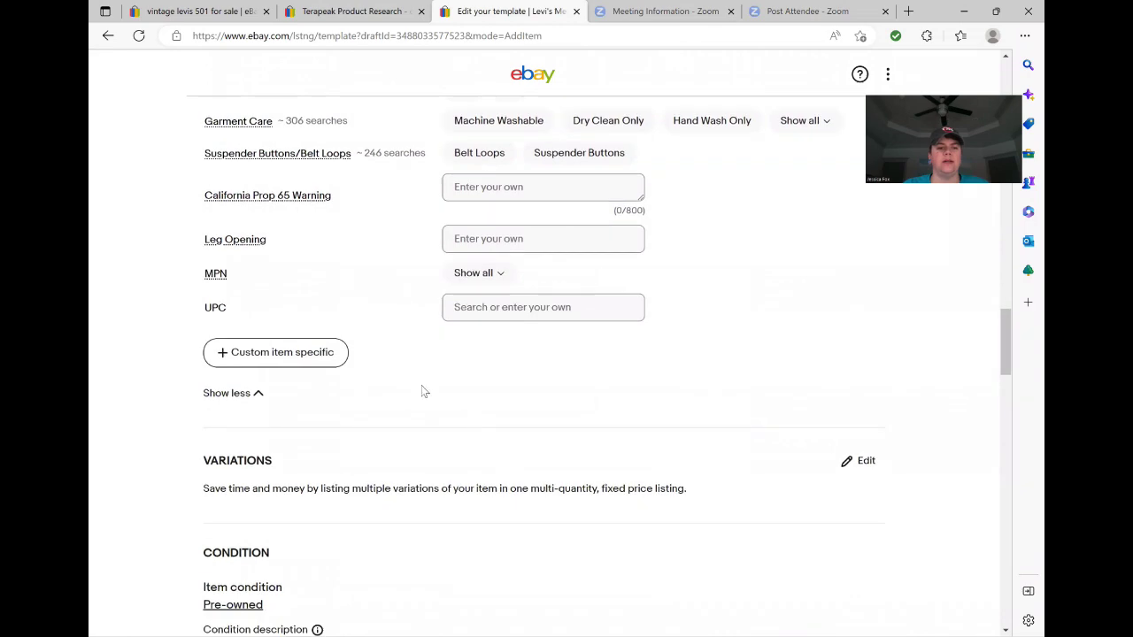
scroll(434, 394, "down", 4)
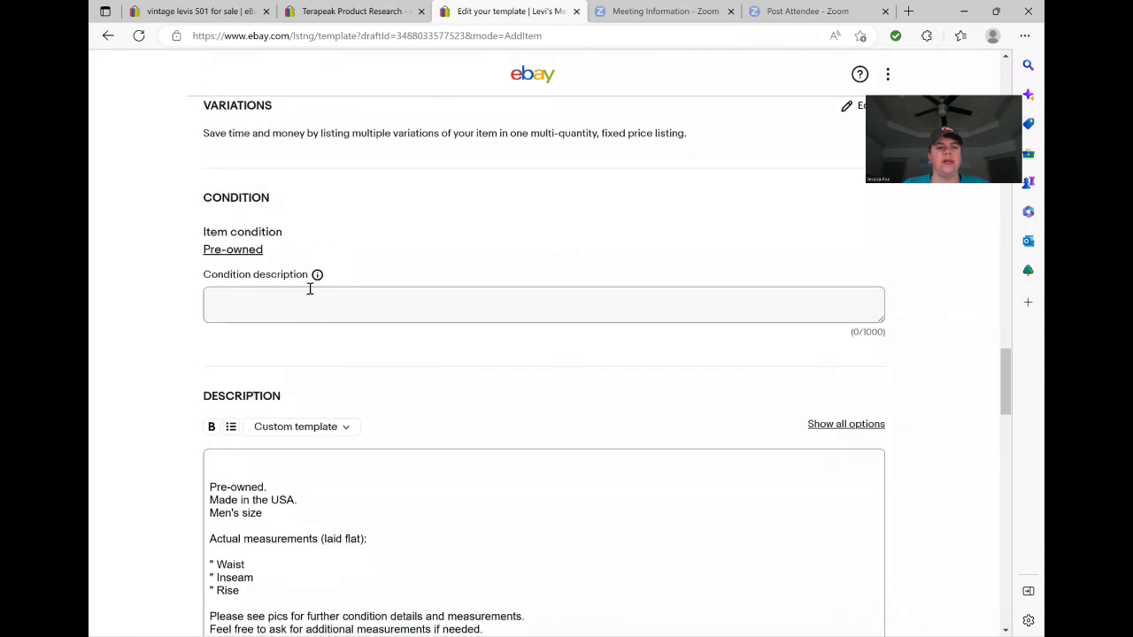
scroll(478, 395, "down", 1)
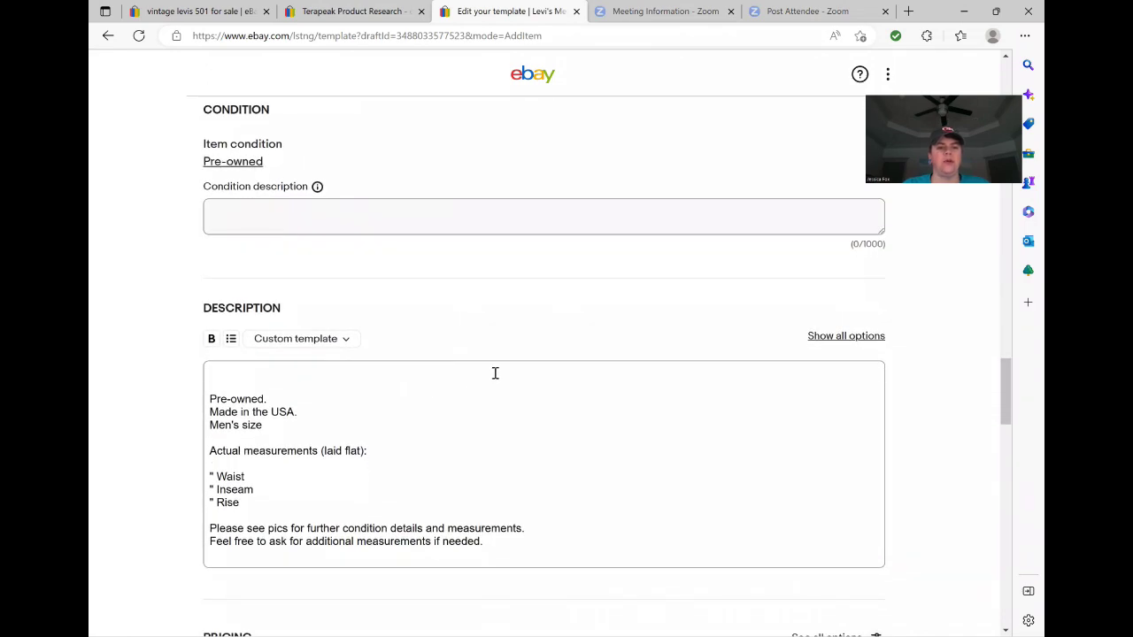
scroll(500, 372, "down", 2)
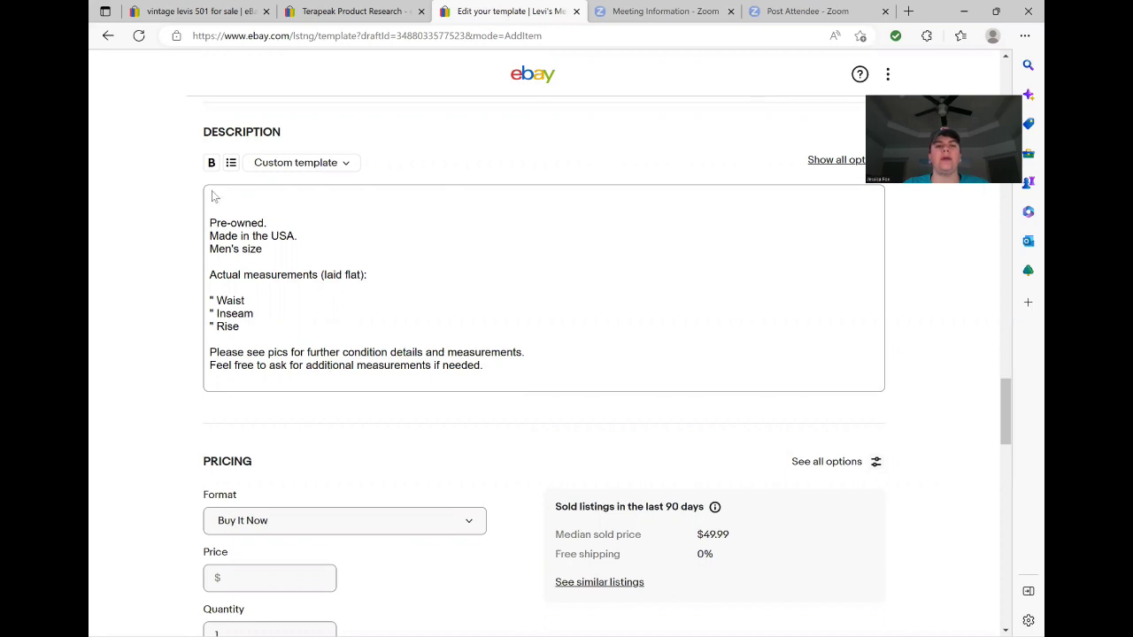
scroll(554, 412, "down", 4)
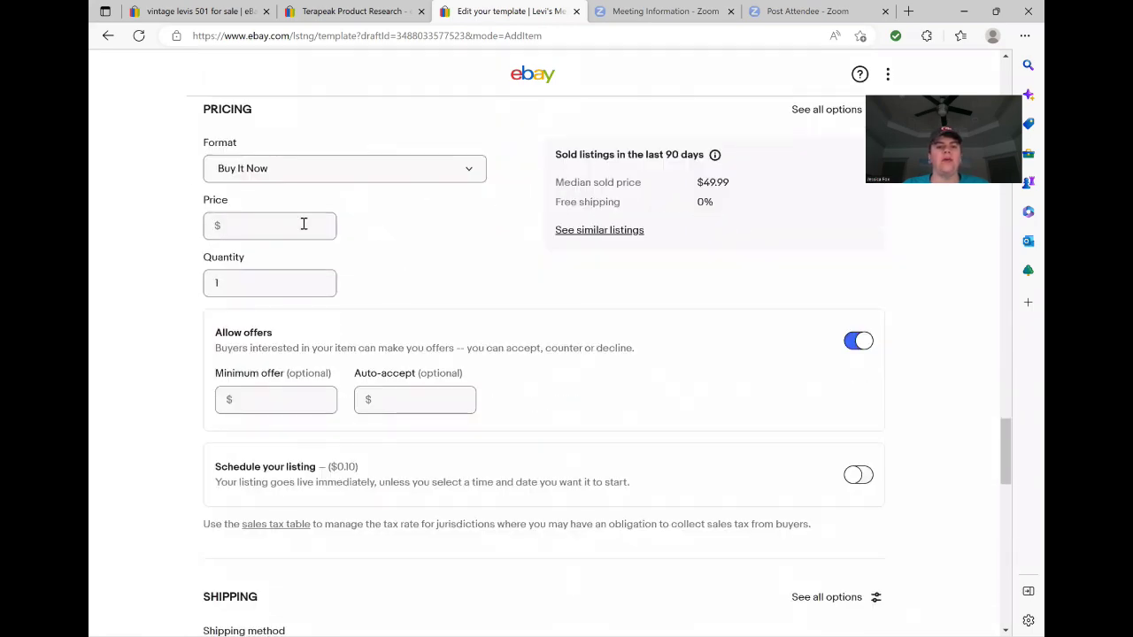
scroll(600, 390, "down", 3)
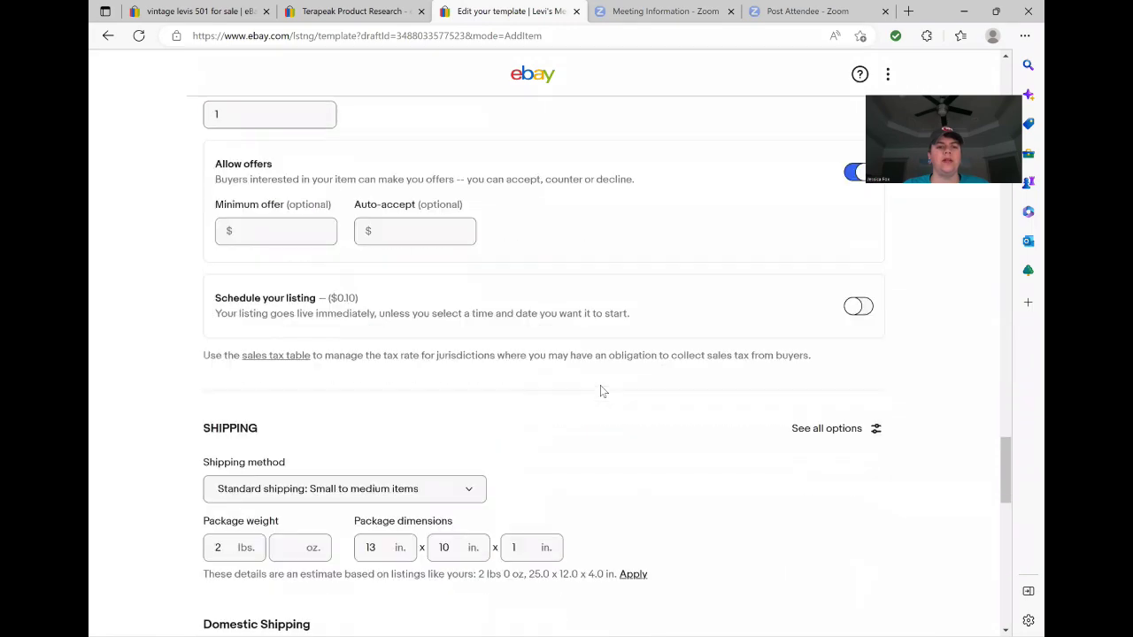
Save the finished listing template.
scroll(601, 391, "down", 6)
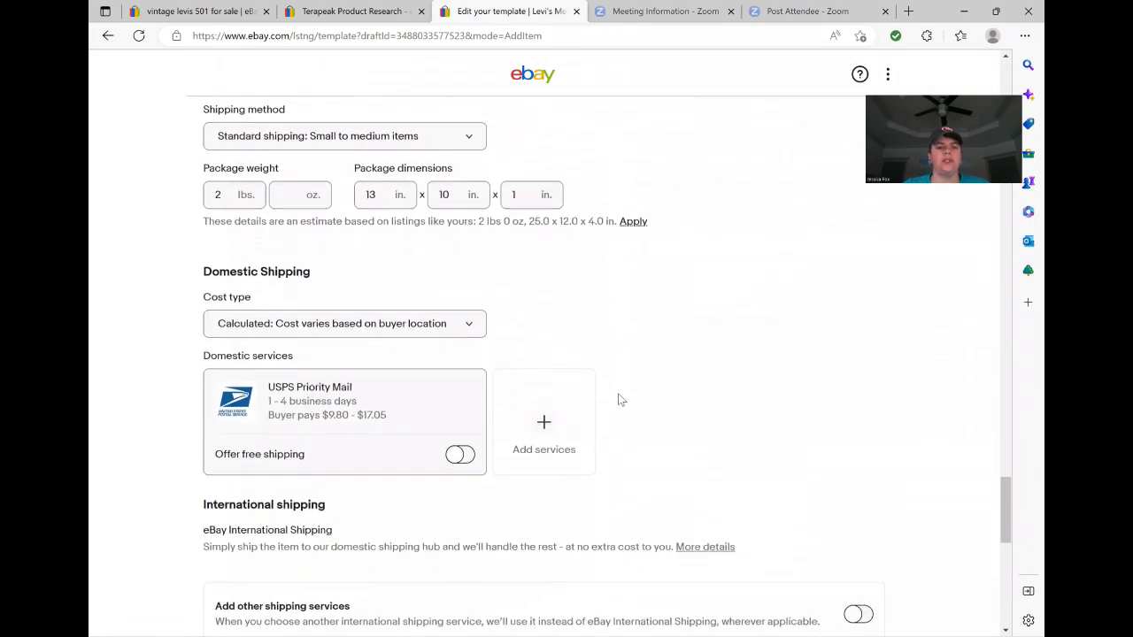
scroll(622, 405, "down", 5)
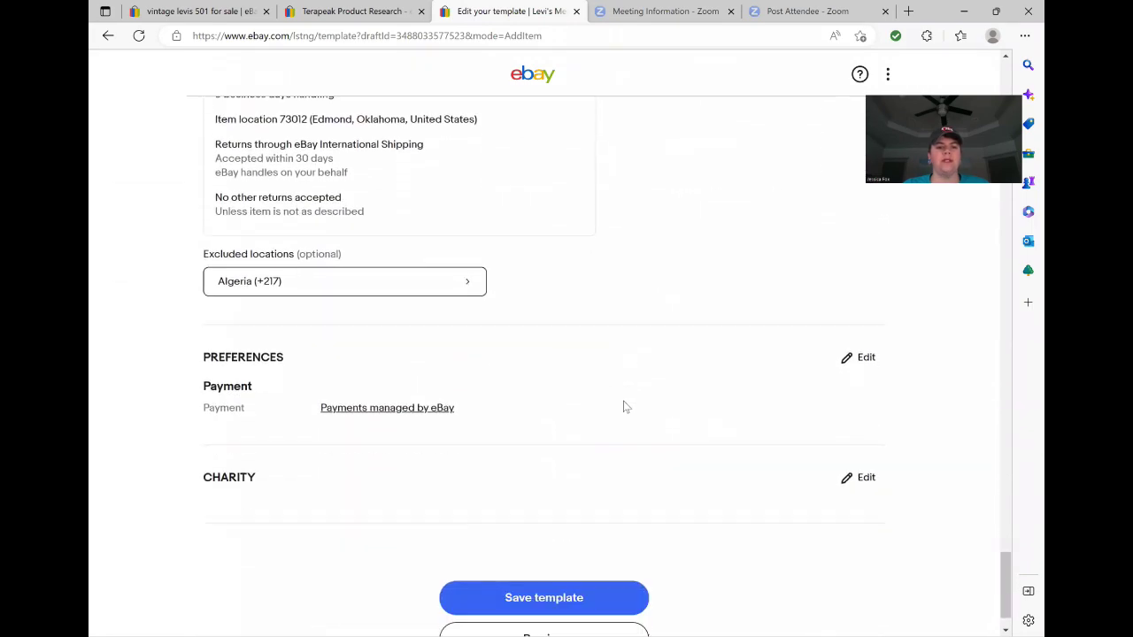
left_click(564, 538)
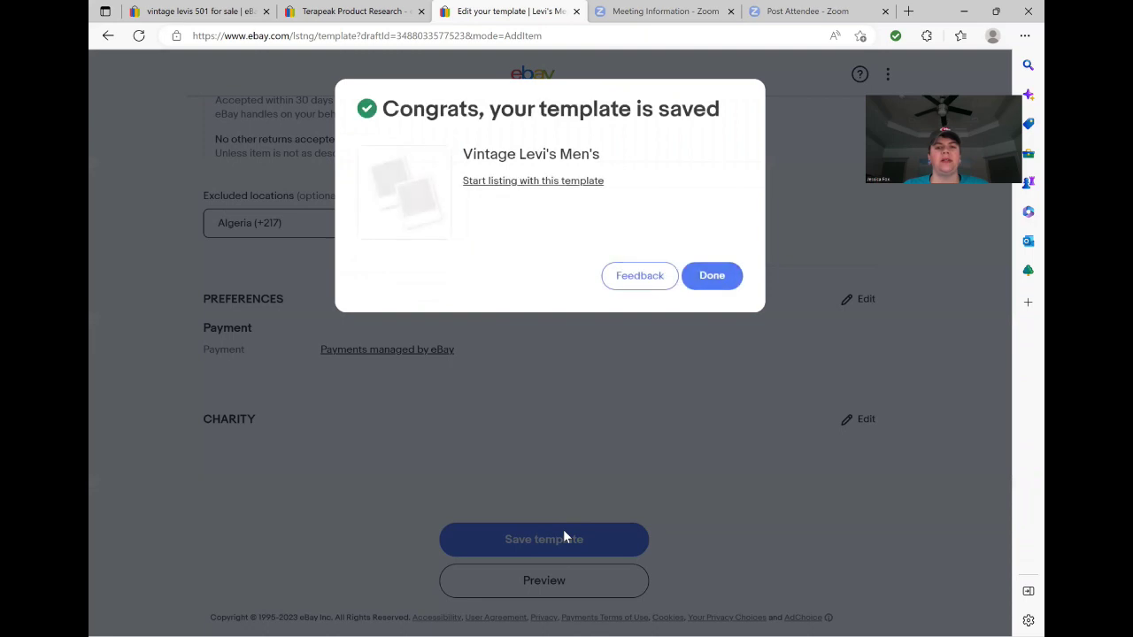
Close the save confirmation and create a new listing from the Vintage Levi's Men's template.
left_click(717, 278)
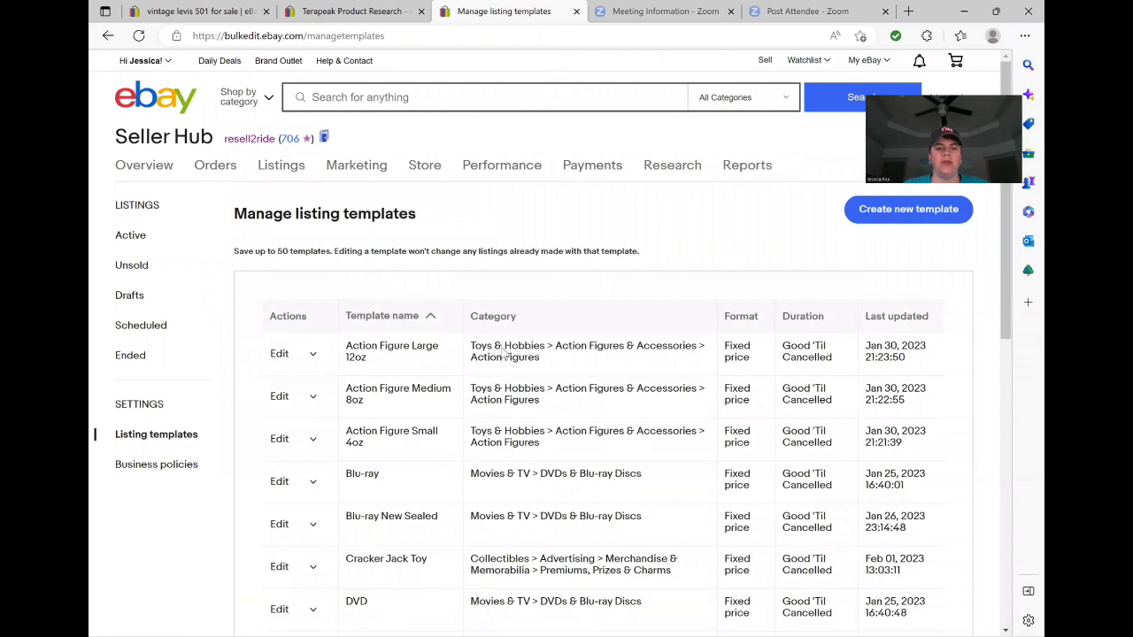
scroll(507, 354, "down", 2)
scroll(390, 354, "down", 5)
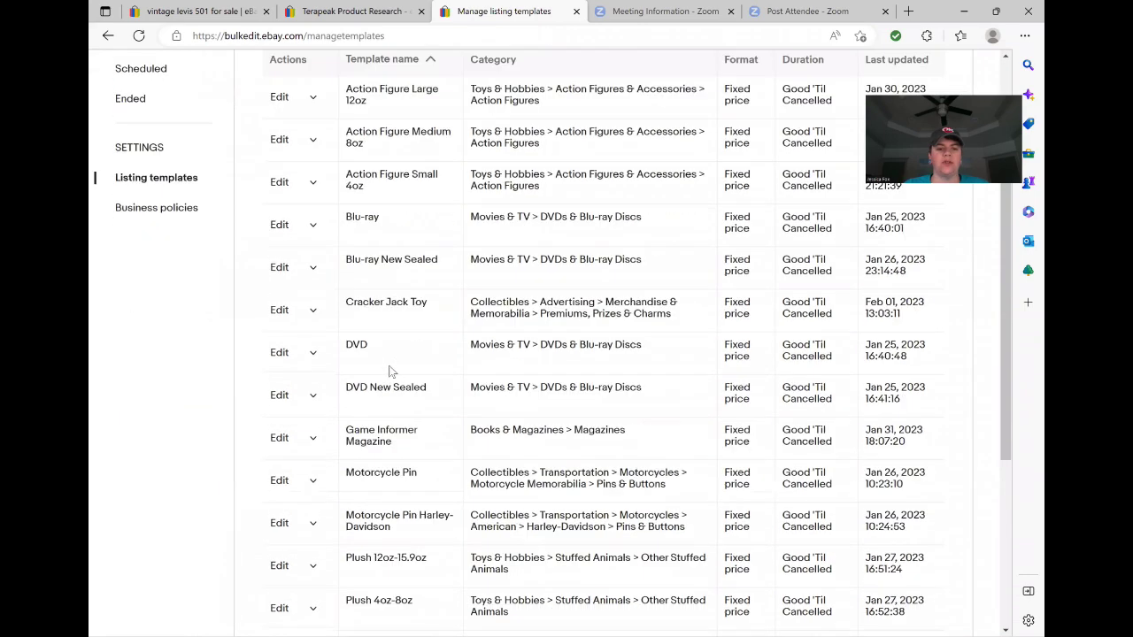
scroll(420, 523, "down", 1)
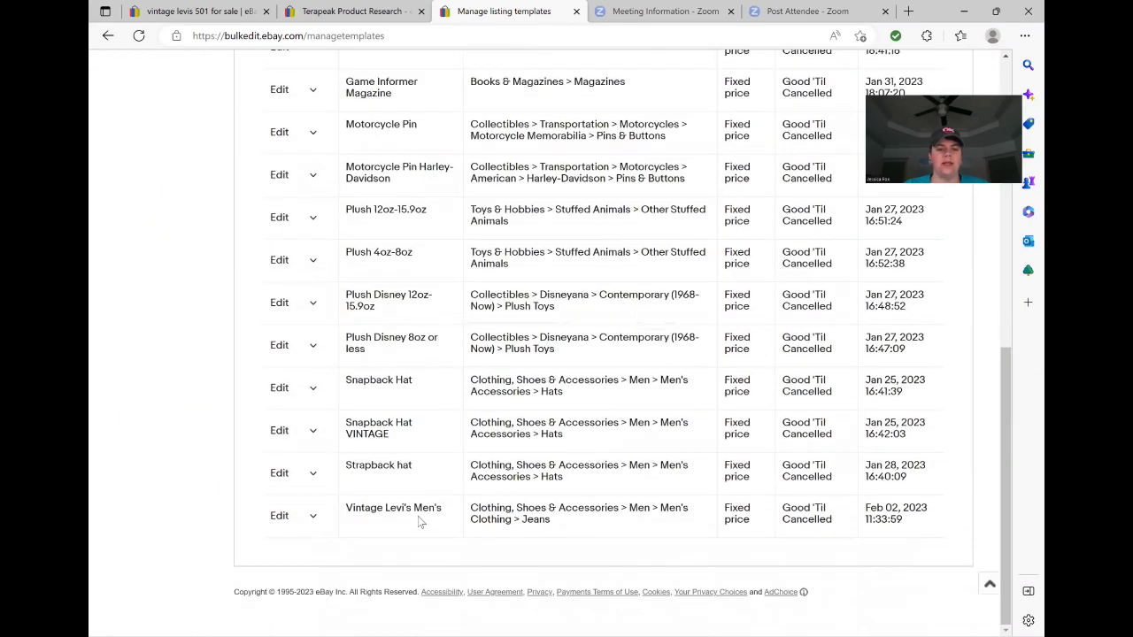
left_click(313, 518)
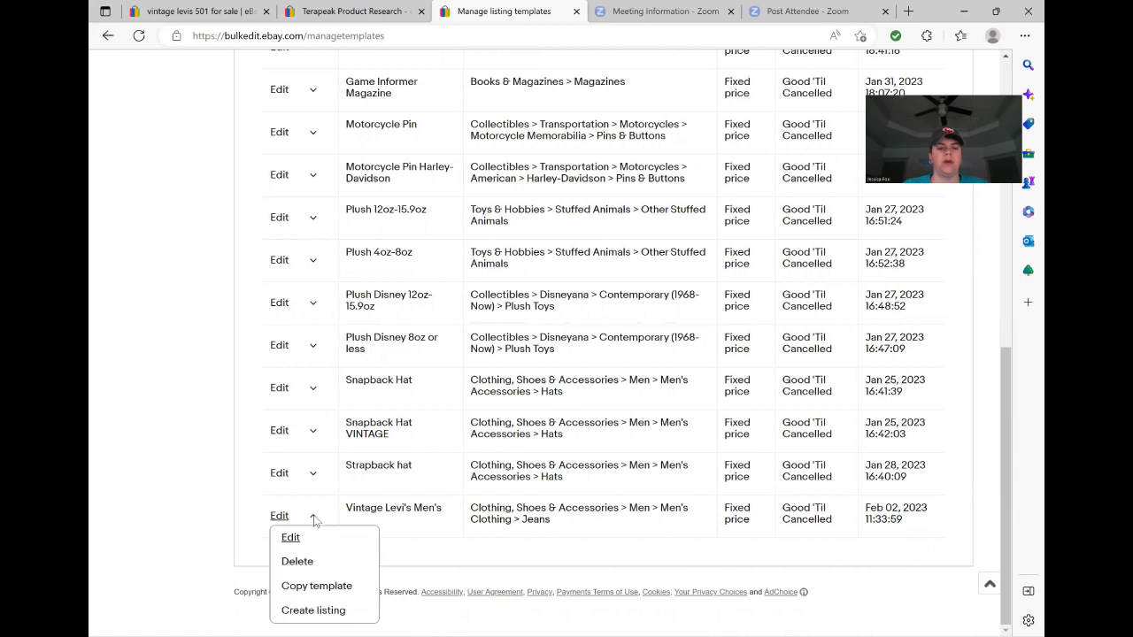
left_click(315, 611)
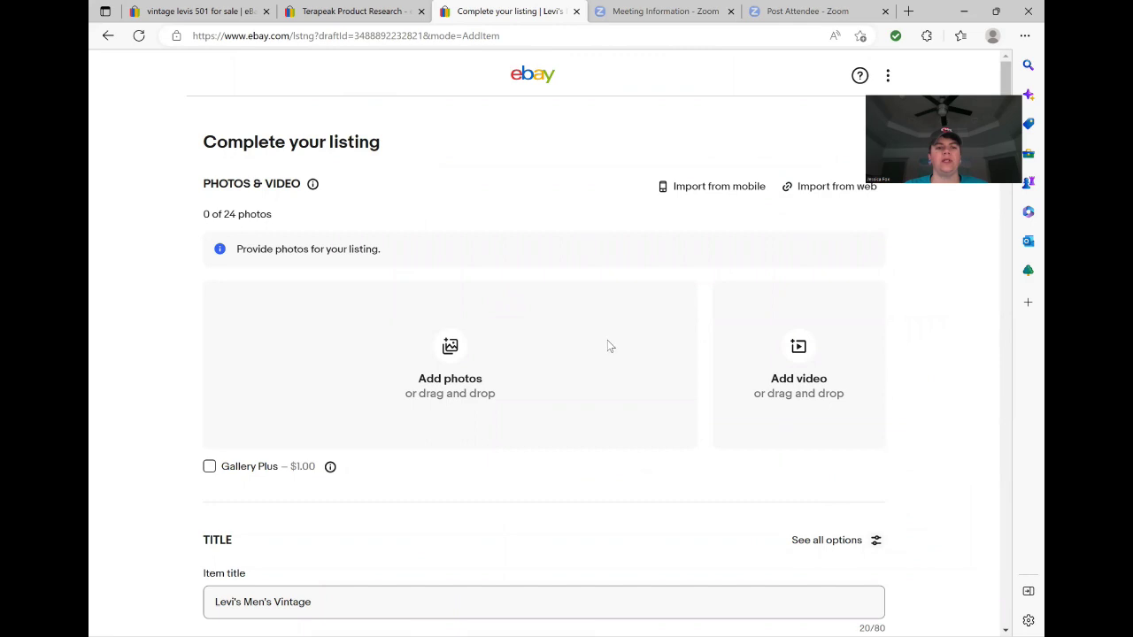
Insert the model, item type and size "501 Jeans 34x32" after "Levi's" in the listing's item title.
scroll(606, 342, "down", 2)
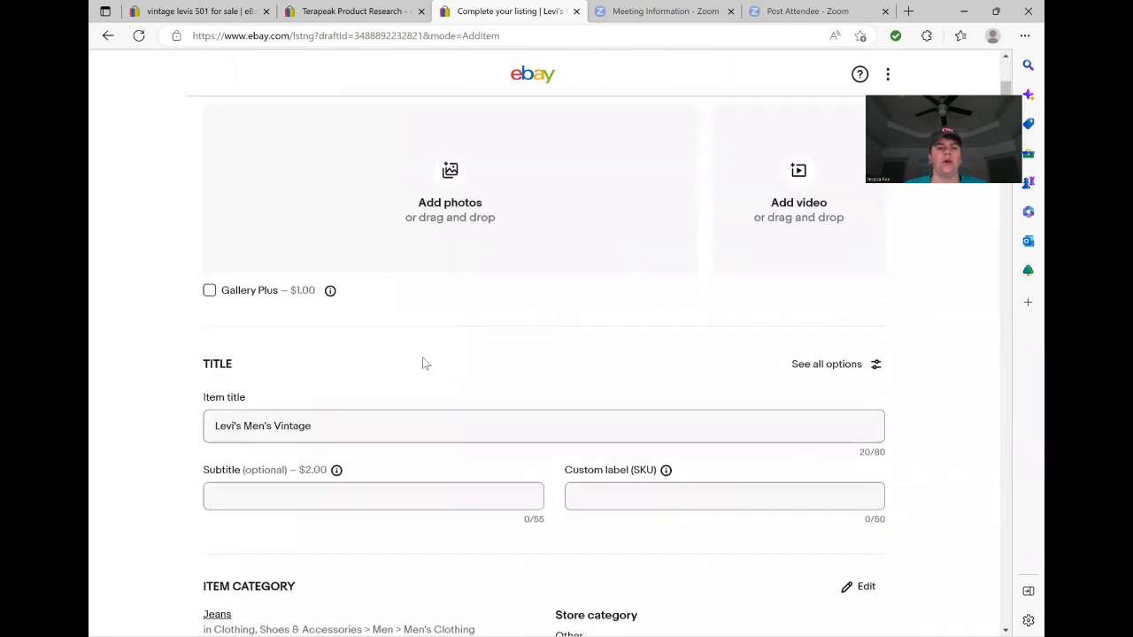
scroll(434, 336, "down", 1)
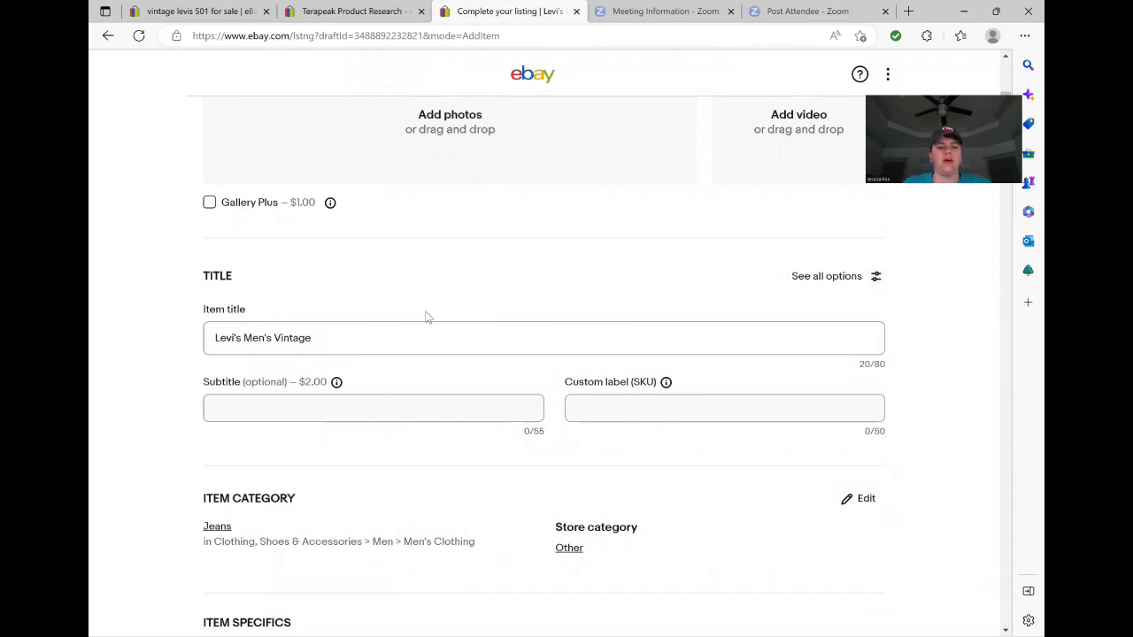
type("50")
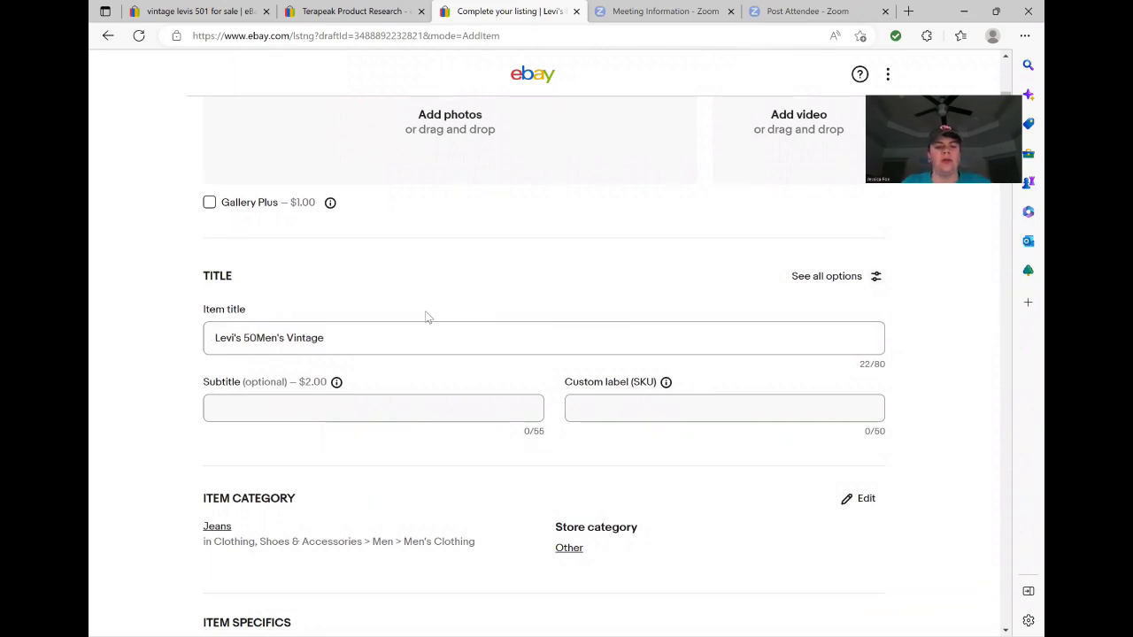
type("1 ")
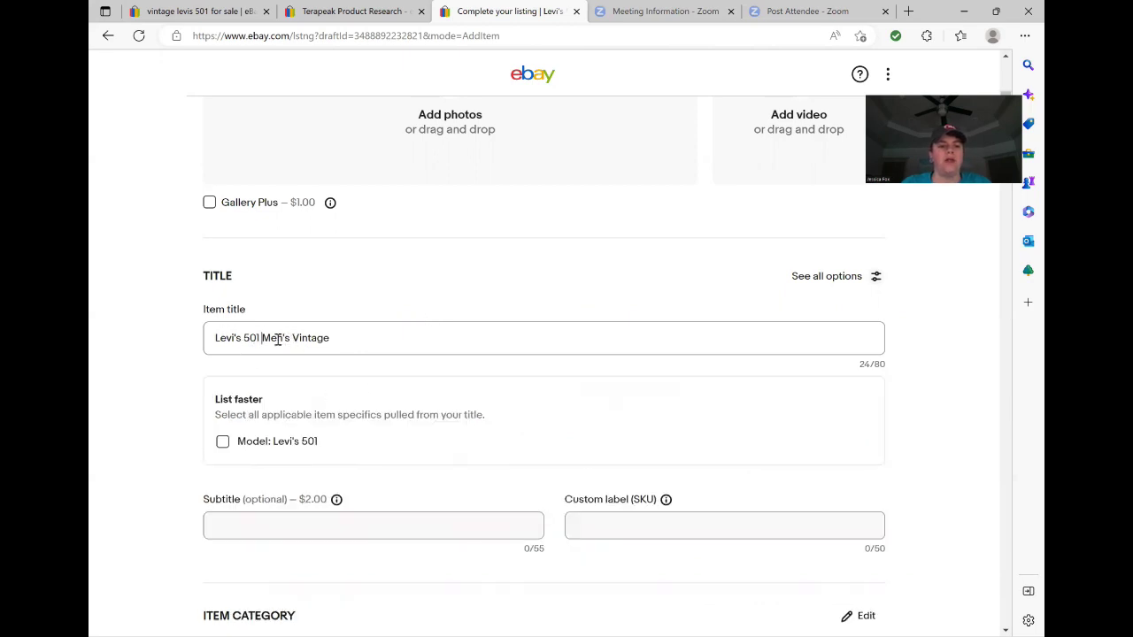
type("Jeans")
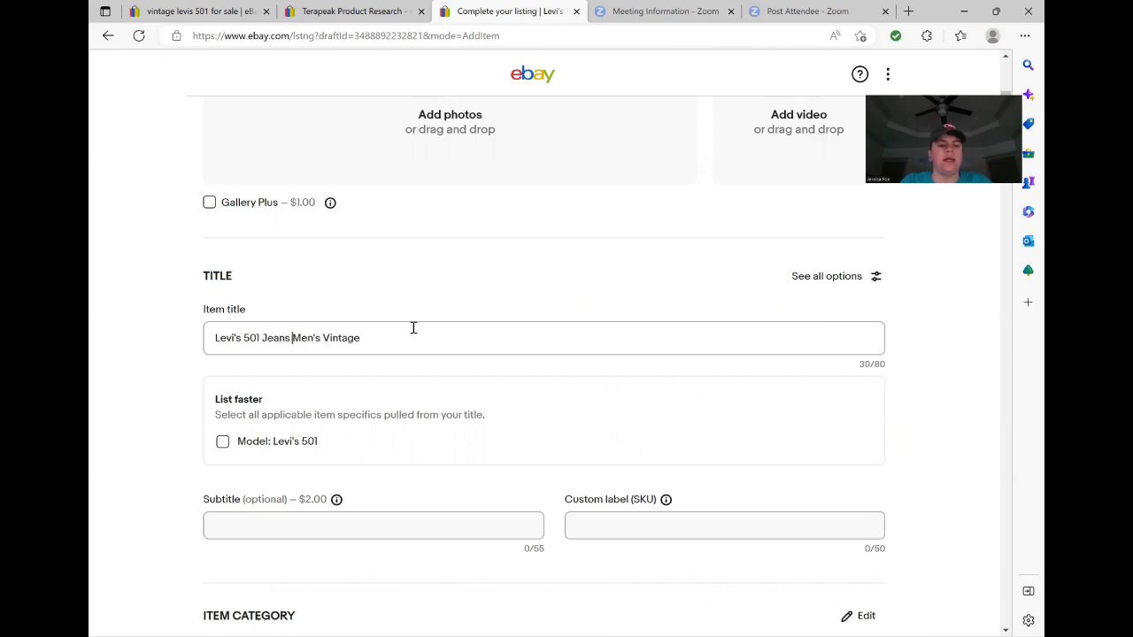
type(" Sl")
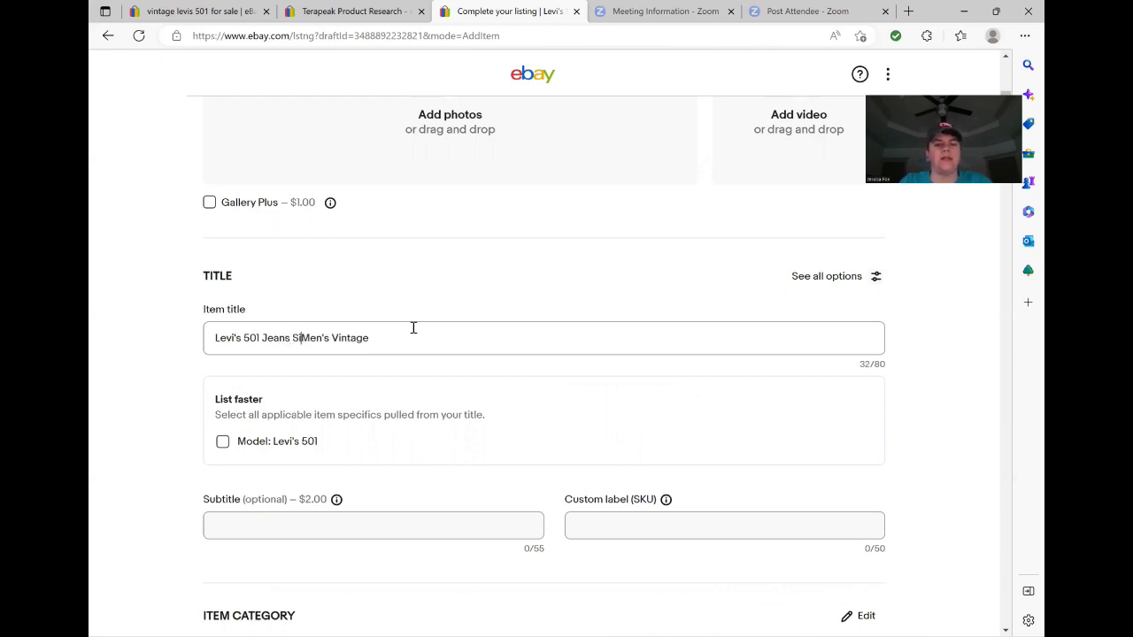
key("BackSpace")
key("BackSpace")
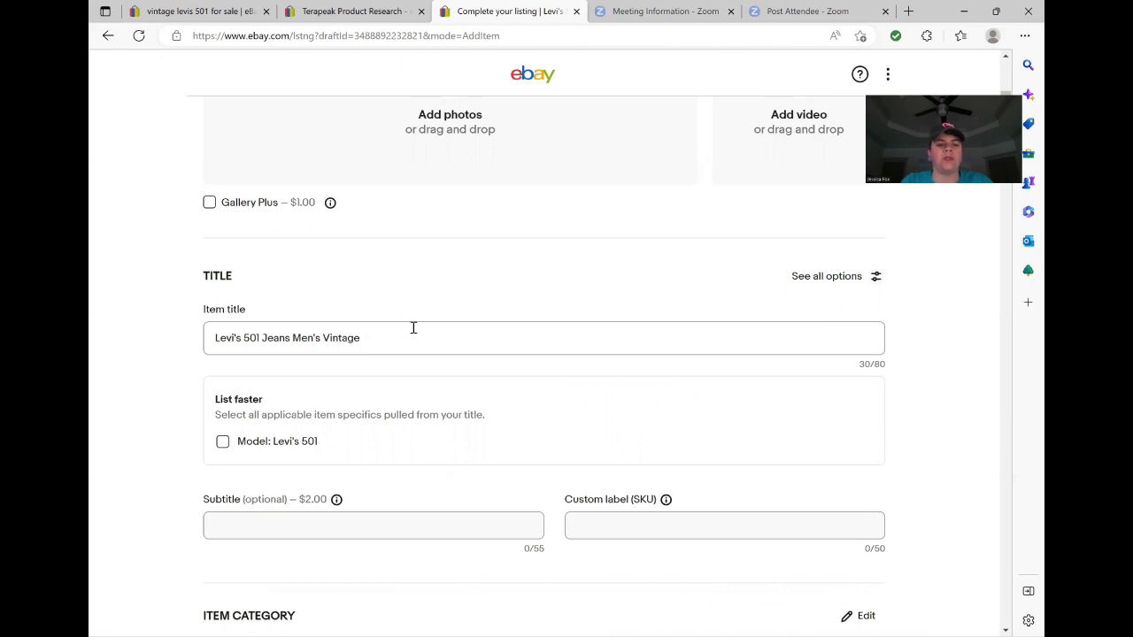
type("34")
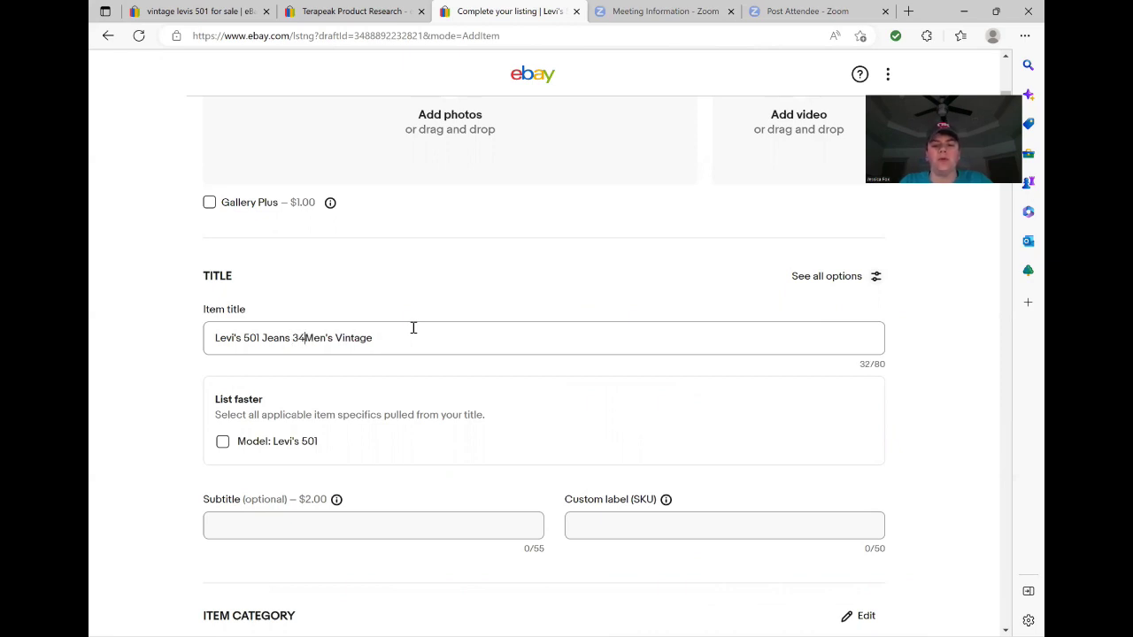
type("x32")
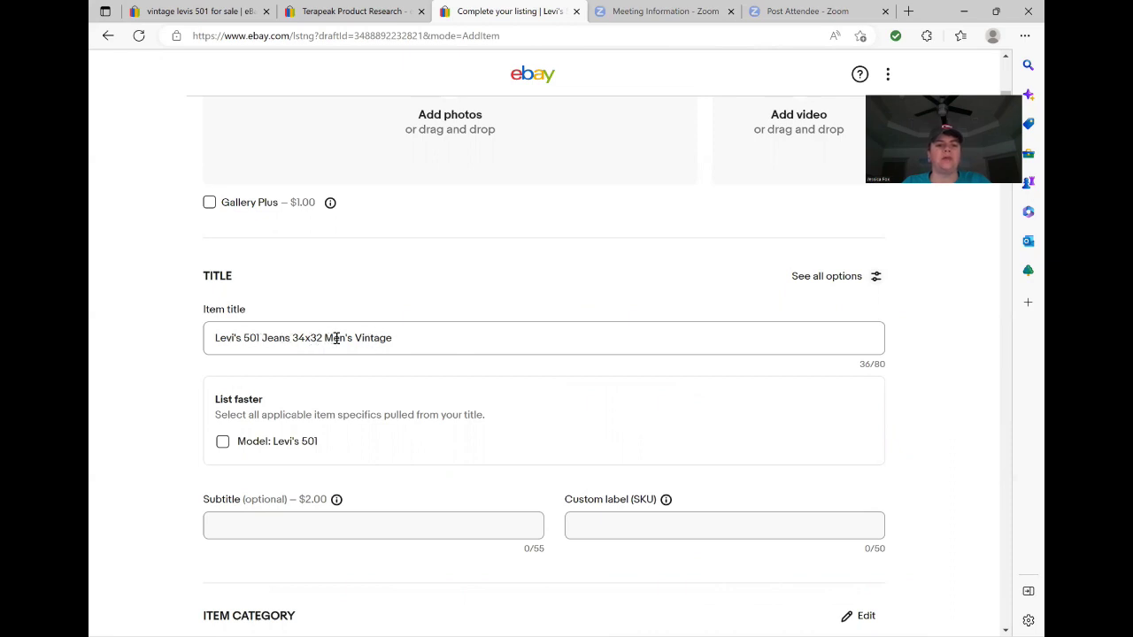
Append the keywords "Distressed USA Blue" to the end of the item title.
left_click(390, 339)
type("Dist")
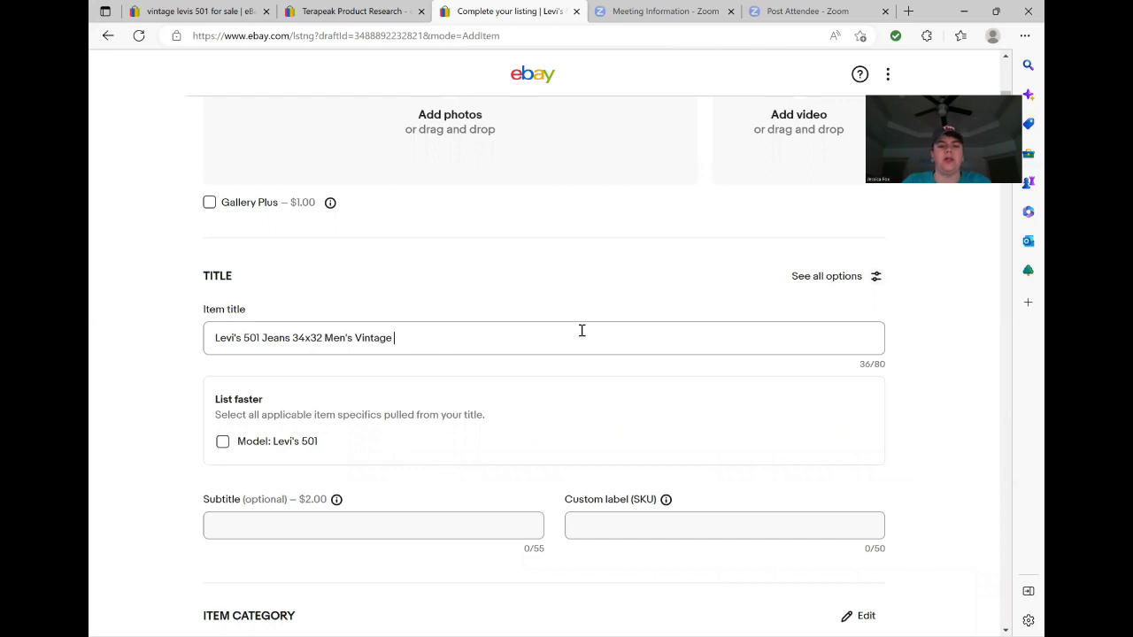
type("ress")
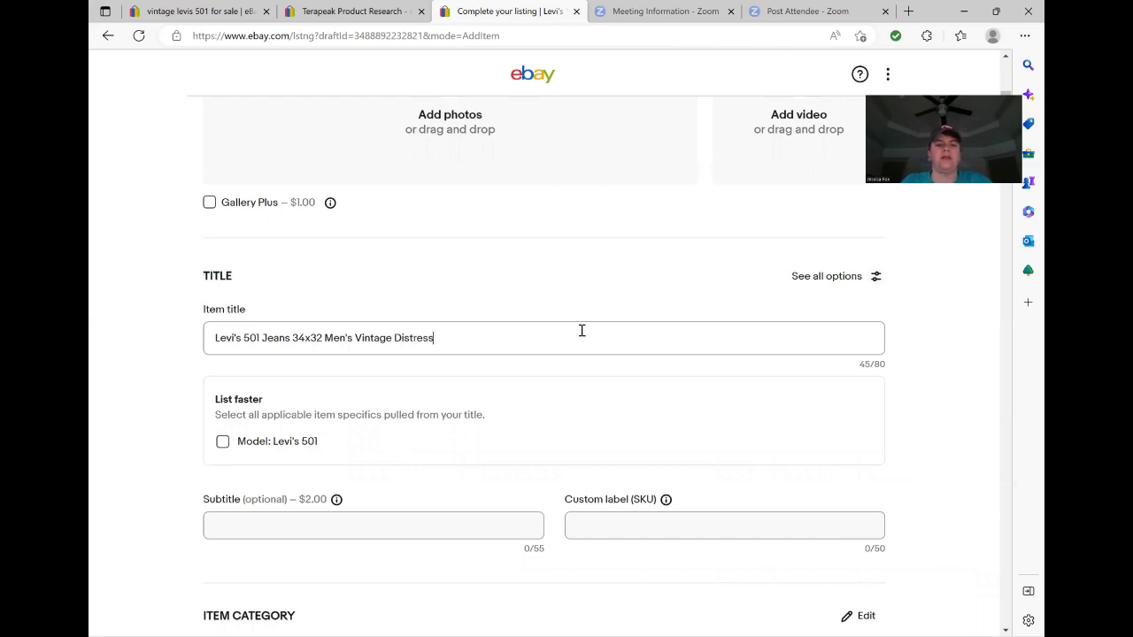
type("ed USA Bl")
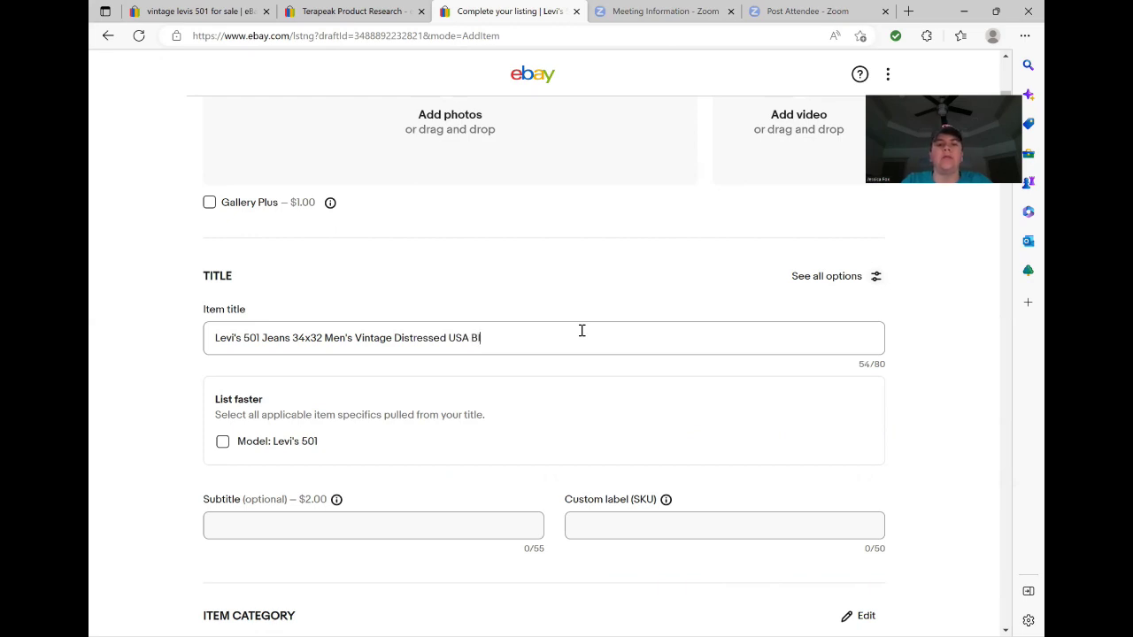
type("uee")
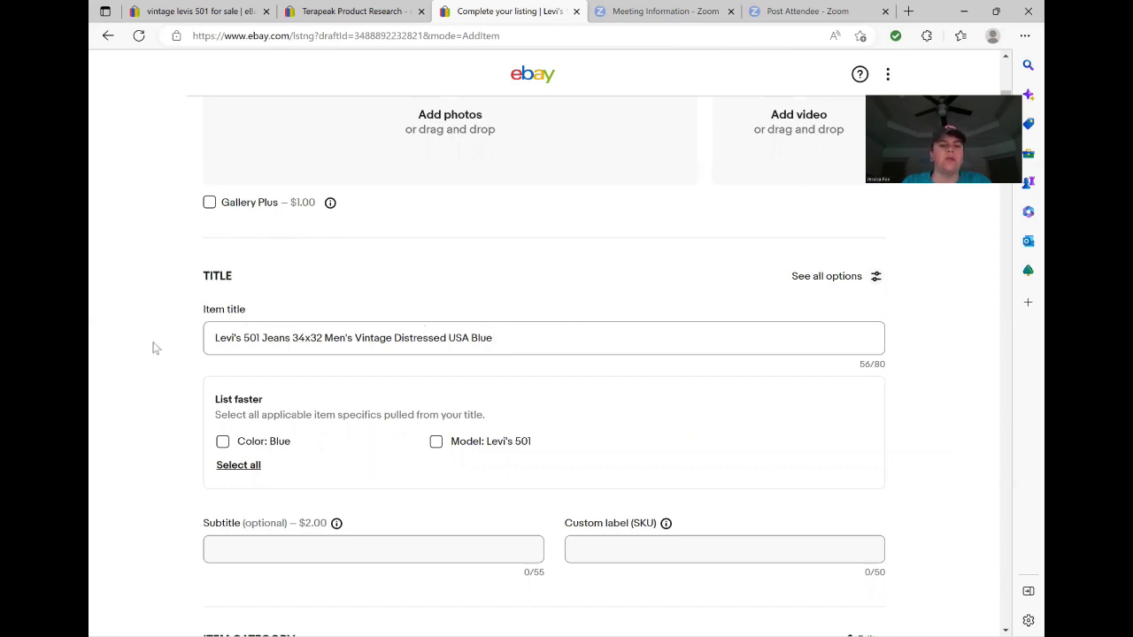
Set the listing's custom label (SKU) to 0001.
scroll(375, 430, "down", 2)
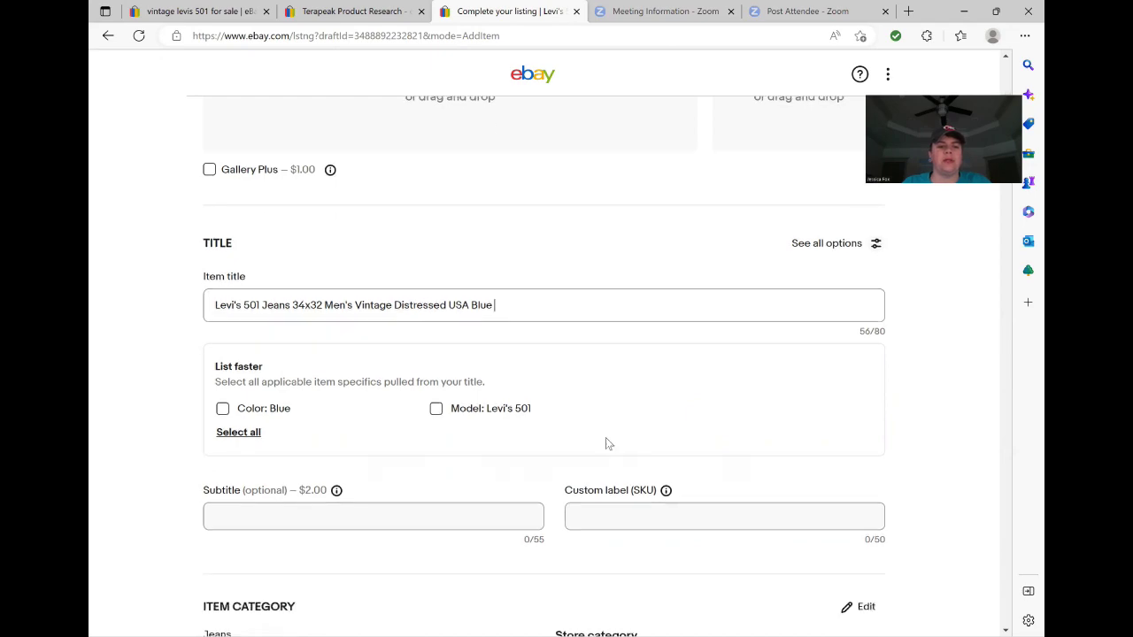
scroll(440, 409, "down", 4)
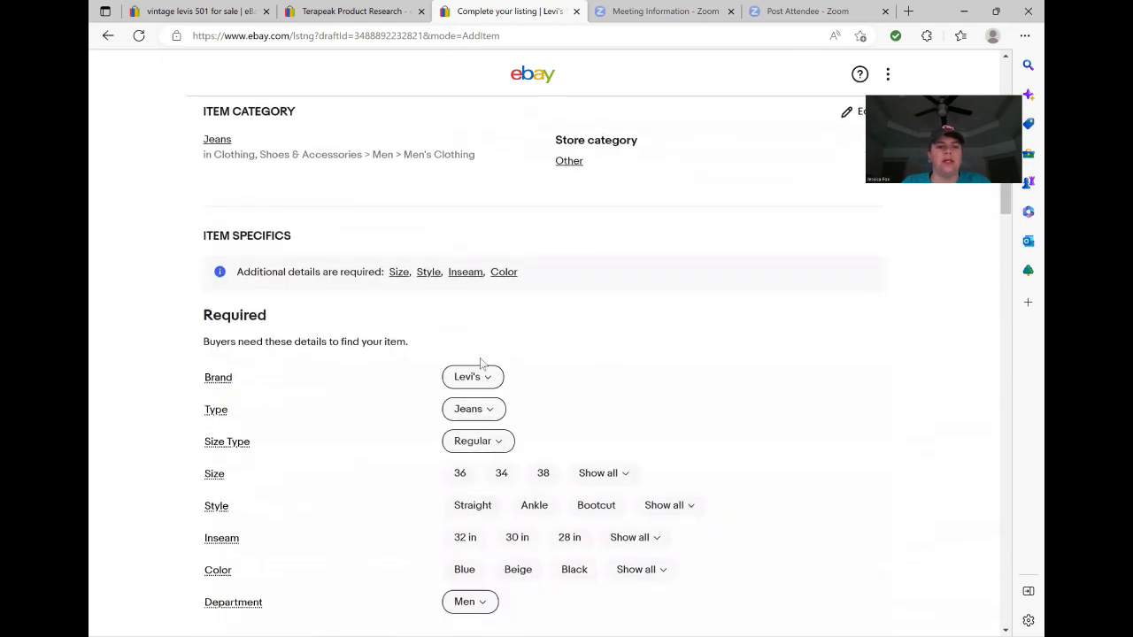
scroll(481, 359, "up", 3)
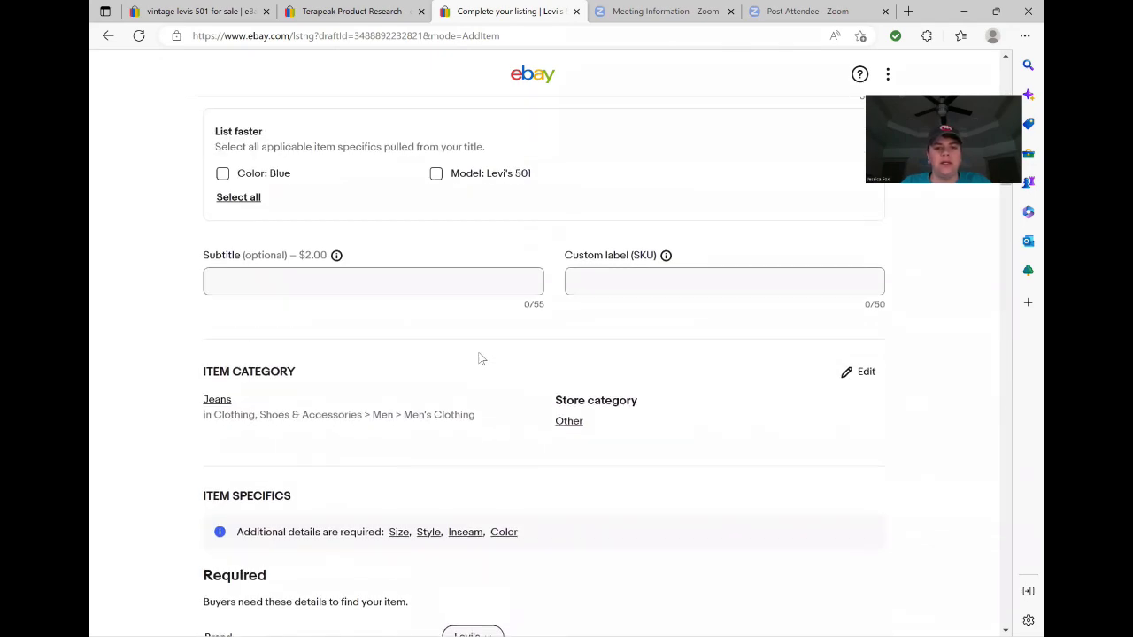
left_click(619, 284)
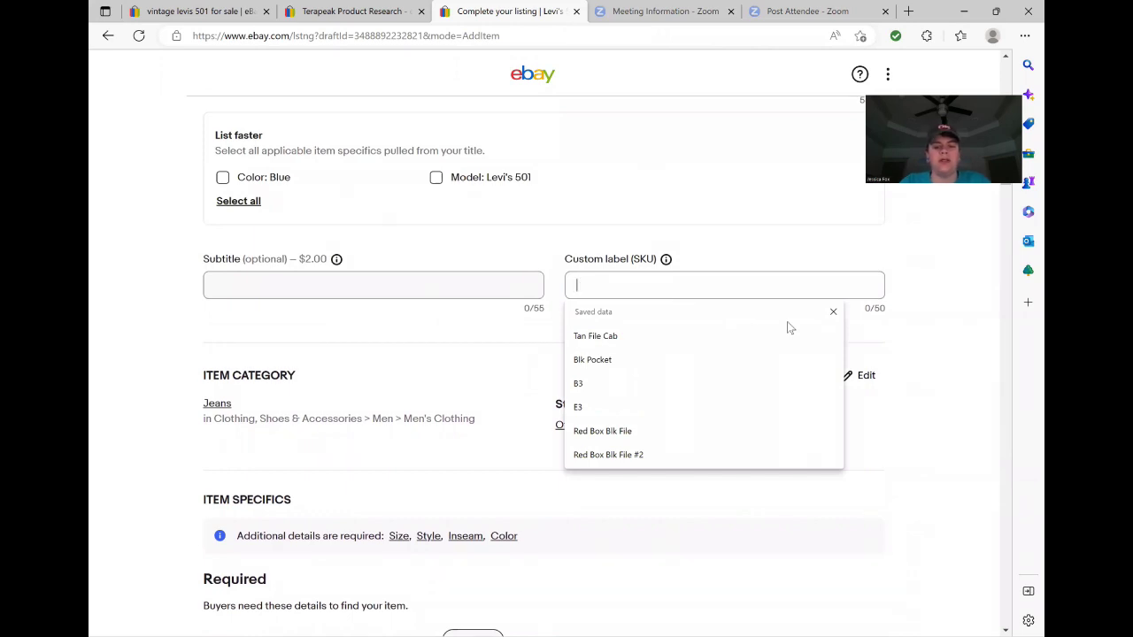
type("0001")
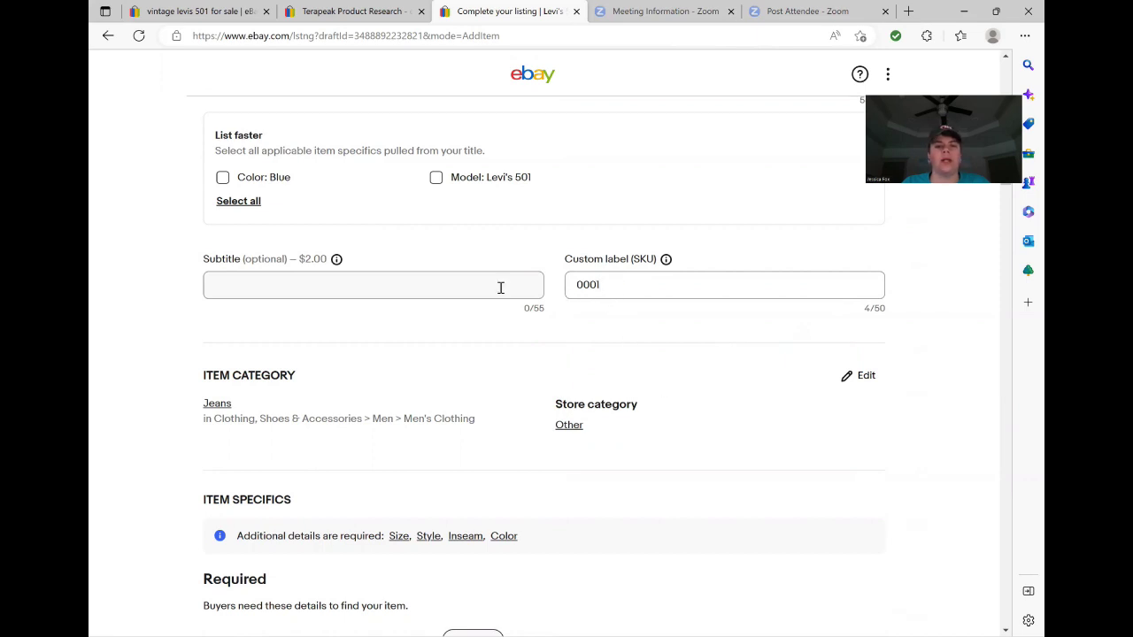
Fill in the missing required item specifics with size 34, style Straight, inseam 32 in and color Blue.
scroll(632, 346, "down", 2)
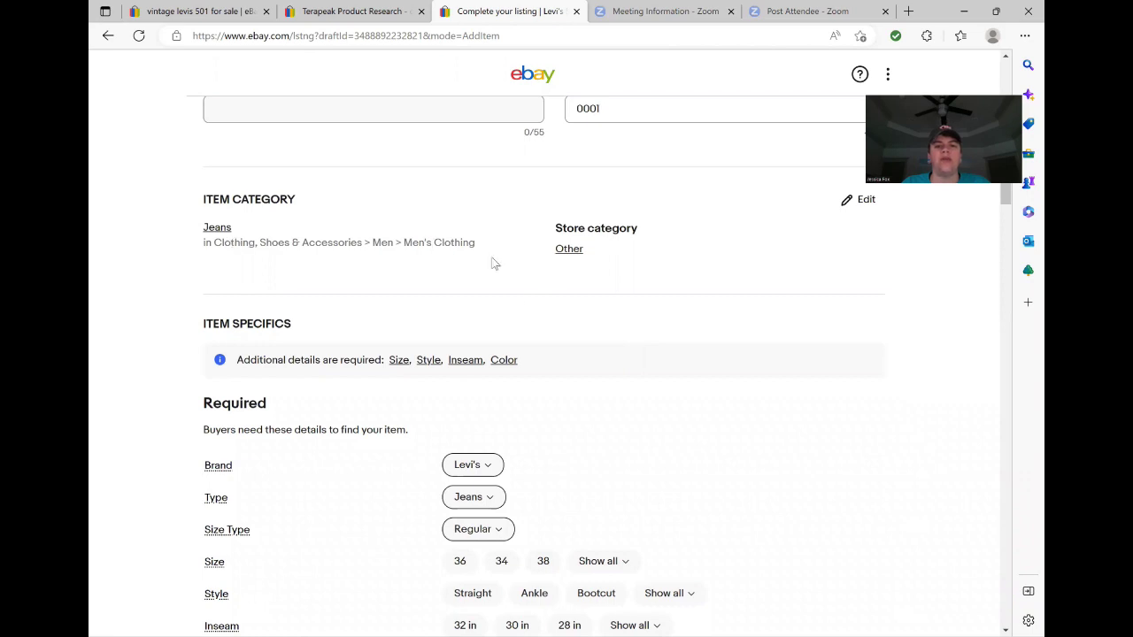
scroll(494, 263, "down", 2)
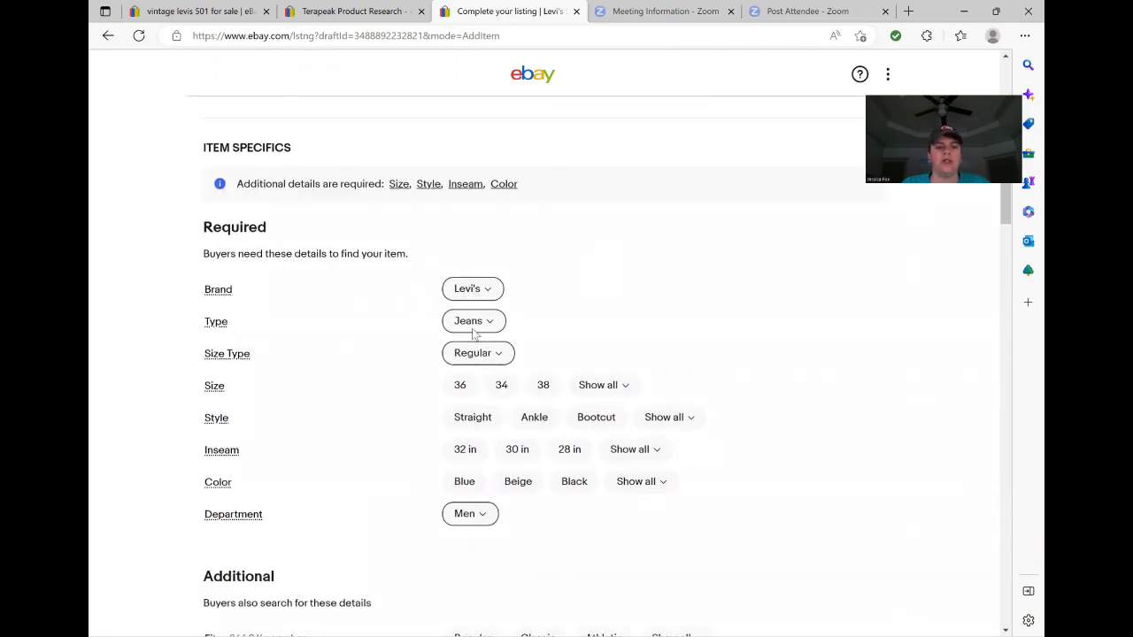
scroll(584, 361, "up", 2)
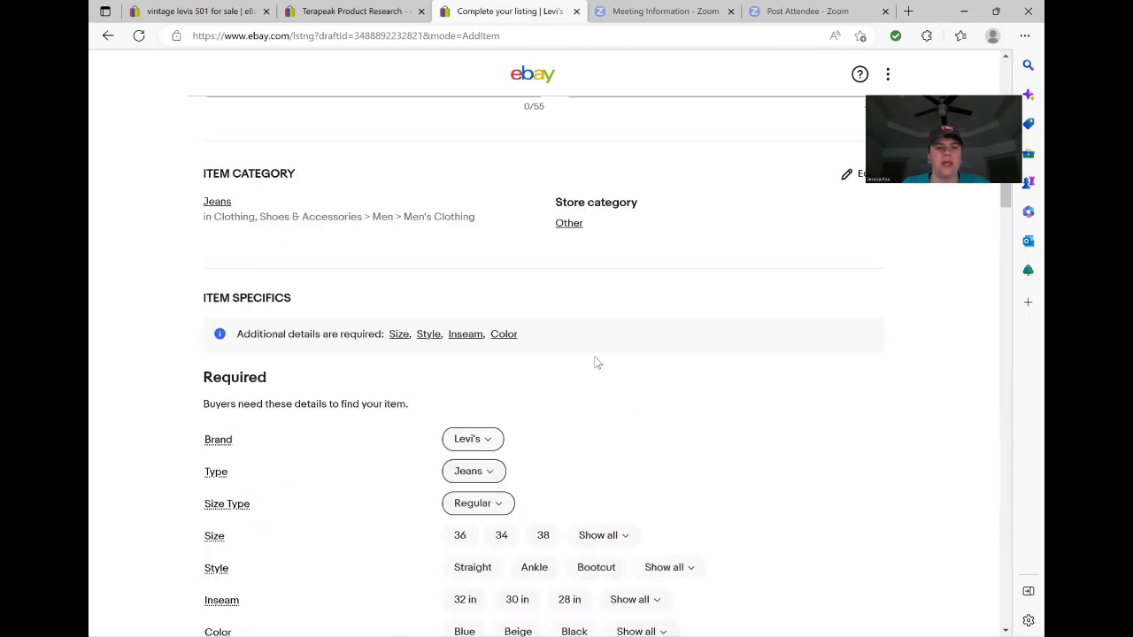
scroll(596, 361, "up", 4)
scroll(602, 366, "down", 6)
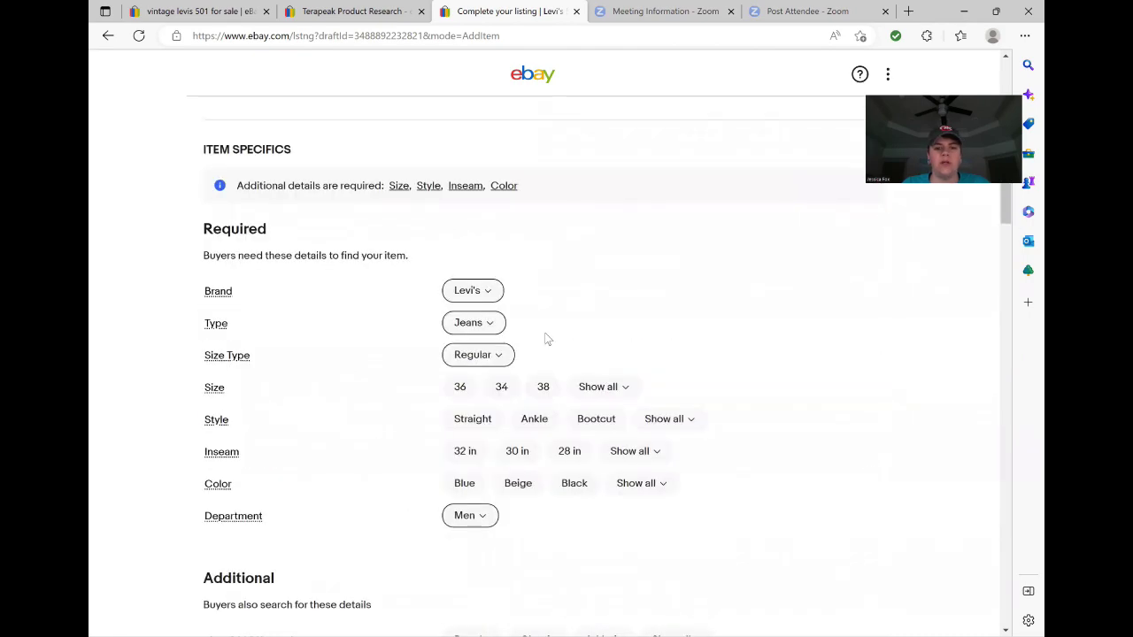
scroll(531, 292, "down", 2)
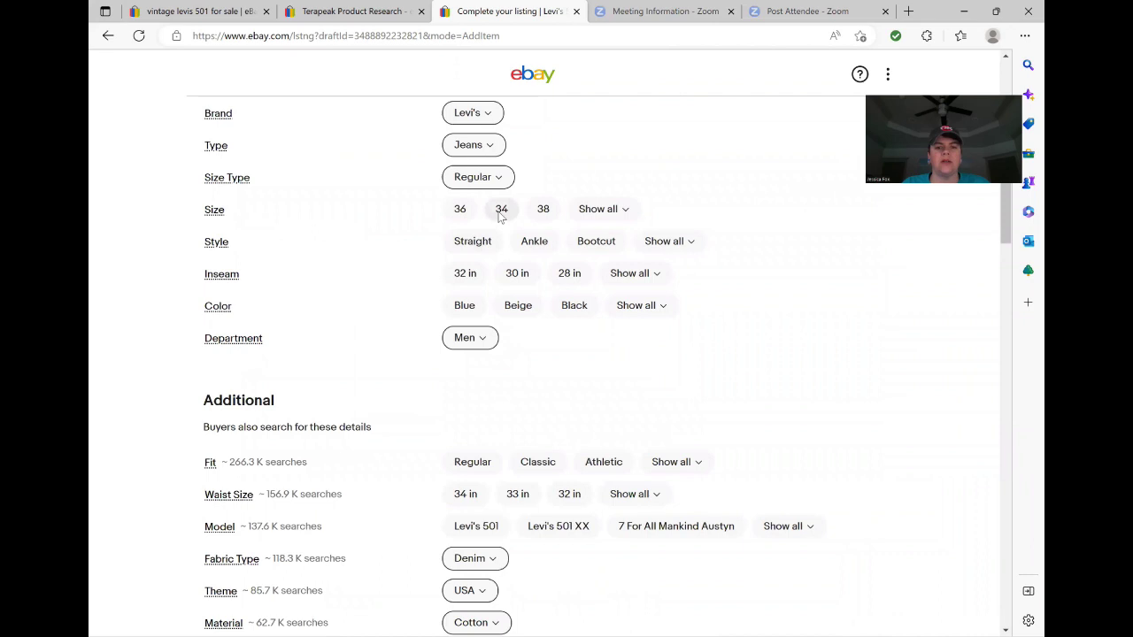
left_click(501, 210)
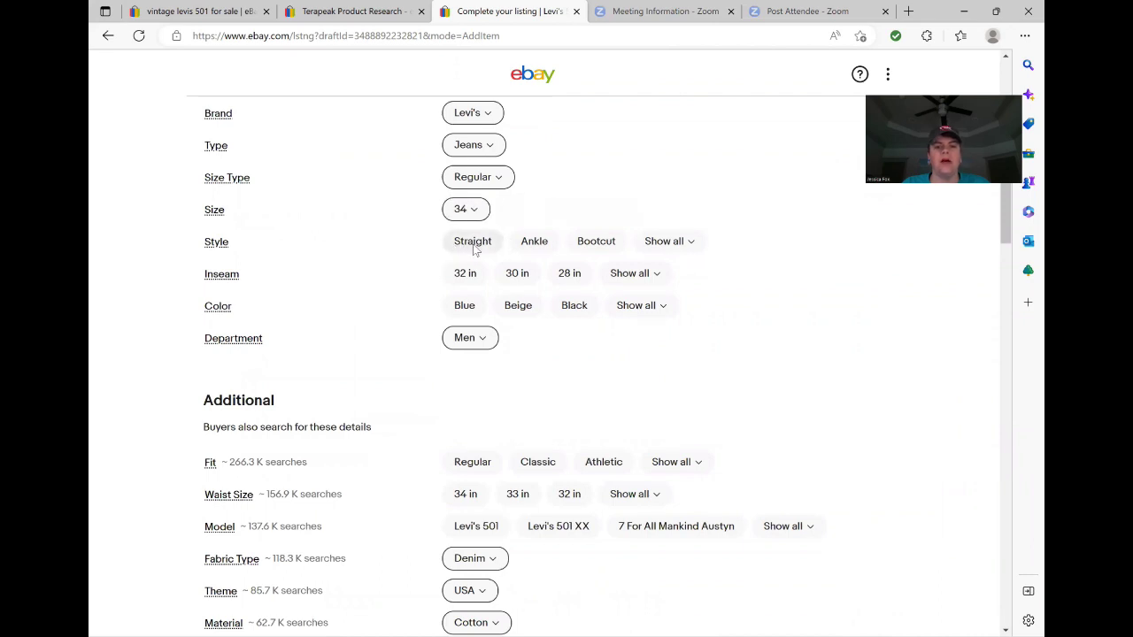
left_click(476, 247)
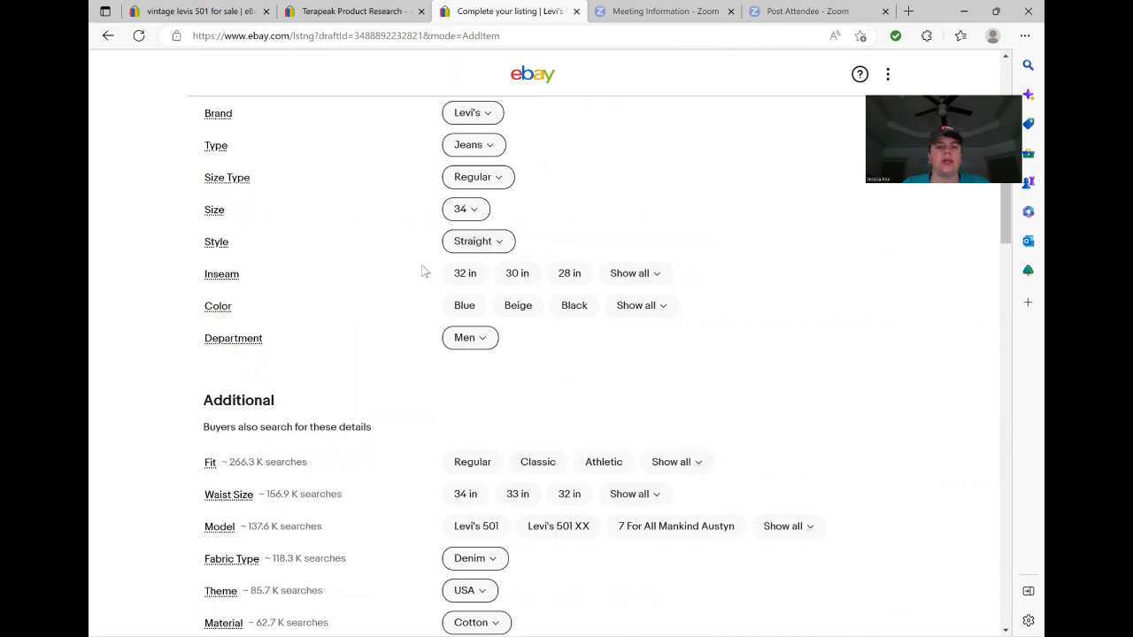
left_click(466, 276)
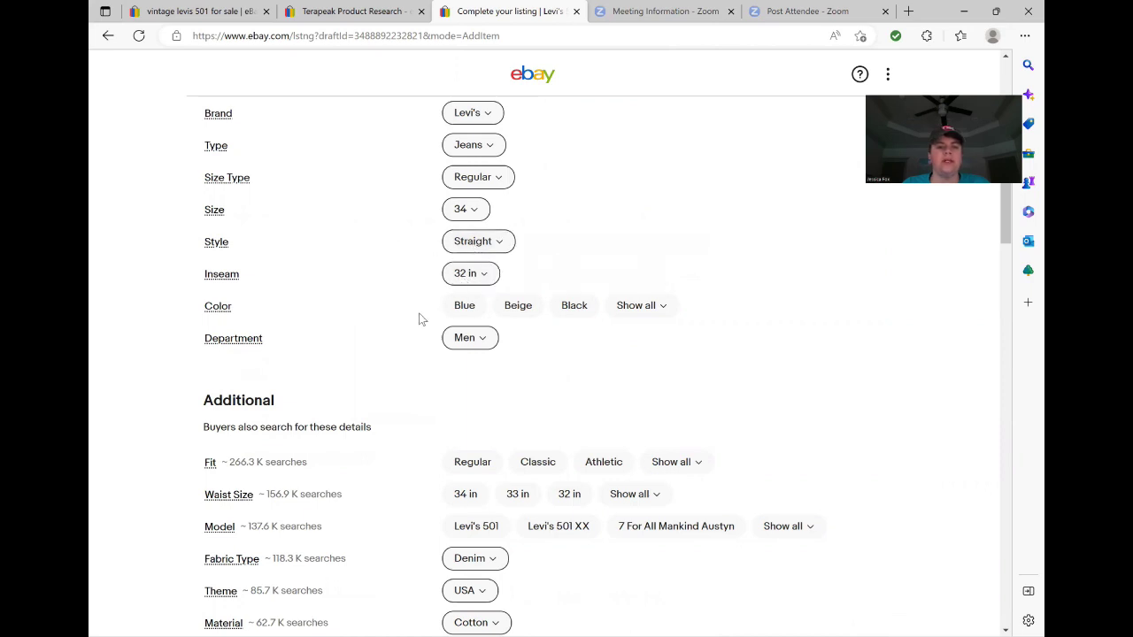
left_click(465, 307)
Set the additional item specifics to fit Regular, waist size 34 in and model Levi's 501.
scroll(480, 349, "down", 3)
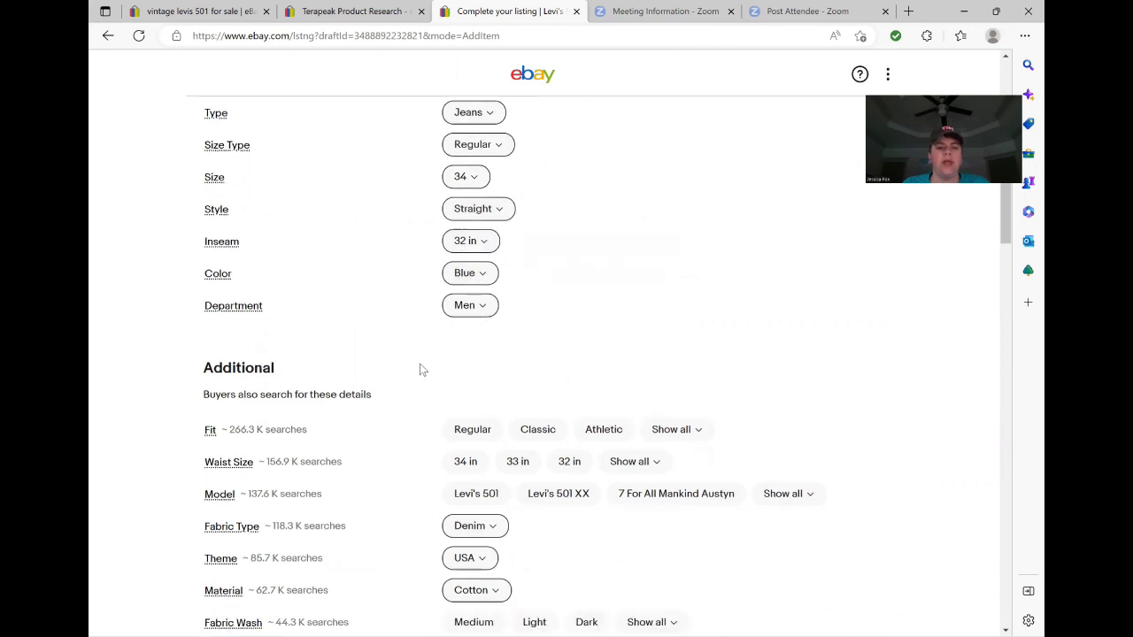
left_click(461, 198)
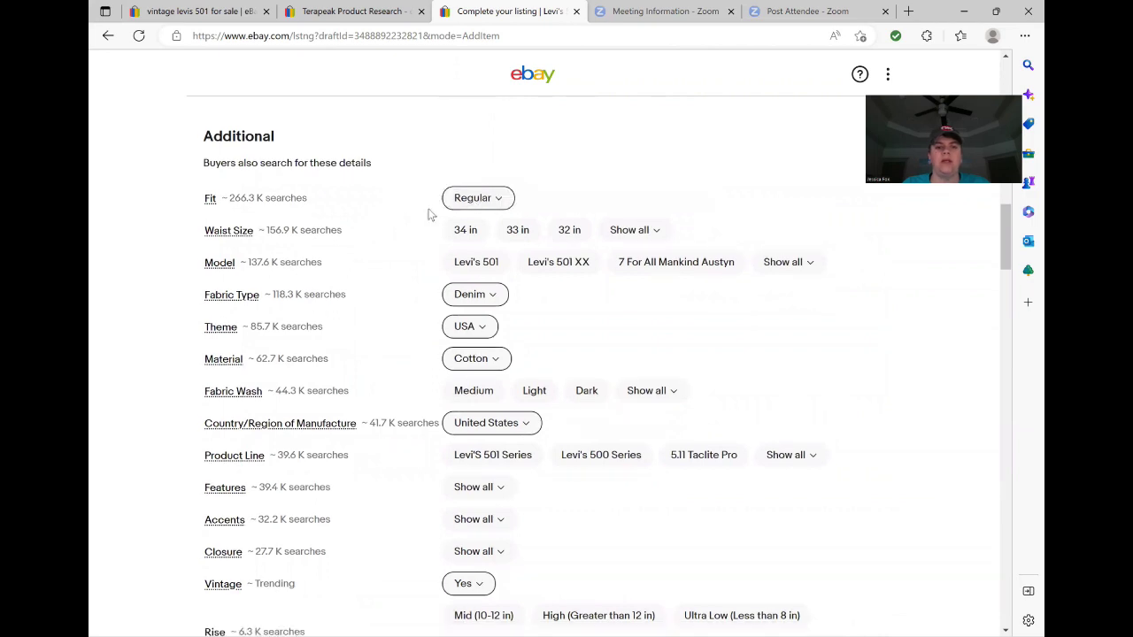
left_click(464, 231)
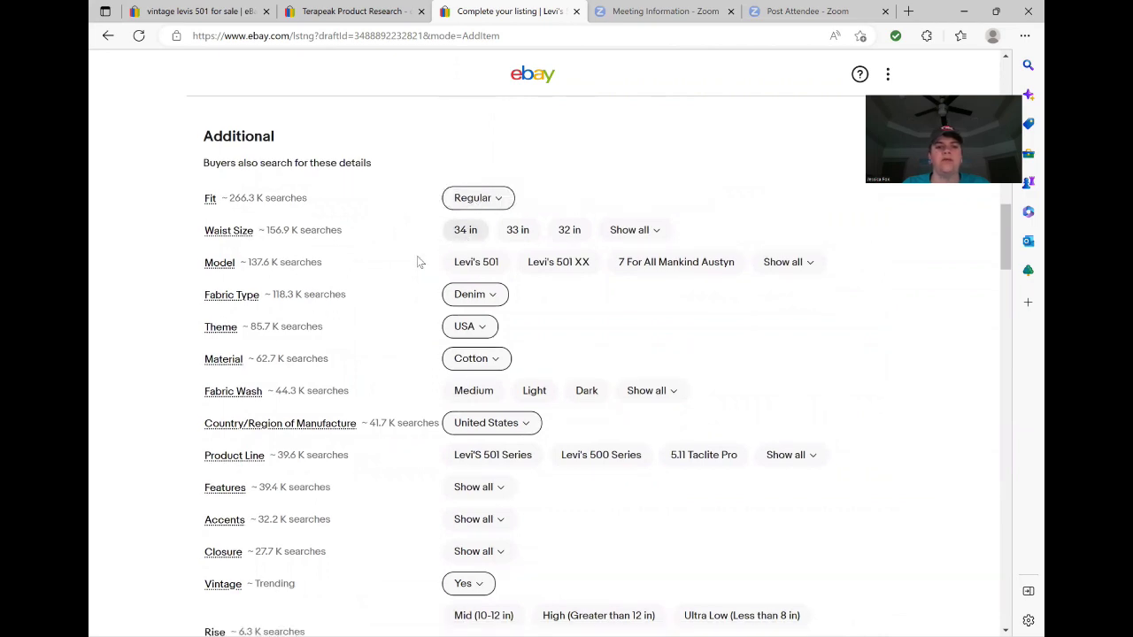
left_click(470, 262)
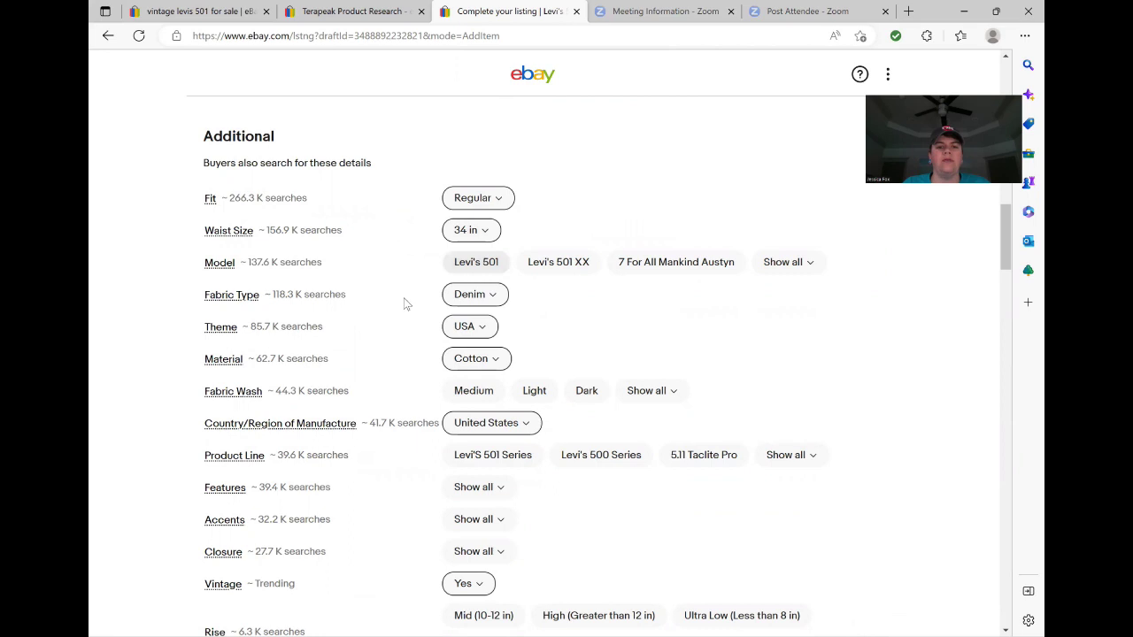
Set the fabric wash to Medium and the product line to Levi'S 501 Series in the additional item specifics.
left_click(464, 396)
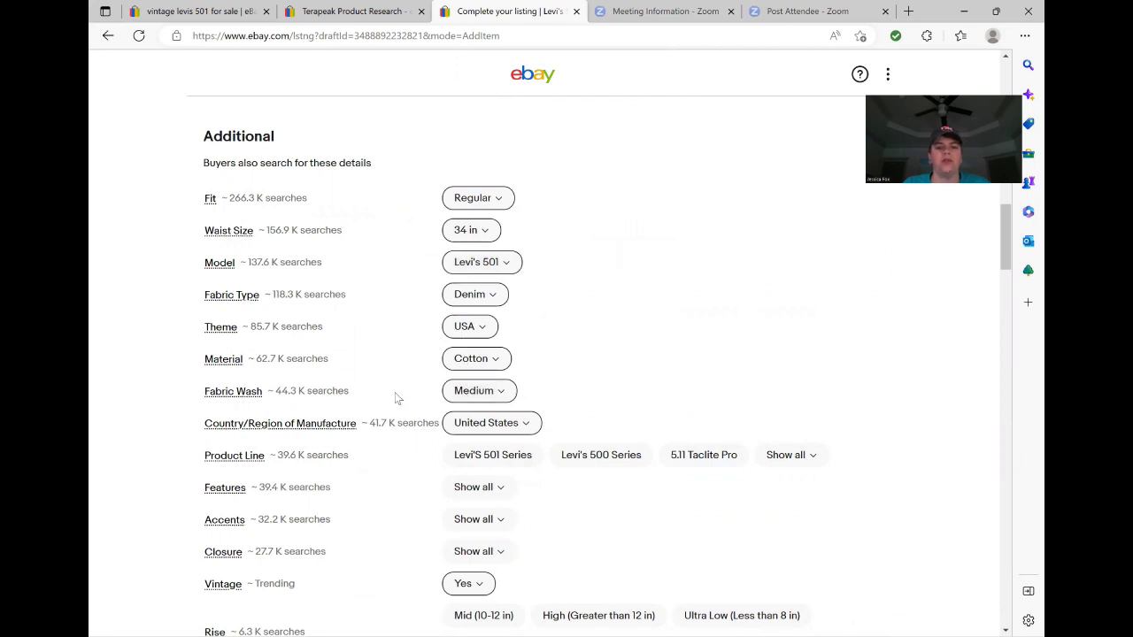
scroll(394, 395, "down", 2)
scroll(397, 397, "down", 1)
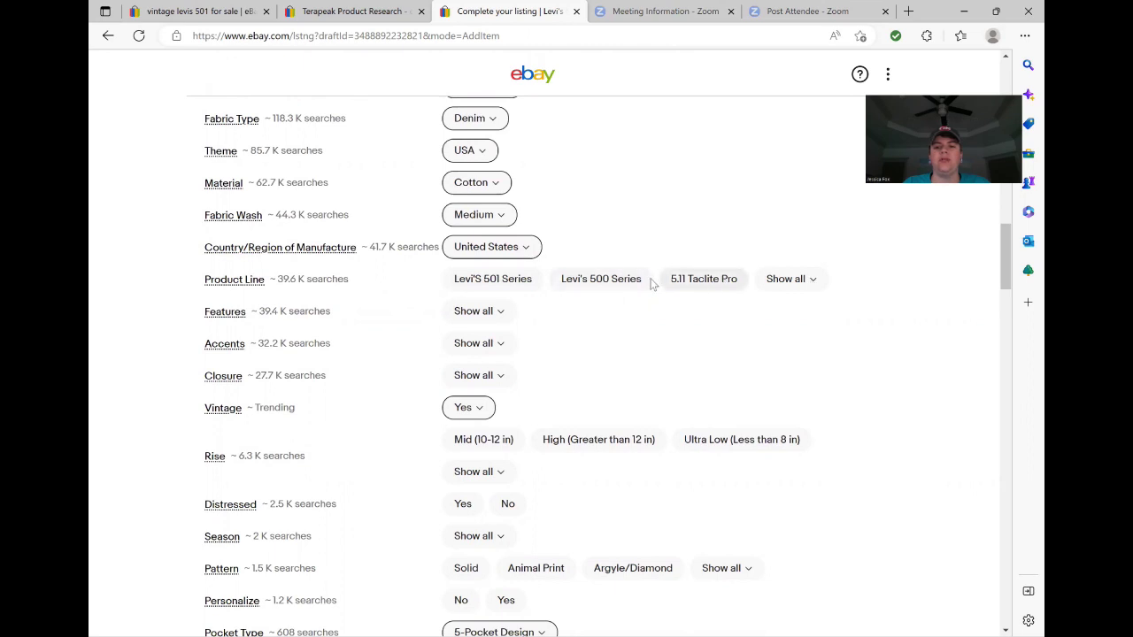
left_click(802, 283)
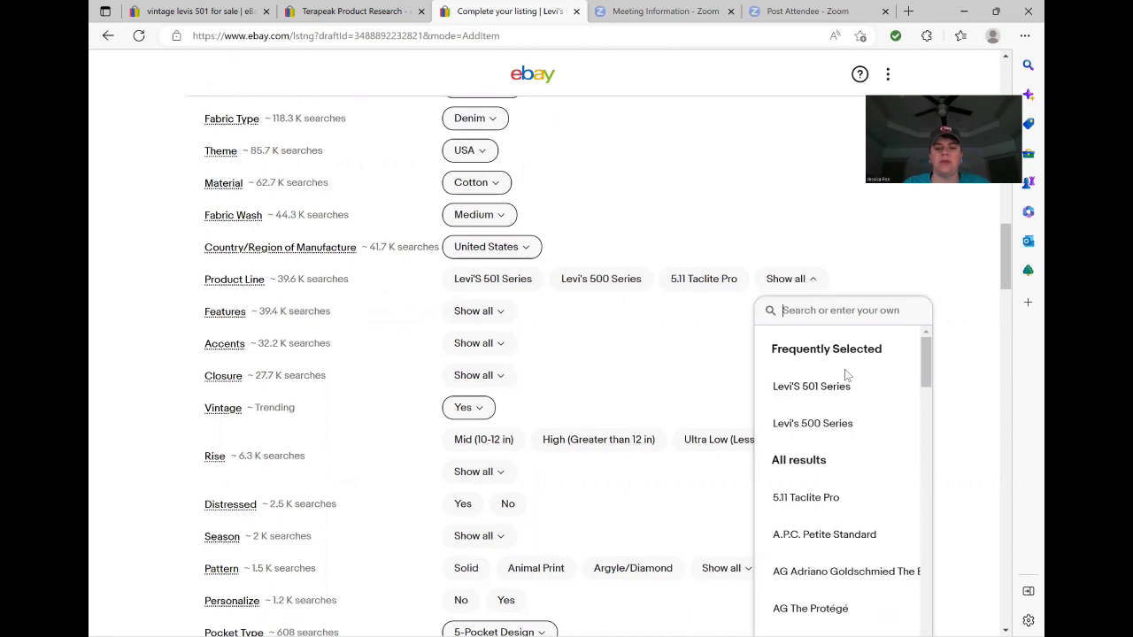
type("levi")
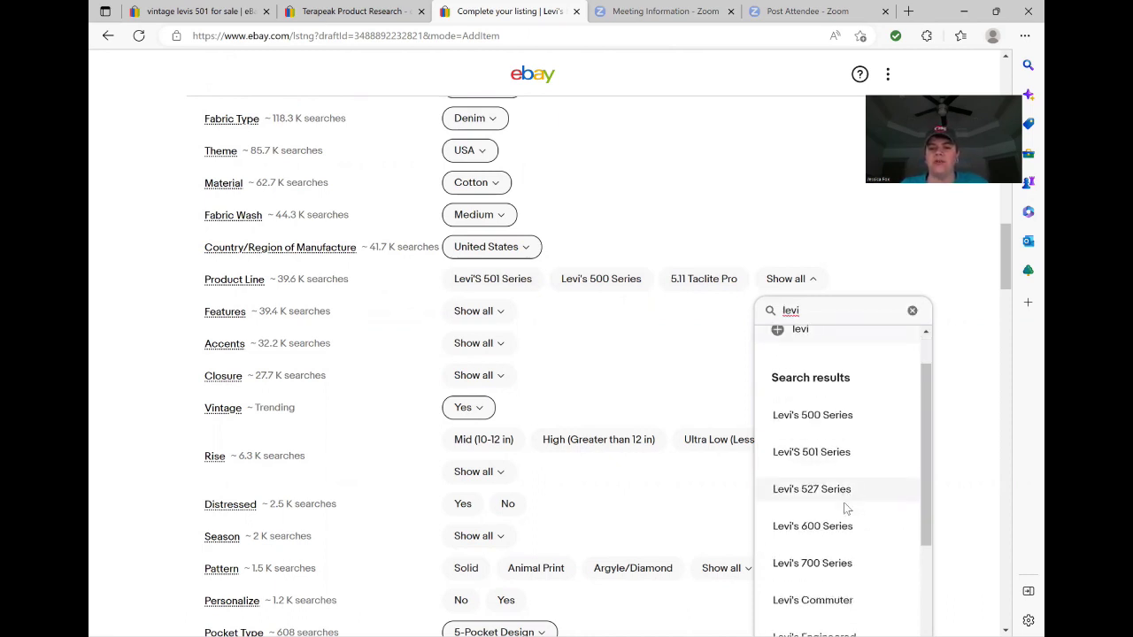
scroll(841, 512, "down", 1)
scroll(832, 521, "down", 1)
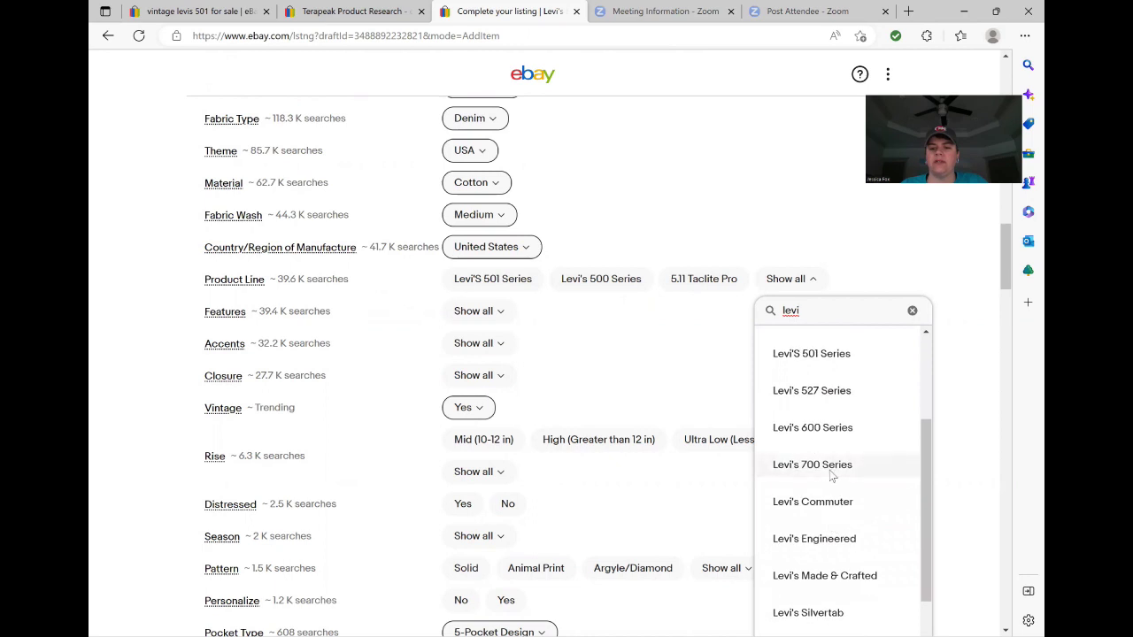
scroll(832, 476, "up", 2)
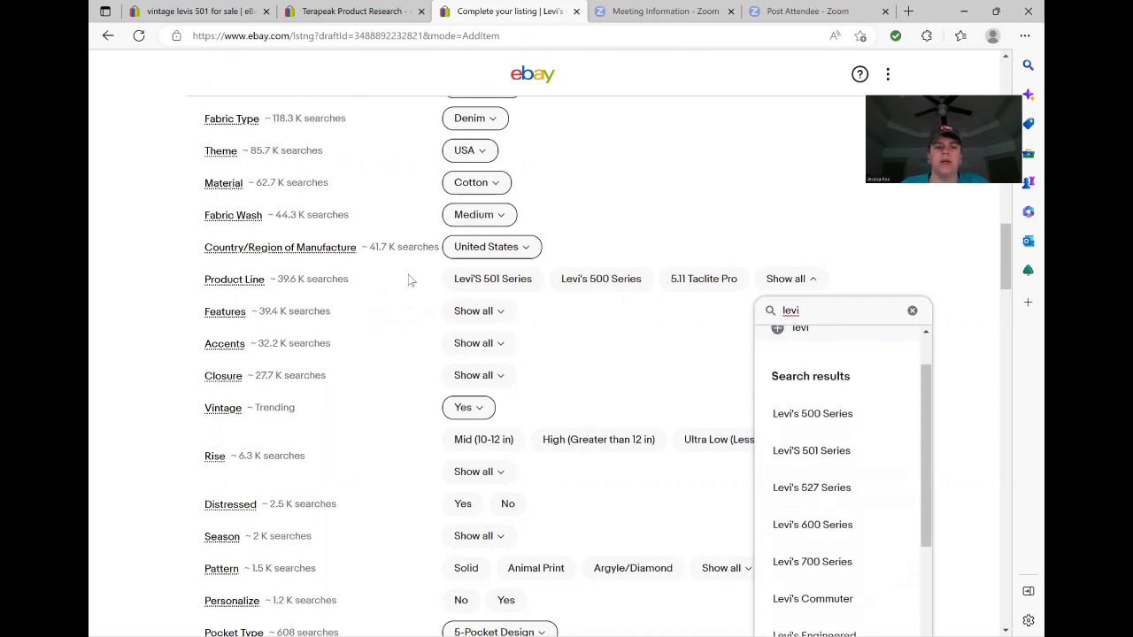
left_click(484, 283)
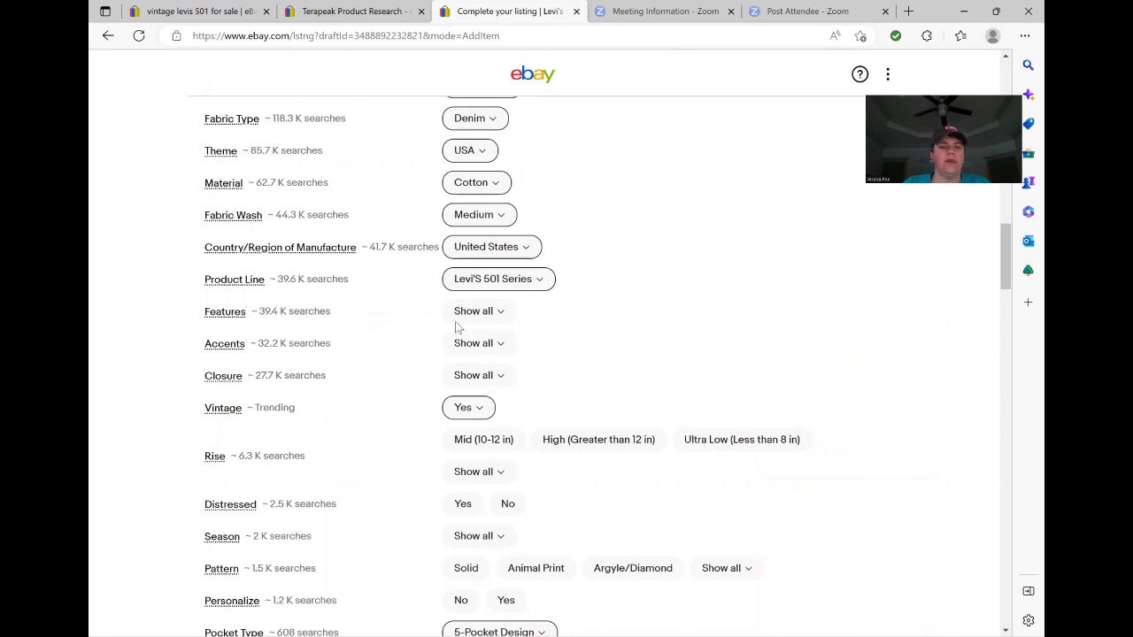
Set the features item specific to Pockets and the accents item specific to Button.
left_click(478, 314)
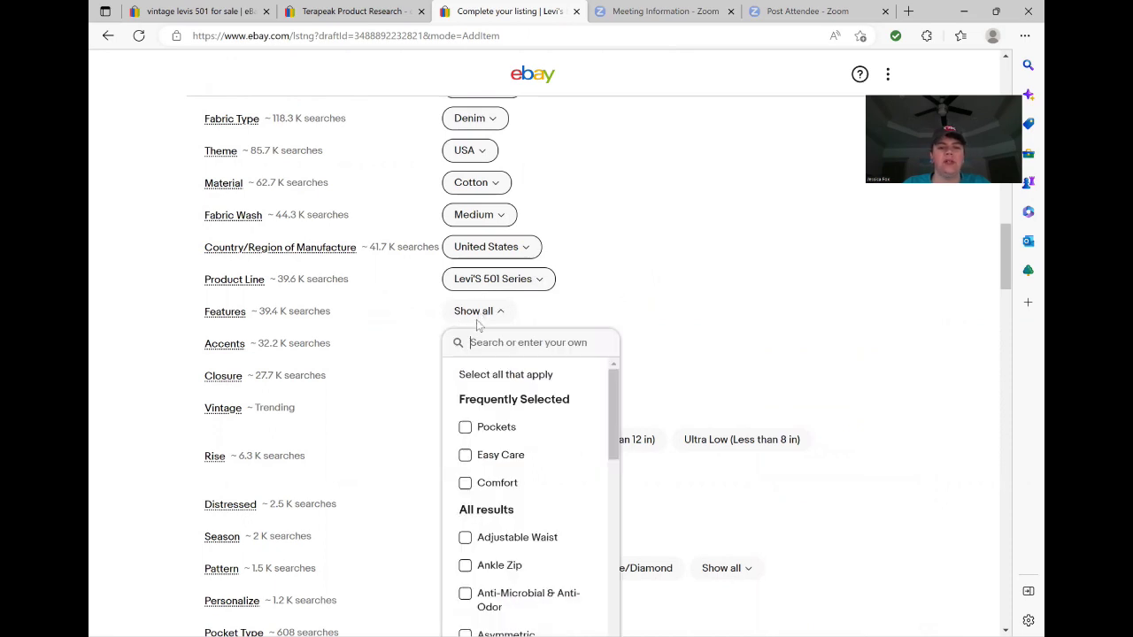
left_click(466, 429)
scroll(531, 456, "down", 5)
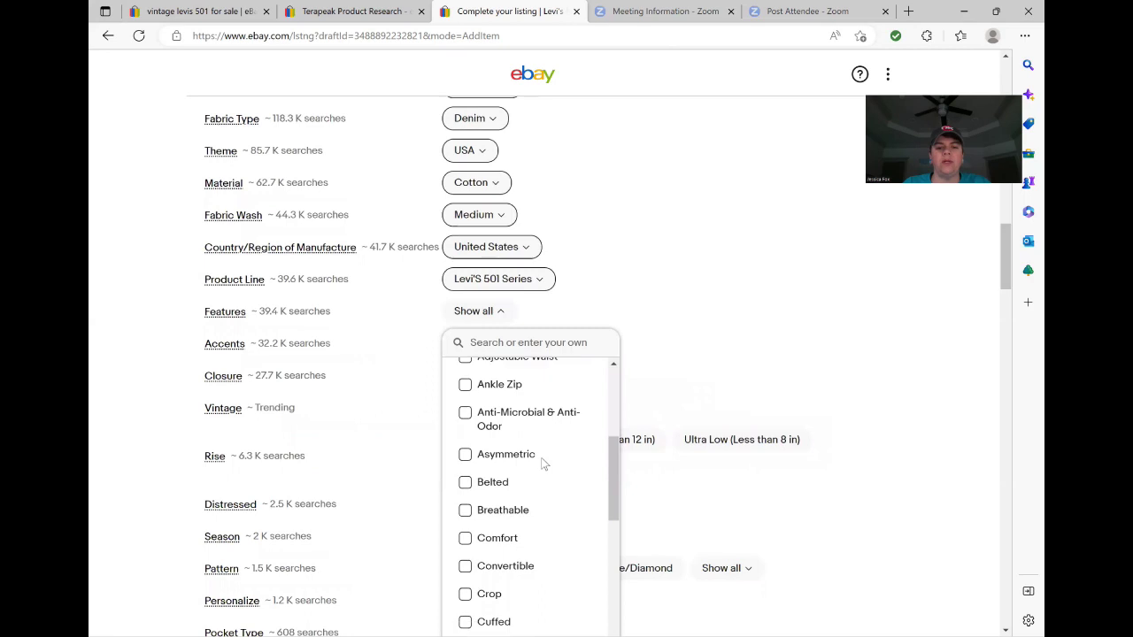
scroll(545, 465, "down", 6)
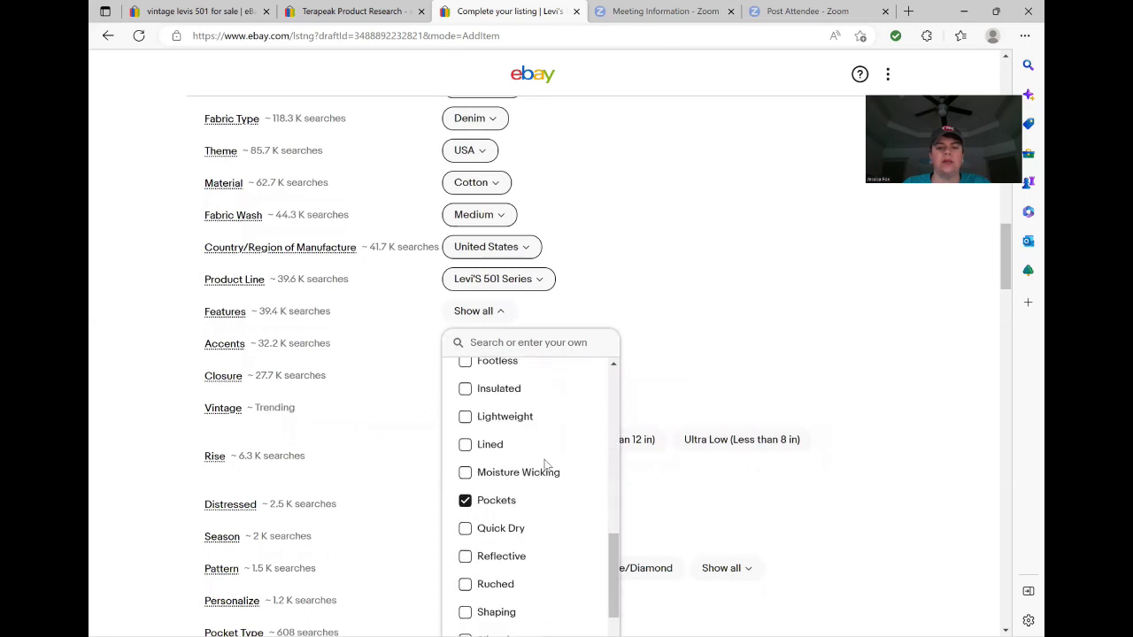
scroll(547, 465, "down", 3)
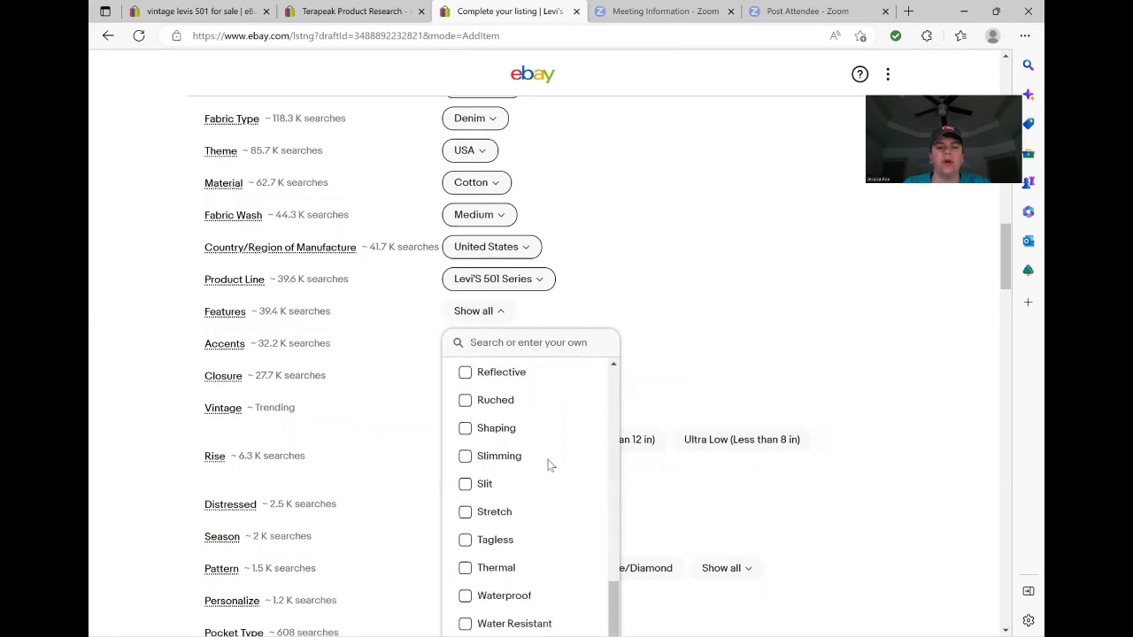
left_click(394, 332)
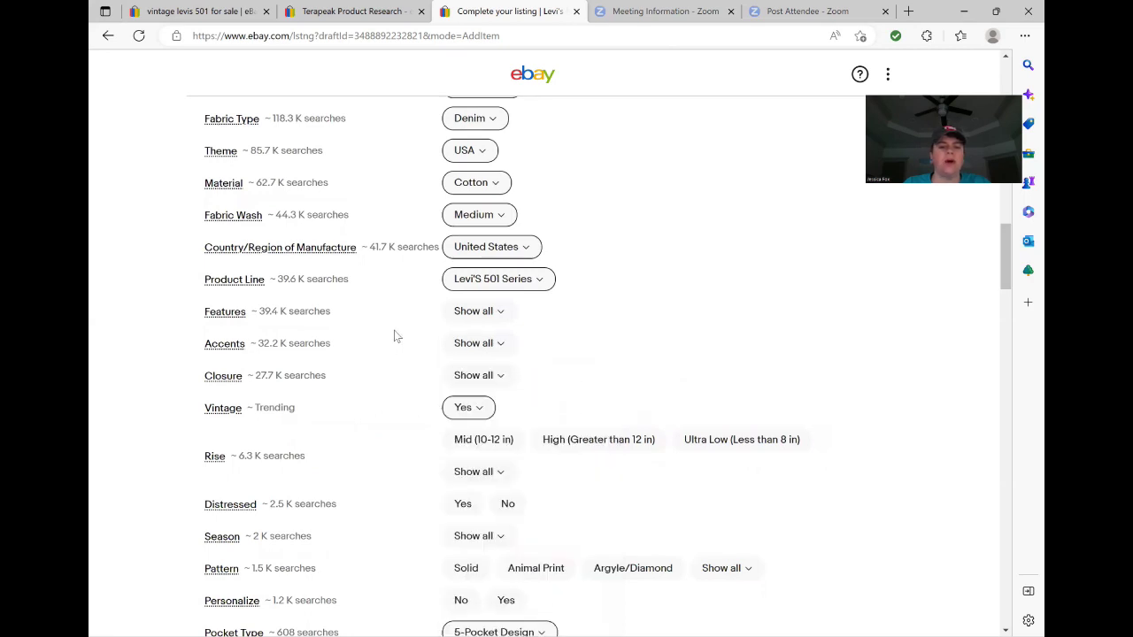
left_click(501, 345)
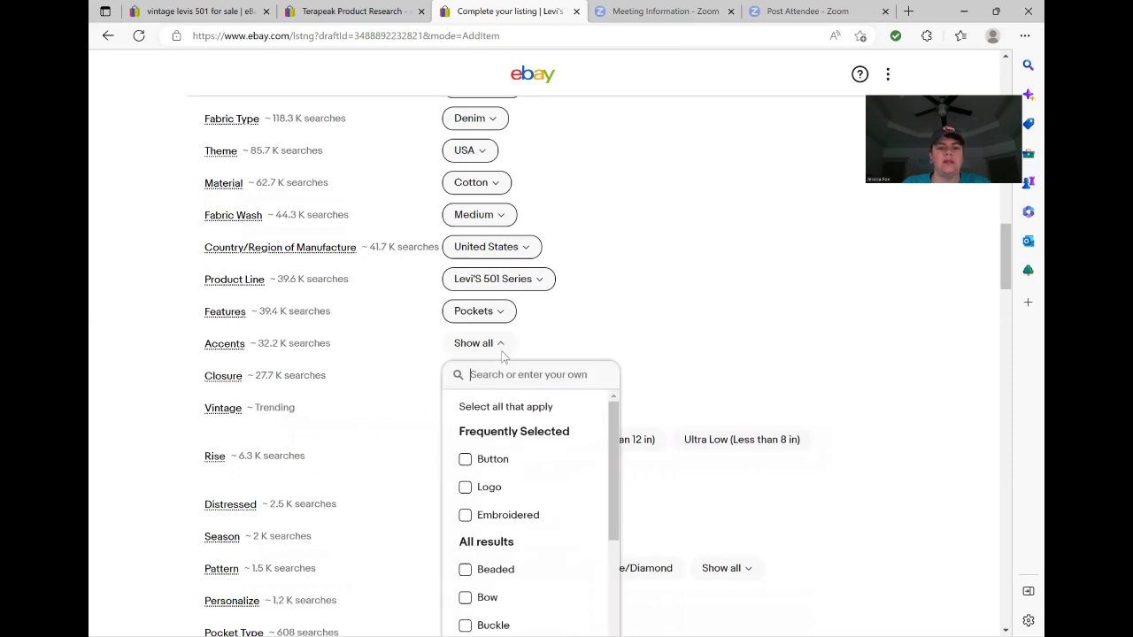
left_click(466, 459)
left_click(410, 385)
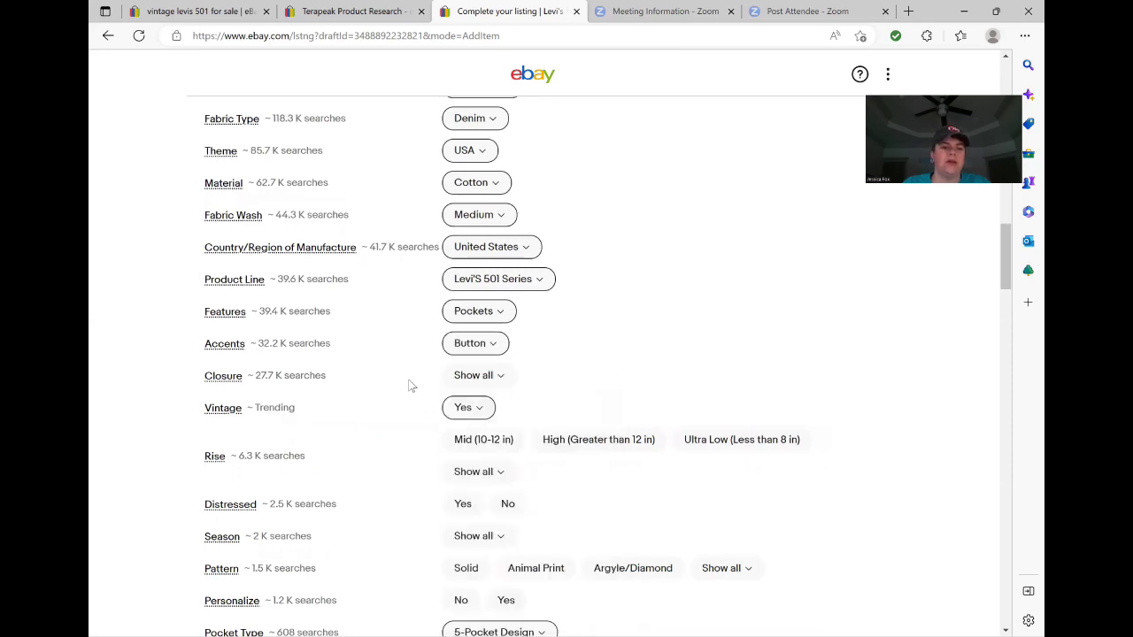
Set the closure item specific to Button only, without Zip.
scroll(399, 392, "down", 1)
left_click(492, 290)
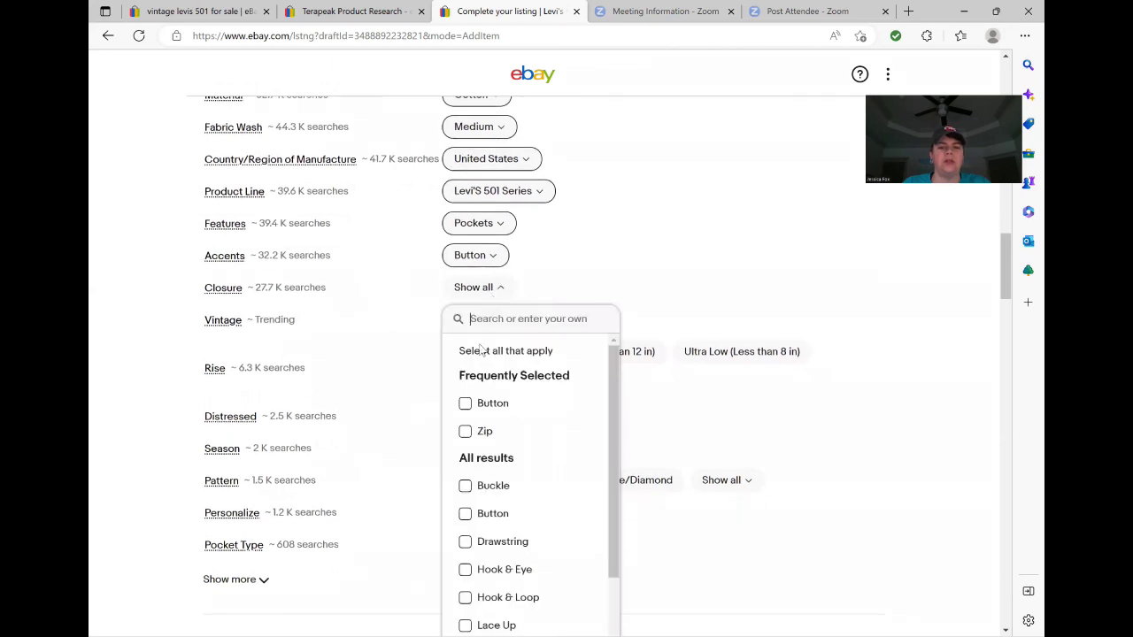
left_click(466, 404)
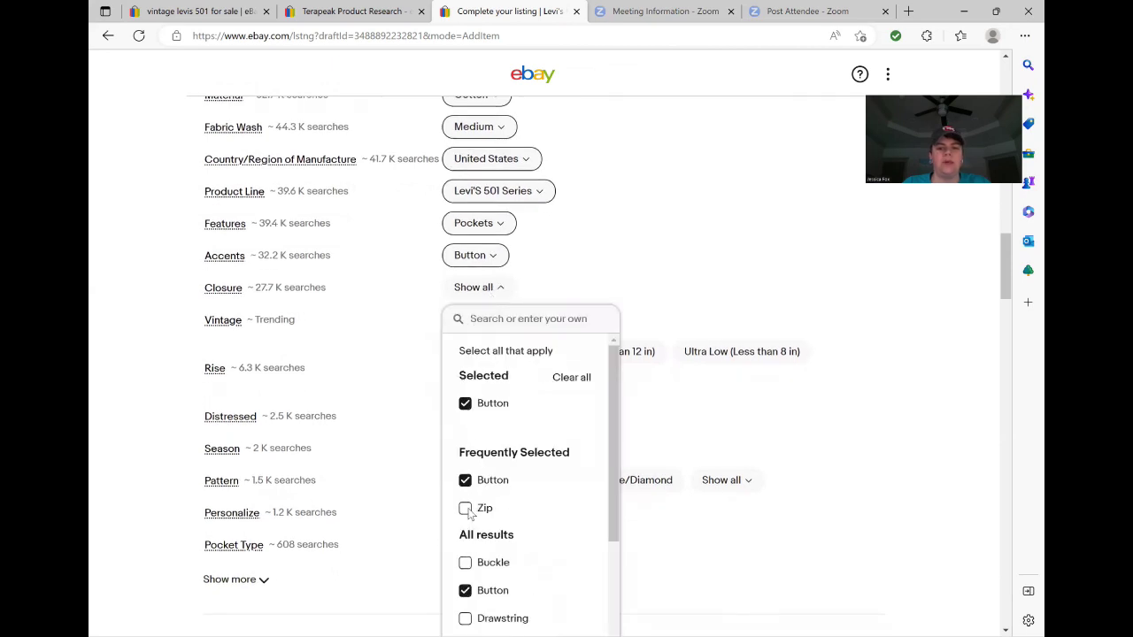
left_click(465, 508)
left_click(405, 319)
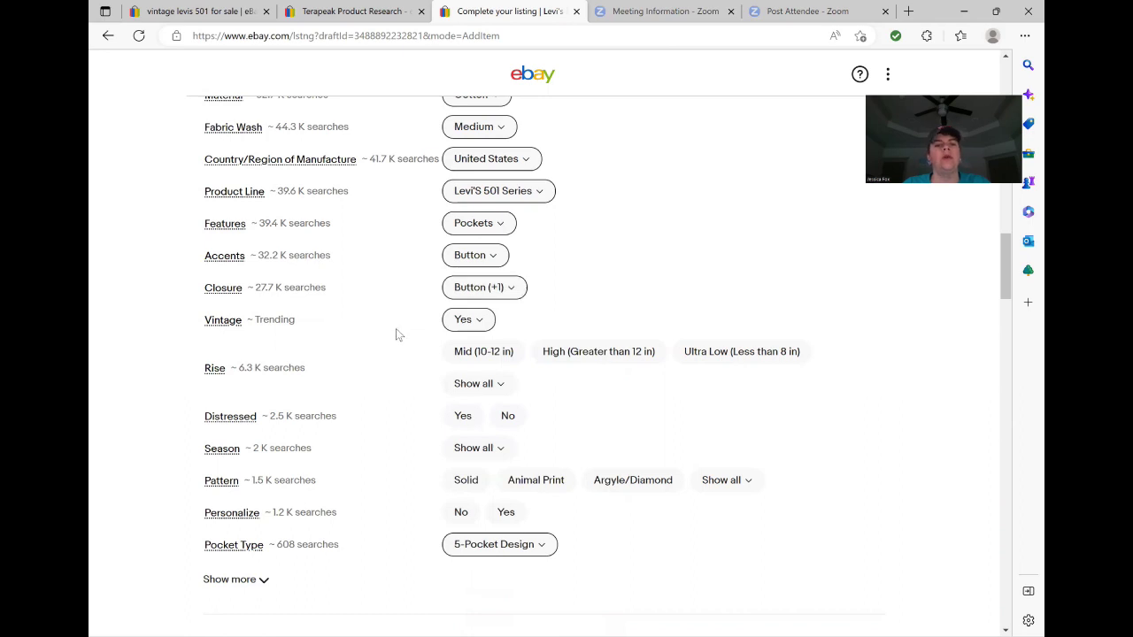
left_click(510, 293)
left_click(467, 432)
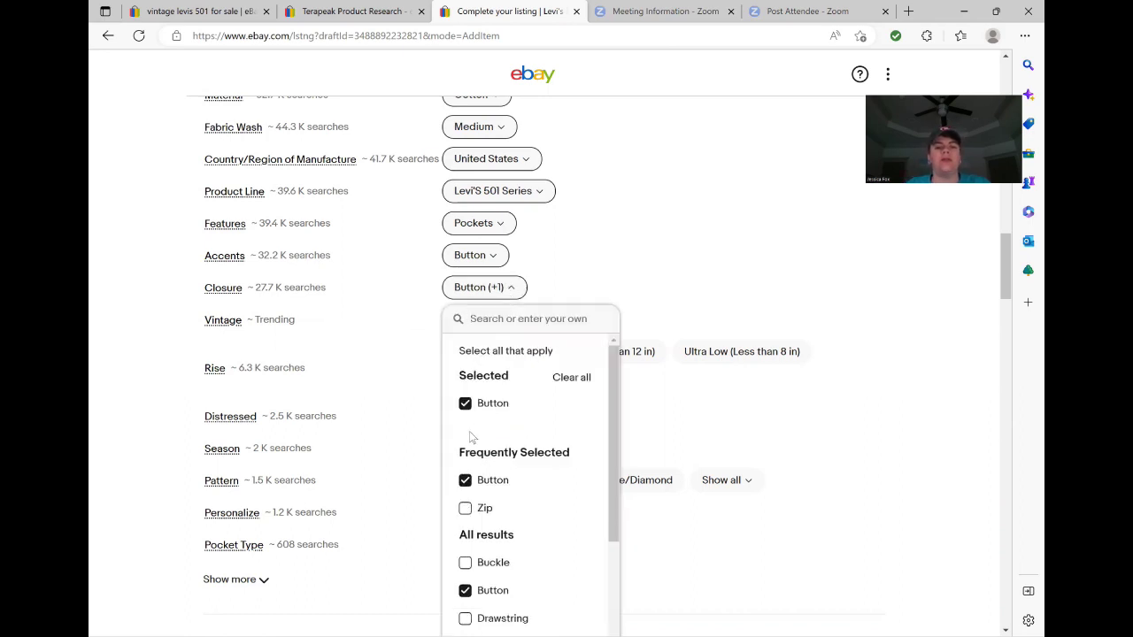
left_click(422, 356)
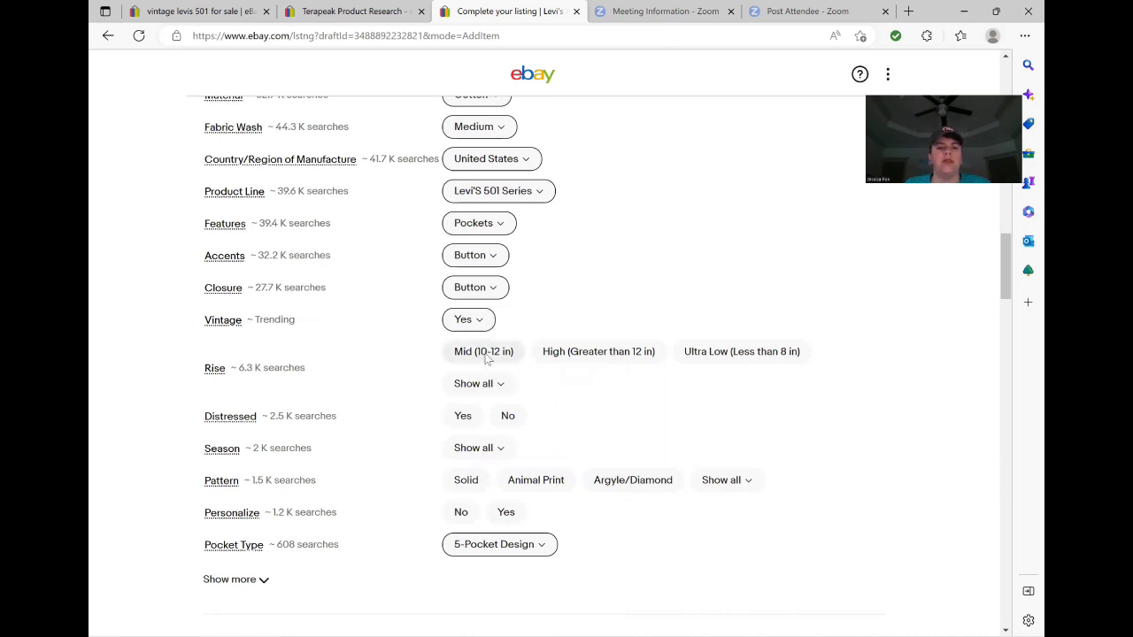
Set the rise to Mid (10-12 in) and distressed to Yes in the item specifics.
left_click(484, 354)
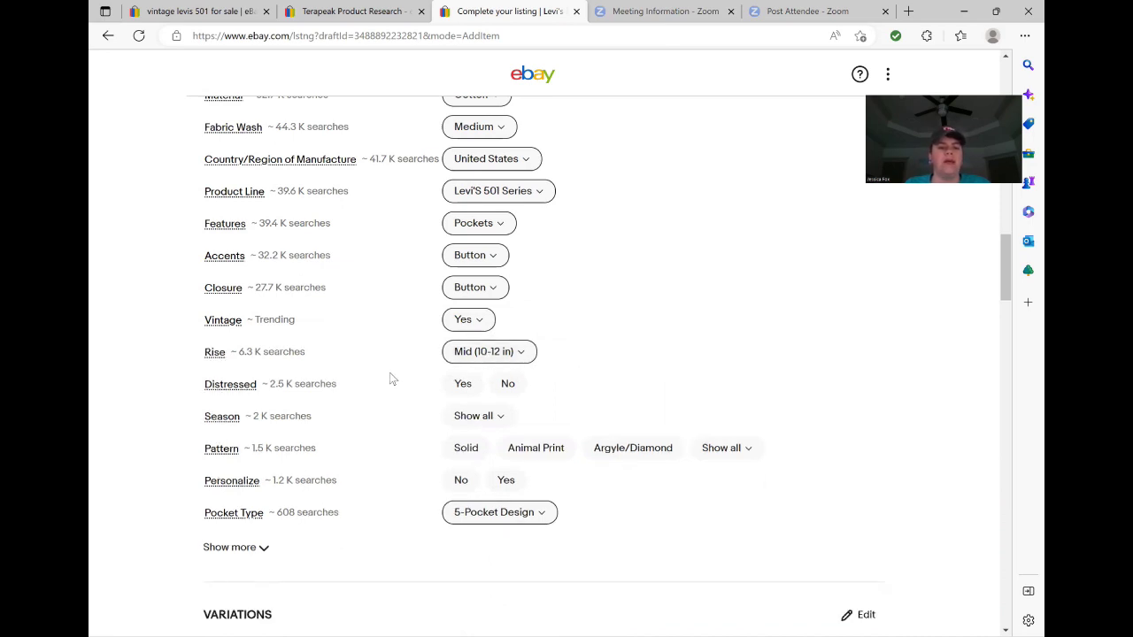
left_click(467, 387)
Select Fall, Spring, Summer and Winter as the seasons and set the pattern to Solid.
left_click(493, 417)
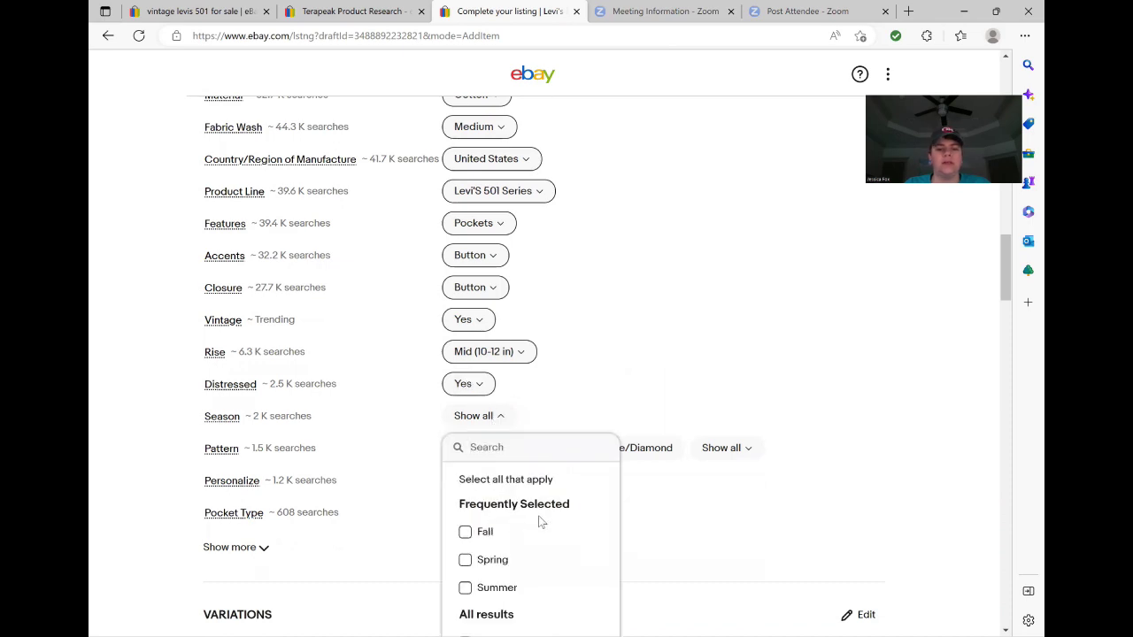
scroll(538, 519, "down", 3)
left_click(465, 381)
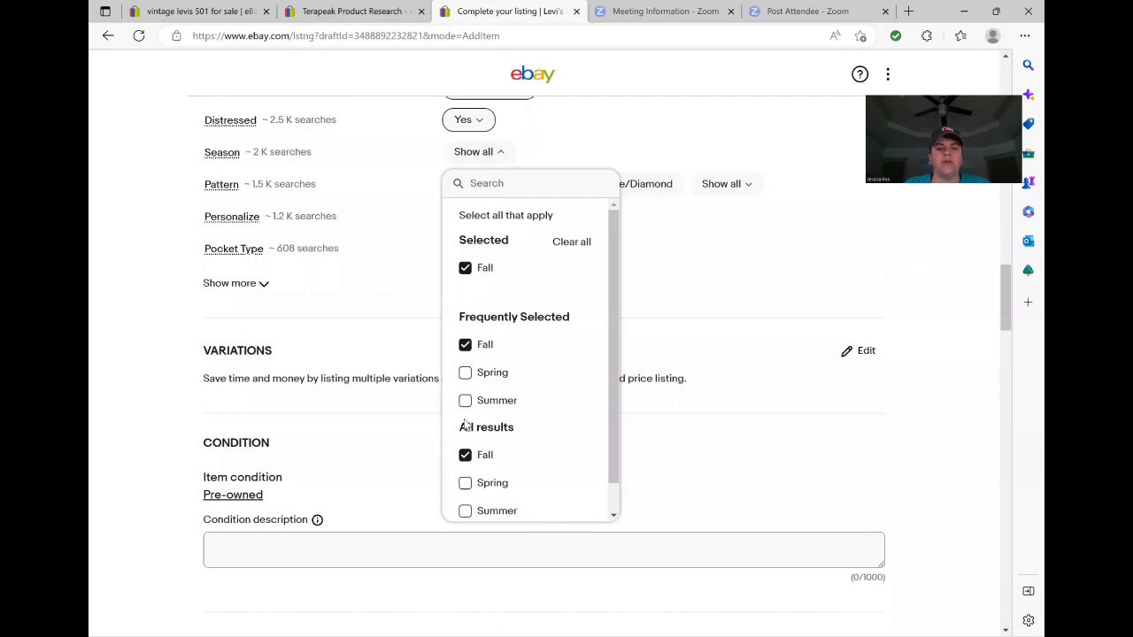
left_click(466, 483)
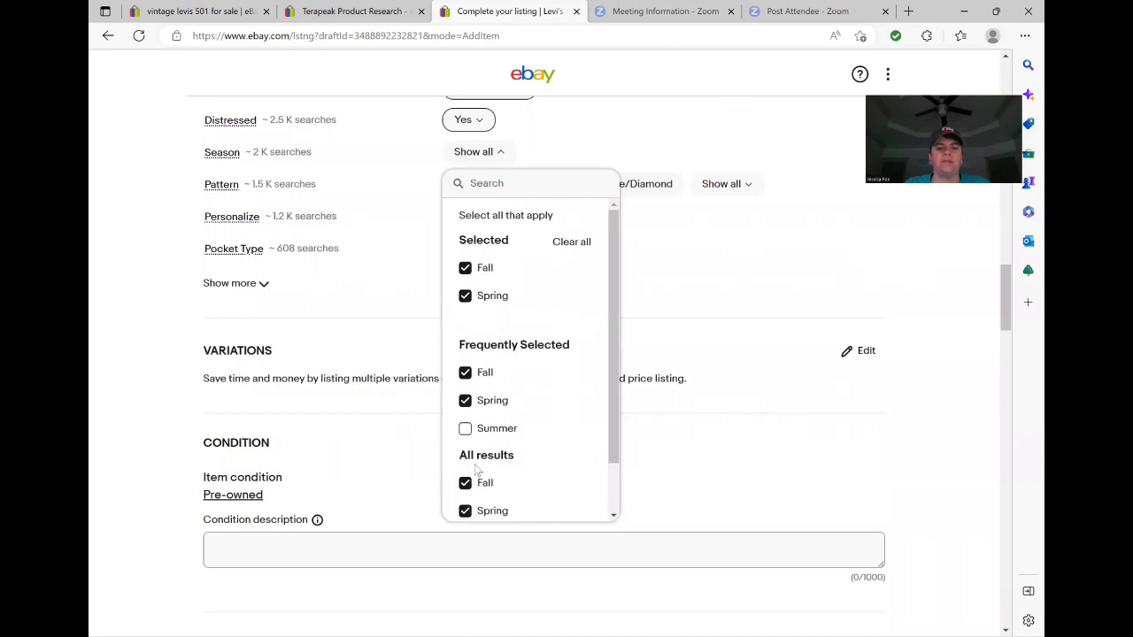
scroll(487, 454, "down", 2)
left_click(466, 479)
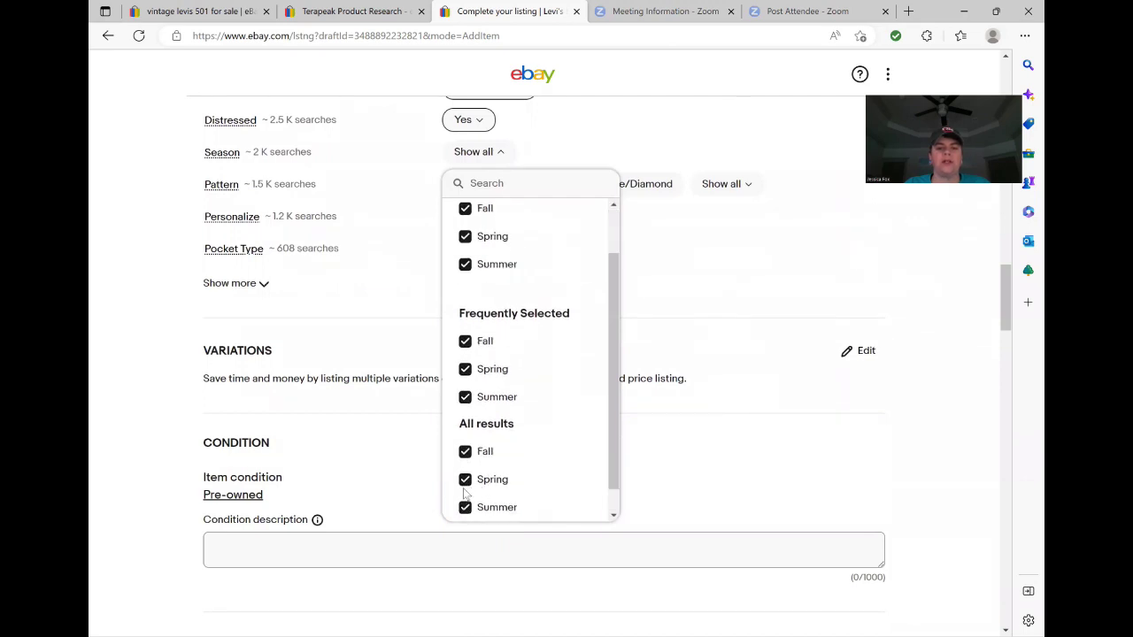
scroll(466, 500, "down", 1)
left_click(466, 509)
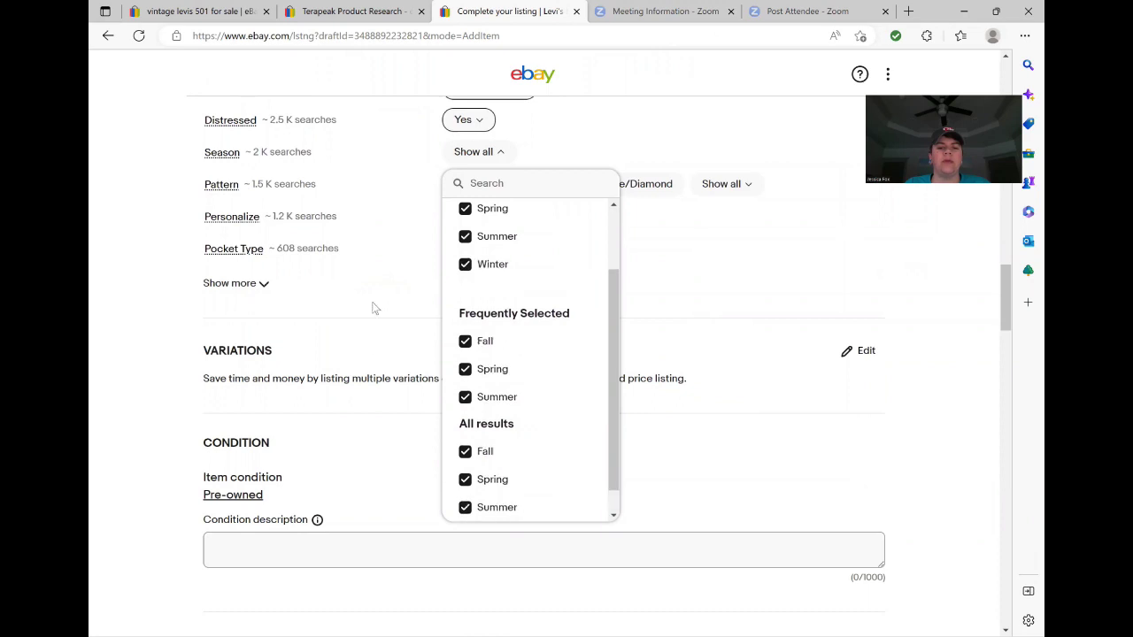
left_click(377, 282)
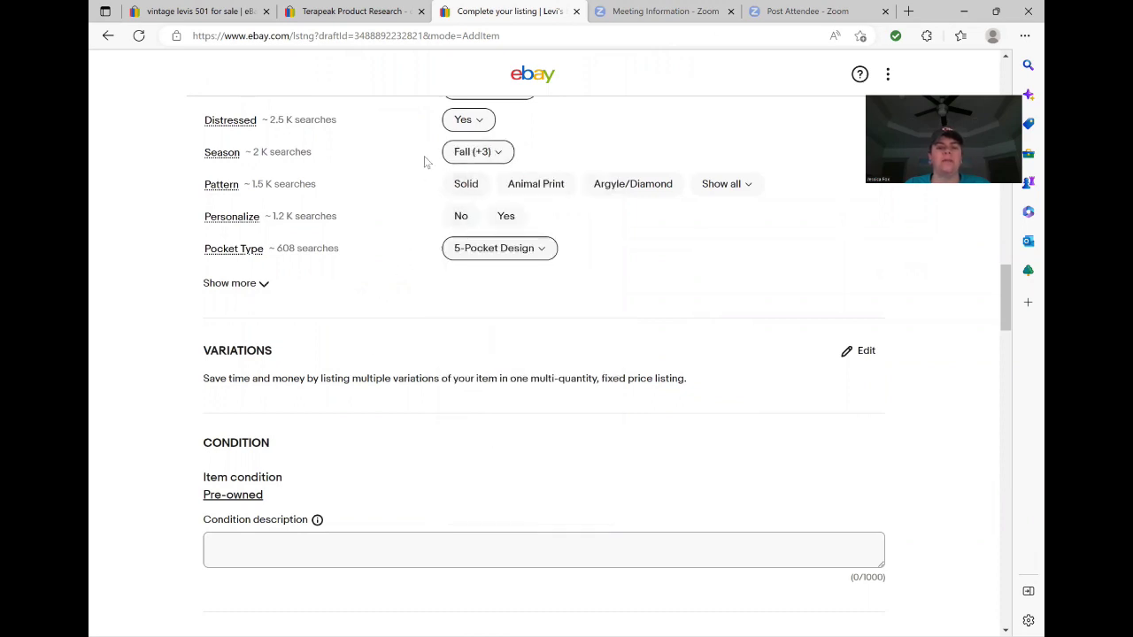
left_click(471, 186)
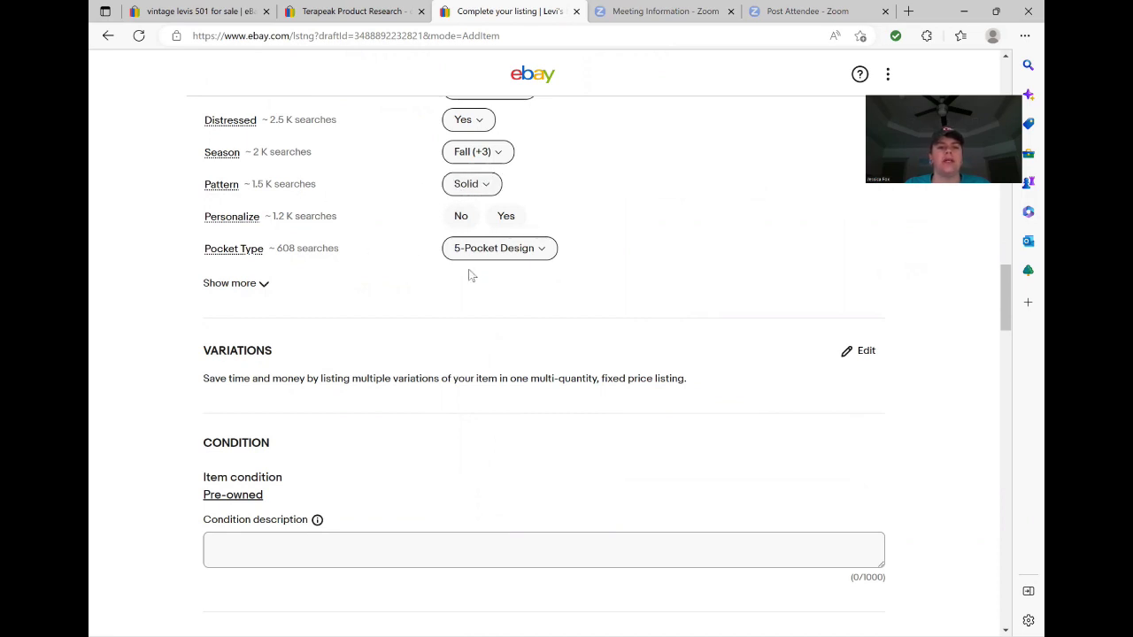
Expand the remaining optional item specifics and review them along with the condition and description sections.
left_click(262, 284)
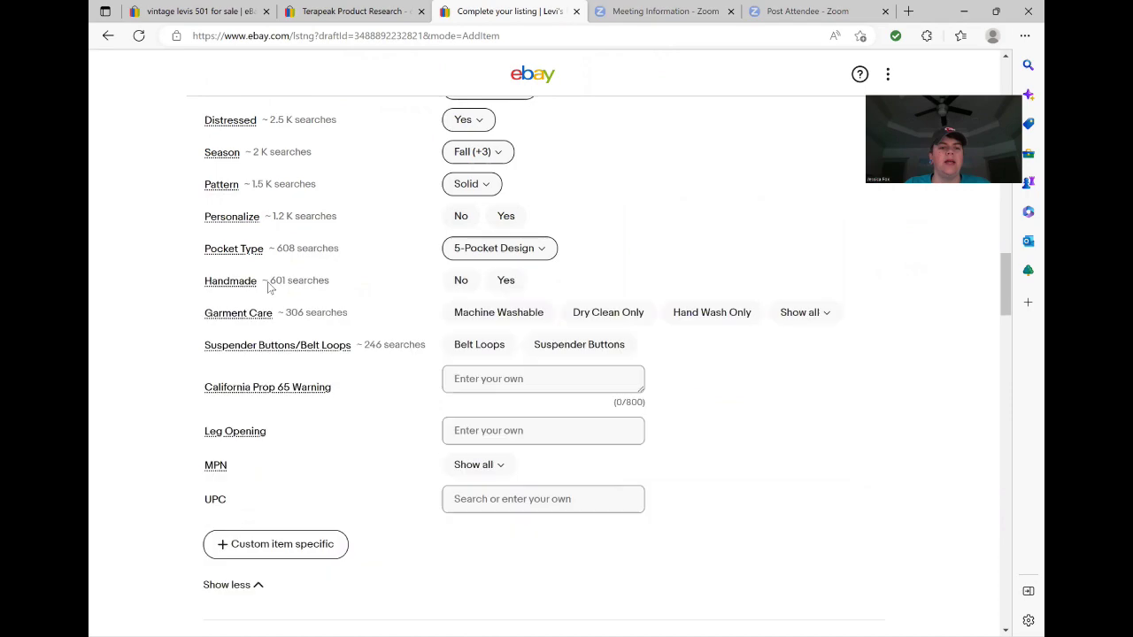
scroll(346, 329, "up", 7)
scroll(367, 316, "down", 3)
scroll(369, 324, "down", 10)
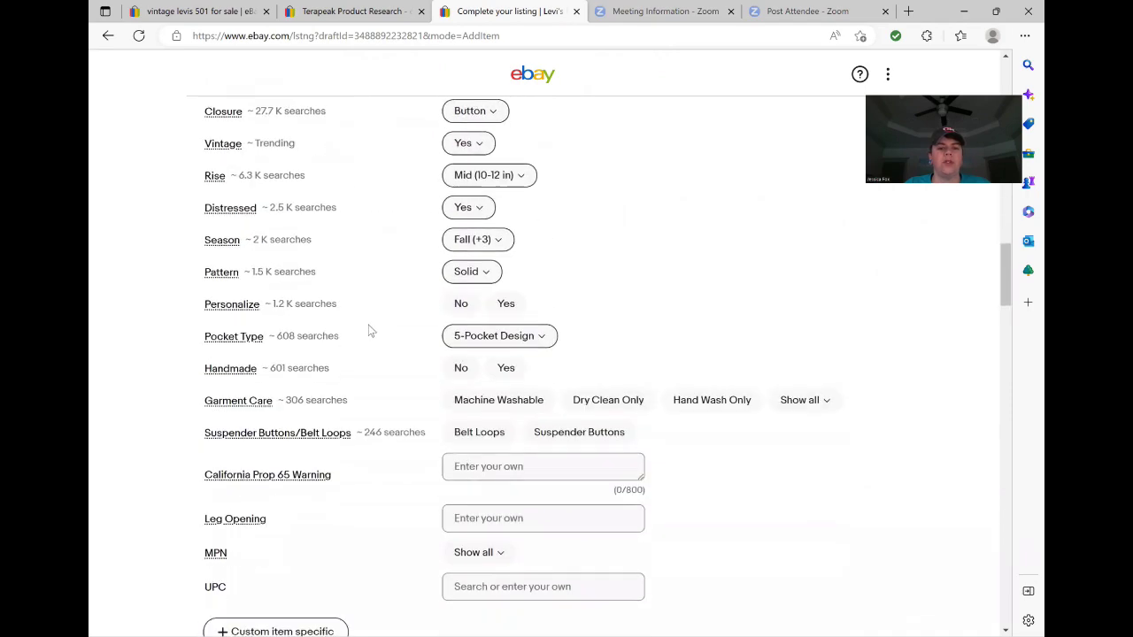
scroll(390, 273, "up", 1)
scroll(396, 272, "up", 2)
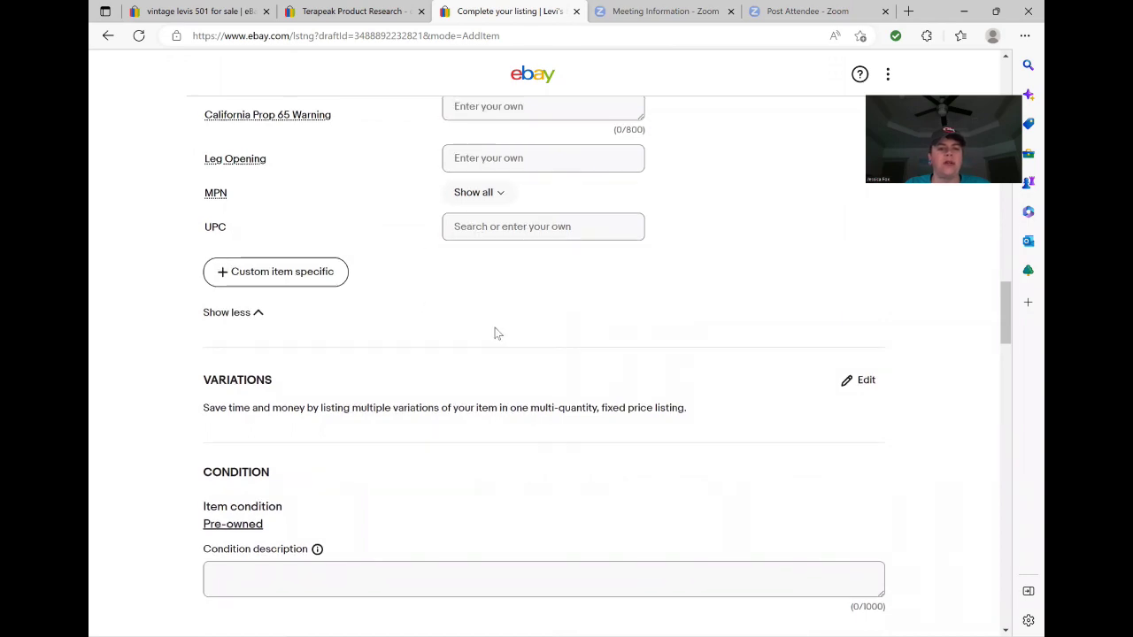
scroll(496, 331, "down", 3)
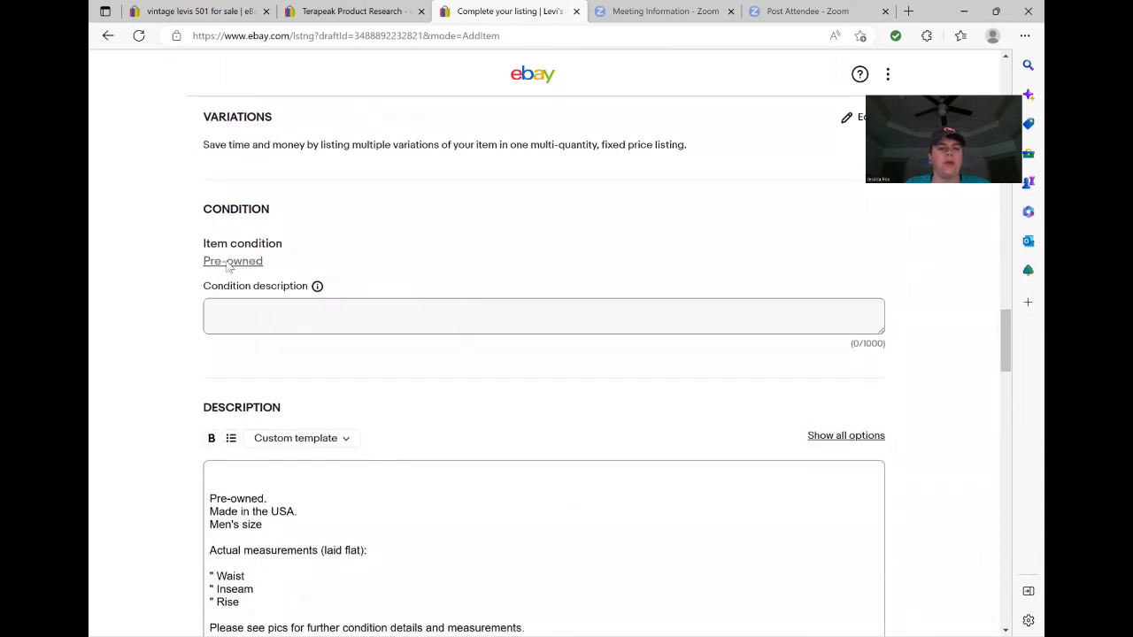
scroll(467, 375, "down", 2)
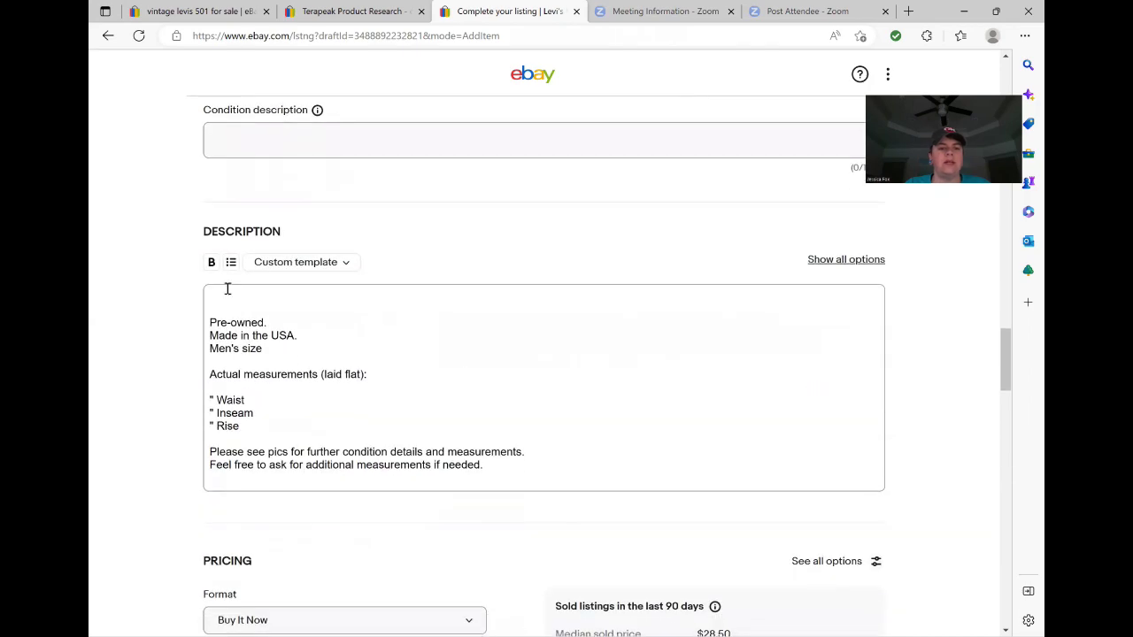
Copy the full item title and paste it into the empty first line of the description.
scroll(531, 293, "up", 4)
scroll(530, 292, "up", 15)
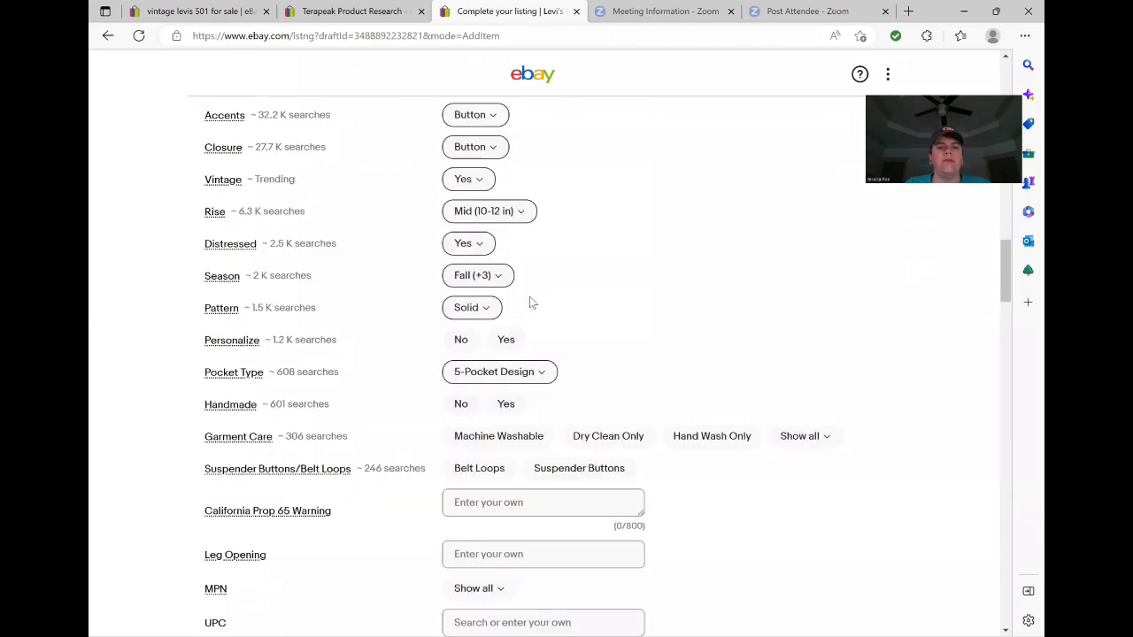
scroll(531, 303, "up", 3)
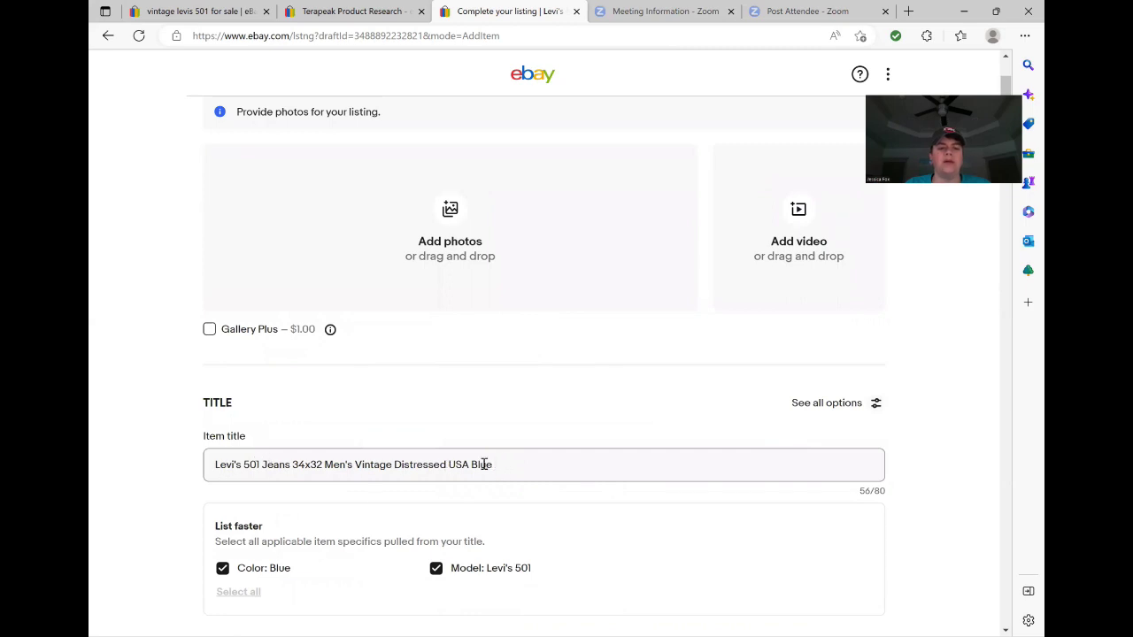
left_click_drag(494, 463, 216, 465)
right_click(235, 472)
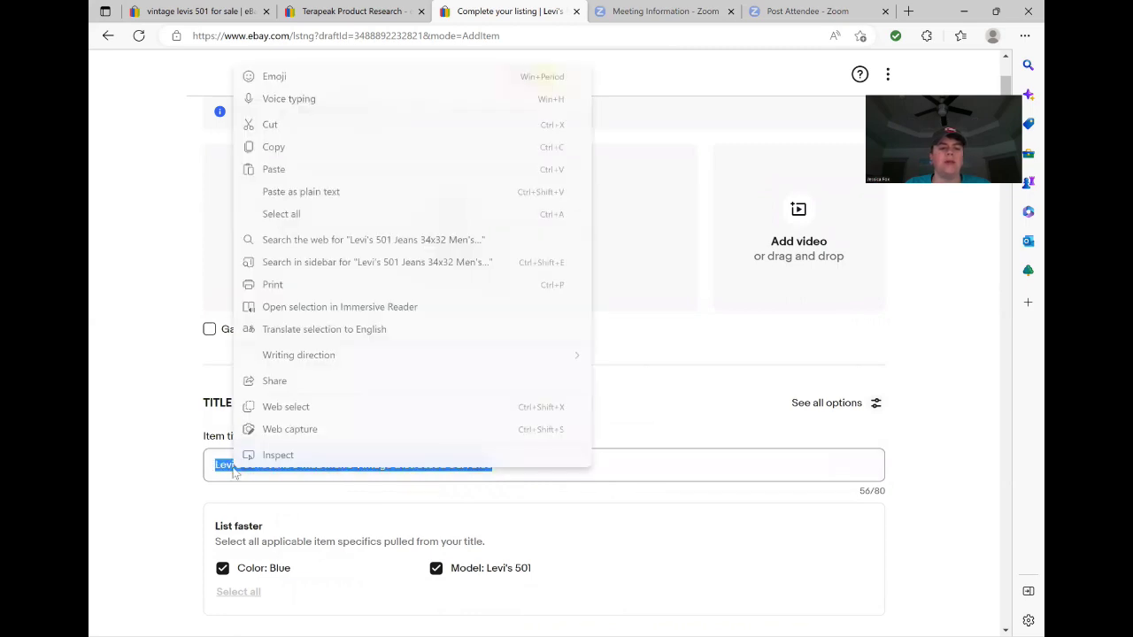
left_click(286, 148)
scroll(434, 354, "down", 5)
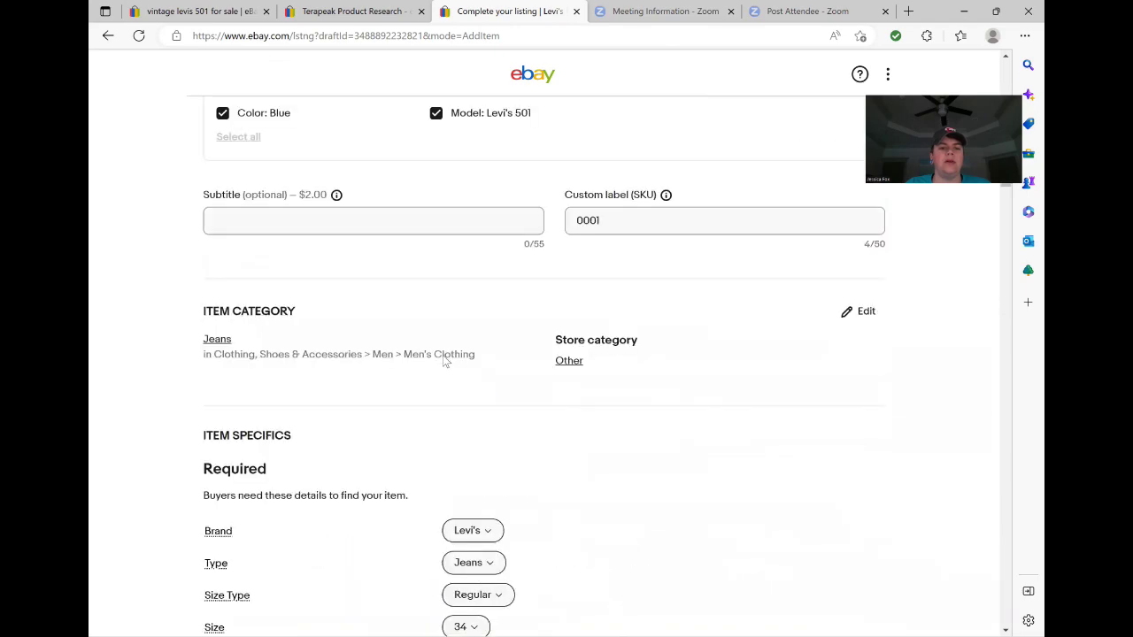
scroll(443, 358, "down", 20)
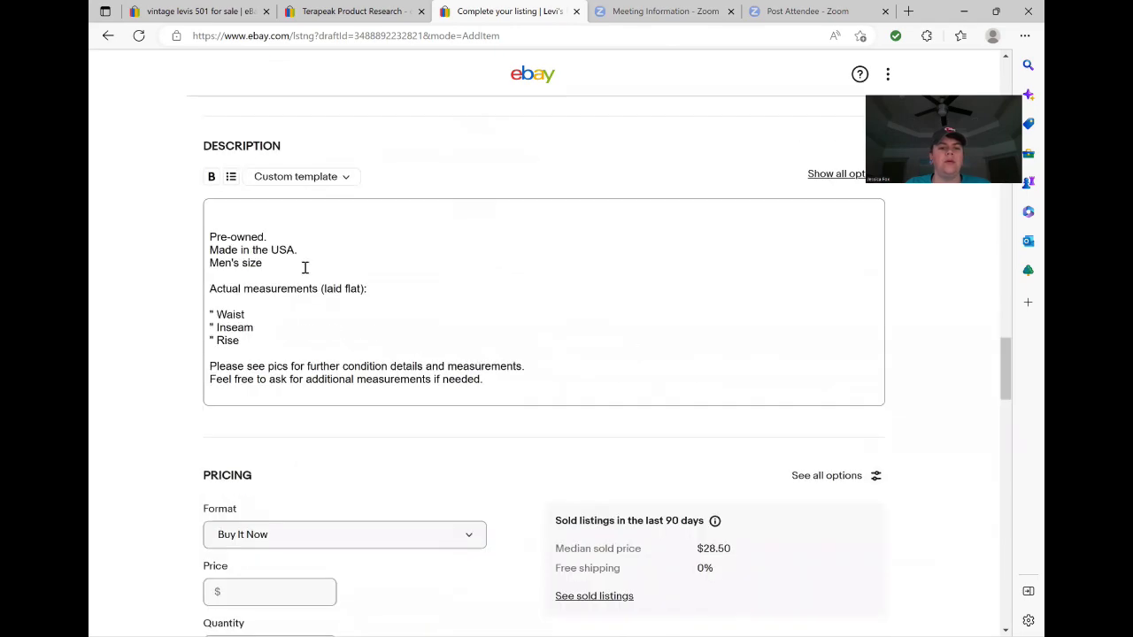
left_click(215, 210)
right_click(215, 210)
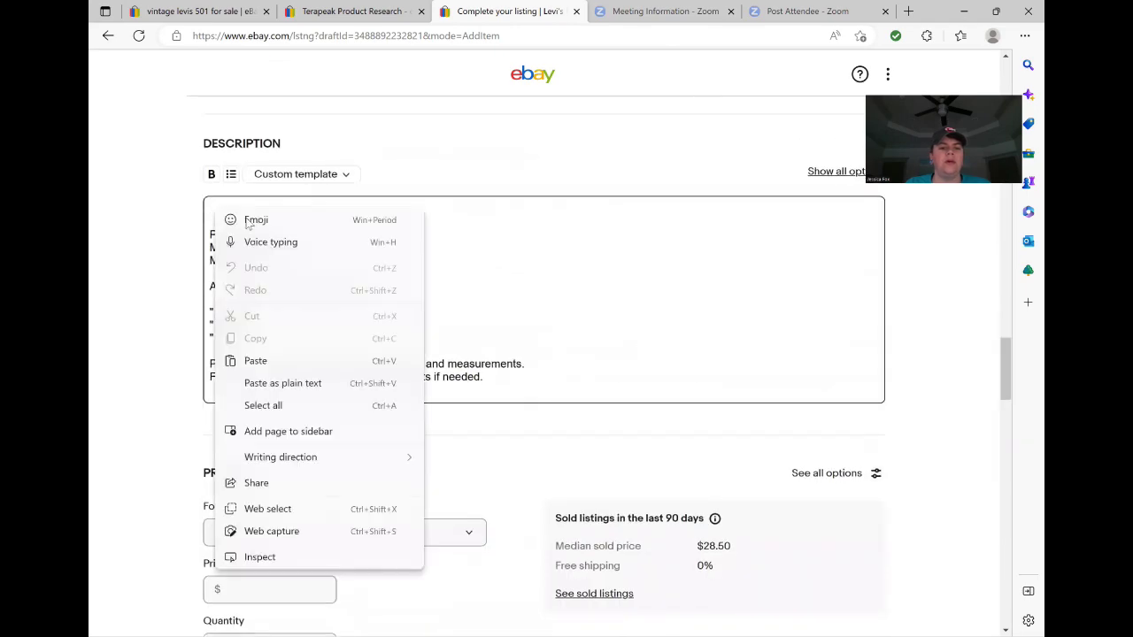
left_click(253, 360)
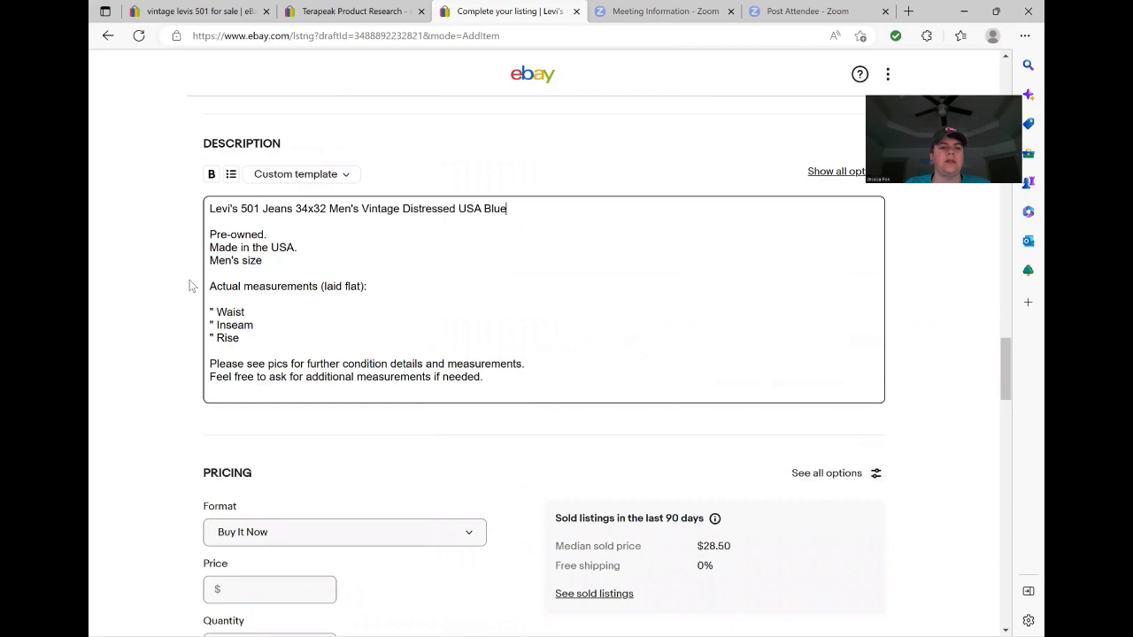
Complete the description with men's size 34x32 and measurements of 34" waist, 32" inseam and 11" rise.
left_click(270, 260)
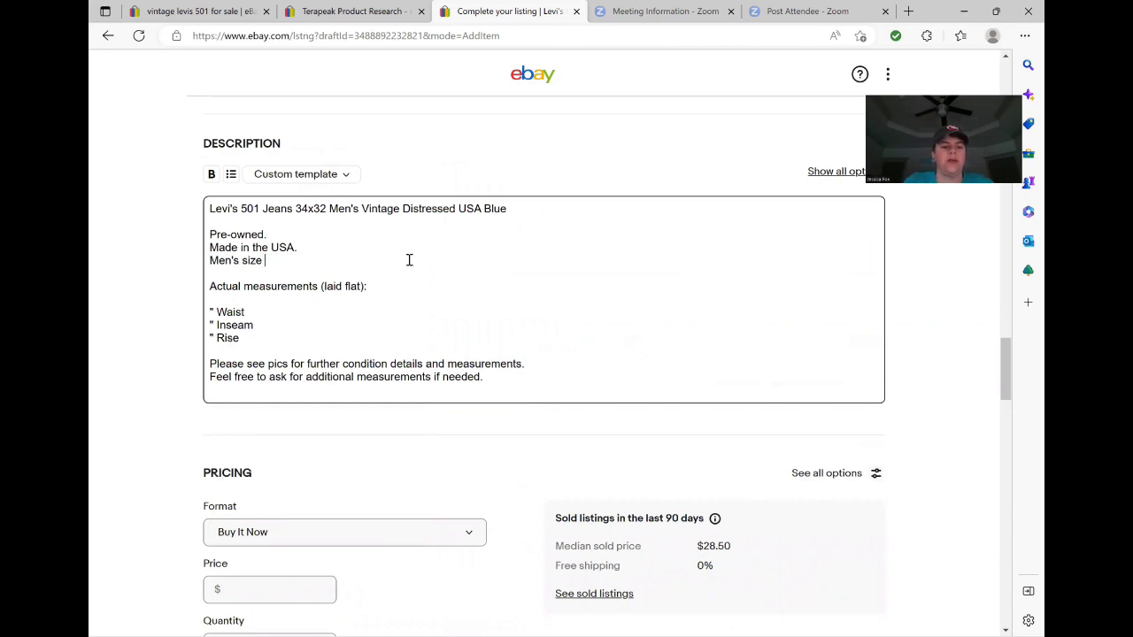
type("34x32")
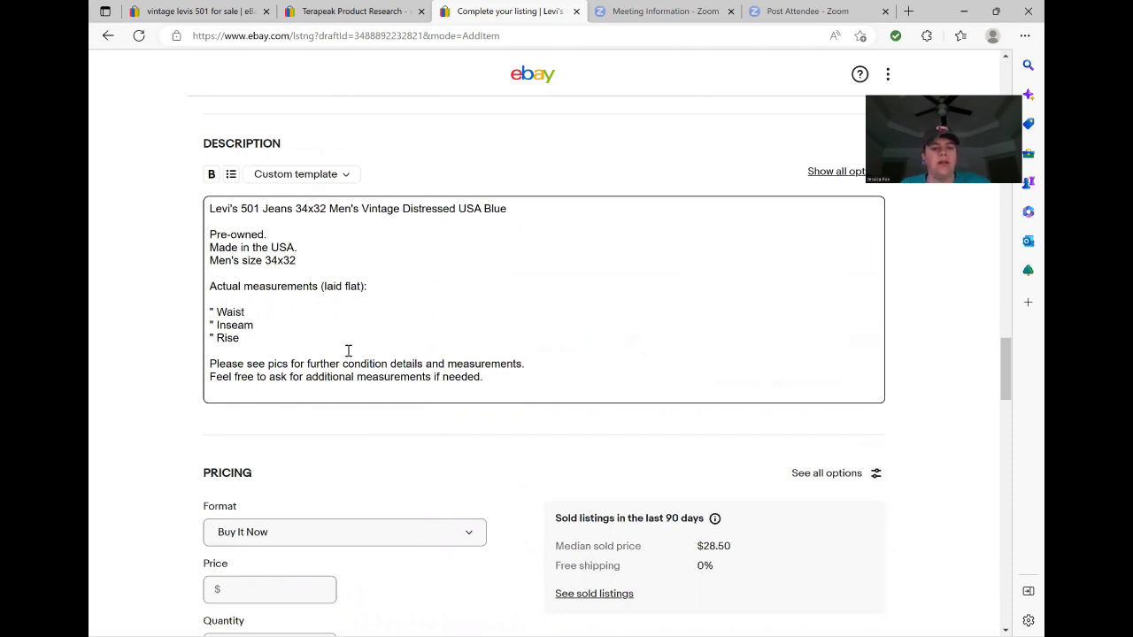
type("34")
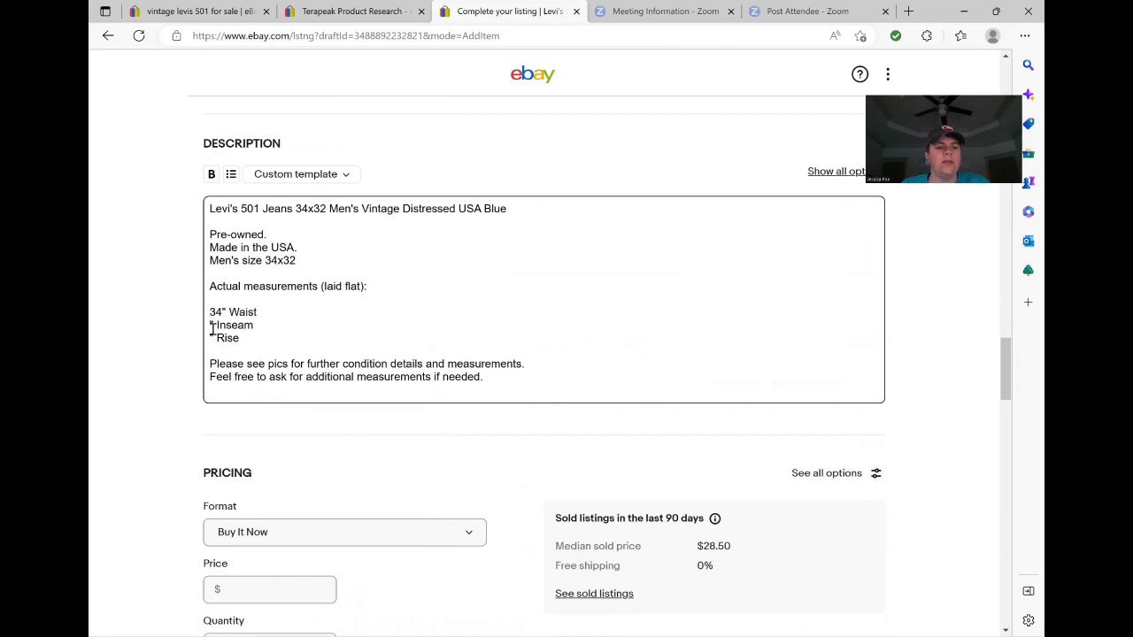
left_click(210, 325)
type("32")
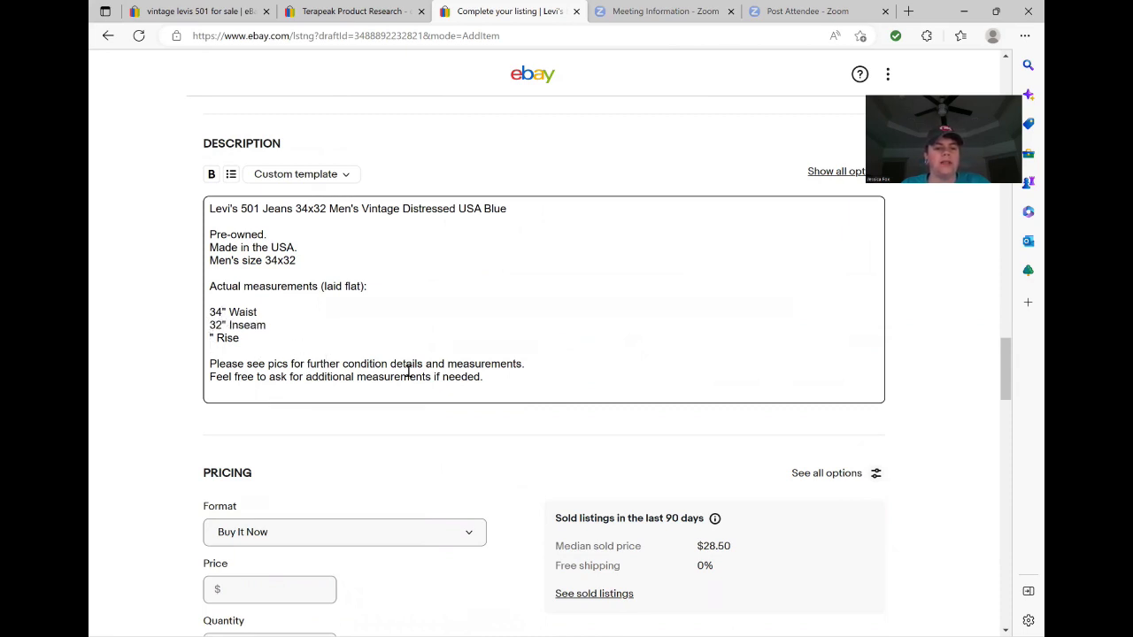
type("11")
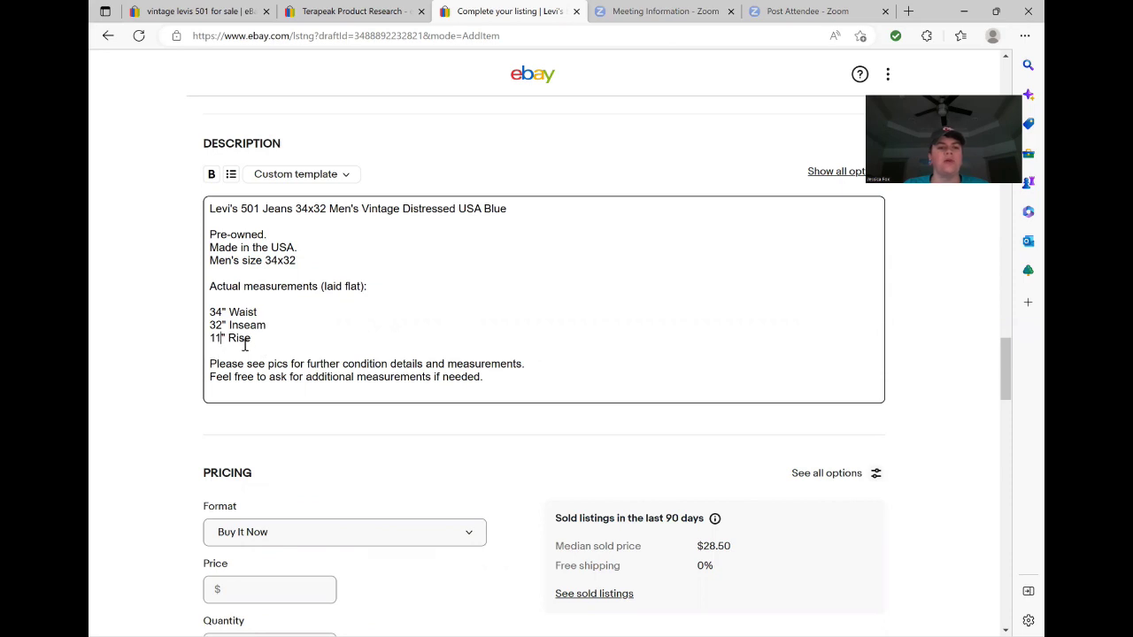
Add the line "Hole in back pocket." to the description, directly above the sentence about seeing the pics.
left_click(212, 352)
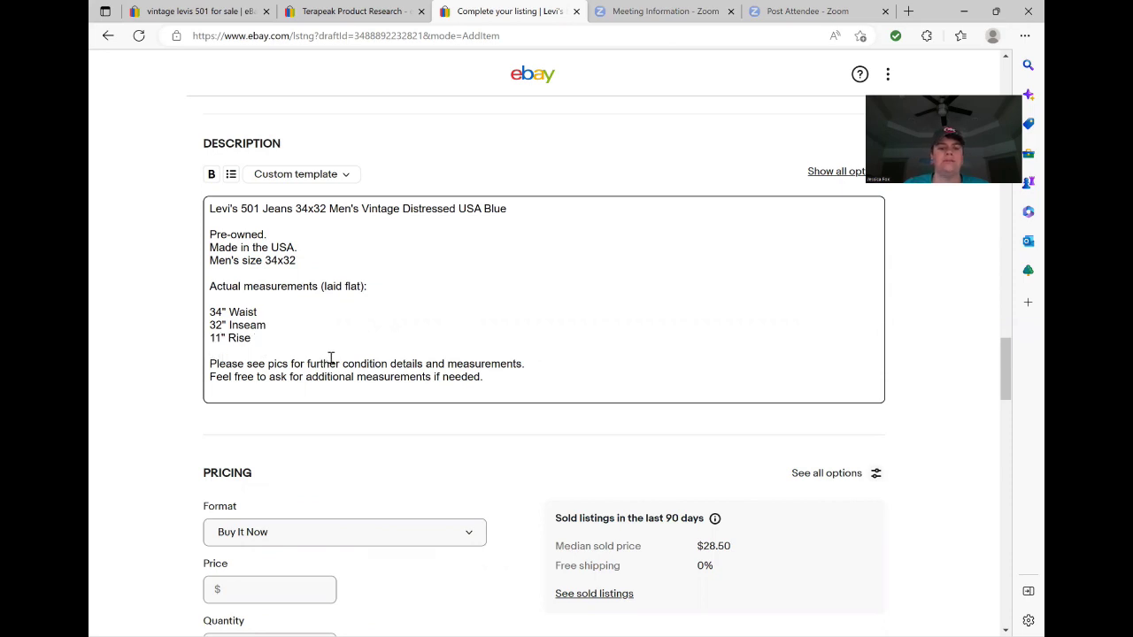
key("Return")
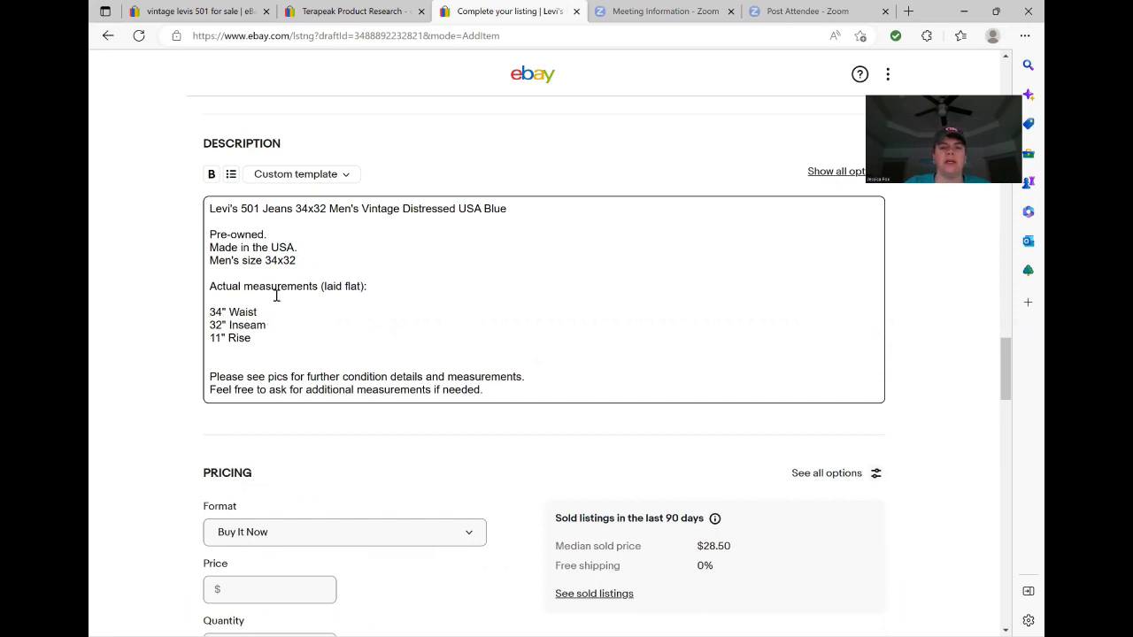
key("BackSpace")
key("Return")
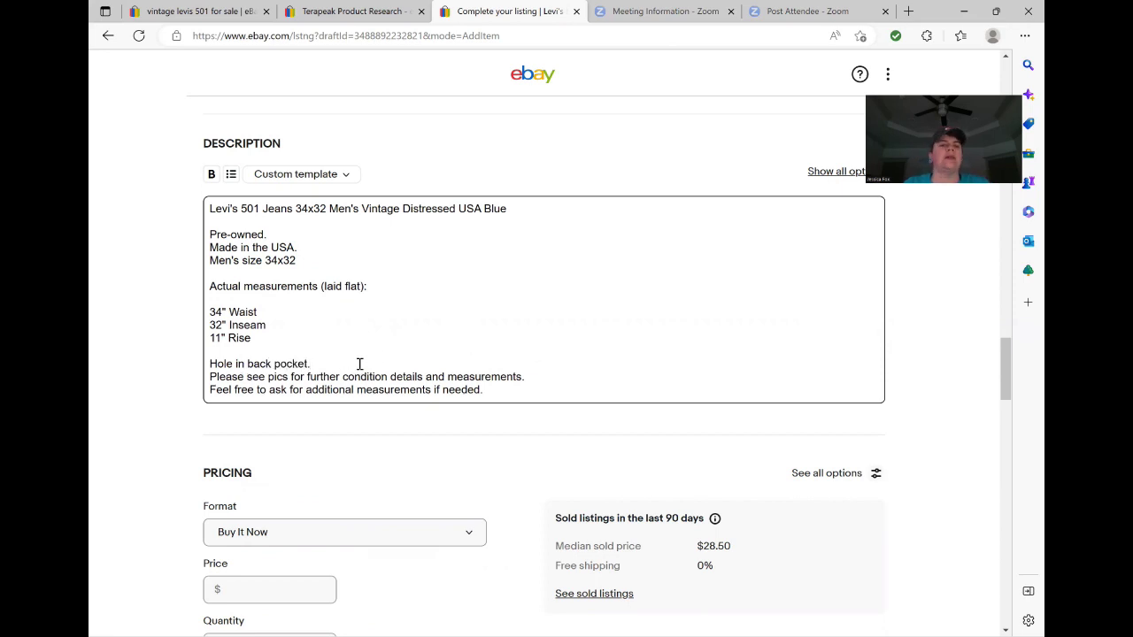
Set the Buy It Now price of the listing to $45.
scroll(562, 366, "down", 4)
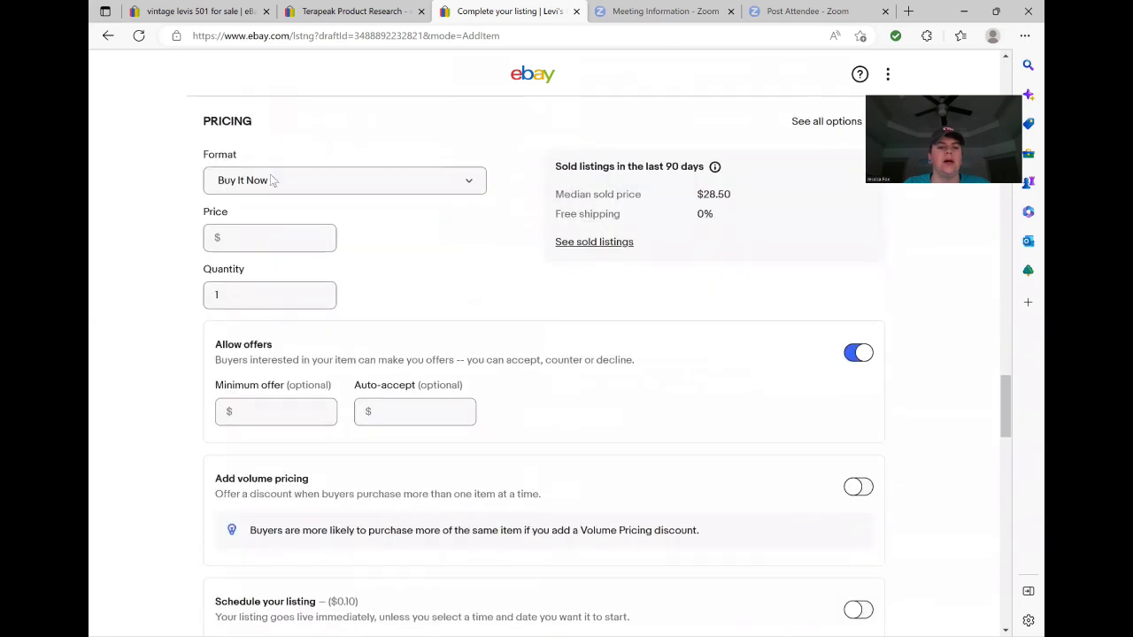
left_click(227, 236)
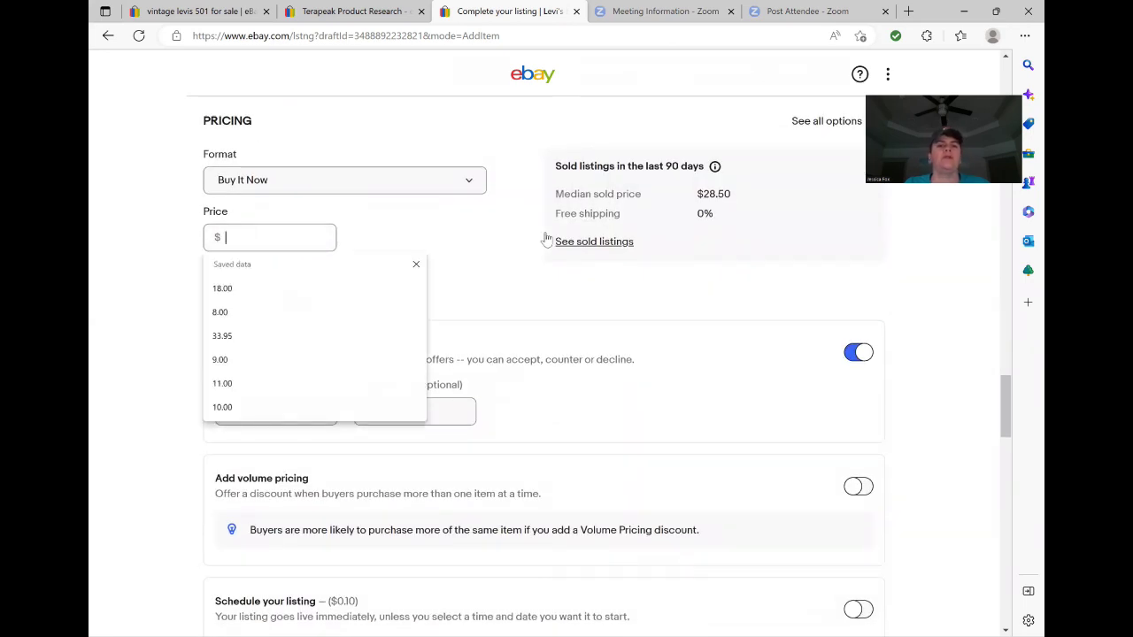
type("45")
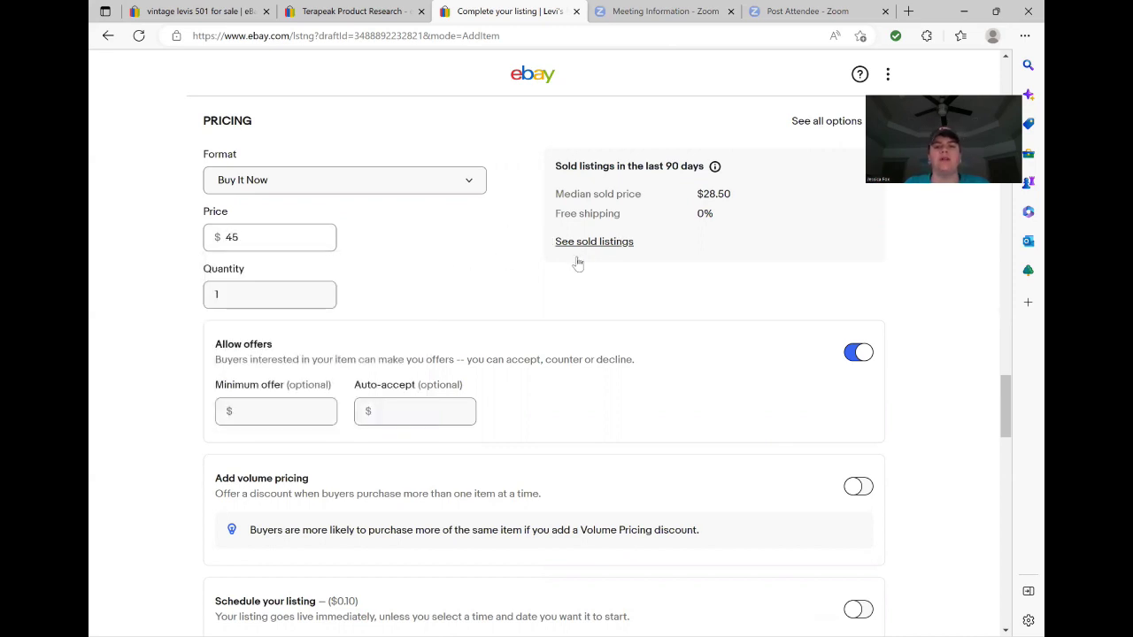
Review the sold listings from the last 90 days in the pricing research and close it.
left_click(587, 243)
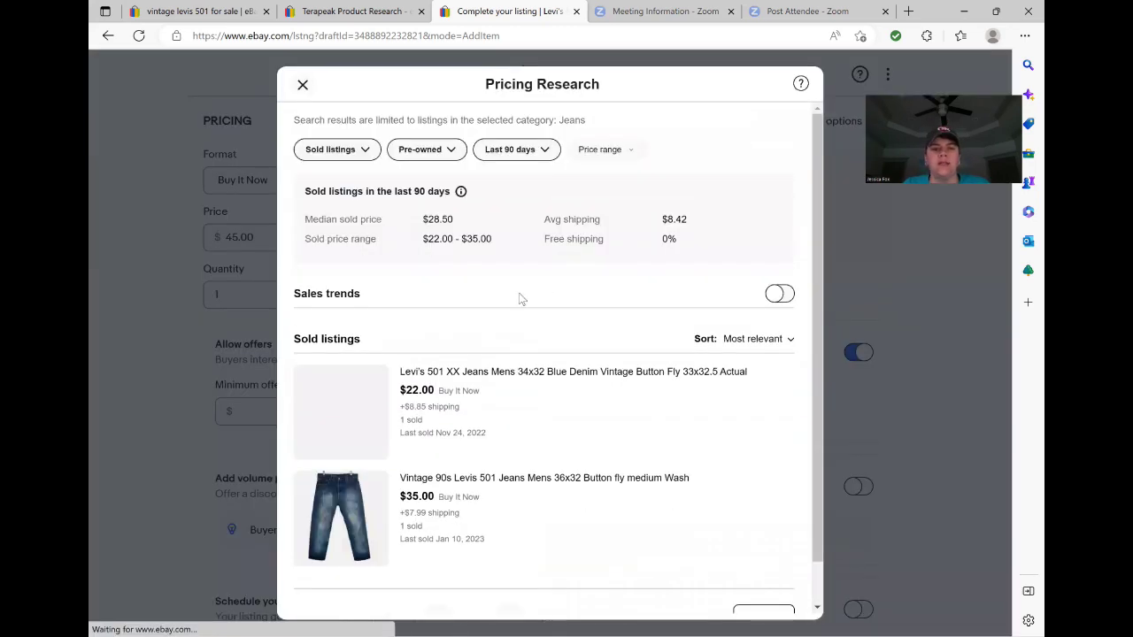
key("Escape")
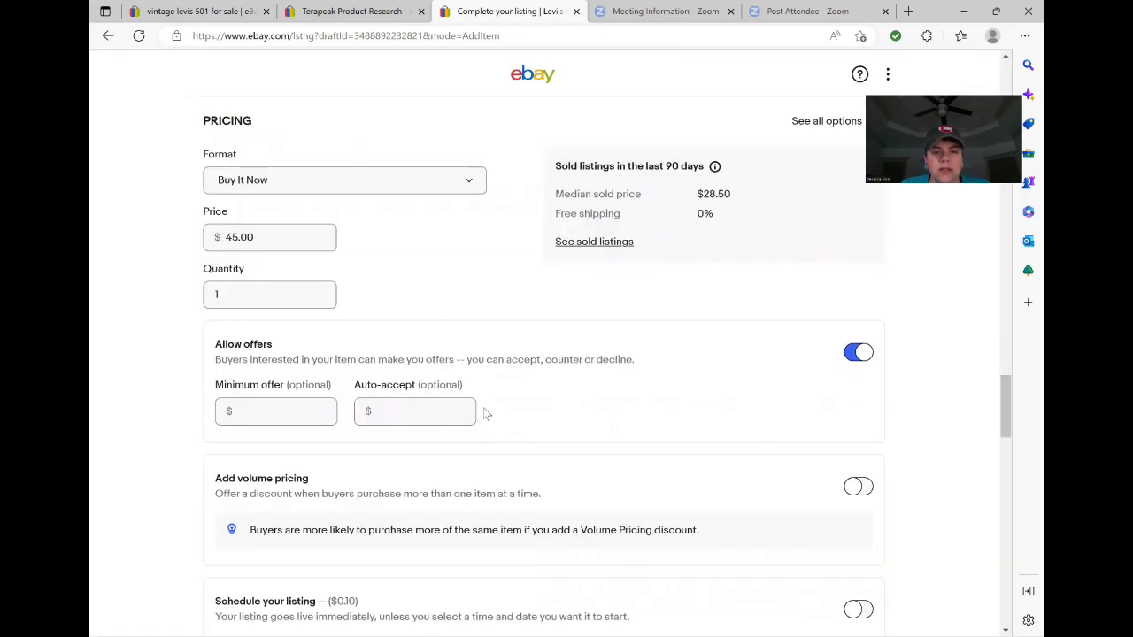
left_click(614, 243)
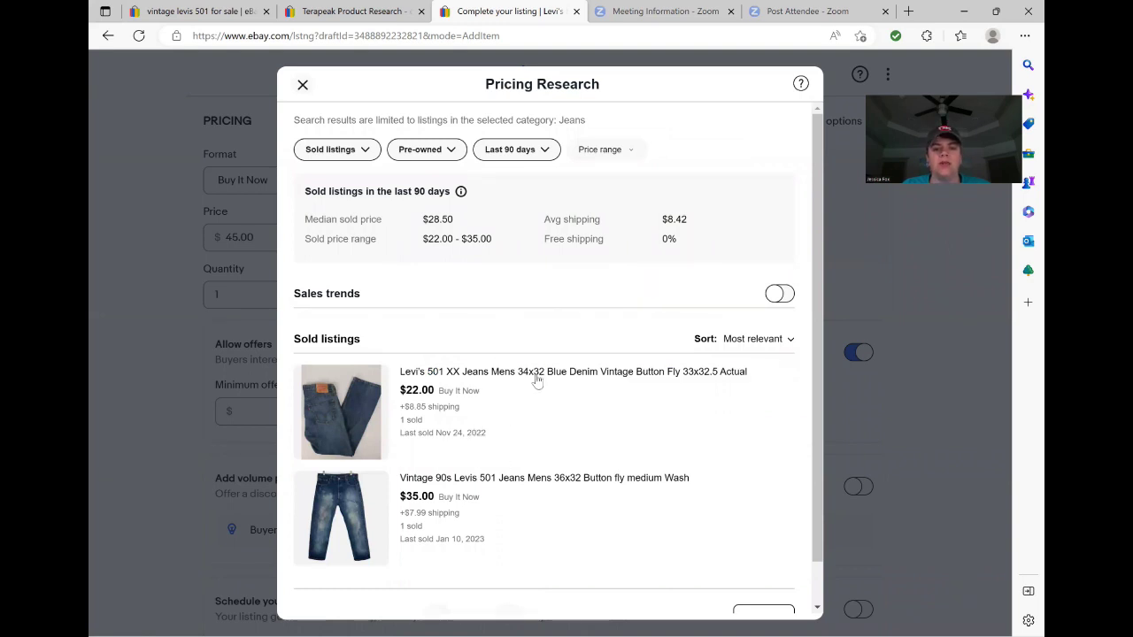
left_click(302, 84)
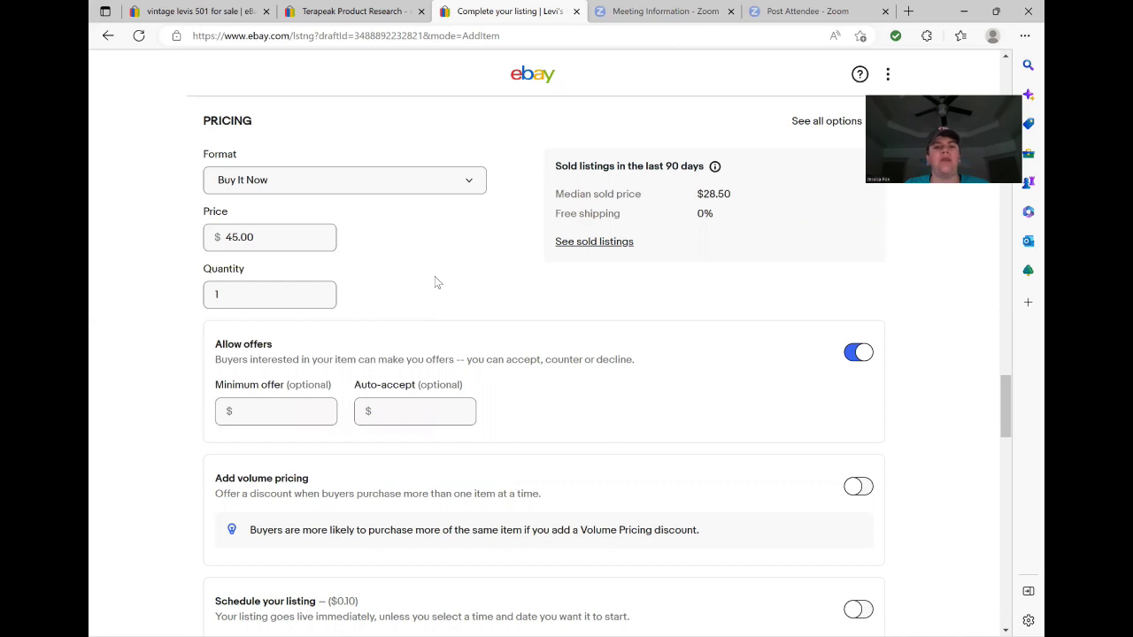
Review the listing's offer, volume pricing and scheduling options, followed by the package, domestic and international shipping settings and preferences.
scroll(447, 280, "down", 1)
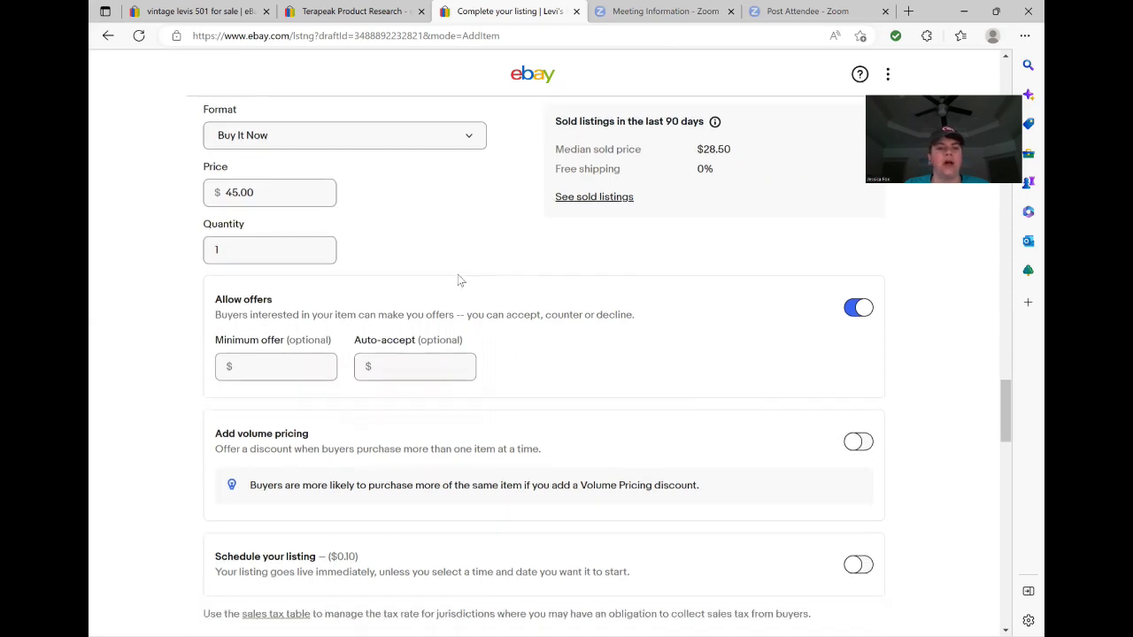
scroll(500, 308, "down", 1)
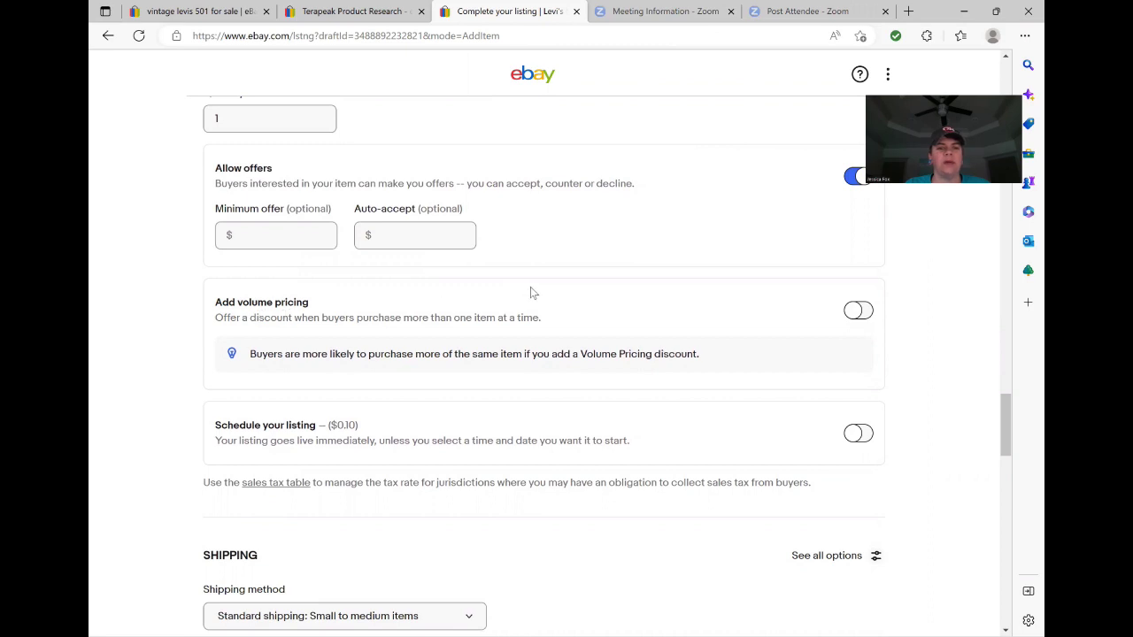
scroll(531, 292, "up", 2)
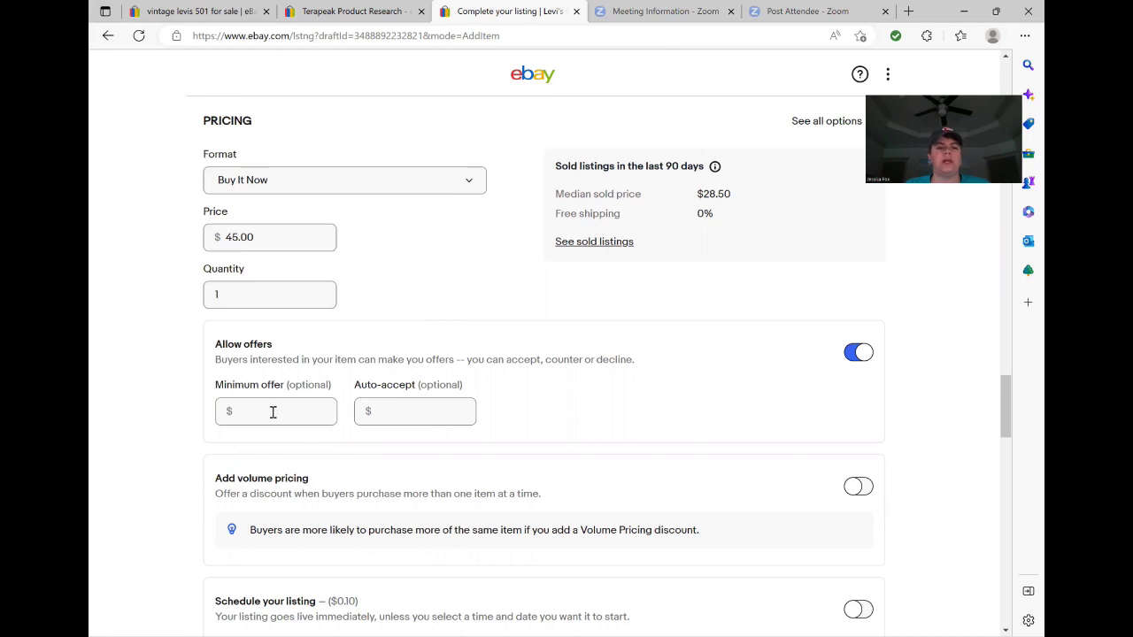
scroll(567, 420, "down", 3)
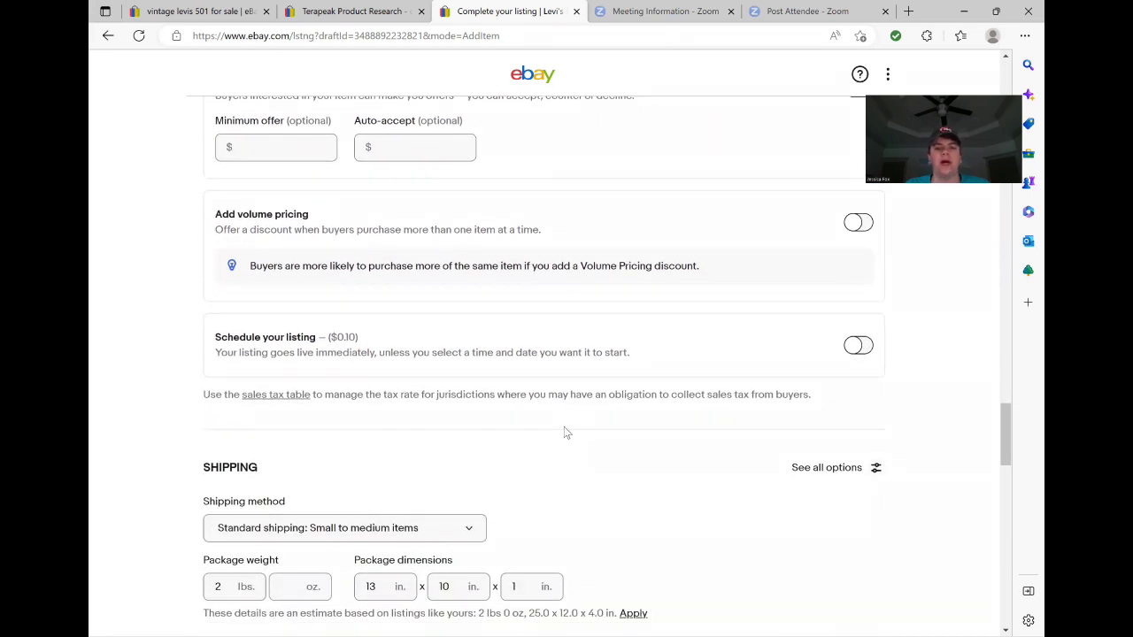
scroll(567, 432, "down", 3)
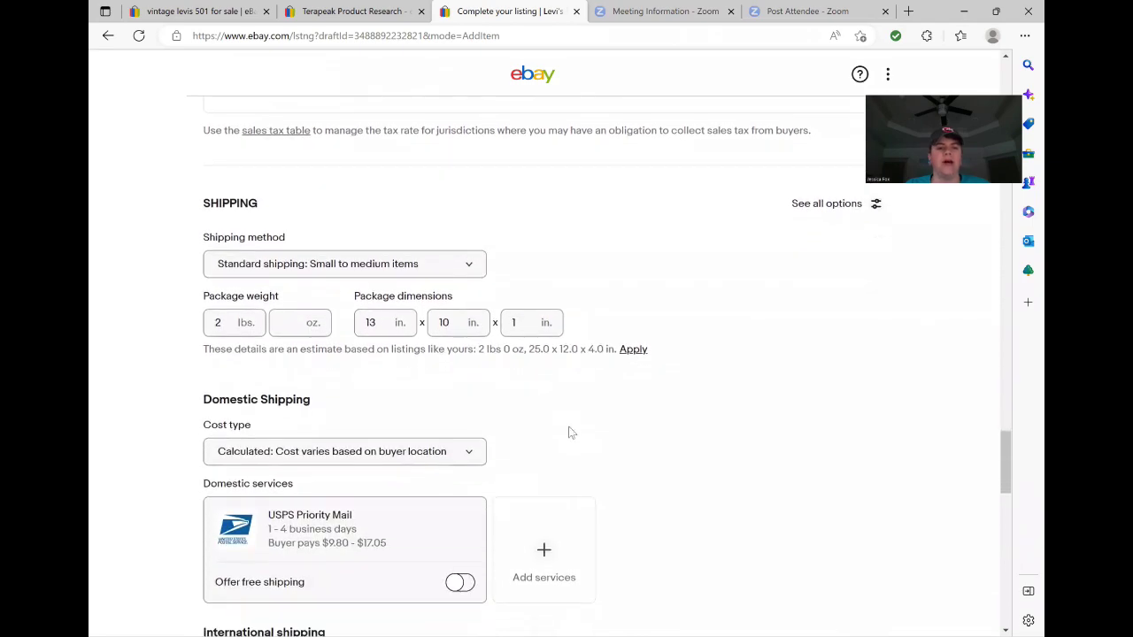
scroll(617, 415, "up", 4)
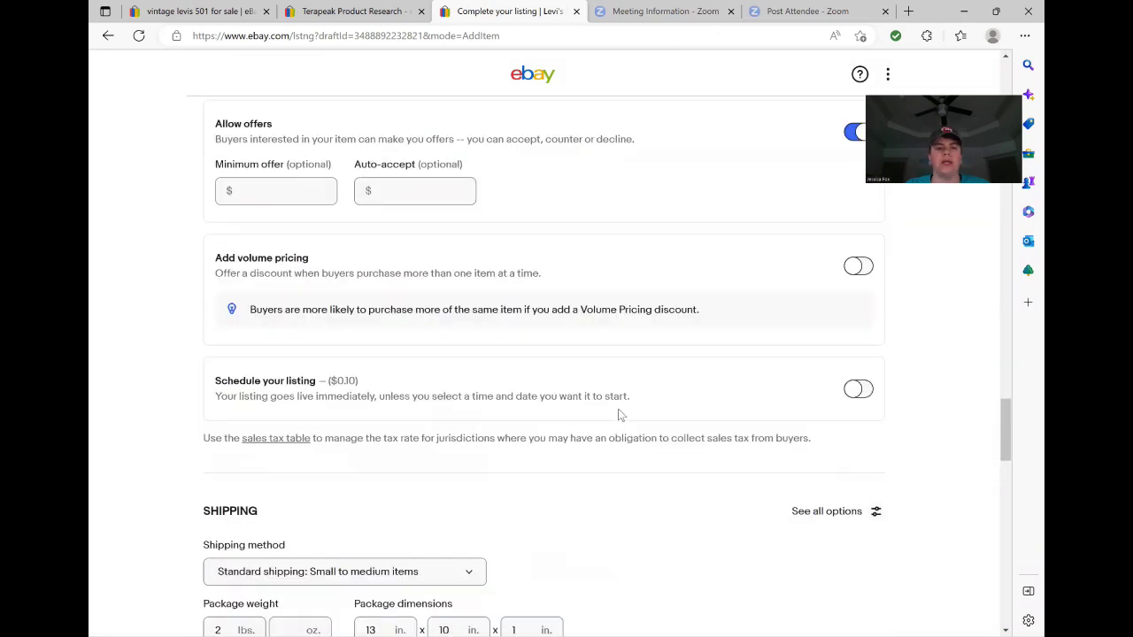
scroll(619, 418, "down", 1)
scroll(620, 418, "down", 1)
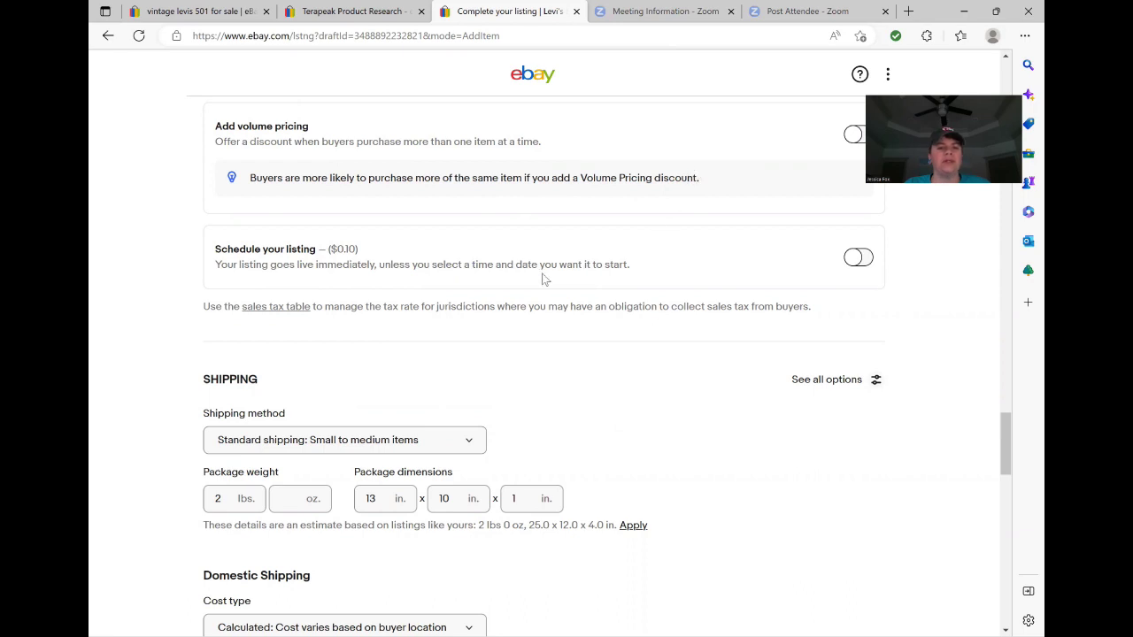
scroll(544, 280, "up", 4)
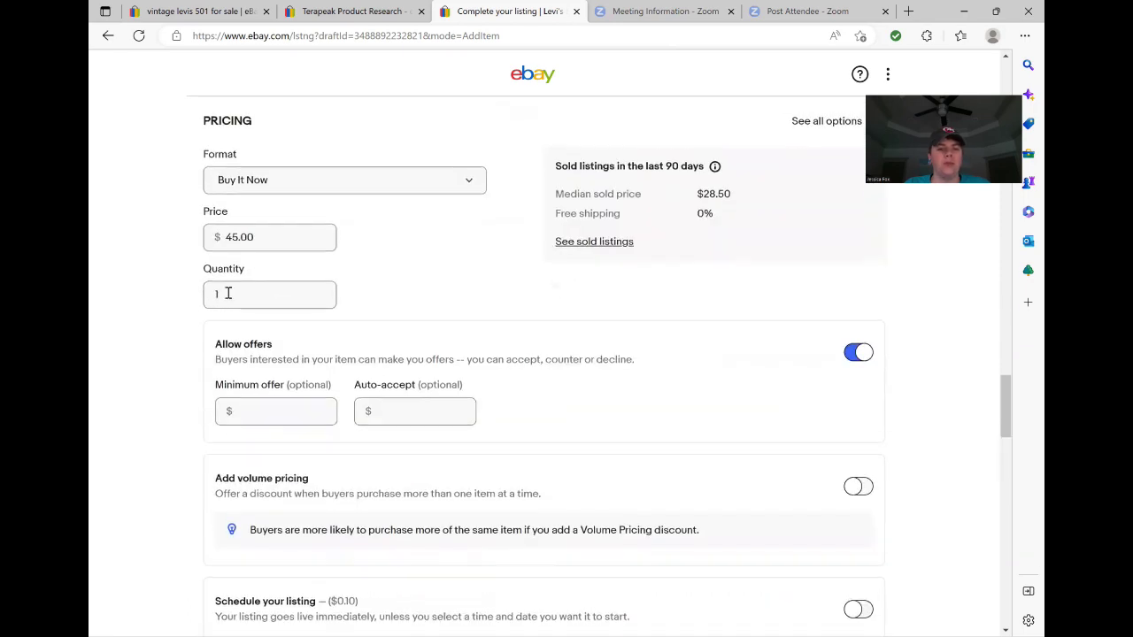
scroll(526, 307, "down", 3)
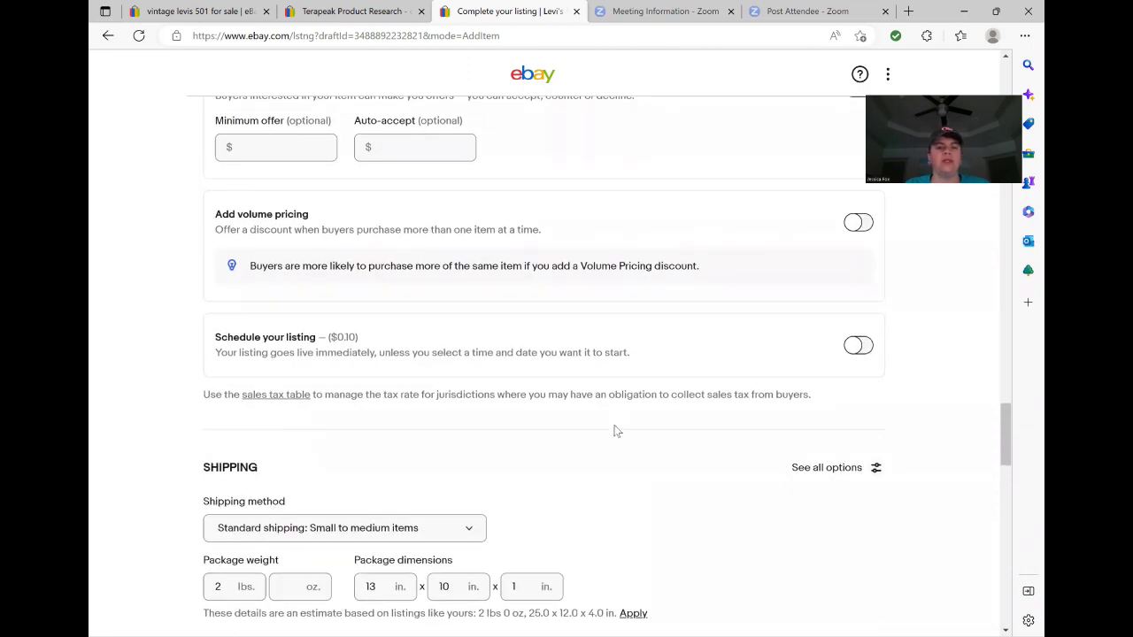
scroll(601, 447, "down", 1)
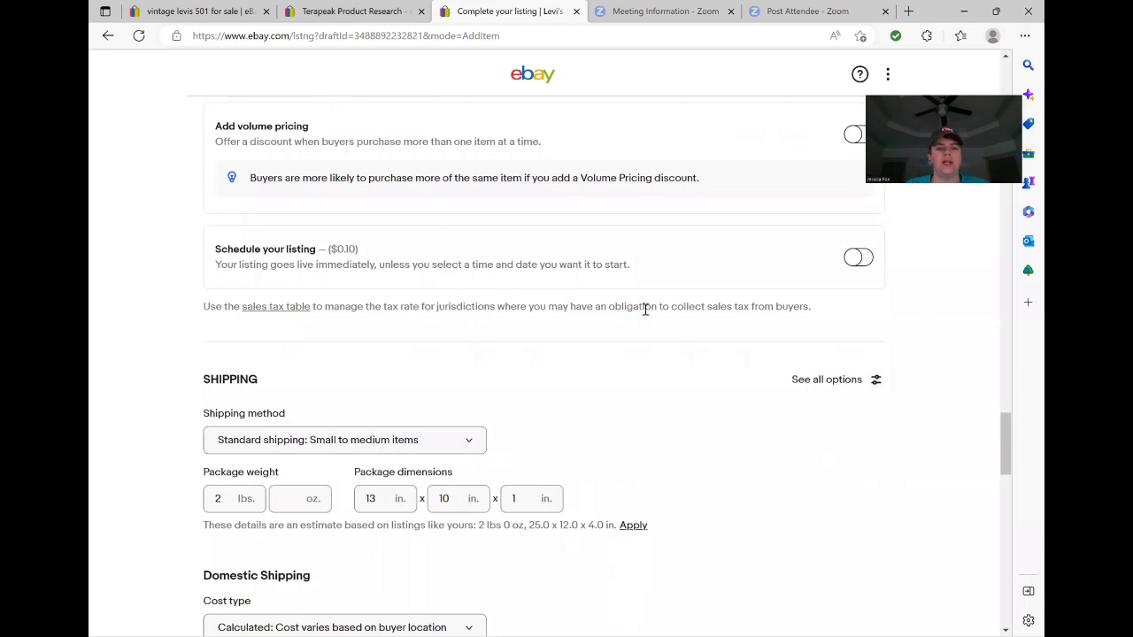
scroll(643, 411, "down", 2)
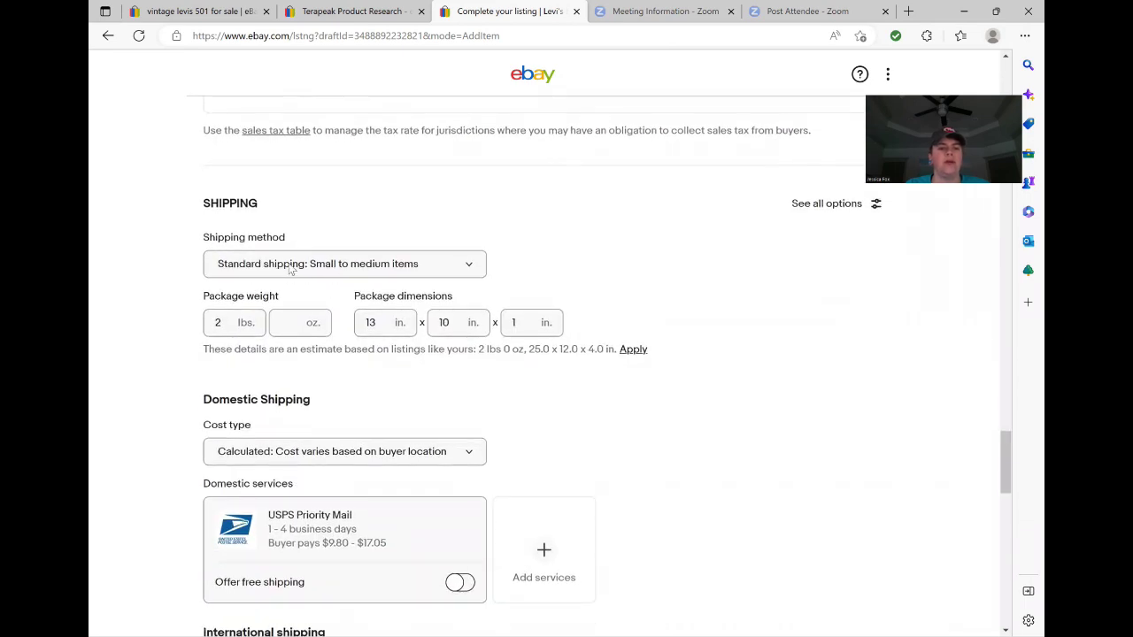
scroll(566, 415, "down", 4)
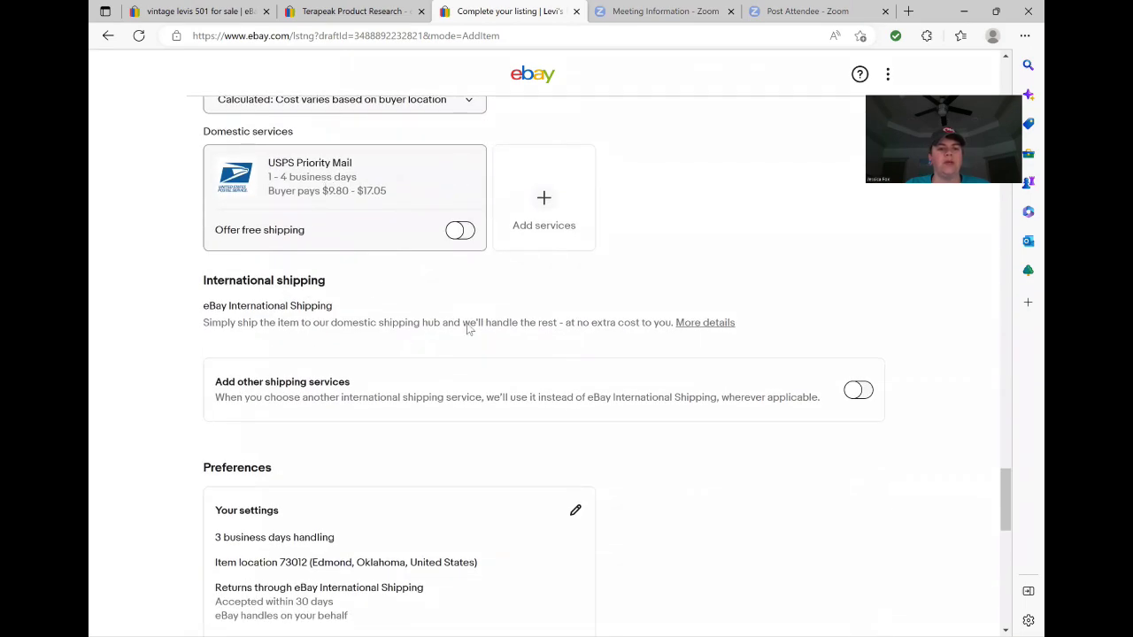
scroll(433, 283, "down", 3)
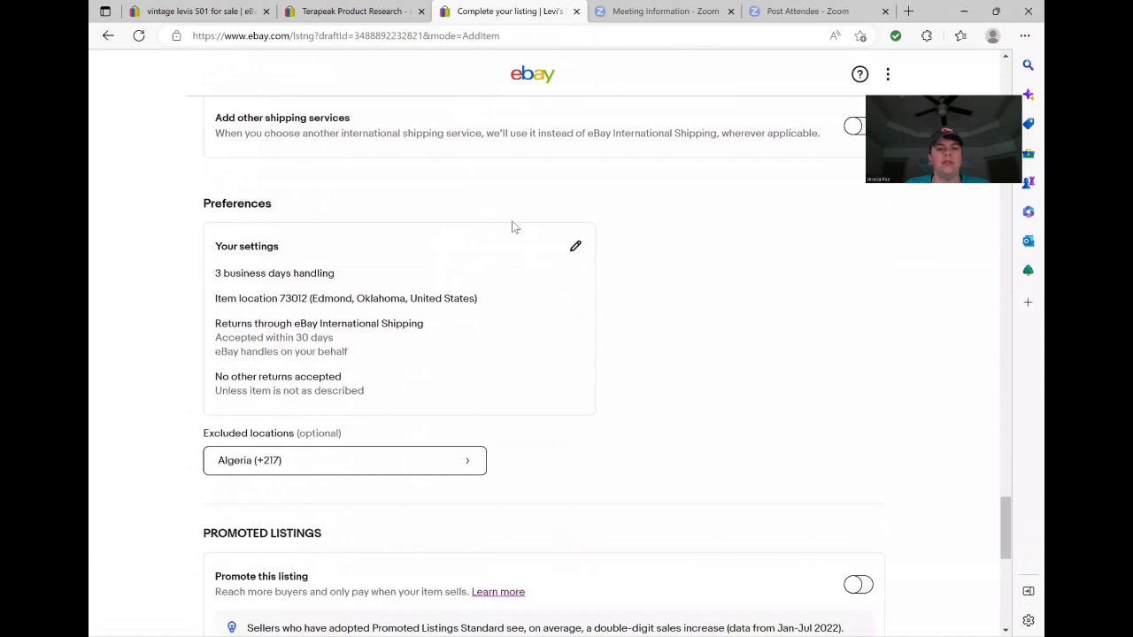
Turn on Promoted Listings for the jeans listing at the suggested ad rate.
scroll(512, 226, "down", 3)
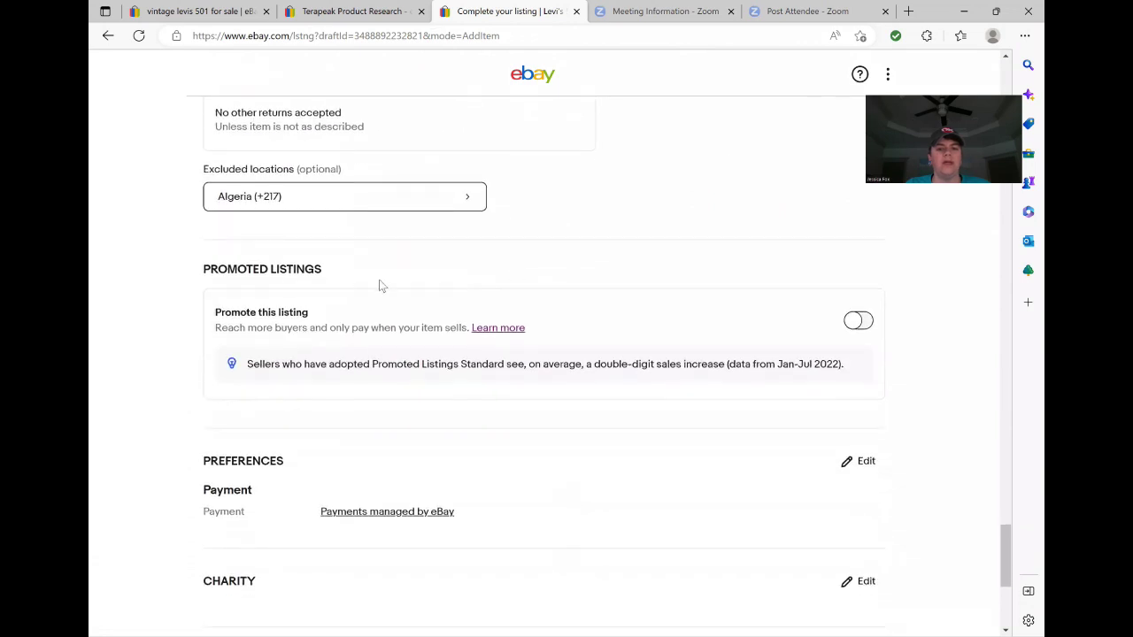
left_click(866, 323)
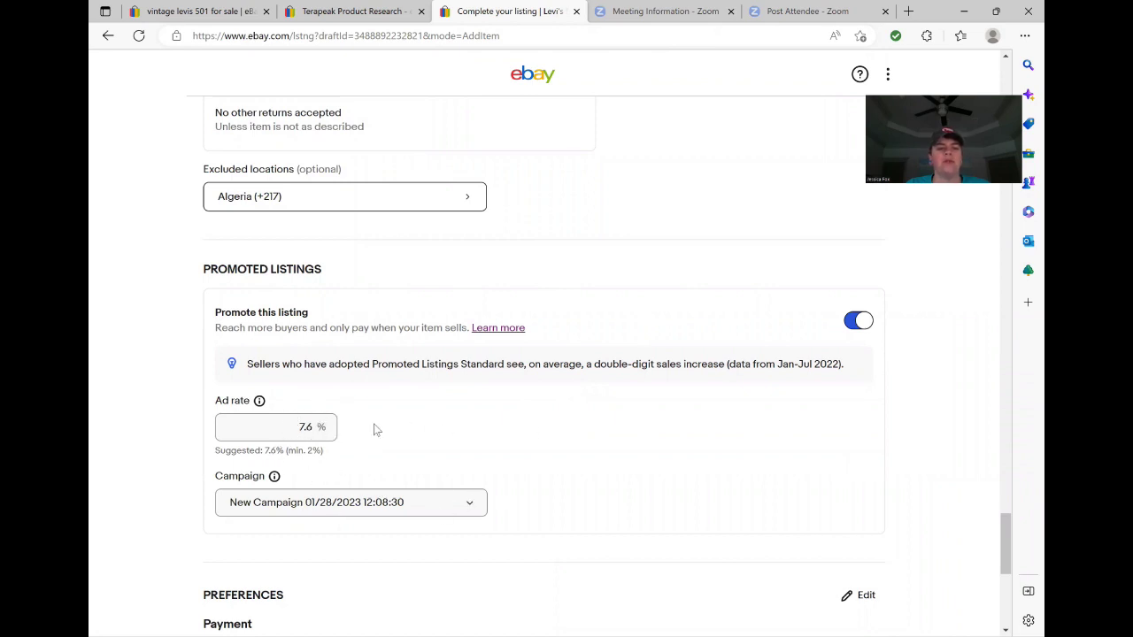
scroll(554, 435, "down", 2)
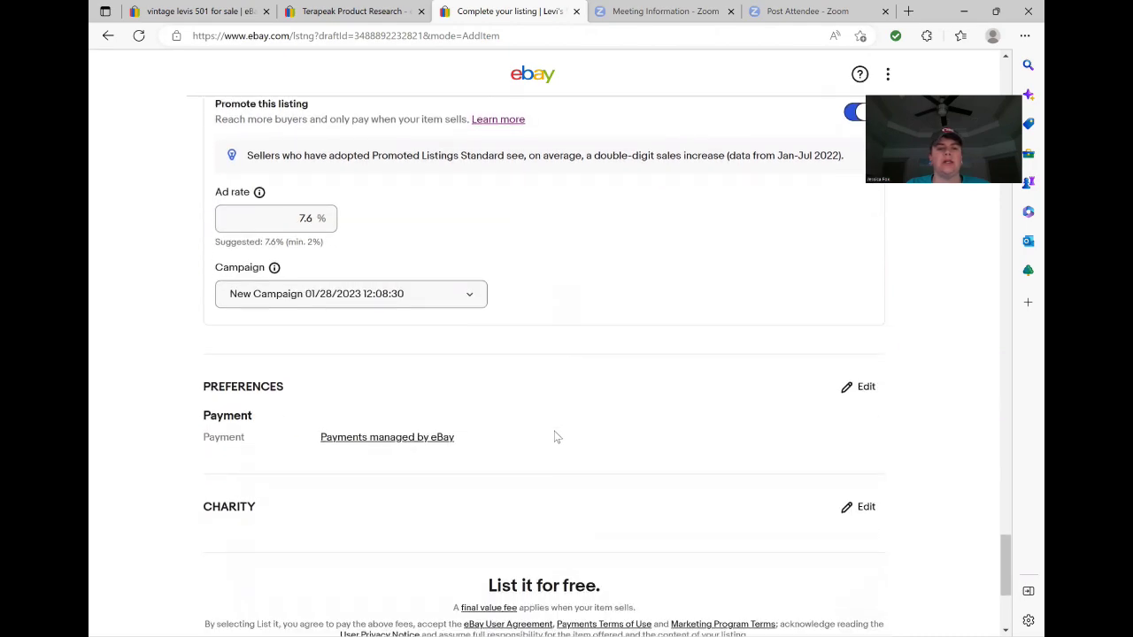
Save the Levi's 501 jeans listing for later as a draft and check it in the drafts list.
scroll(558, 421, "down", 2)
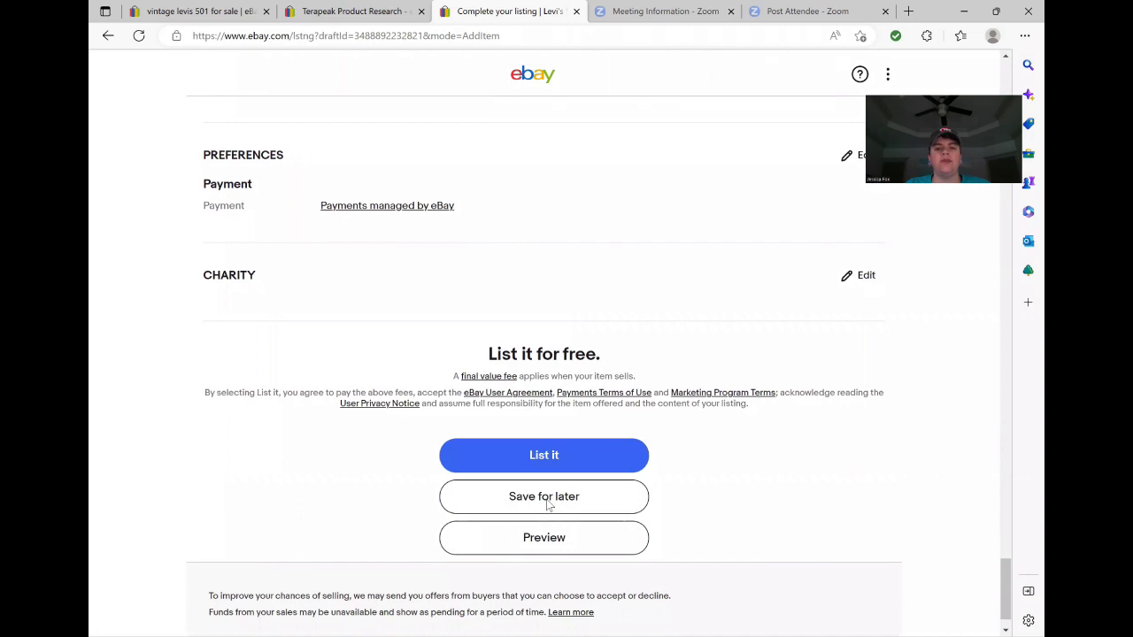
left_click(546, 500)
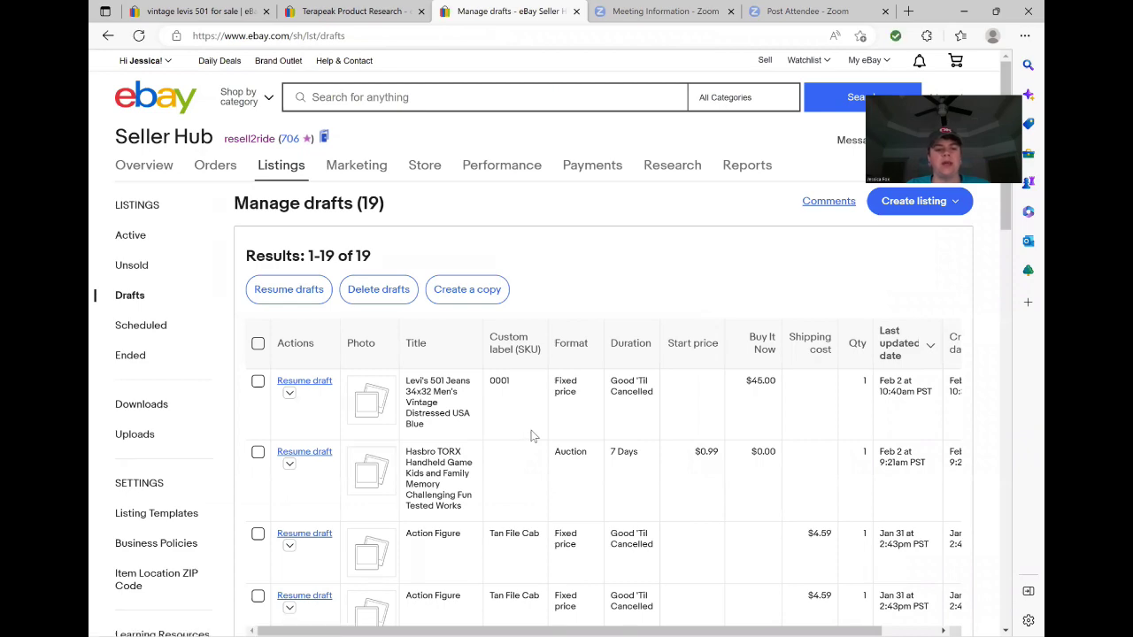
scroll(518, 426, "down", 1)
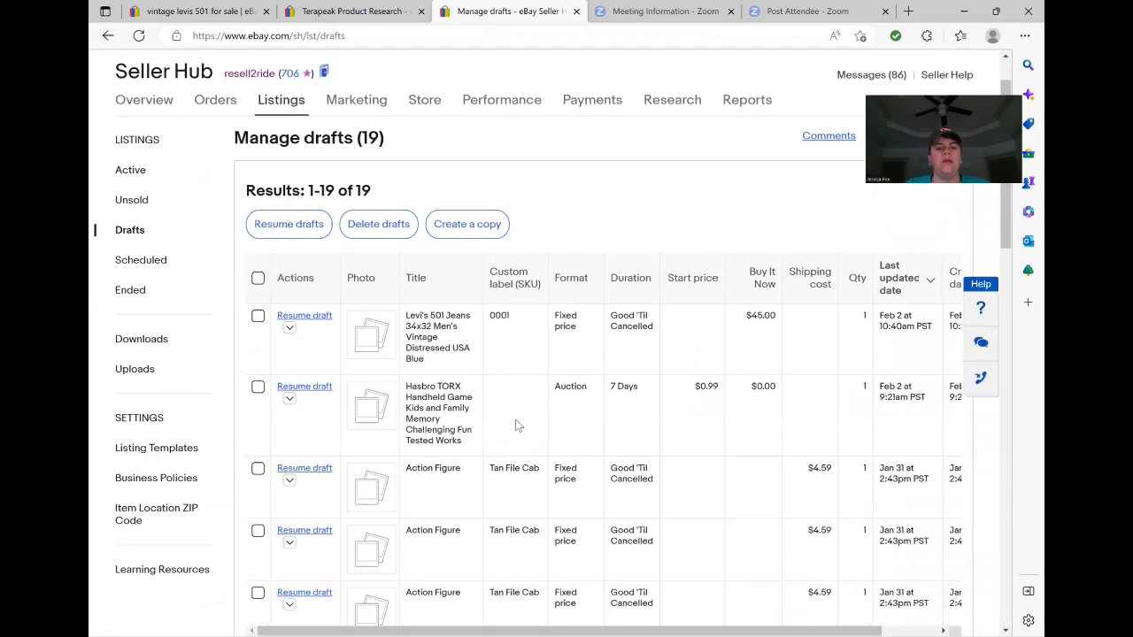
scroll(837, 244, "up", 1)
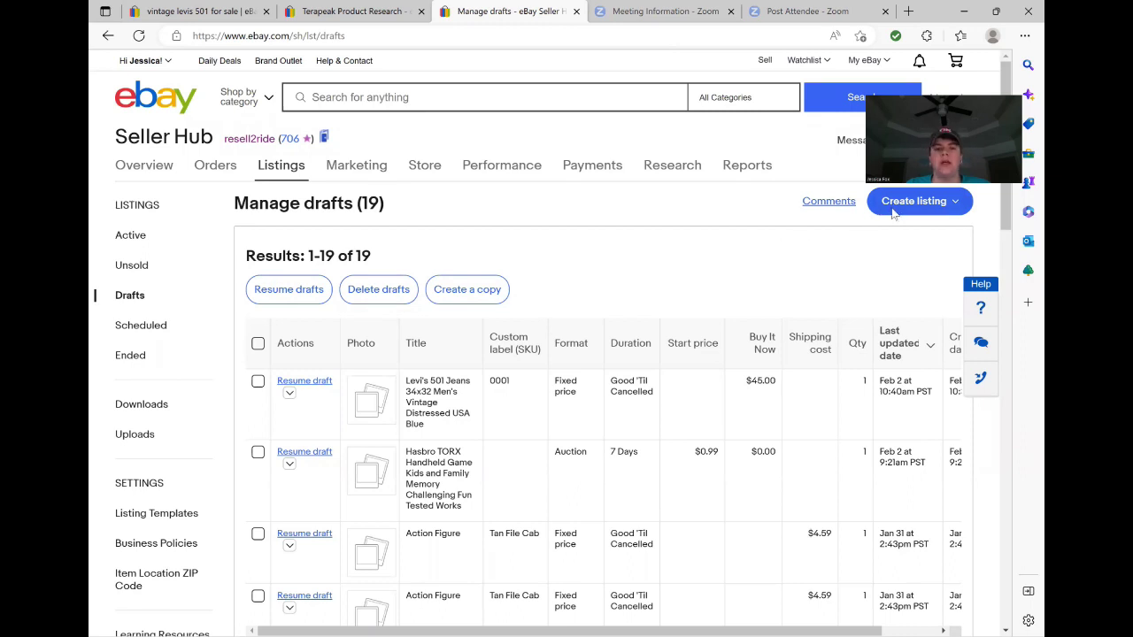
Start a new listing from the saved "Vintage Levi's Men's" listing template.
left_click(162, 514)
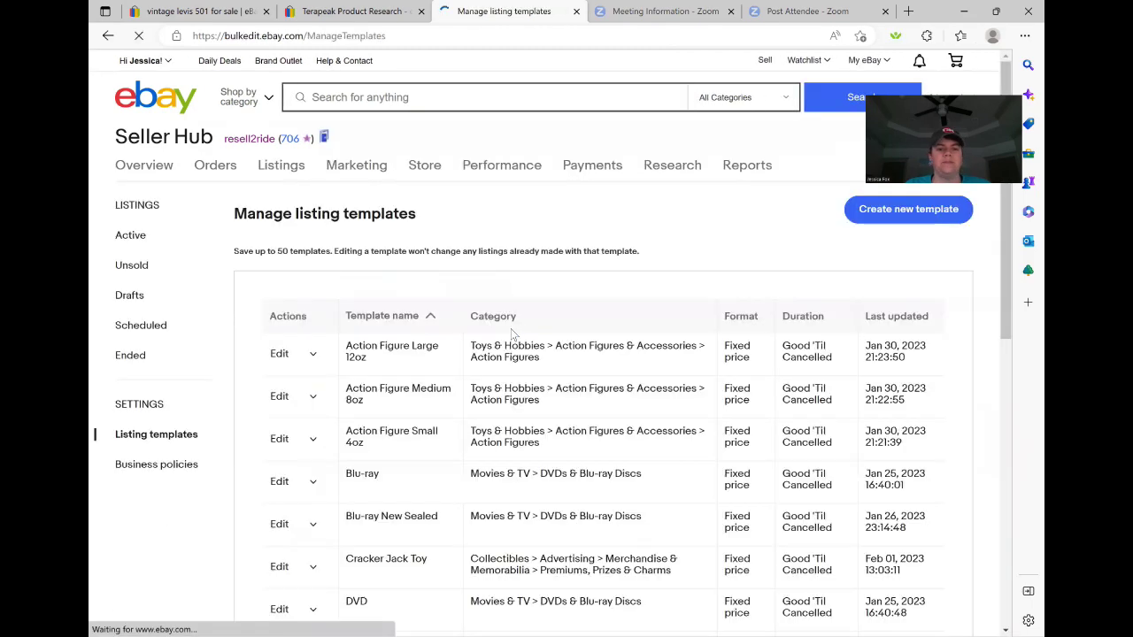
scroll(500, 354, "down", 4)
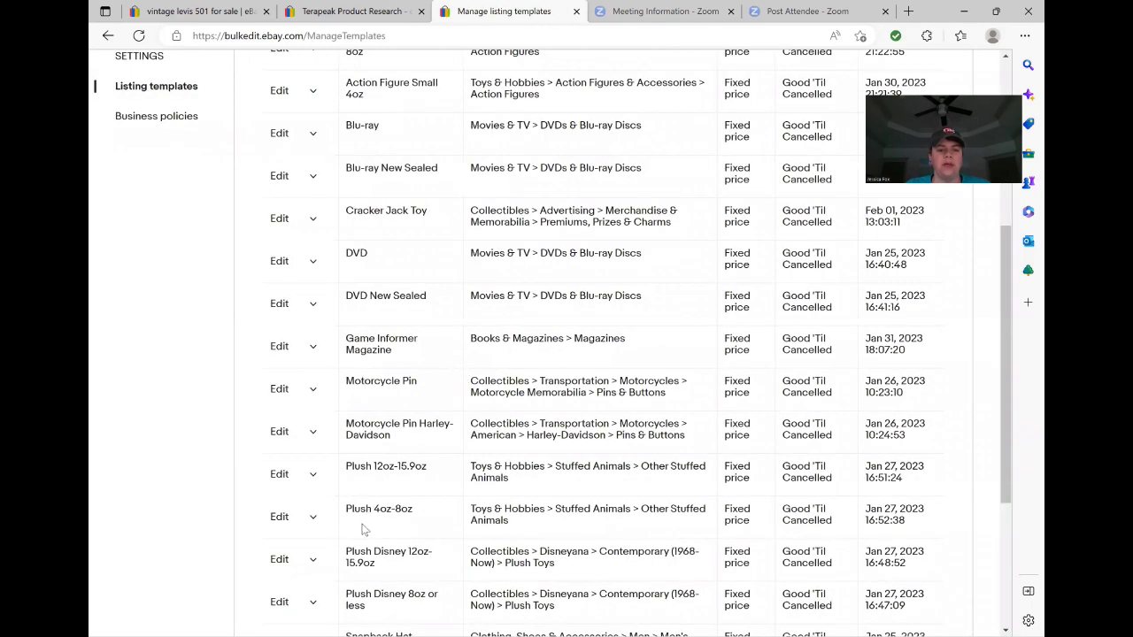
scroll(311, 522, "down", 3)
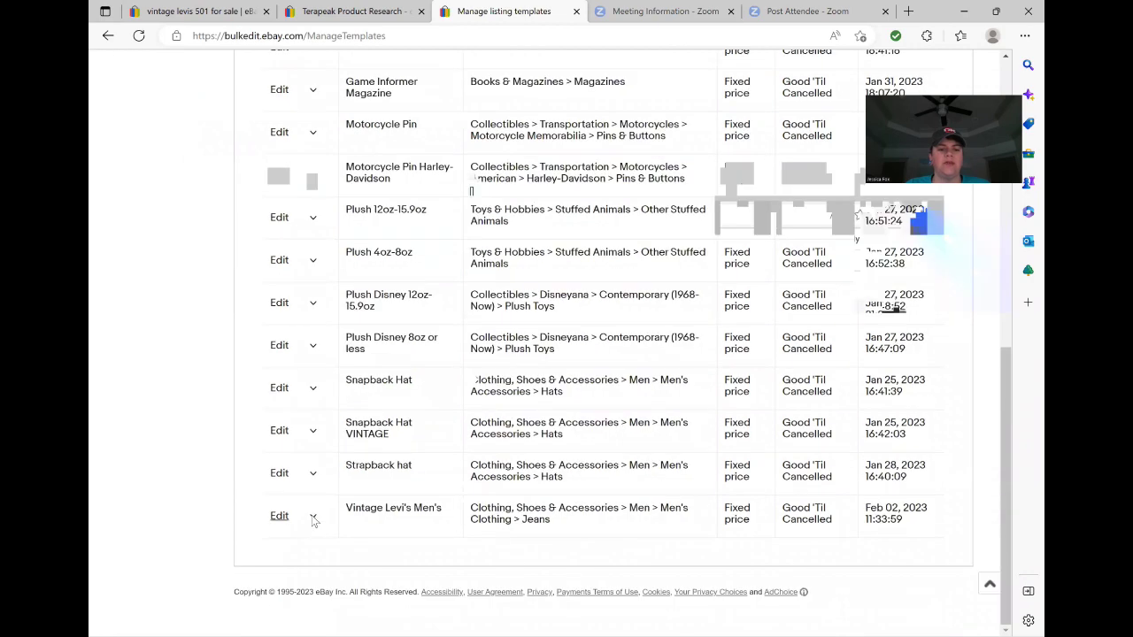
left_click(314, 520)
left_click(318, 610)
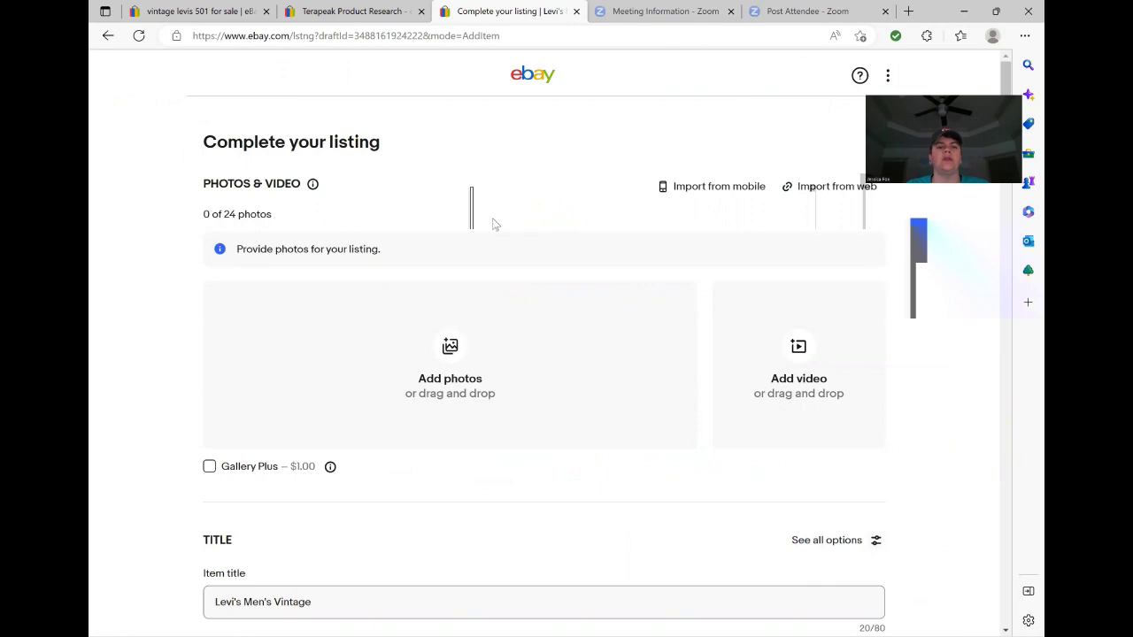
Look through the prefilled listing details down to the end of the form and save the listing for later as a draft.
scroll(526, 310, "down", 10)
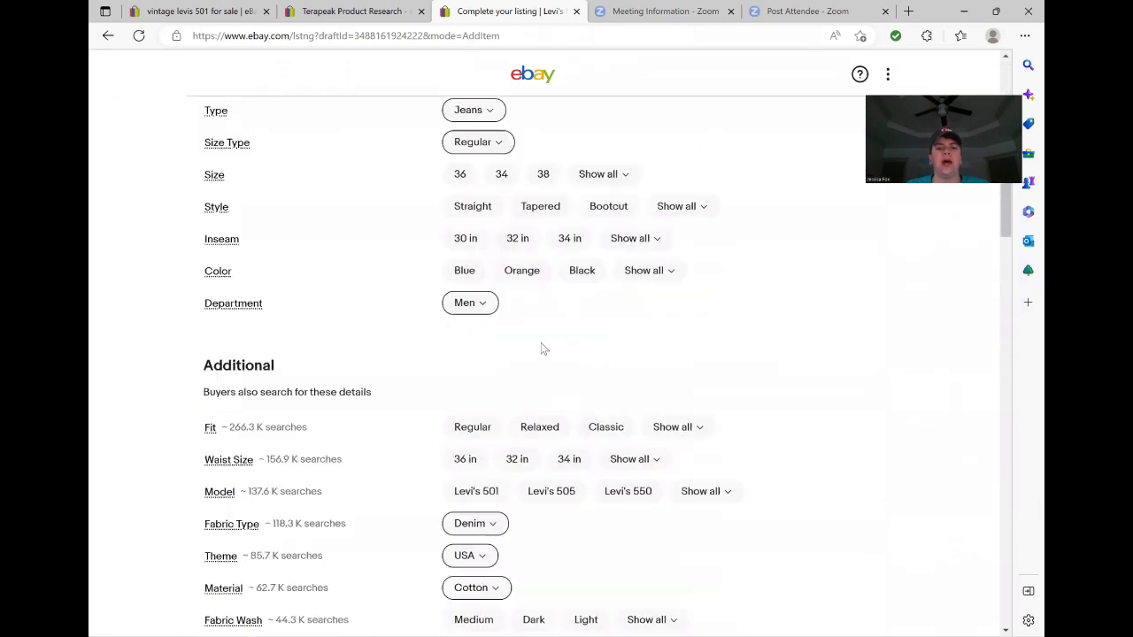
scroll(543, 354, "down", 15)
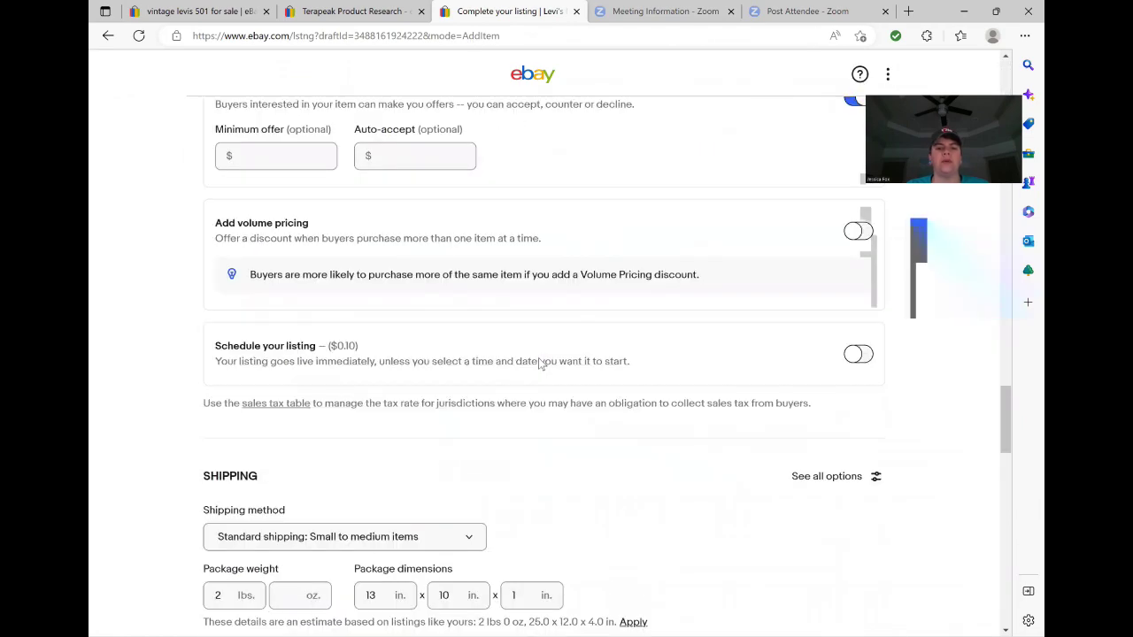
scroll(540, 364, "down", 15)
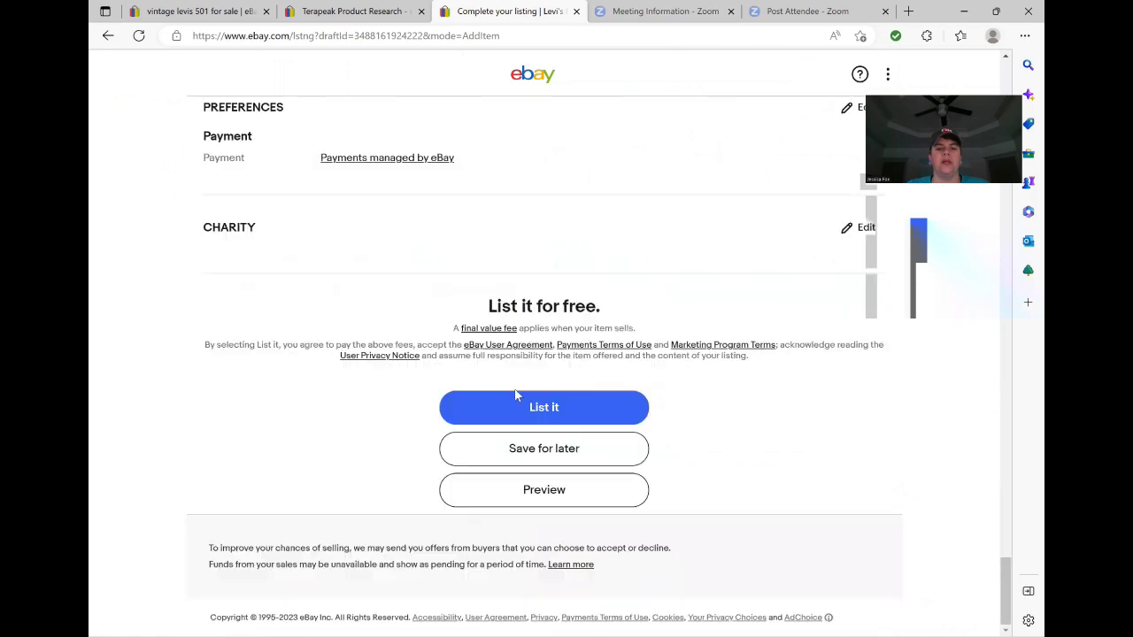
left_click(533, 452)
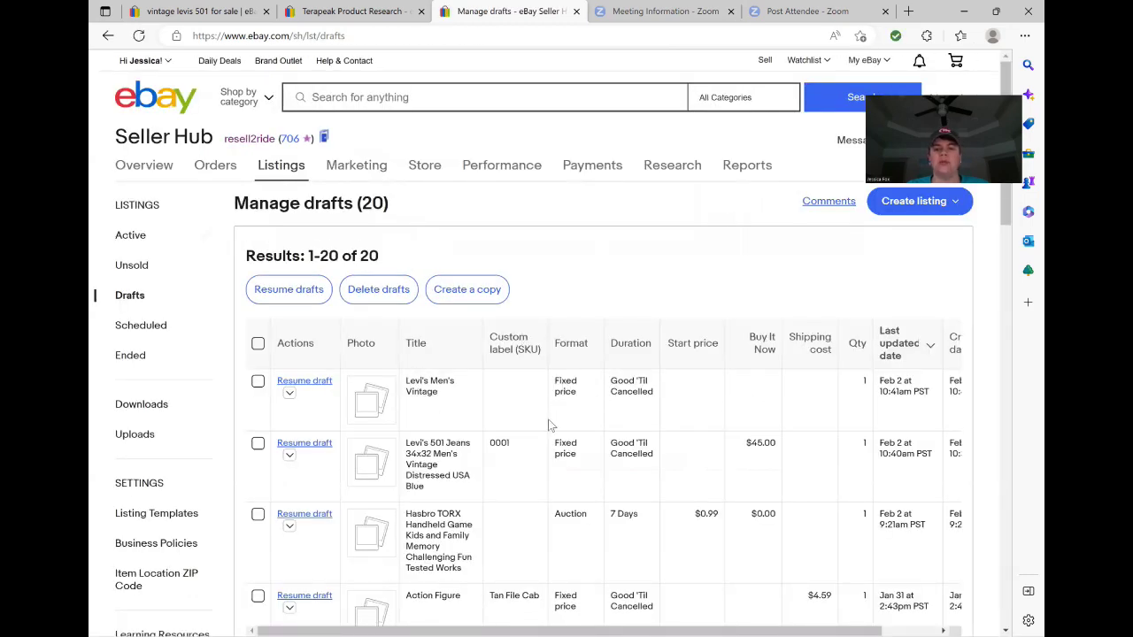
Create 4 copies of the newest "Levi's Men's Vintage" draft, without photos or catalog information, and check the drafts list.
left_click(257, 382)
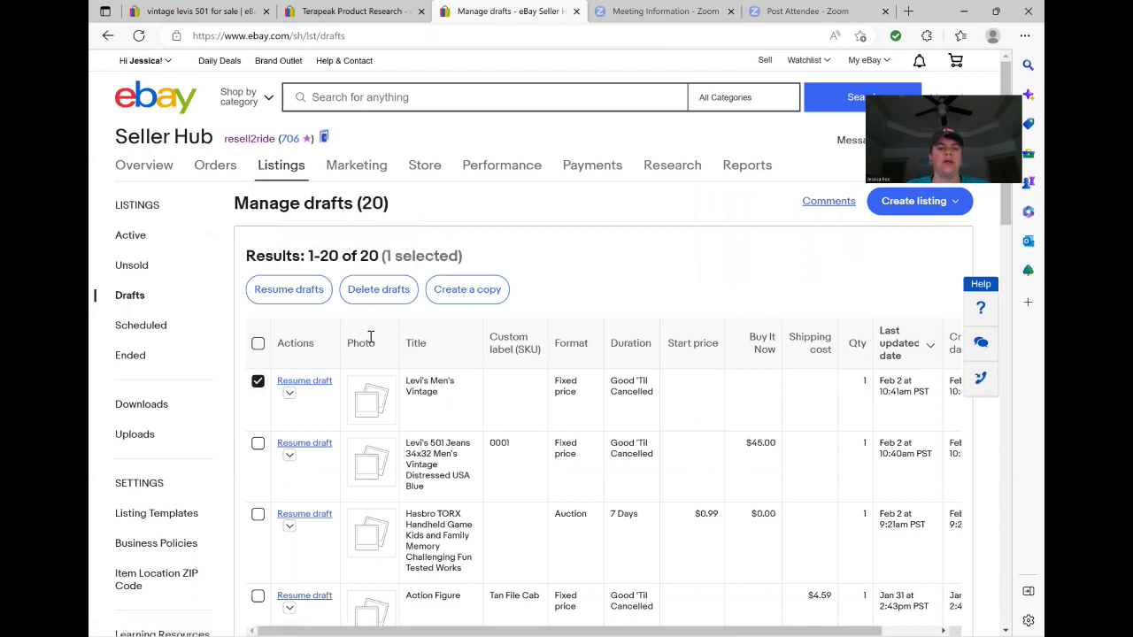
left_click(486, 292)
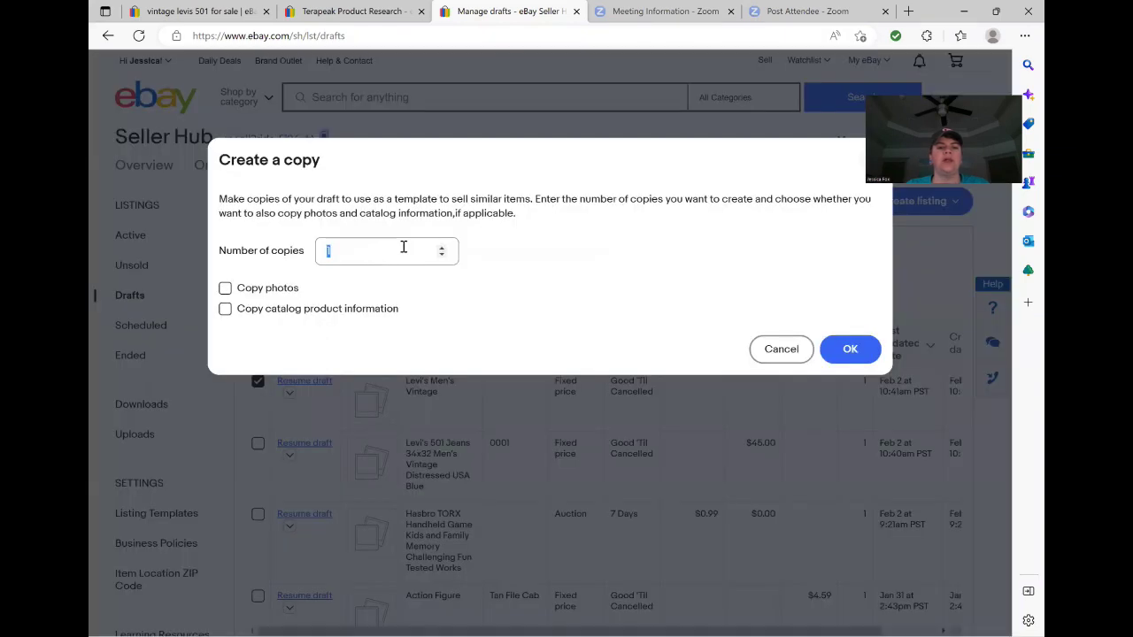
left_click(441, 249)
left_click(850, 351)
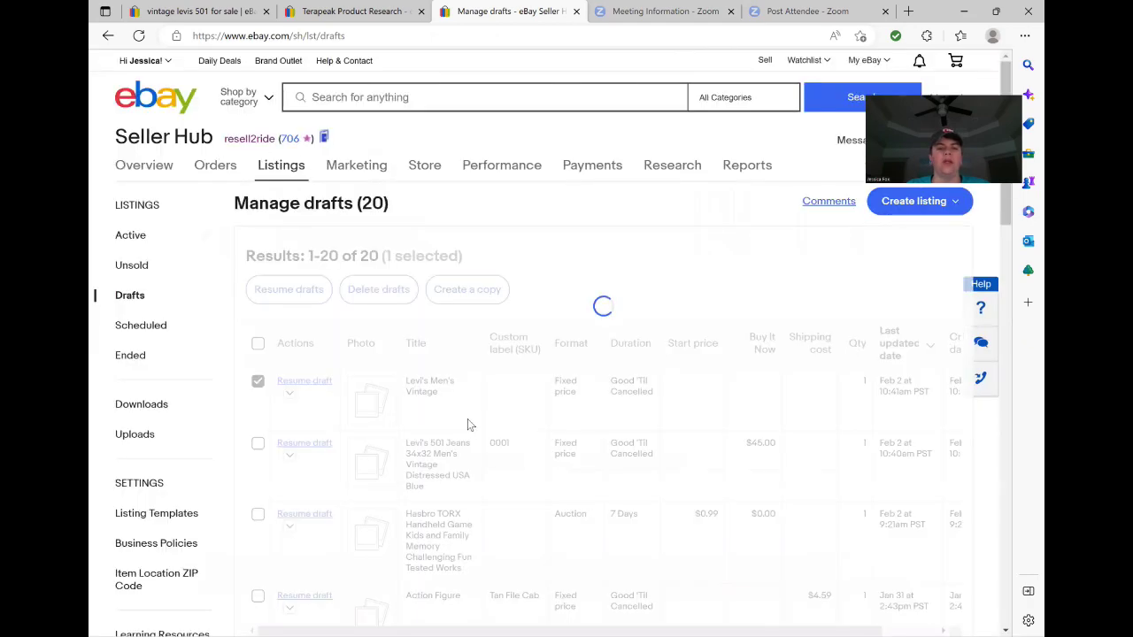
scroll(562, 404, "down", 1)
scroll(558, 389, "down", 1)
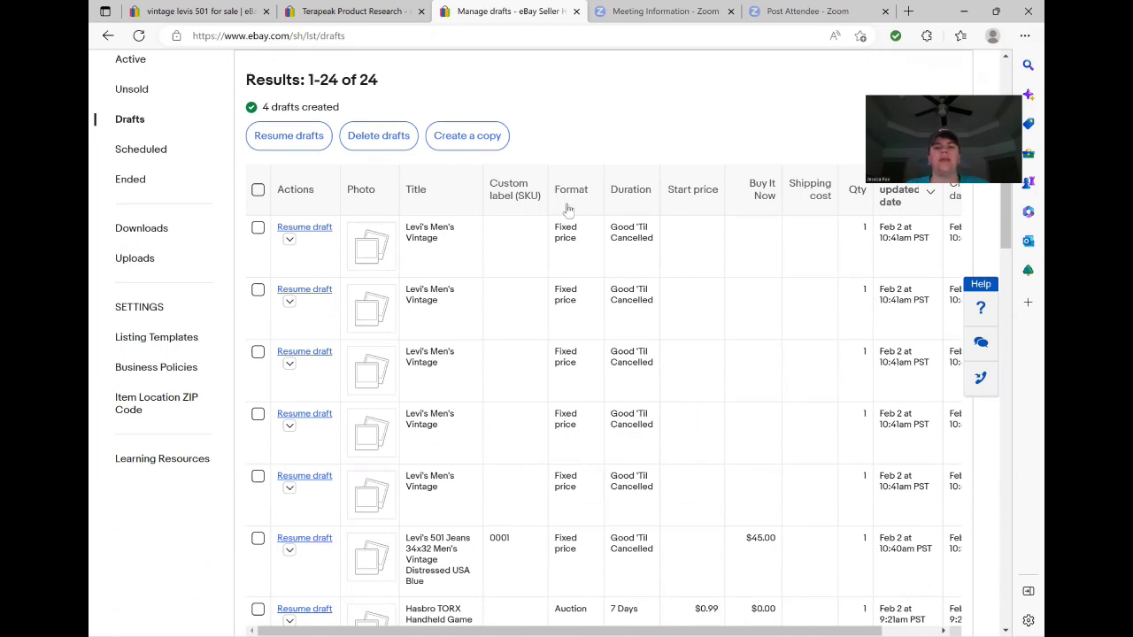
scroll(558, 265, "down", 4)
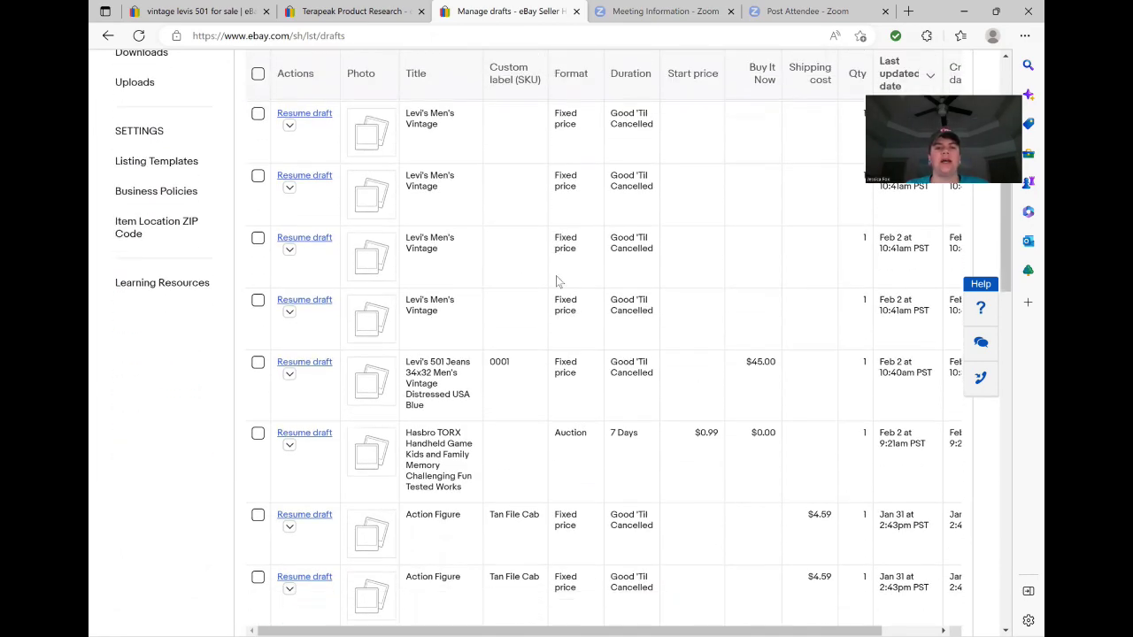
scroll(556, 279, "down", 2)
scroll(555, 280, "up", 5)
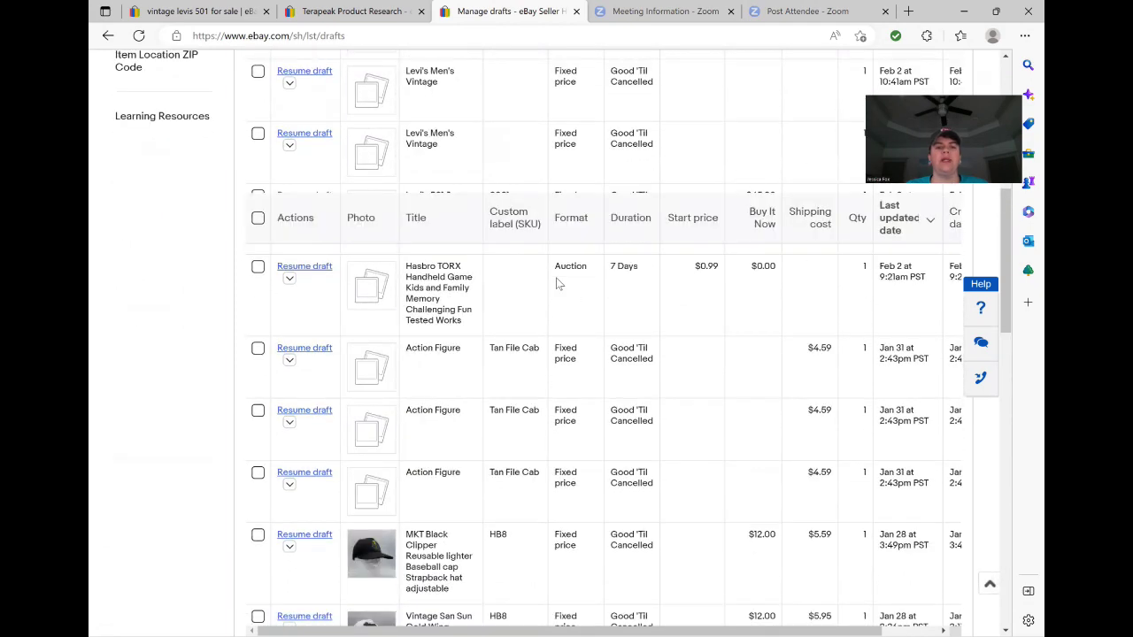
scroll(711, 237, "up", 1)
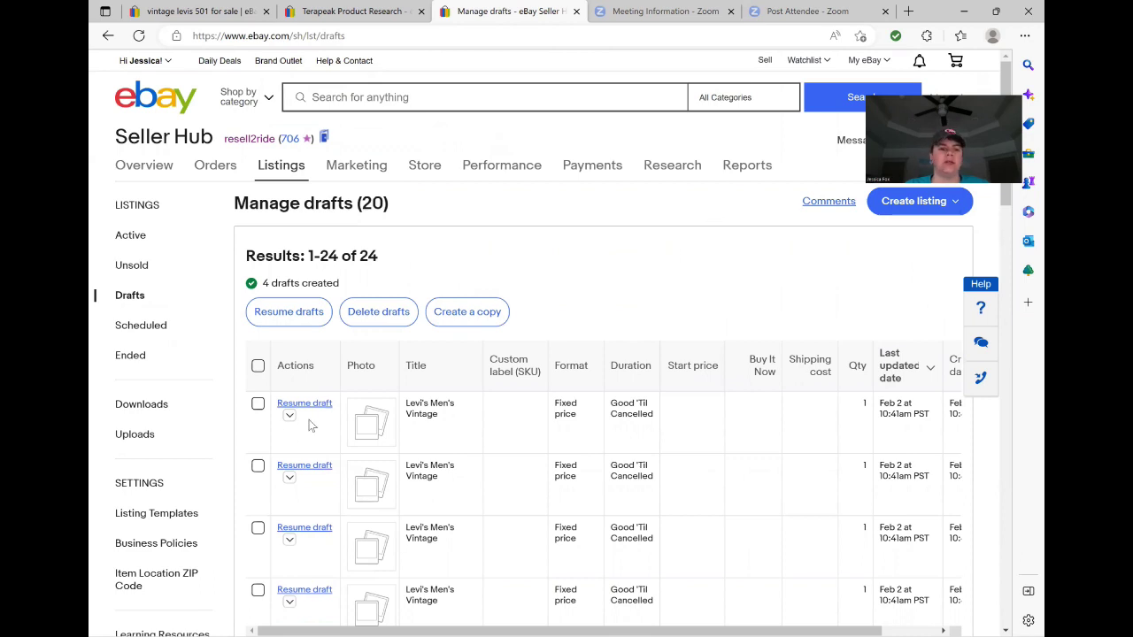
Open the listing templates and look through all saved templates and their categories.
left_click(175, 515)
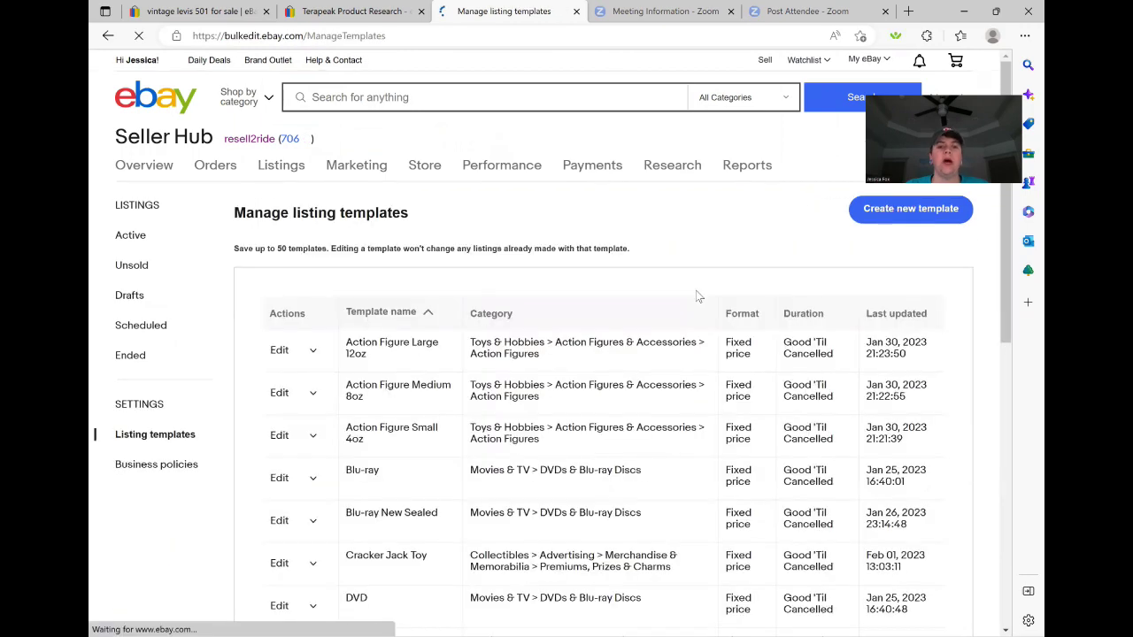
scroll(655, 359, "down", 3)
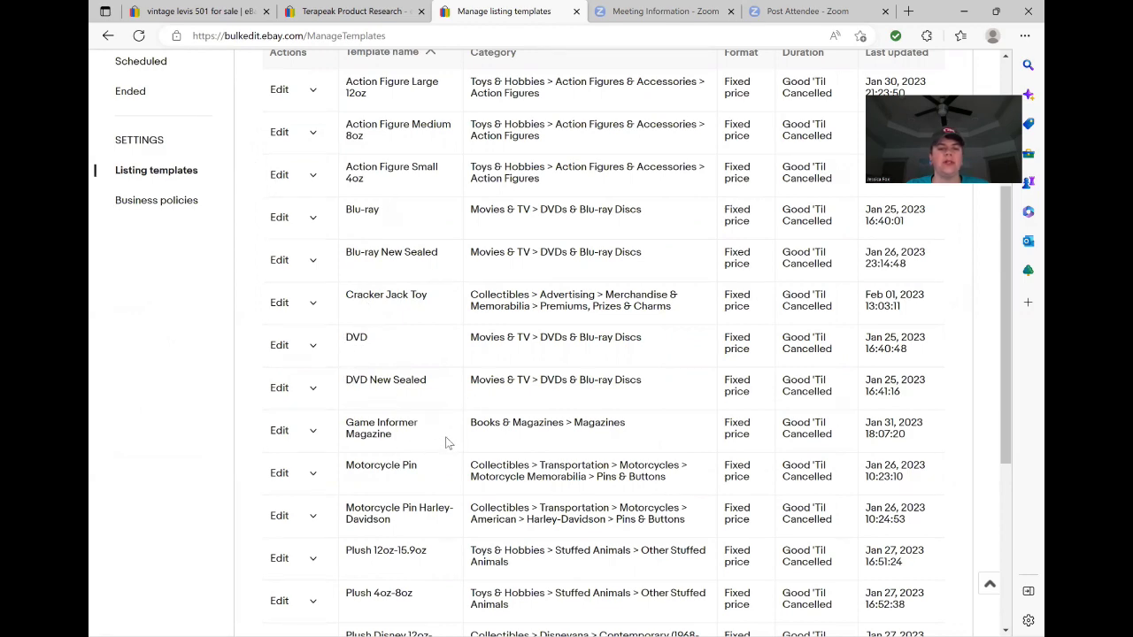
scroll(446, 437, "down", 3)
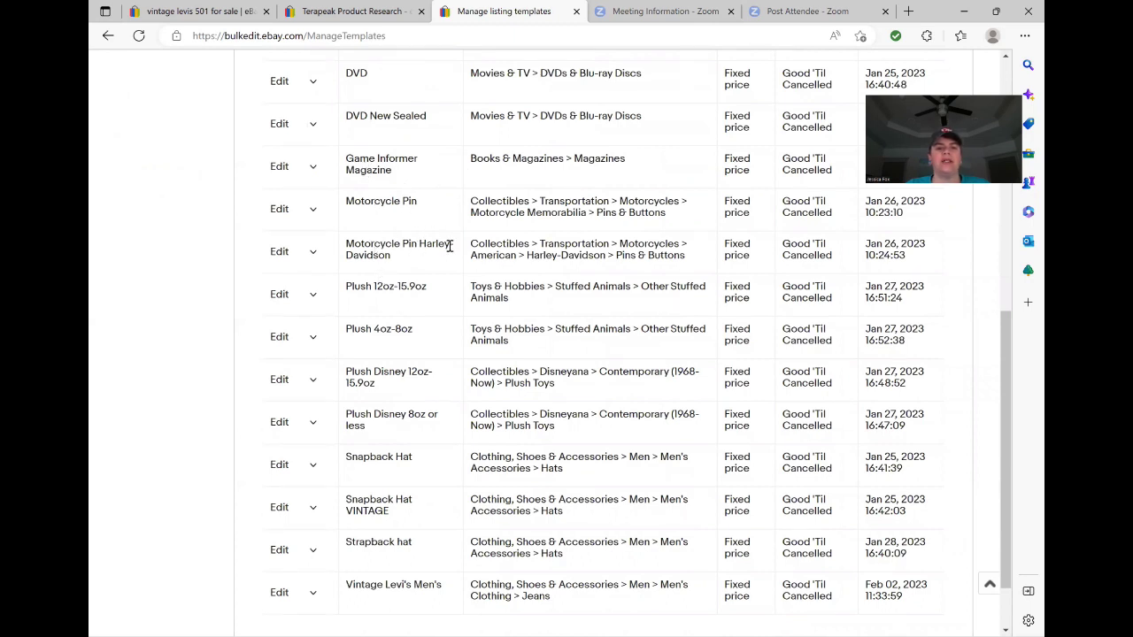
scroll(437, 295, "down", 2)
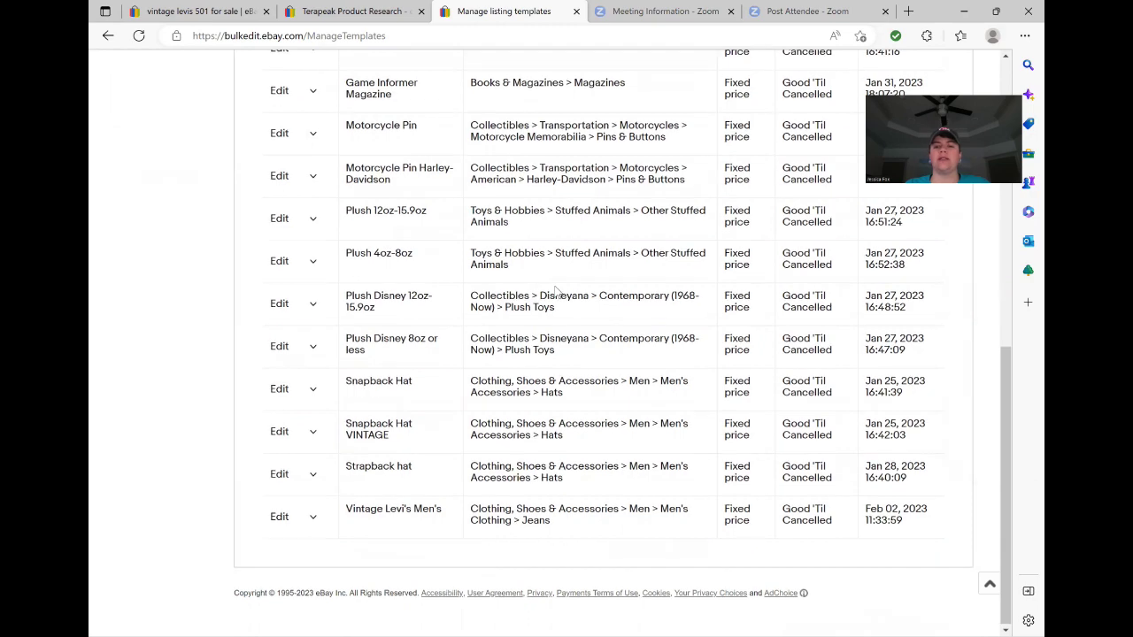
scroll(555, 290, "up", 5)
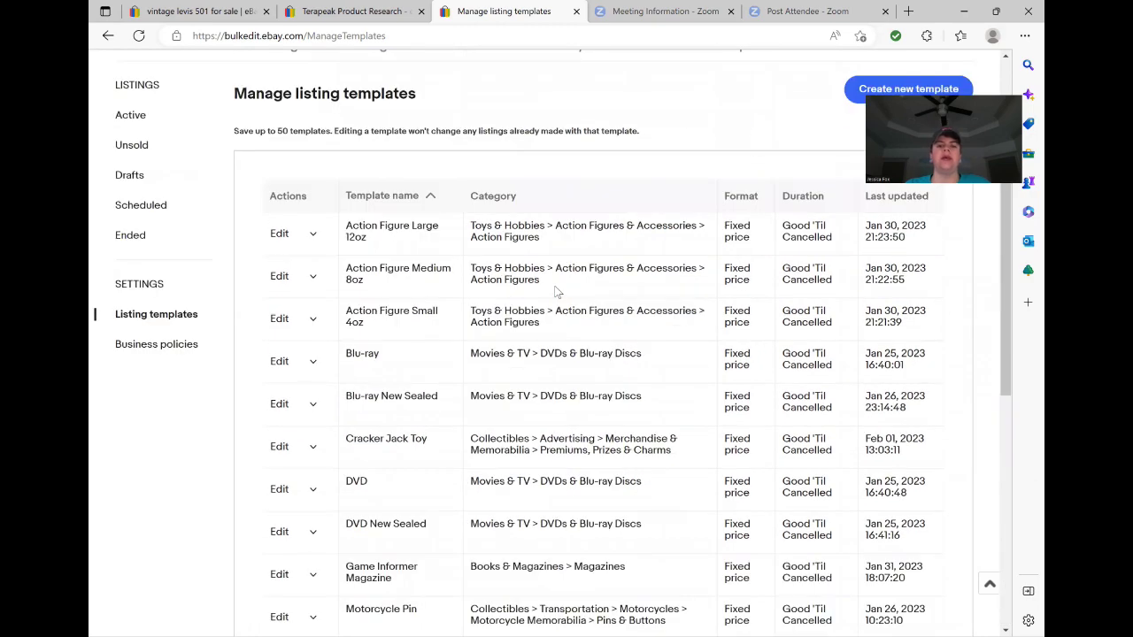
scroll(555, 290, "up", 2)
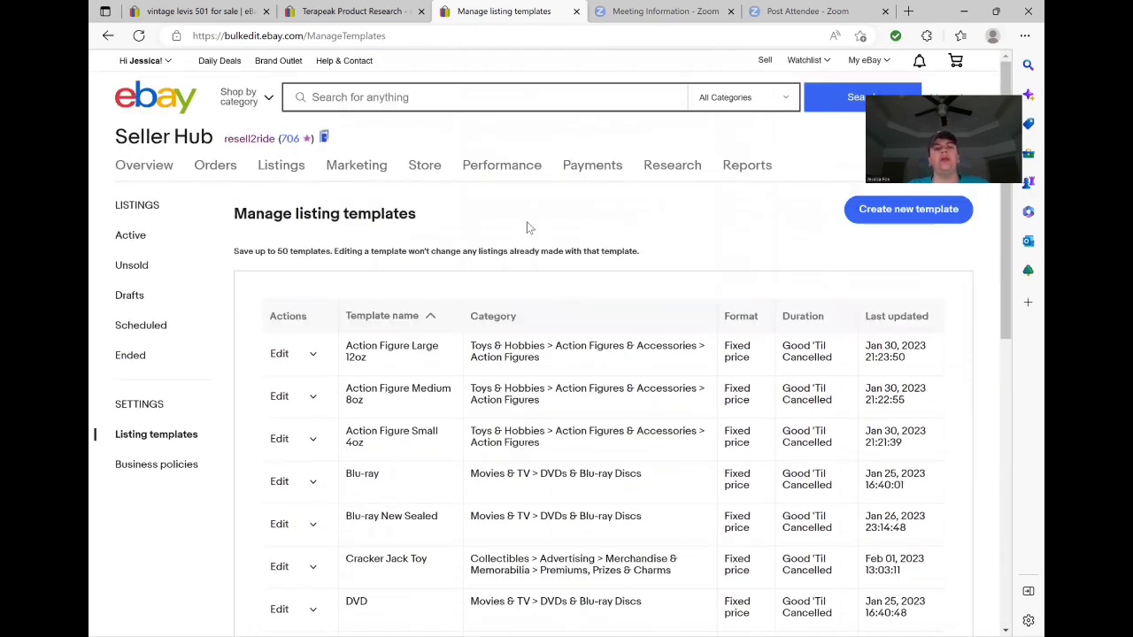